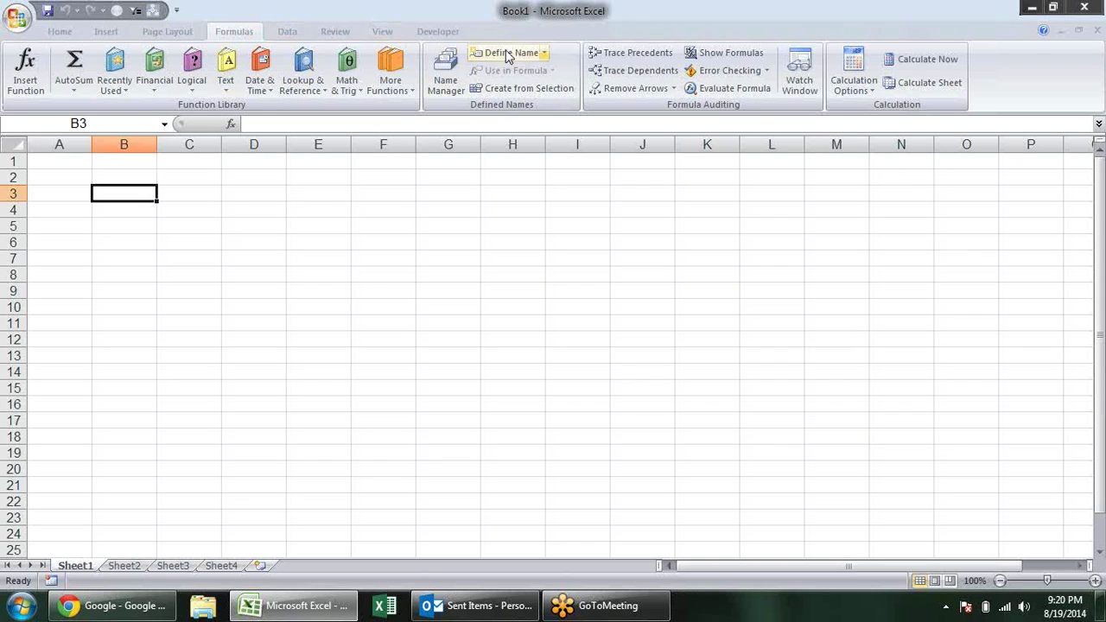
Step: Browse the Lookup & Reference function list and close it without inserting a function
{"action": "left_click", "coordinate": [324, 80]}
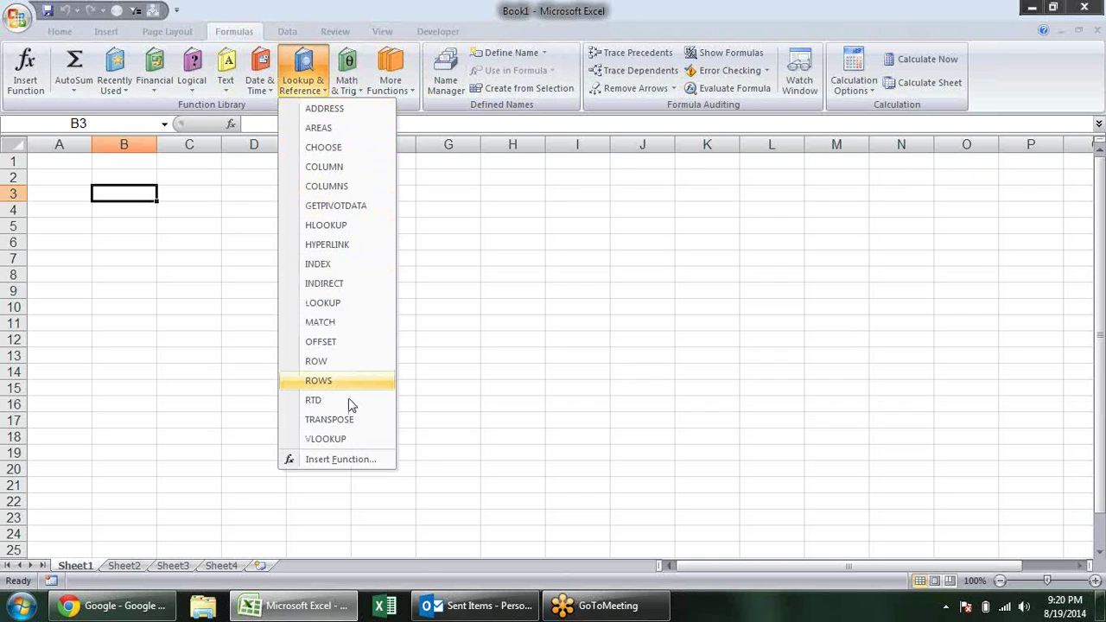
{"action": "left_click", "coordinate": [320, 400]}
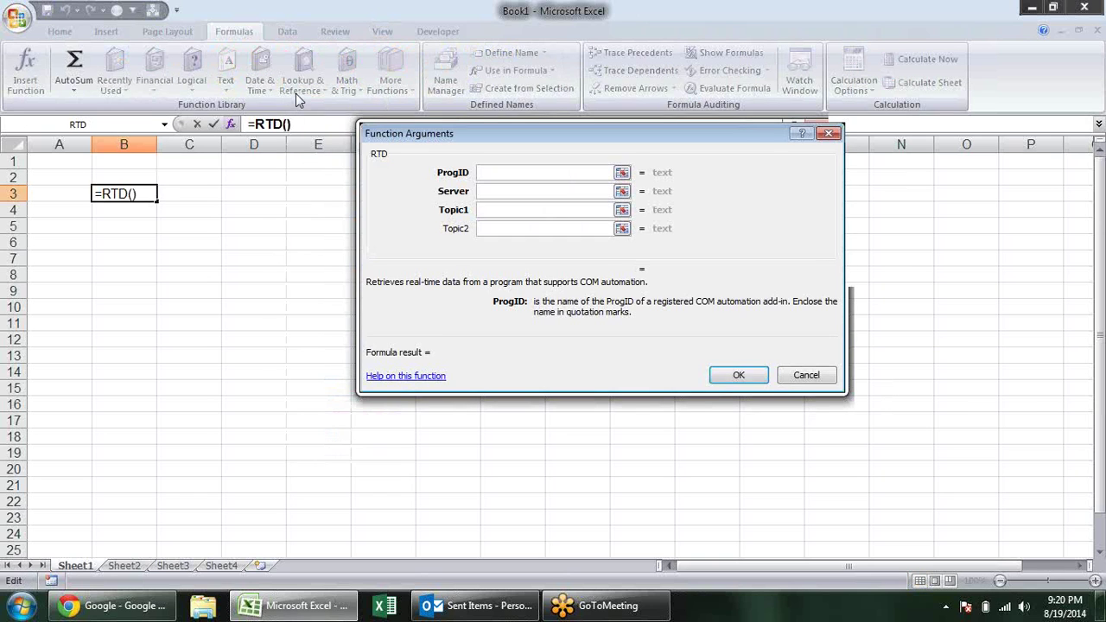
{"action": "left_click", "coordinate": [296, 93]}
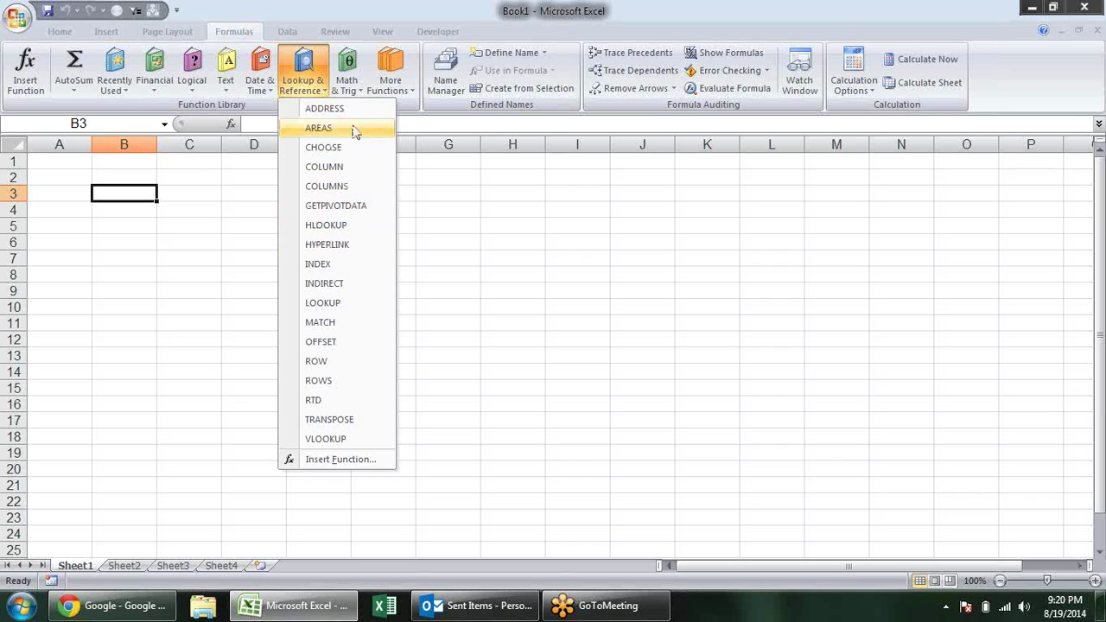
{"action": "key", "text": "Escape"}
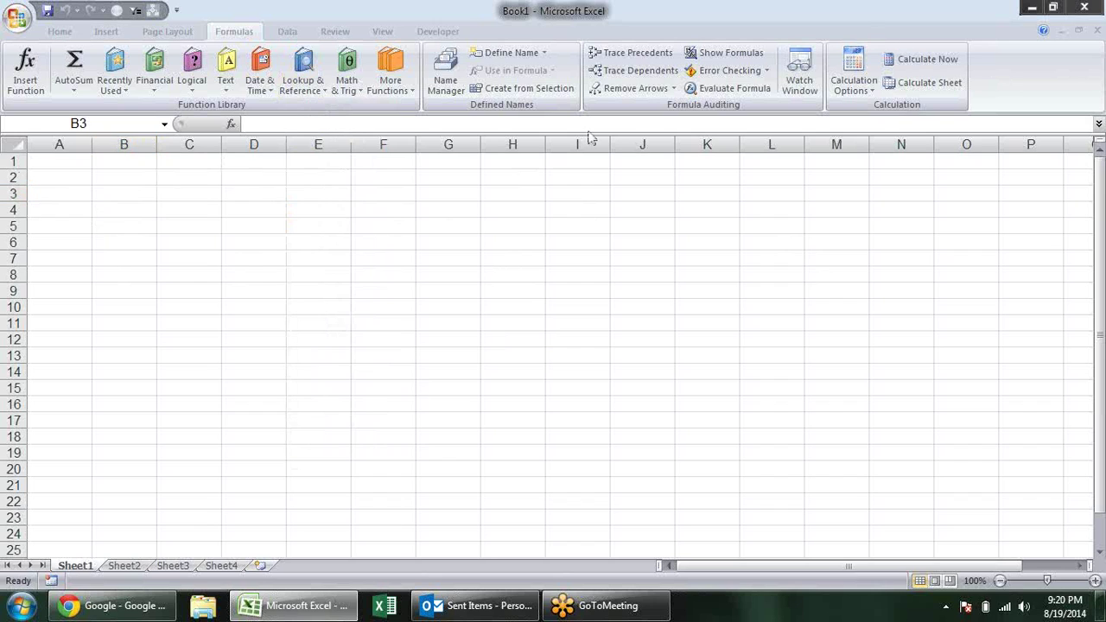
Step: Enter =ADDRESS(1,1) in B3 so it returns $A$1
{"action": "left_click", "coordinate": [125, 194]}
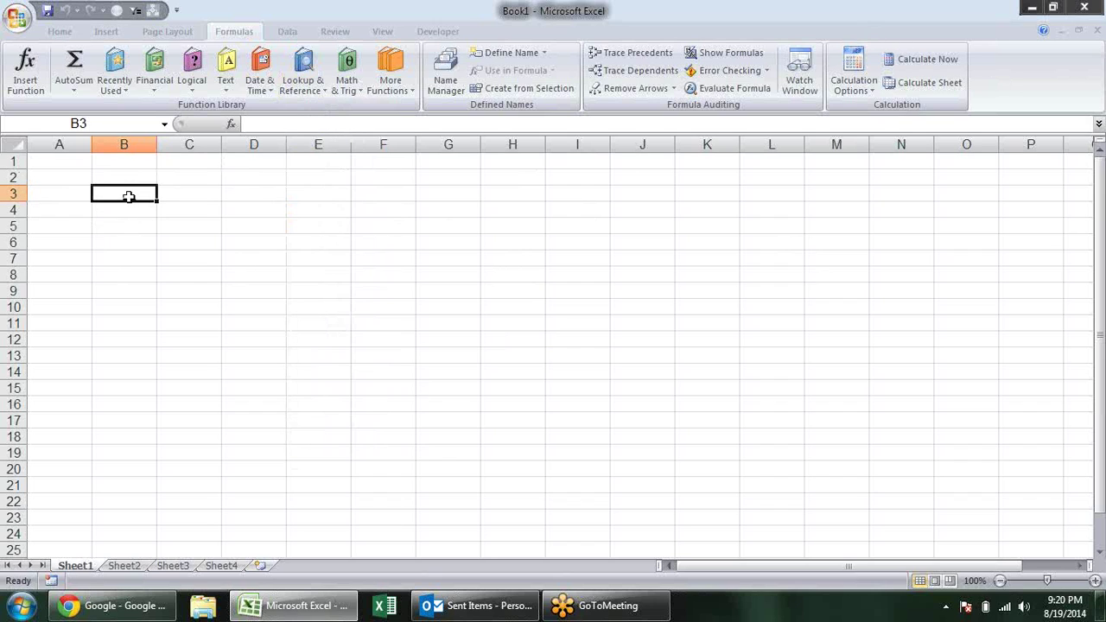
{"action": "type", "text": "=ab"}
{"action": "key", "text": "BackSpace"}
{"action": "type", "text": "d"}
{"action": "key", "text": "Tab"}
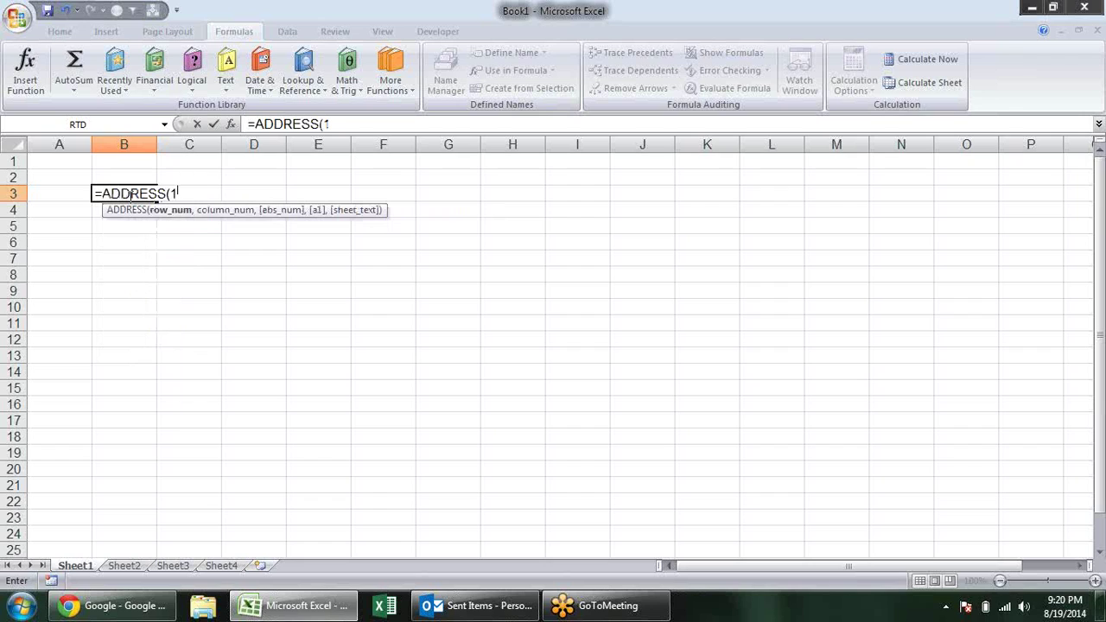
{"action": "type", "text": ",1"}
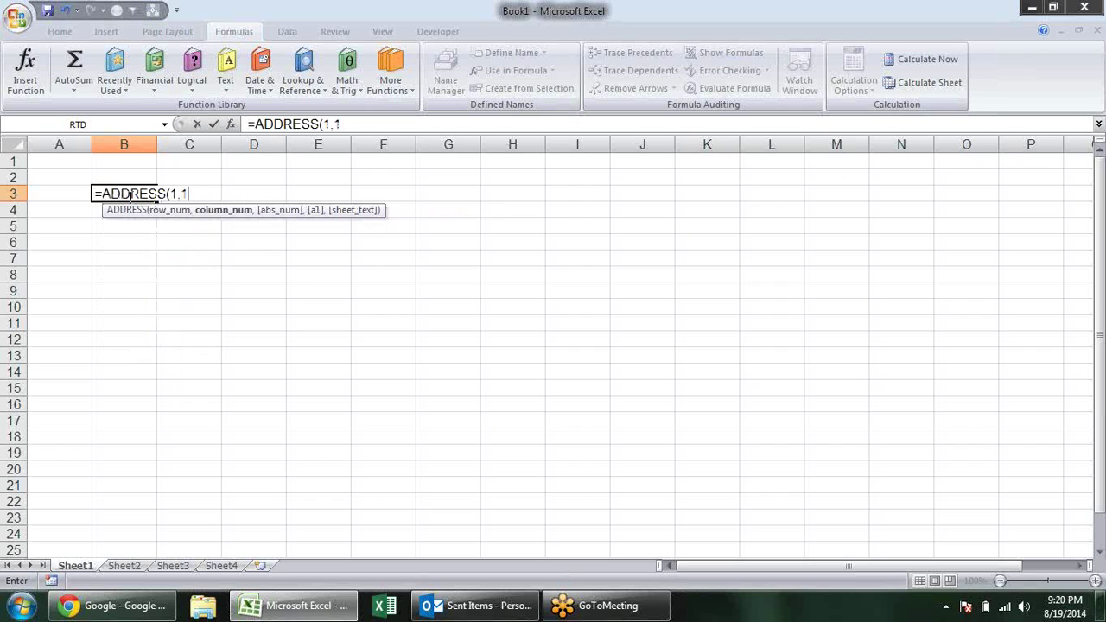
{"action": "key", "text": "Return"}
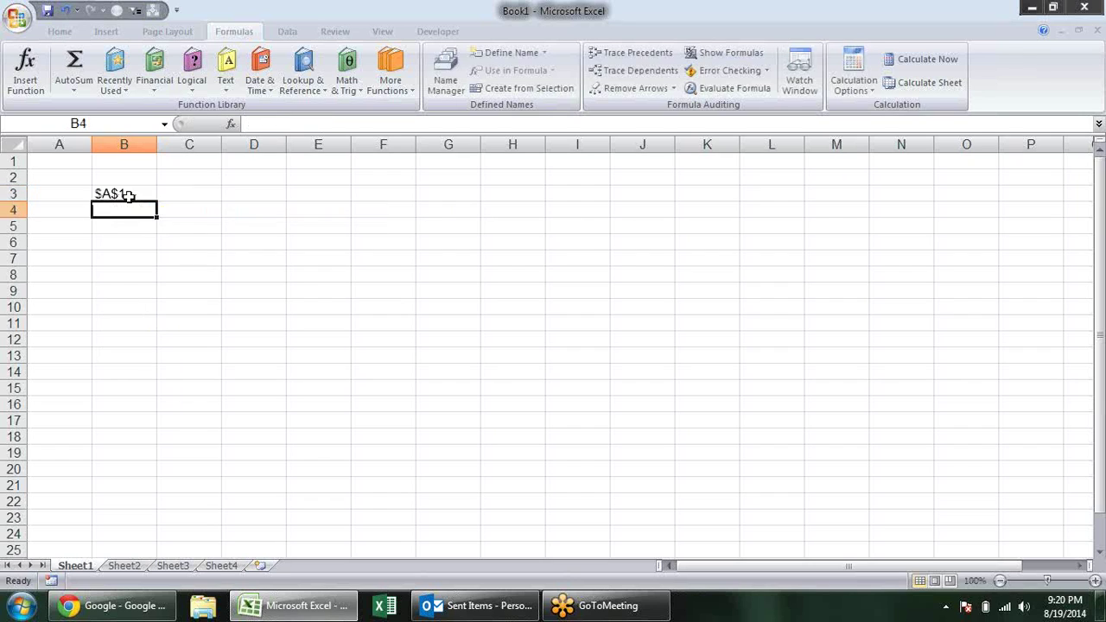
{"action": "left_click", "coordinate": [191, 217]}
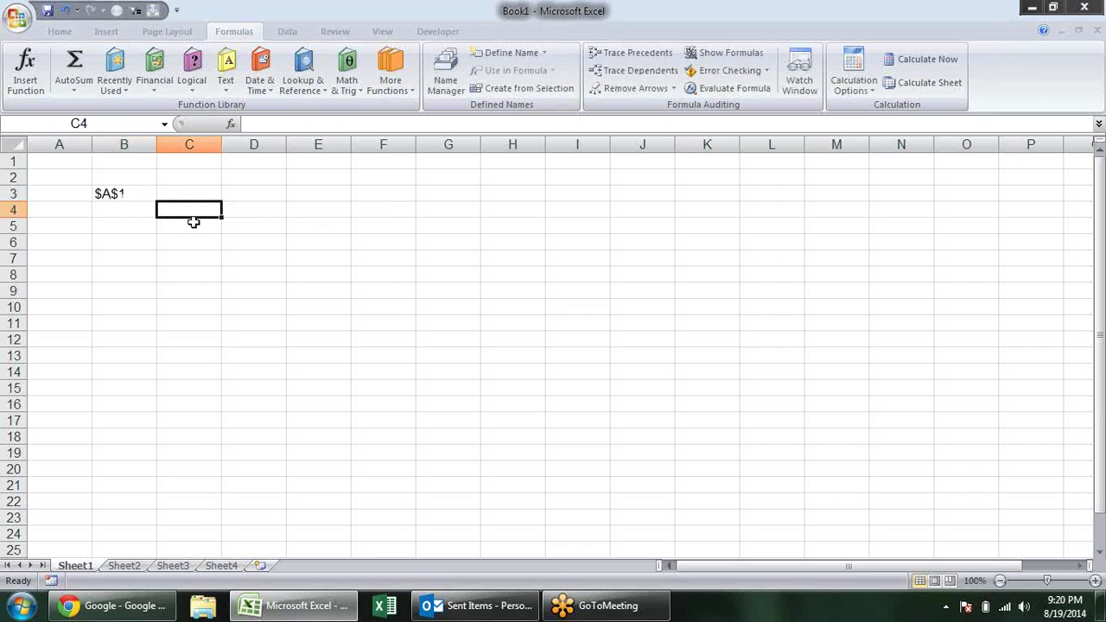
{"action": "left_click", "coordinate": [152, 194]}
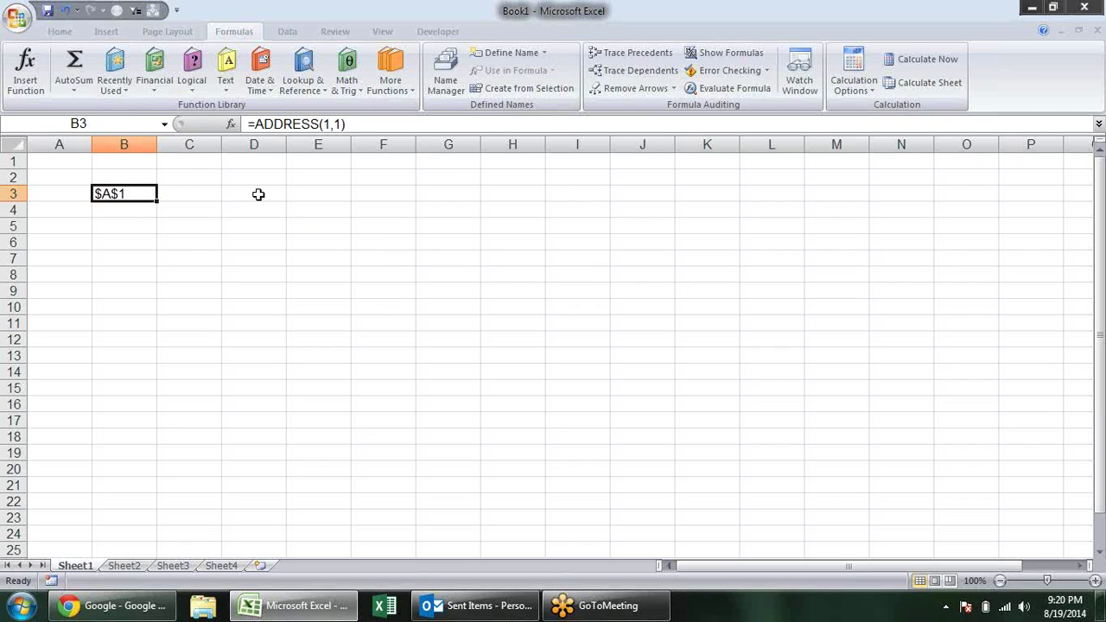
Step: Edit the B3 formula to =ADDRESS(2,1), returning $A$2
{"action": "left_click", "coordinate": [350, 124]}
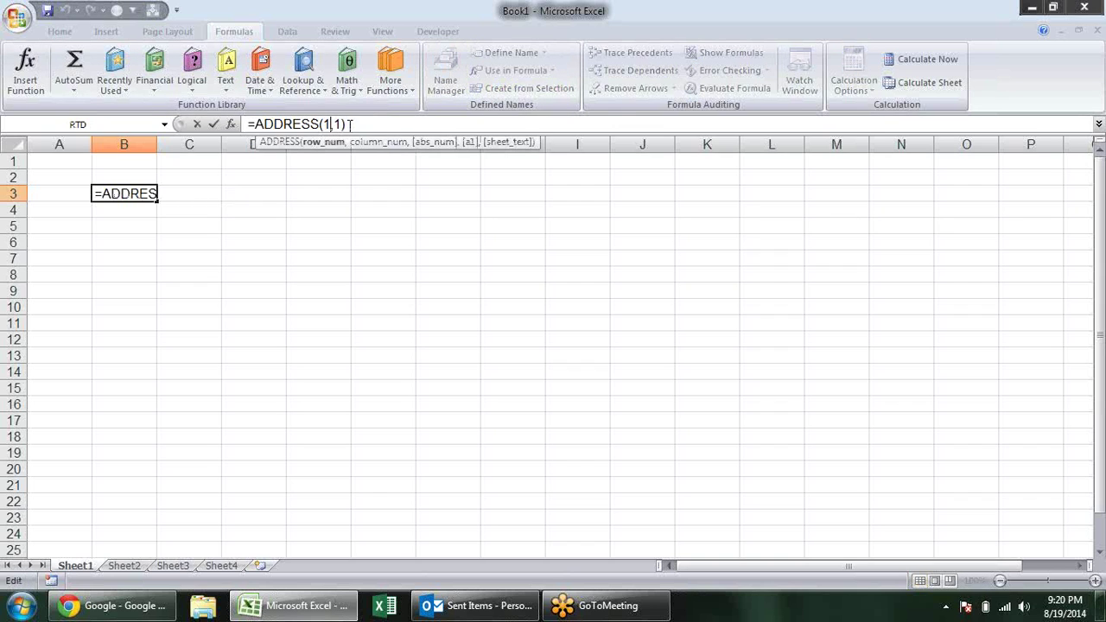
{"action": "key", "text": "BackSpace"}
{"action": "type", "text": "2"}
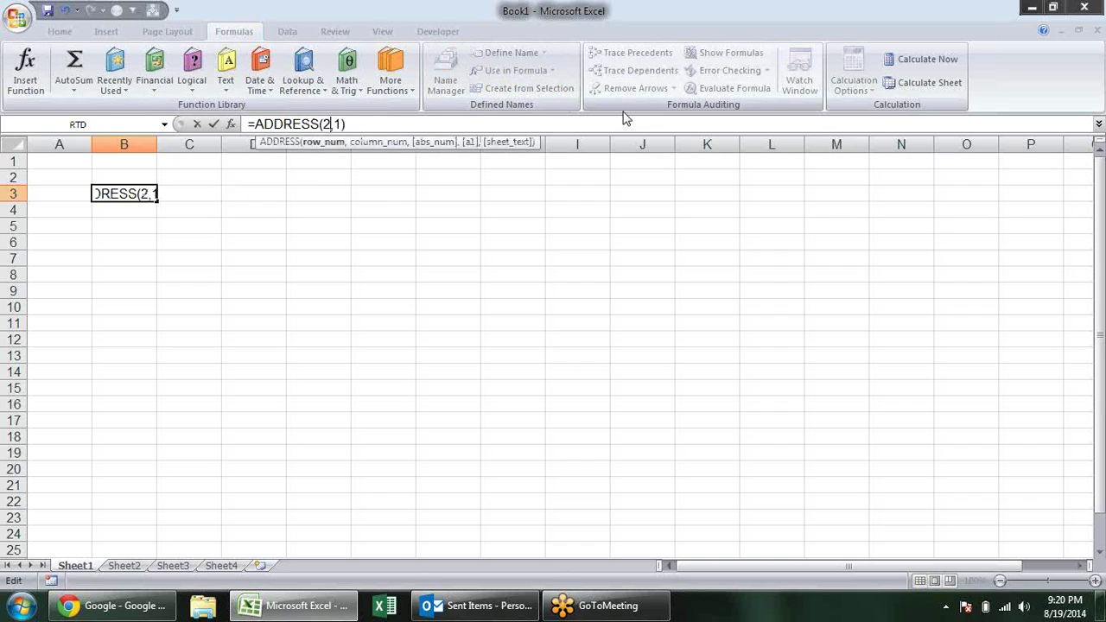
{"action": "key", "text": "Return"}
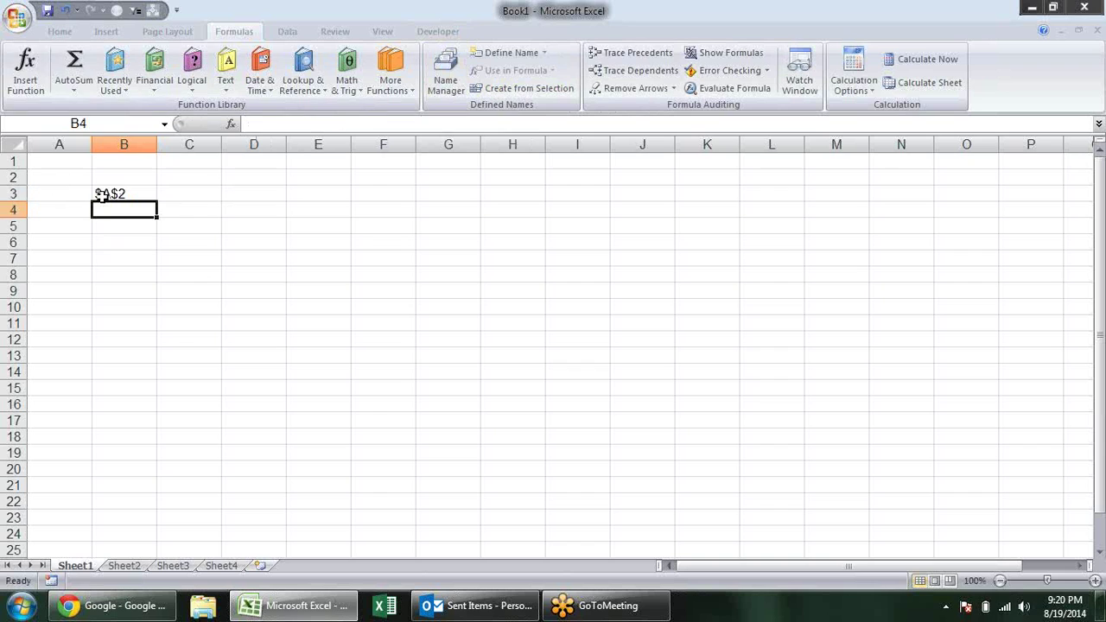
{"action": "key", "text": "Up"}
Step: Change the formula to =ADDRESS(2,3) to get $C$2, then clear B3
{"action": "left_click", "coordinate": [338, 124]}
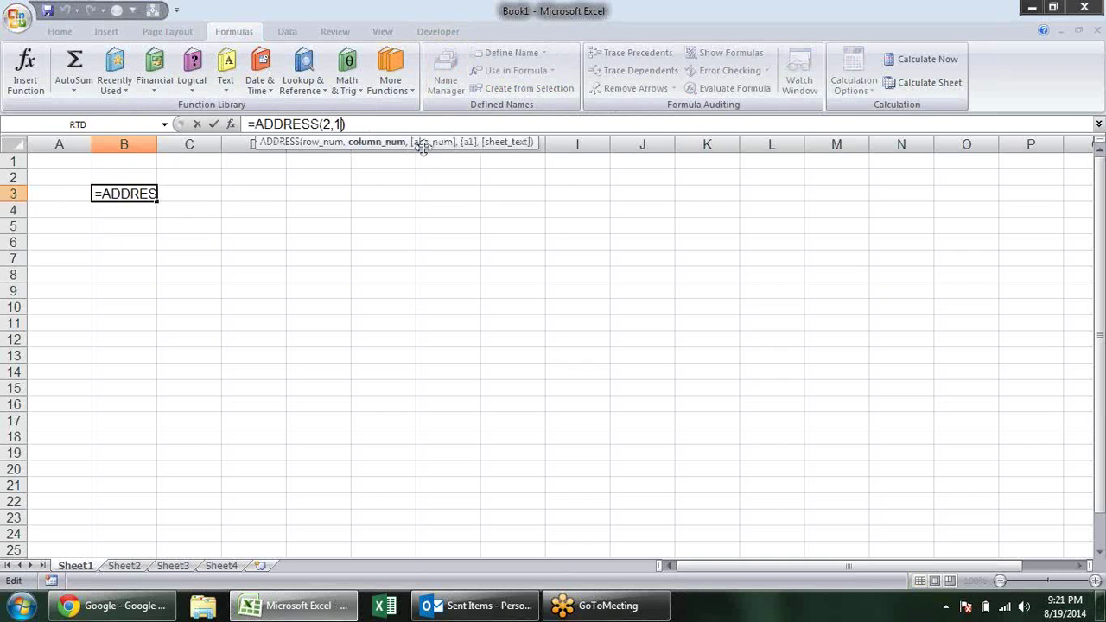
{"action": "type", "text": "="}
{"action": "key", "text": "BackSpace"}
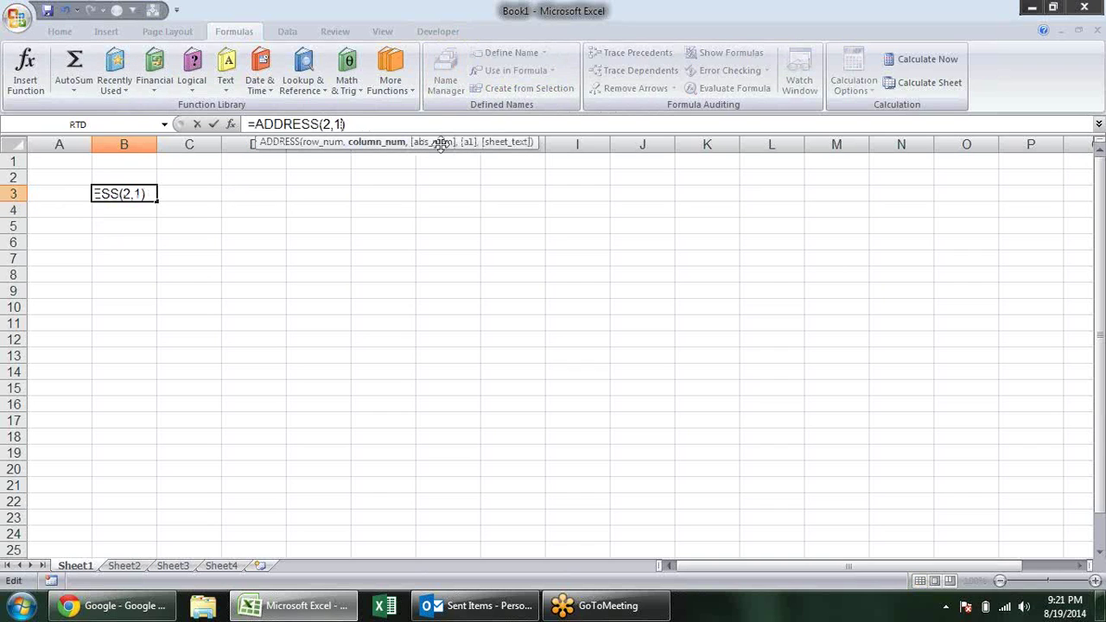
{"action": "type", "text": "3"}
{"action": "key", "text": "Return"}
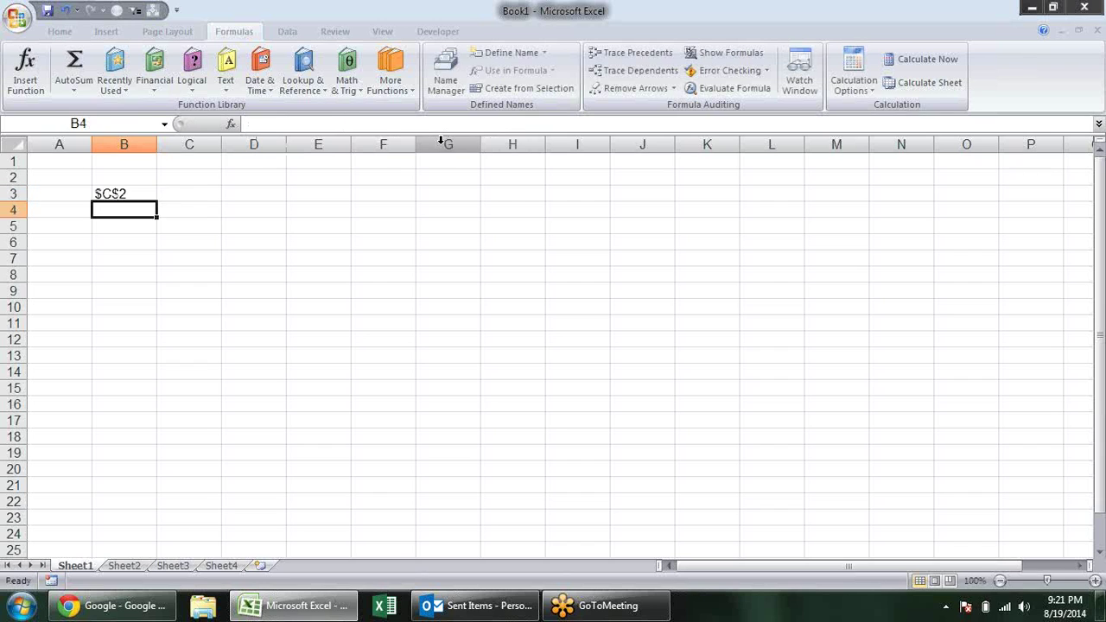
{"action": "left_click", "coordinate": [140, 188]}
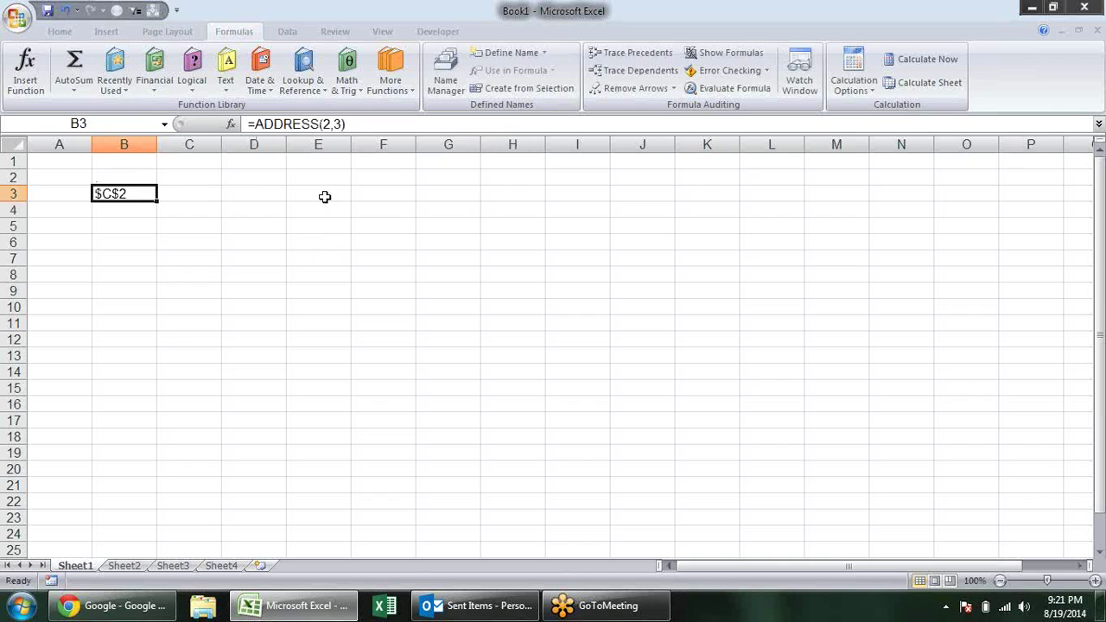
{"action": "key", "text": "Delete"}
Step: Open and close the Lookup & Reference function list twice
{"action": "left_click", "coordinate": [303, 74]}
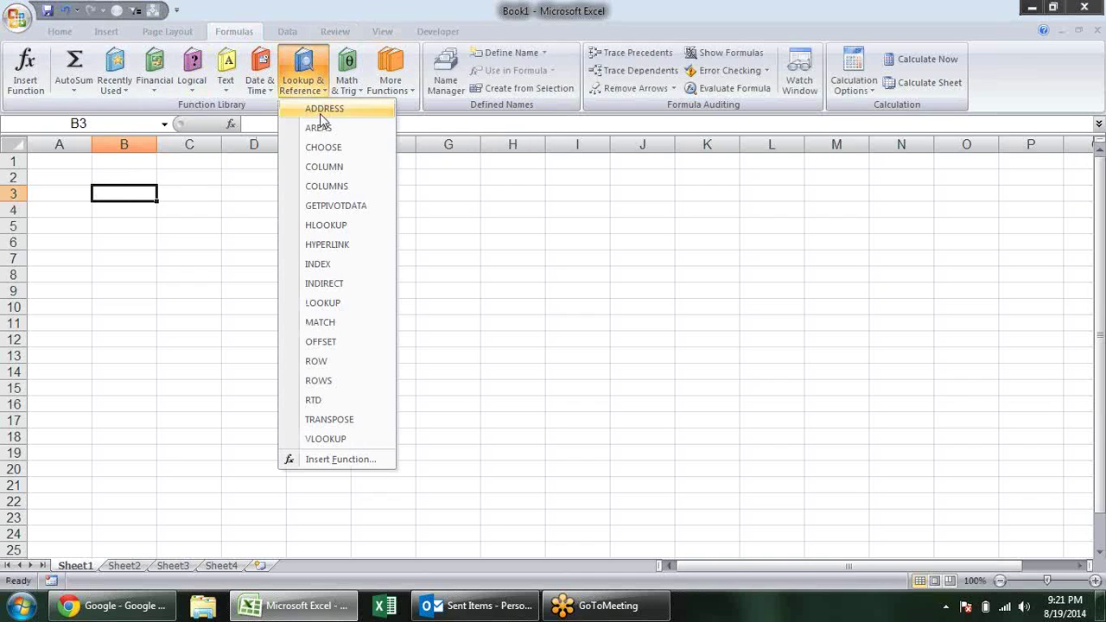
{"action": "left_click", "coordinate": [137, 190]}
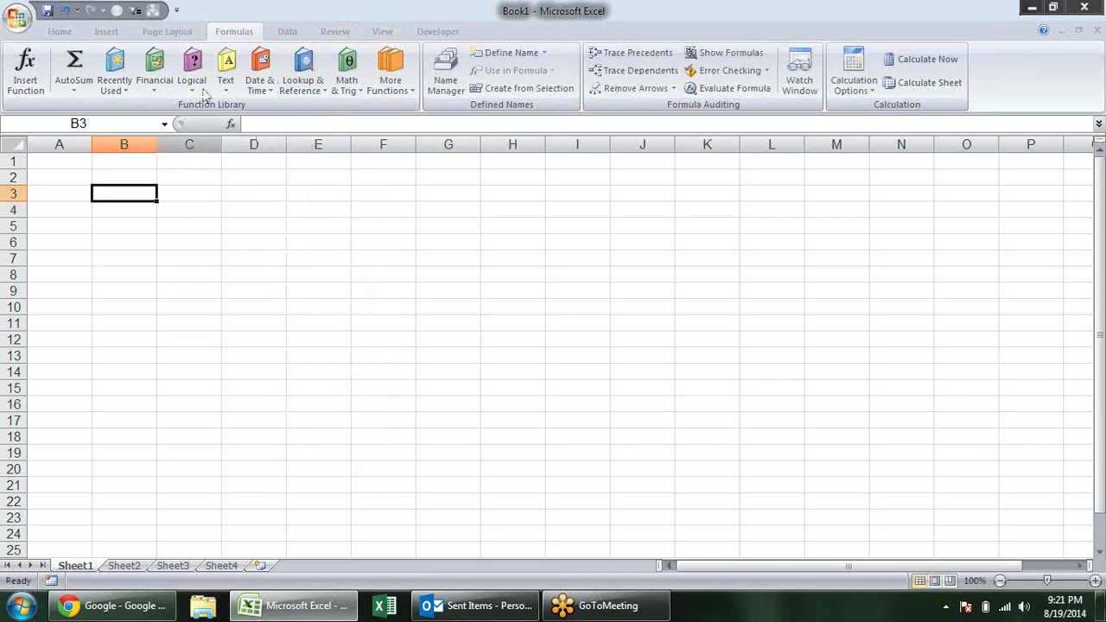
{"action": "left_click", "coordinate": [322, 86]}
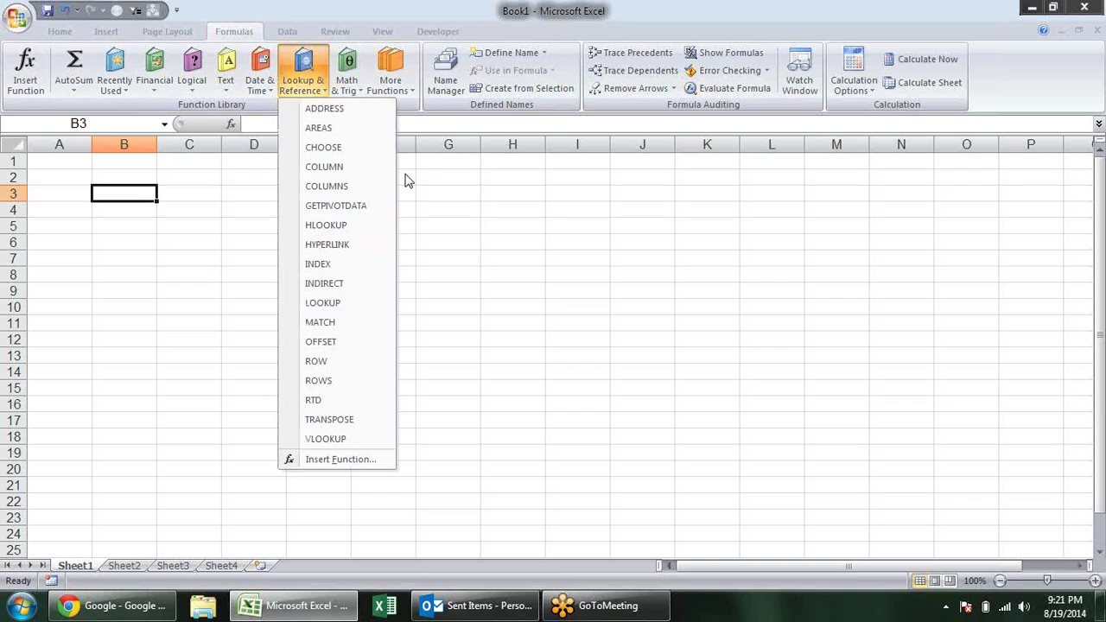
{"action": "left_click", "coordinate": [138, 249]}
Step: Start an AREAS formula in B3 referencing G5:H17, N6:O20 and J4:K20
{"action": "type", "text": "="}
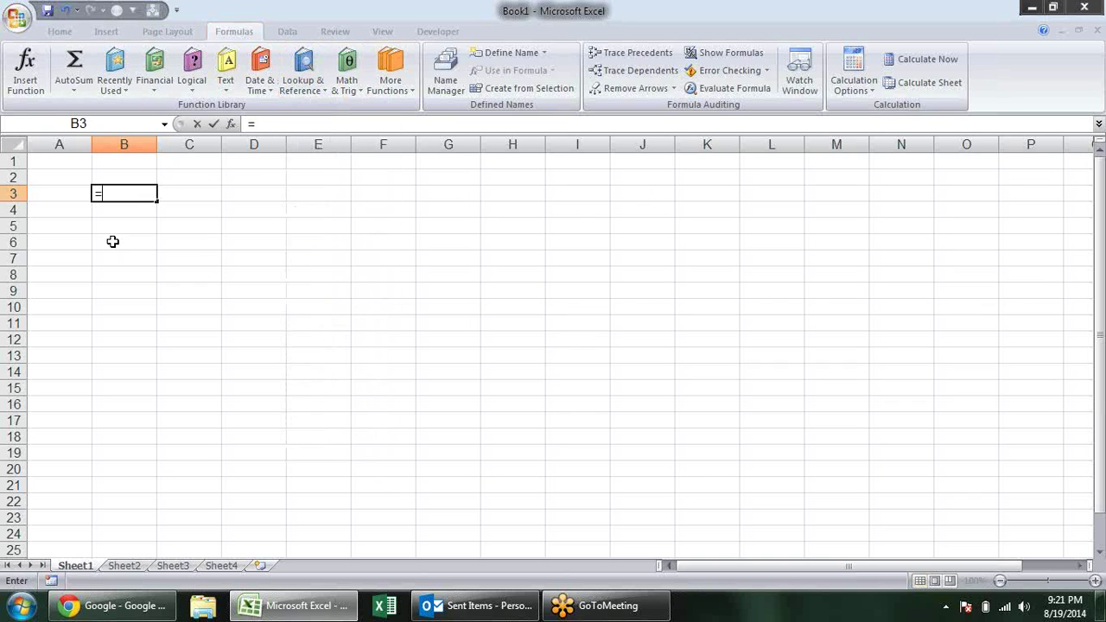
{"action": "type", "text": "are"}
{"action": "key", "text": "Tab"}
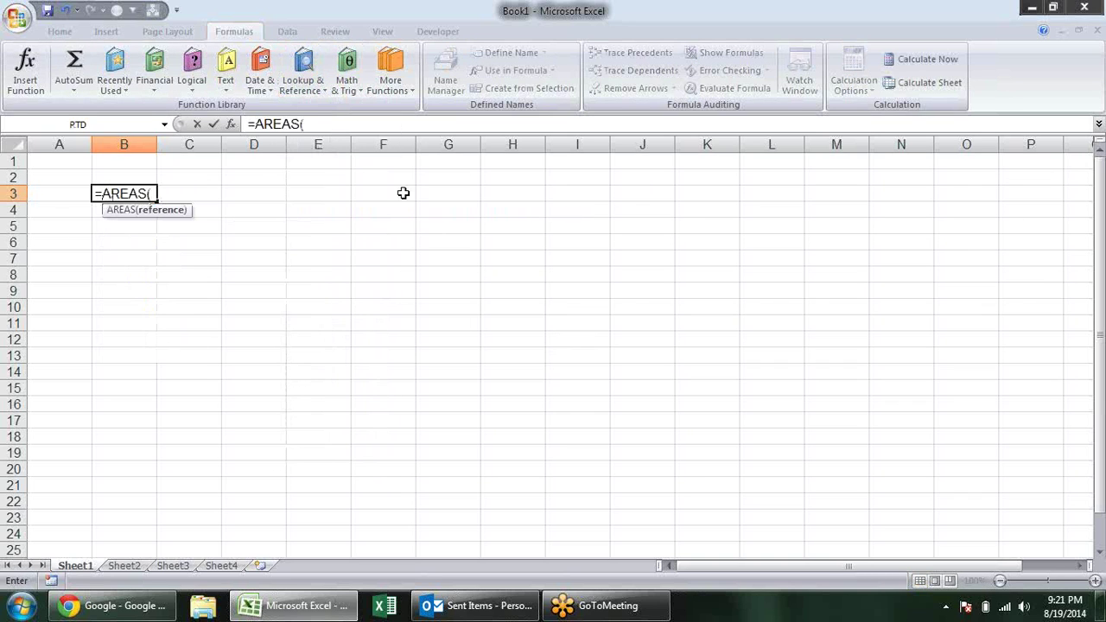
{"action": "left_click_drag", "start_coordinate": [437, 222], "coordinate": [540, 422]}
{"action": "type", "text": ","}
{"action": "left_click_drag", "start_coordinate": [688, 252], "coordinate": [779, 488]}
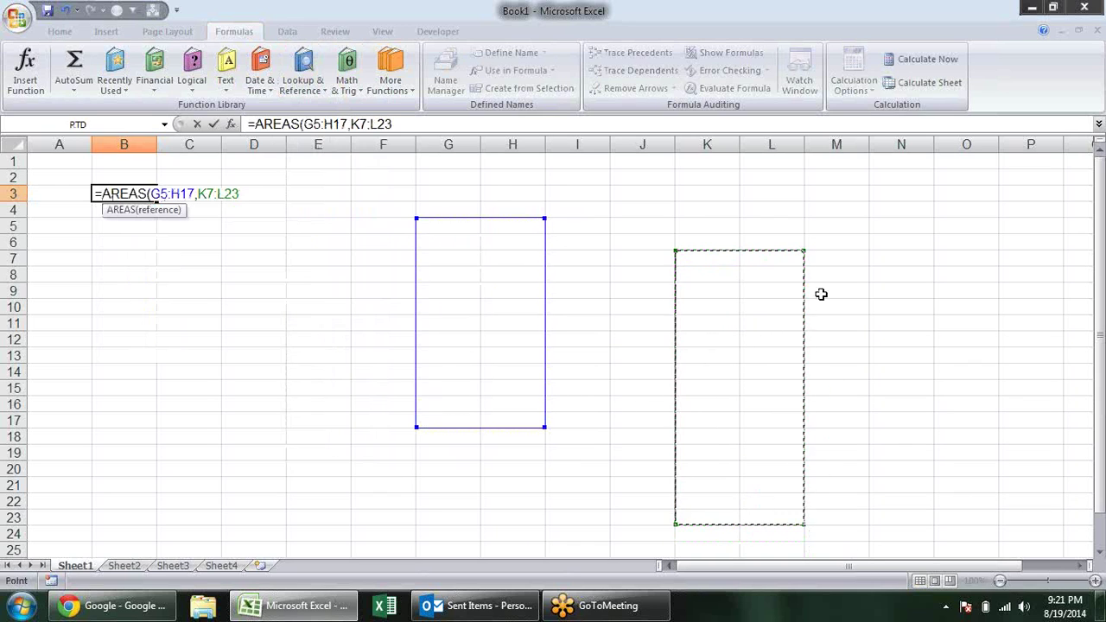
{"action": "left_click_drag", "start_coordinate": [896, 246], "coordinate": [950, 467]}
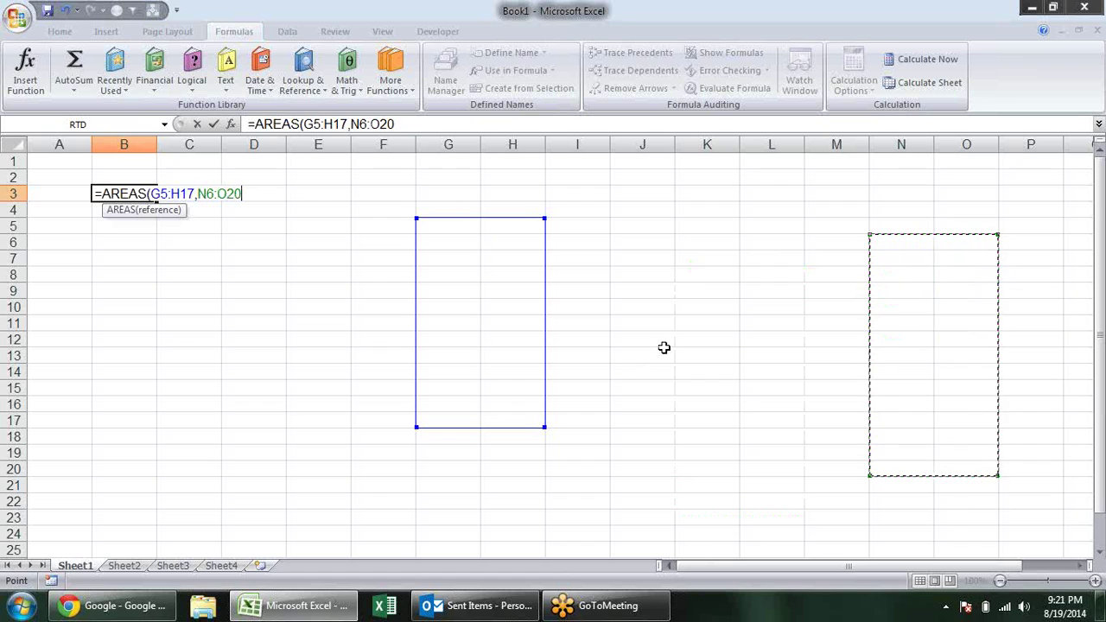
{"action": "type", "text": ","}
{"action": "left_click_drag", "start_coordinate": [644, 209], "coordinate": [696, 458]}
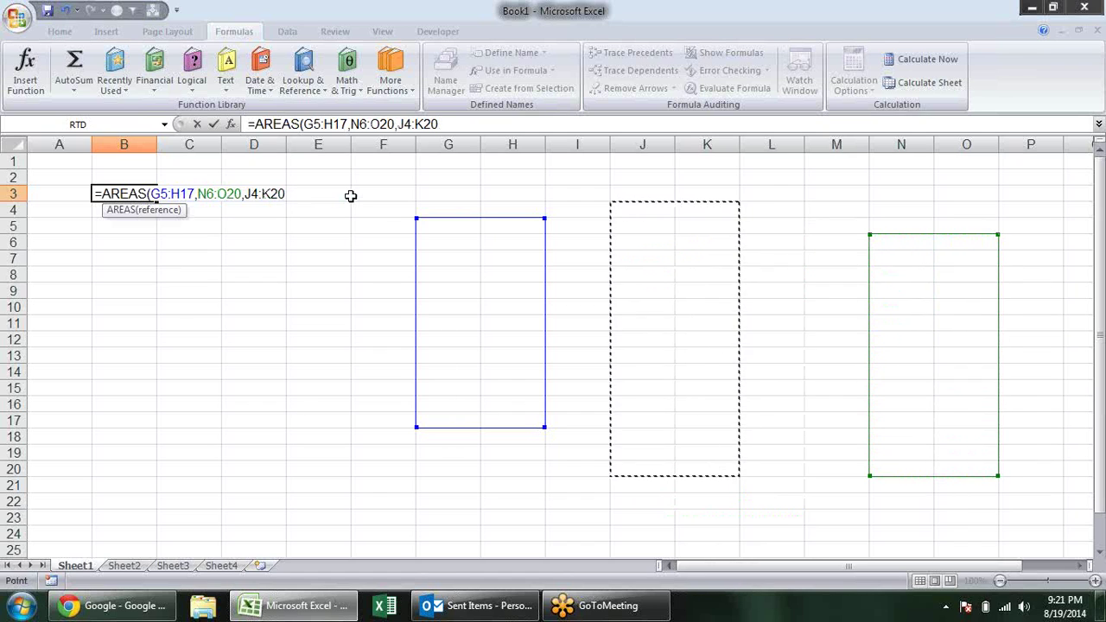
Step: Fix the too-many-arguments error with double parentheses so =AREAS((G5:H17,N6:O20,J4:K20)) returns 3
{"action": "type", "text": ")"}
{"action": "key", "text": "Return"}
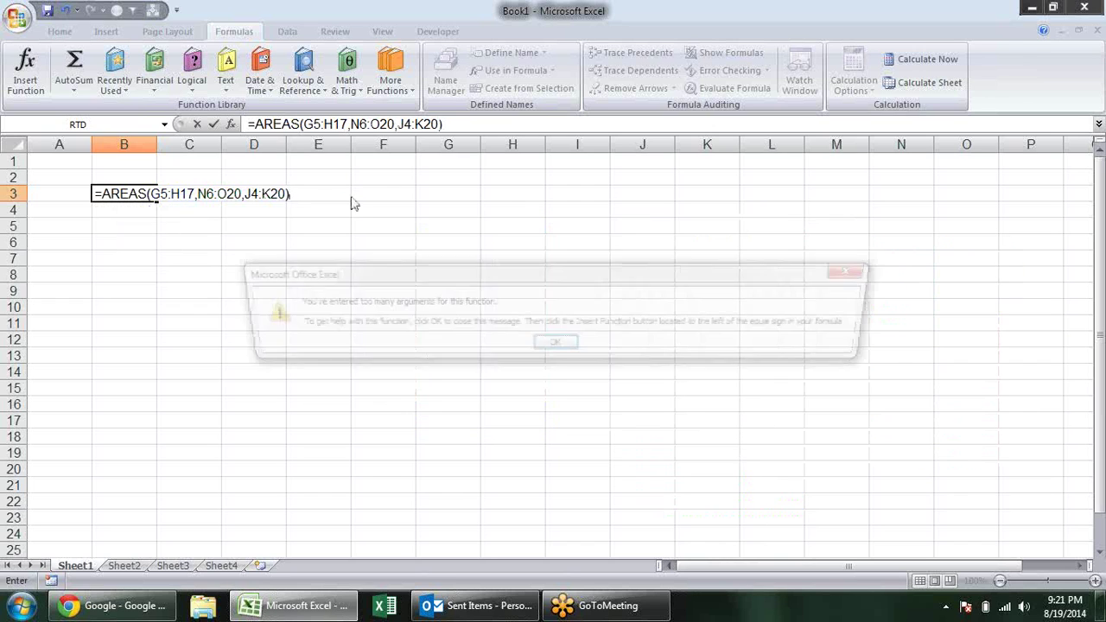
{"action": "key", "text": "Return"}
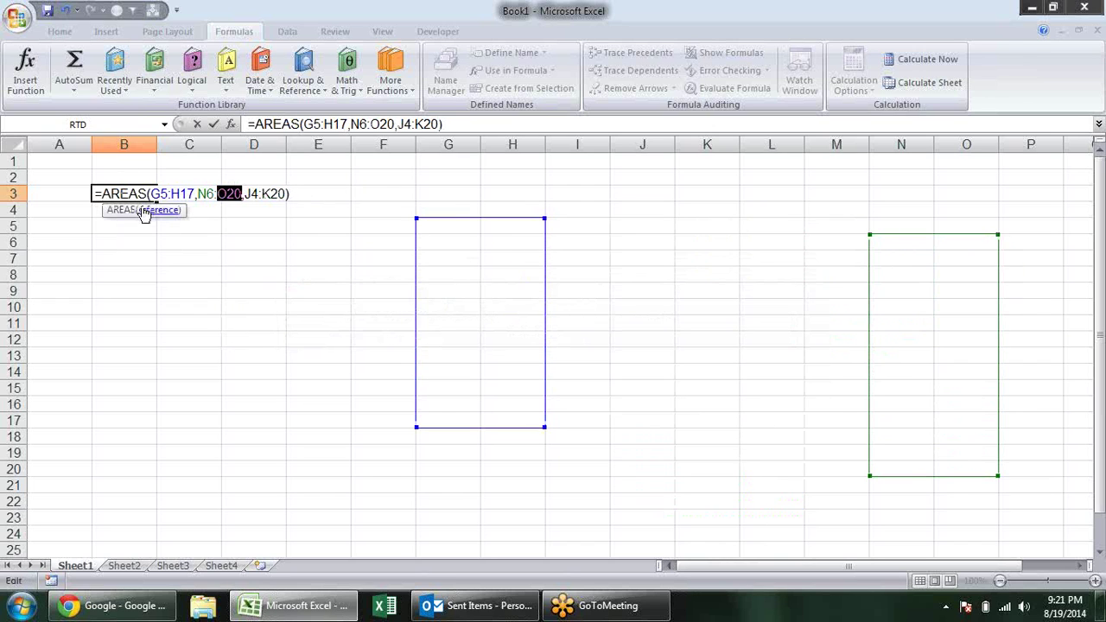
{"action": "left_click", "coordinate": [155, 194]}
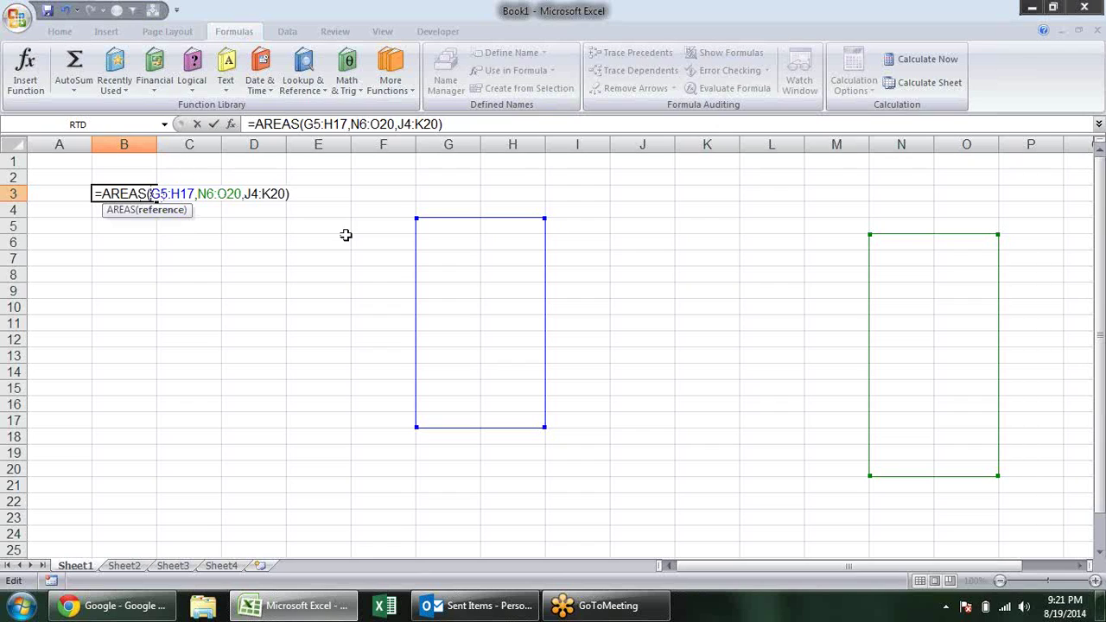
{"action": "type", "text": "("}
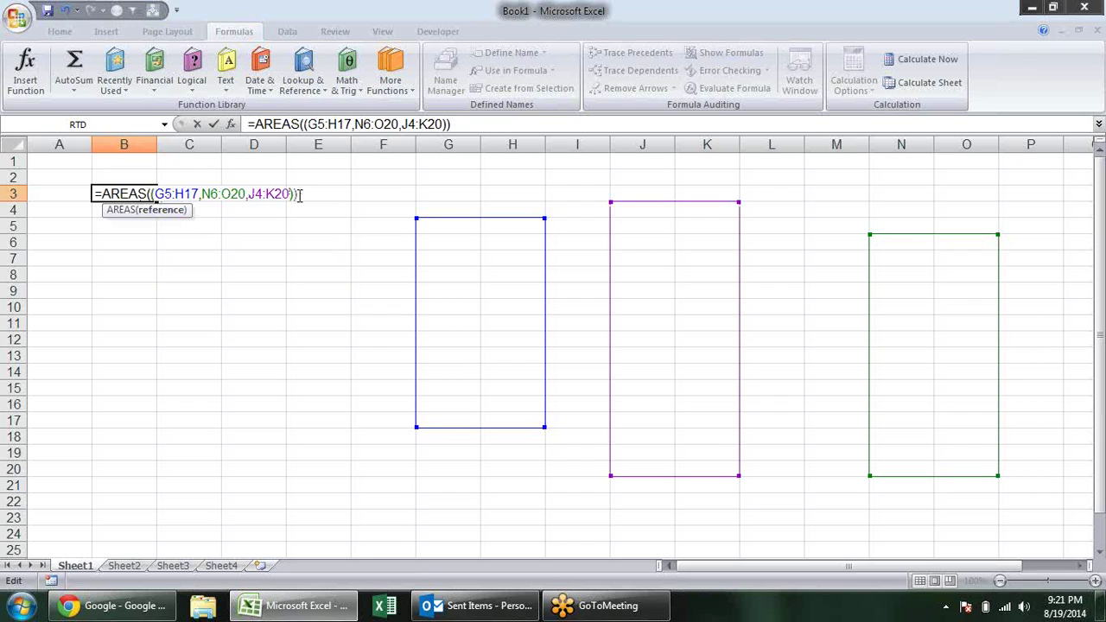
{"action": "key", "text": "Return"}
Step: Inspect the AREAS ranges in B3, then delete the formula
{"action": "key", "text": "Up"}
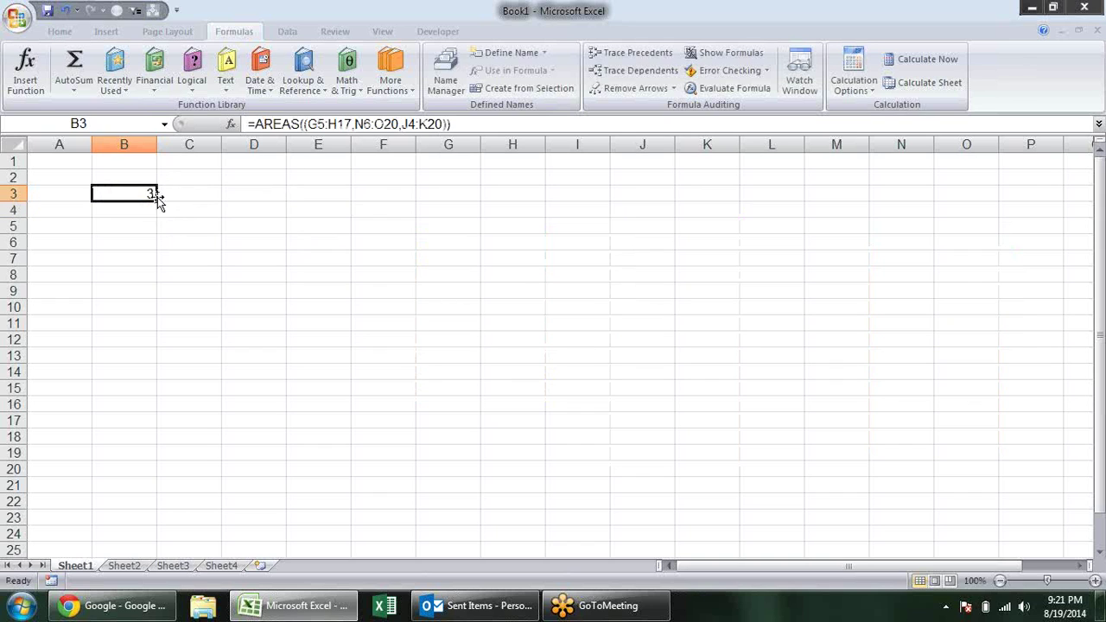
{"action": "double_click", "coordinate": [136, 193]}
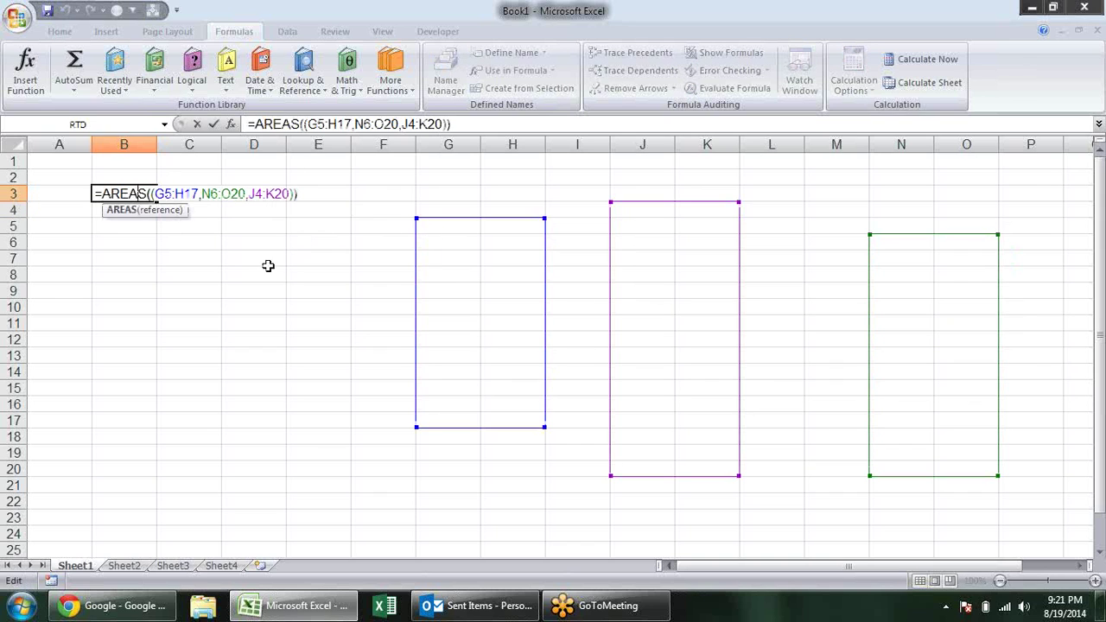
{"action": "key", "text": "Escape"}
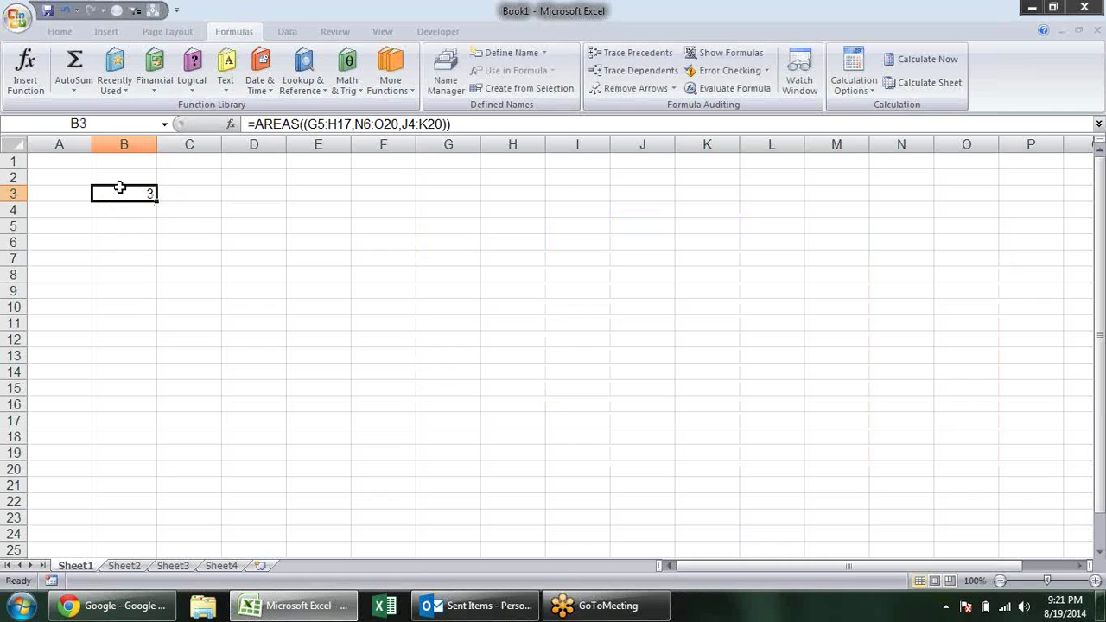
{"action": "key", "text": "Delete"}
{"action": "left_click", "coordinate": [183, 176]}
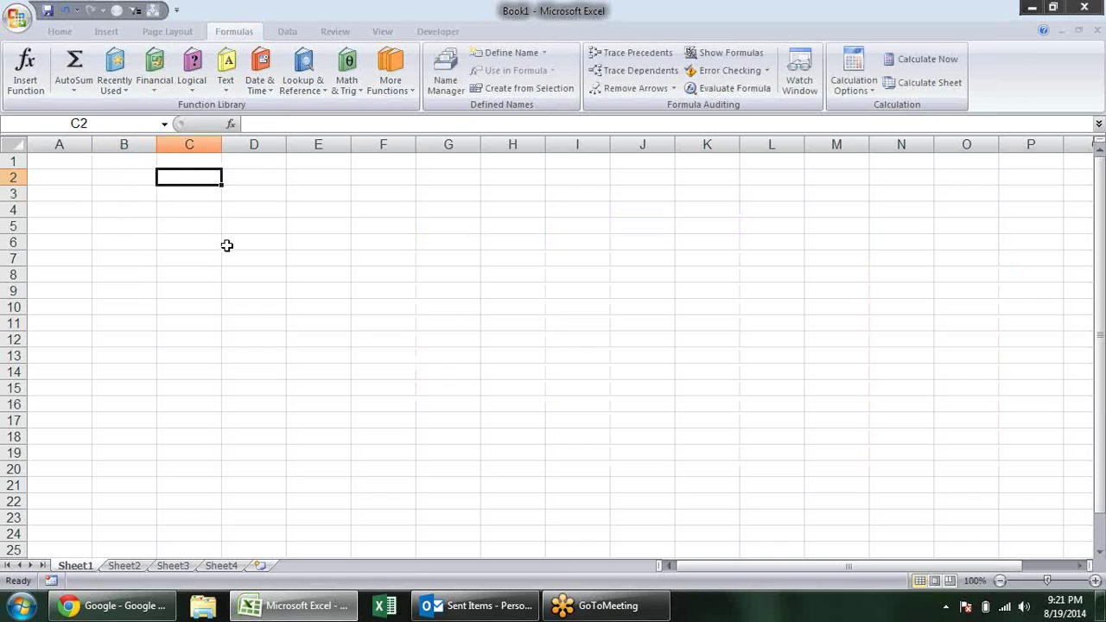
Step: Enter 'index no' in D3 and 'jan' in E3, AutoFilling months through jul in K3
{"action": "left_click", "coordinate": [323, 80]}
{"action": "mouse_move", "coordinate": [337, 147]}
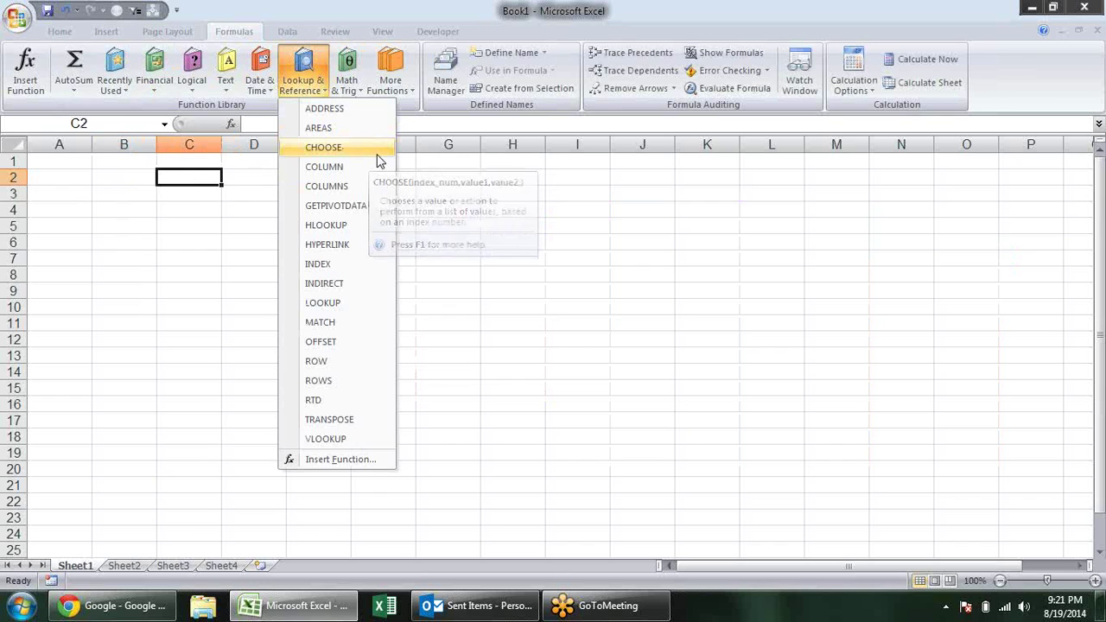
{"action": "left_click", "coordinate": [122, 184]}
{"action": "left_click", "coordinate": [260, 208]}
{"action": "left_click", "coordinate": [261, 193]}
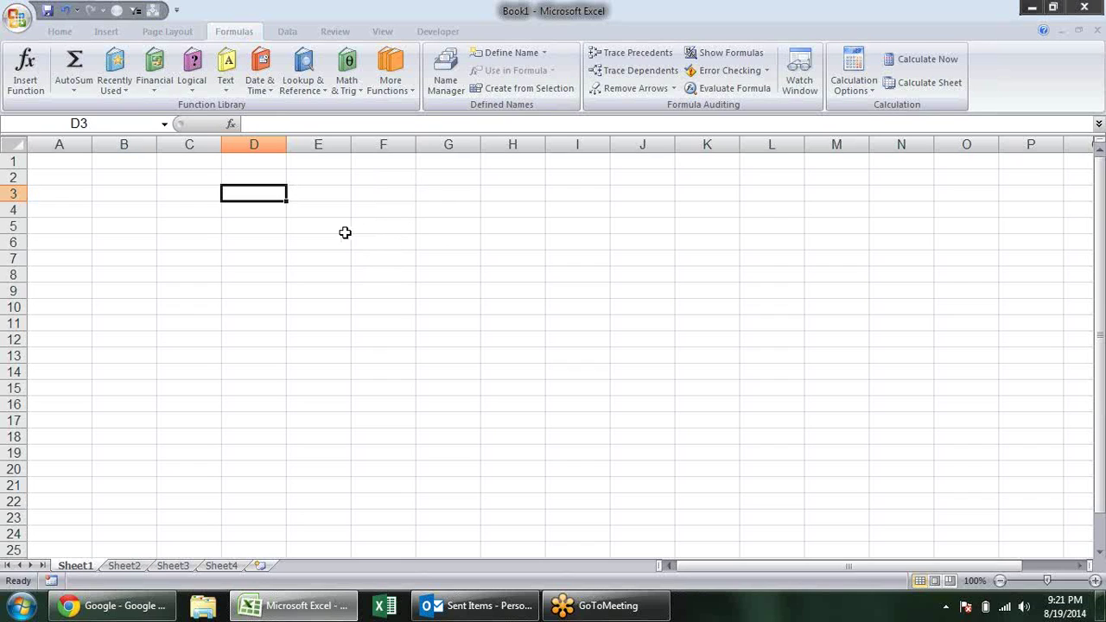
{"action": "type", "text": "index no"}
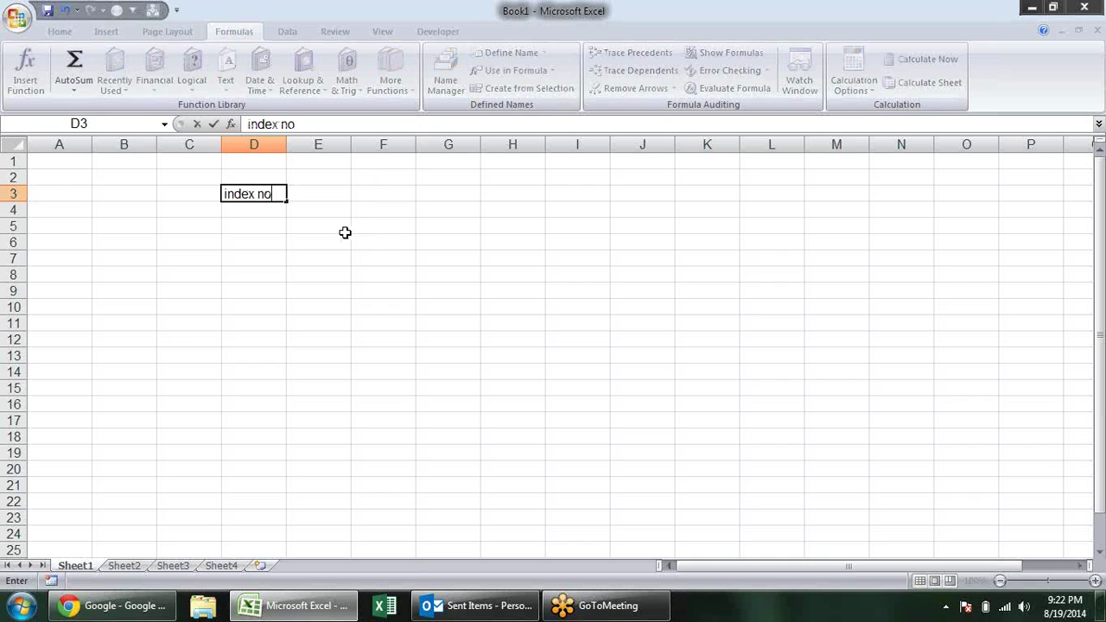
{"action": "key", "text": "Tab"}
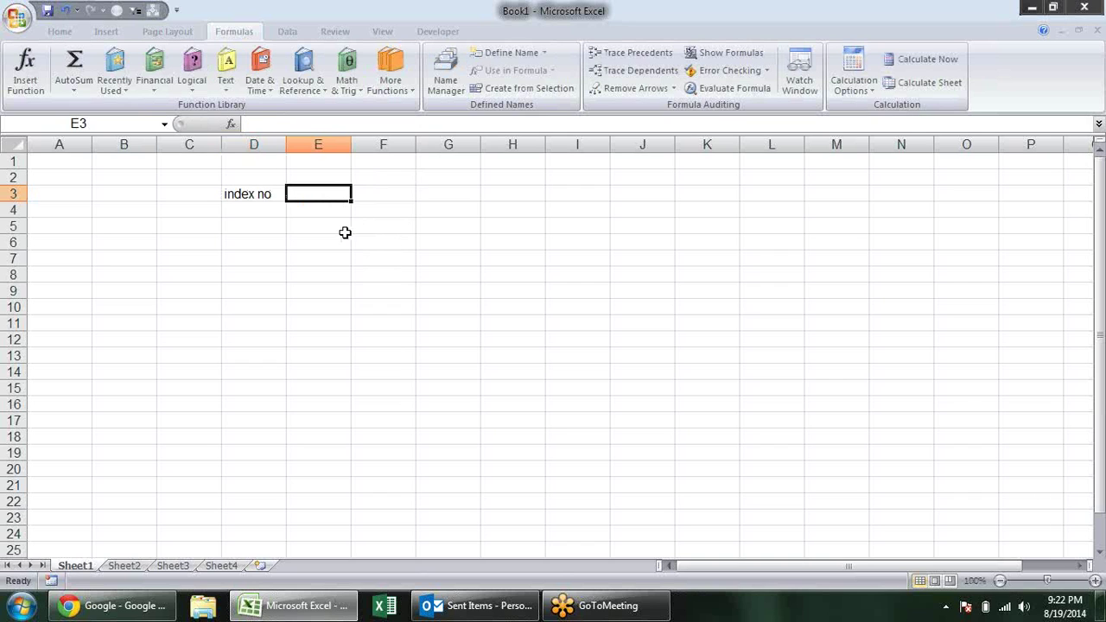
{"action": "type", "text": "jan"}
{"action": "key", "text": "Tab"}
{"action": "left_click", "coordinate": [327, 189]}
{"action": "left_click_drag", "start_coordinate": [351, 201], "coordinate": [735, 205]}
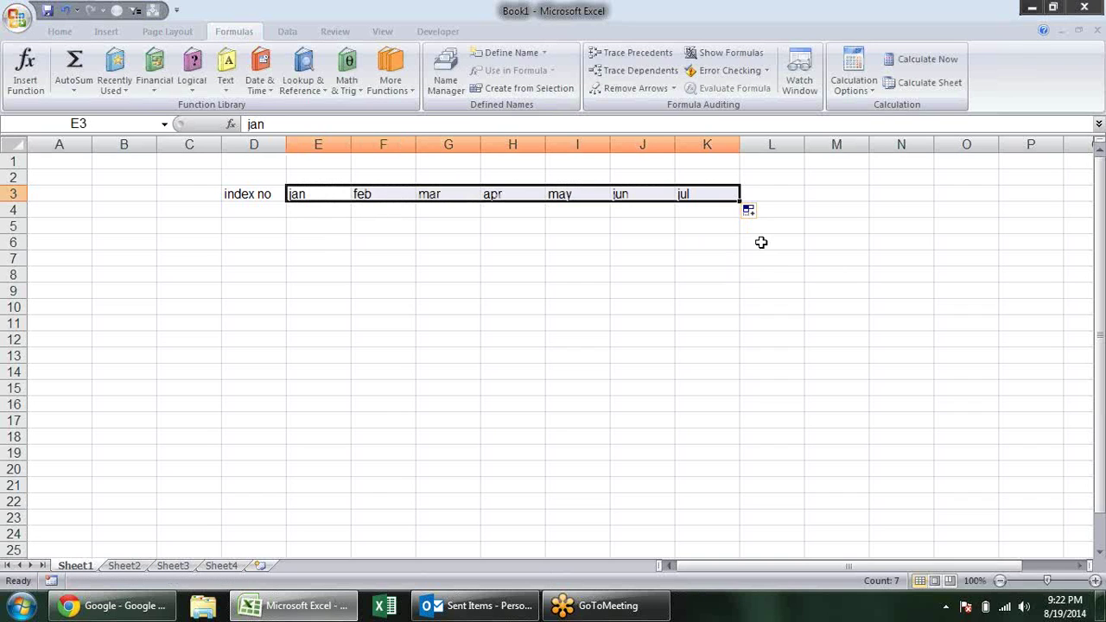
Step: Number E2:K2 from 1 to 7 by filling from 1 and 2
{"action": "left_click", "coordinate": [322, 177]}
{"action": "type", "text": "1"}
{"action": "left_click", "coordinate": [386, 181]}
{"action": "type", "text": "3"}
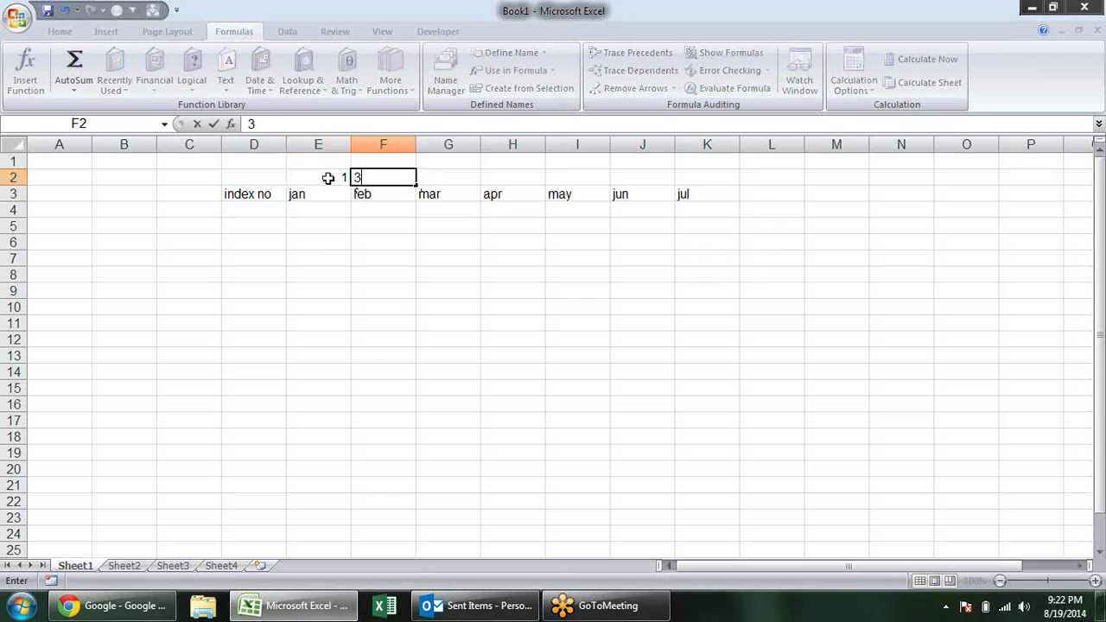
{"action": "left_click", "coordinate": [336, 176]}
{"action": "left_click_drag", "start_coordinate": [335, 176], "coordinate": [733, 178]}
{"action": "left_click", "coordinate": [405, 178]}
{"action": "type", "text": "2"}
{"action": "left_click", "coordinate": [432, 243]}
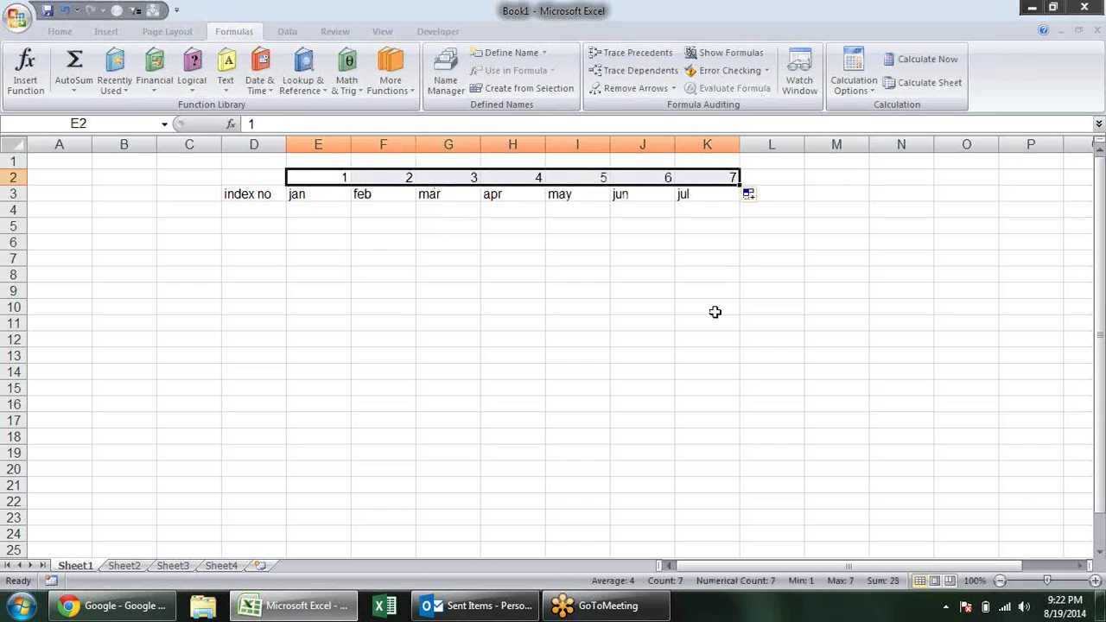
{"action": "left_click", "coordinate": [714, 311]}
Step: Select the header cells D3, E3, F3 and G3 in turn
{"action": "left_click", "coordinate": [265, 194]}
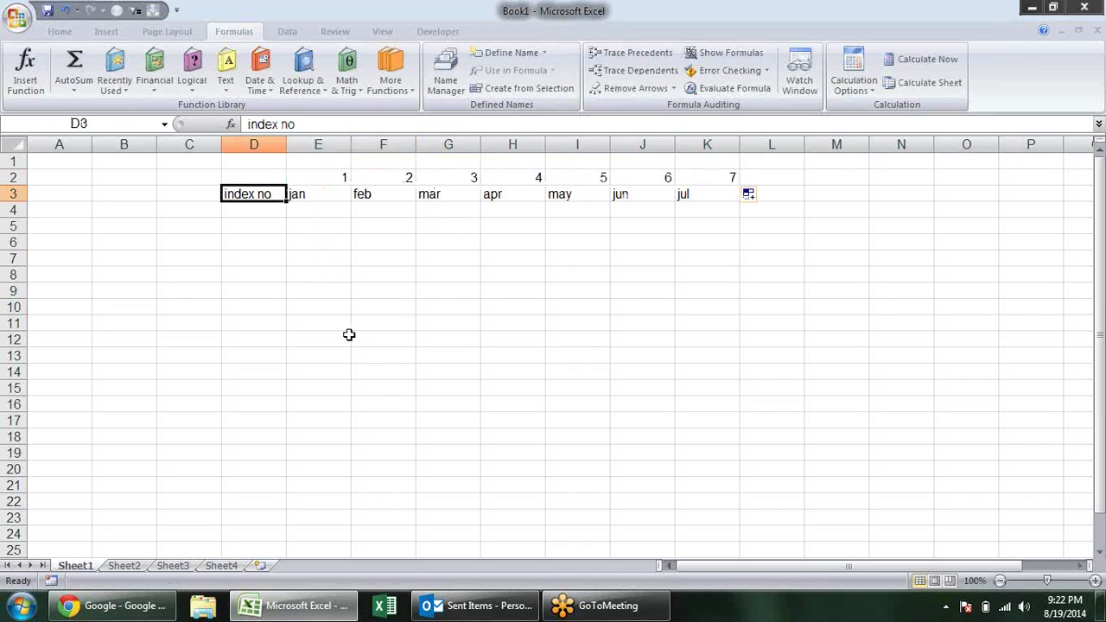
{"action": "left_click", "coordinate": [335, 194]}
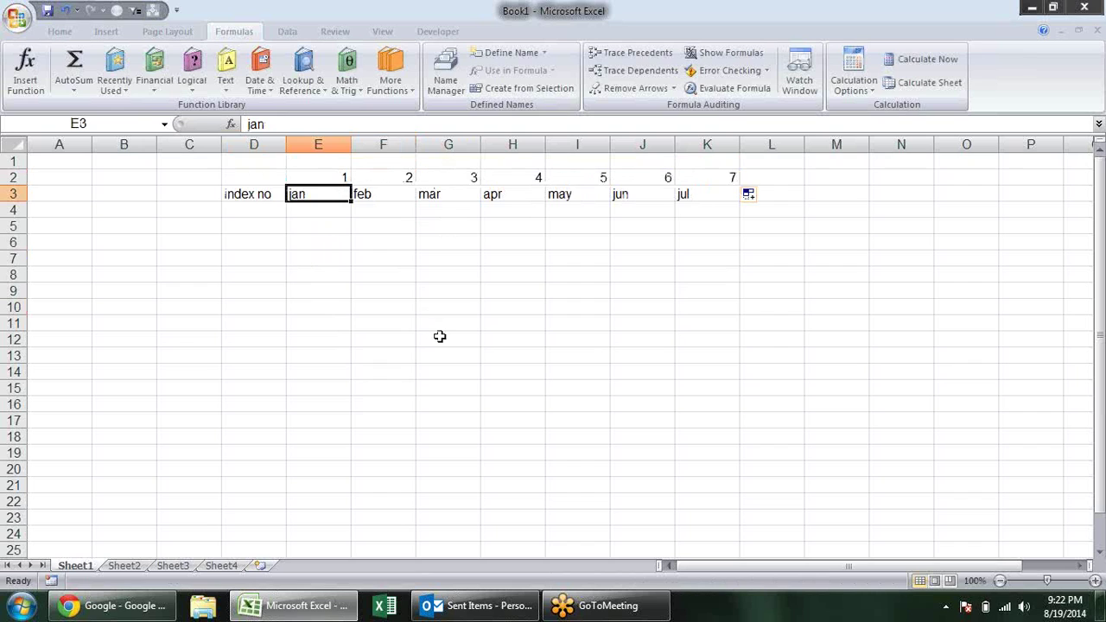
{"action": "left_click", "coordinate": [403, 198]}
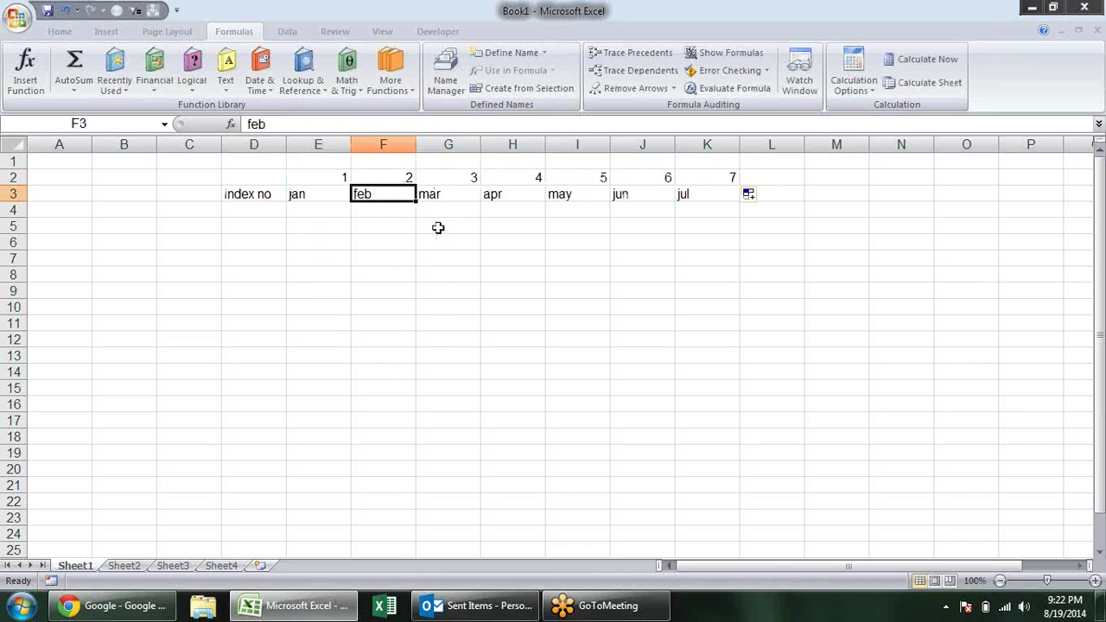
{"action": "left_click", "coordinate": [473, 194]}
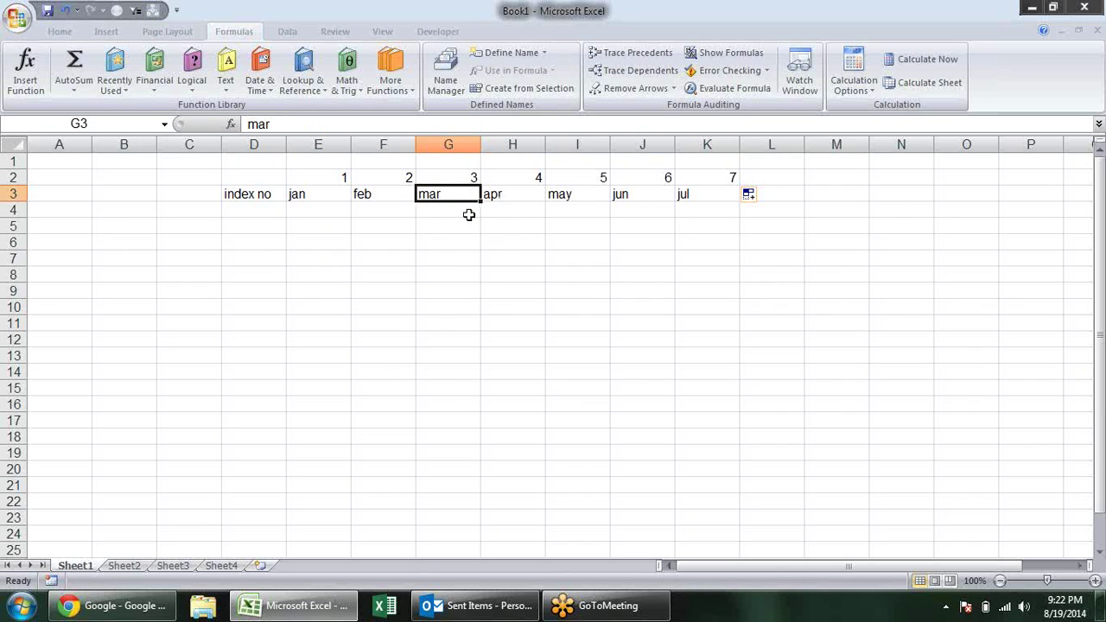
{"action": "left_click", "coordinate": [313, 260]}
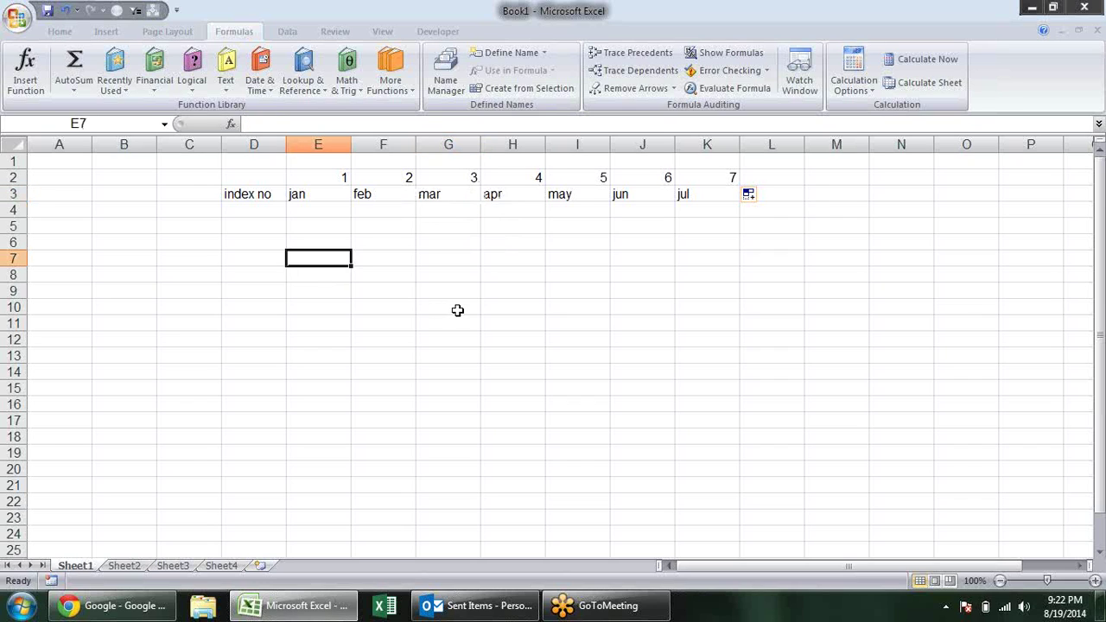
{"action": "type", "text": "=ind"}
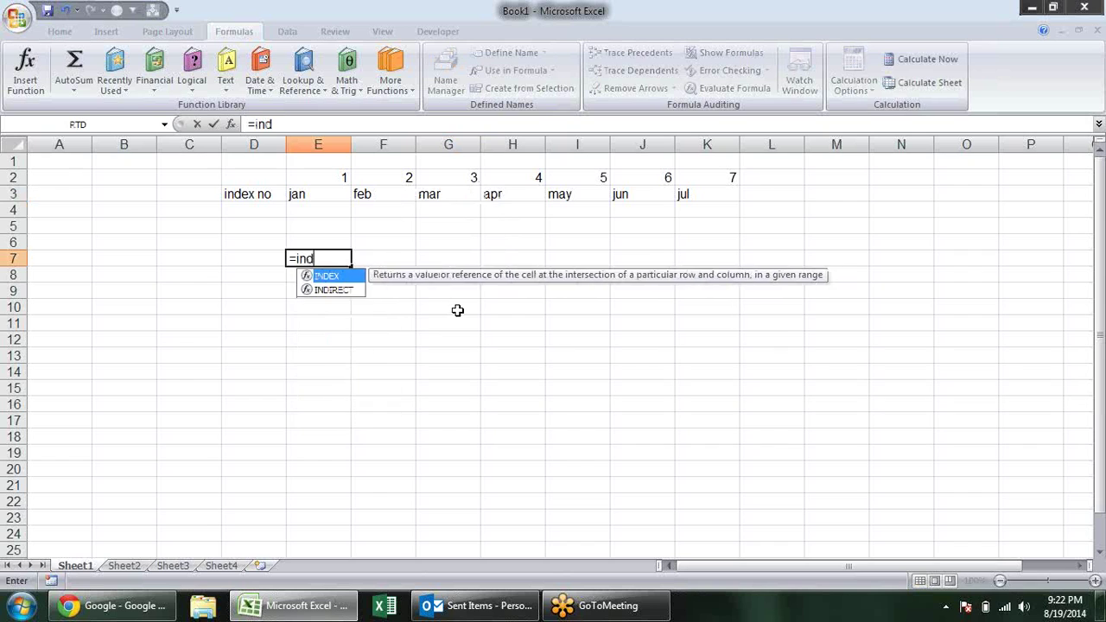
{"action": "key", "text": "Tab"}
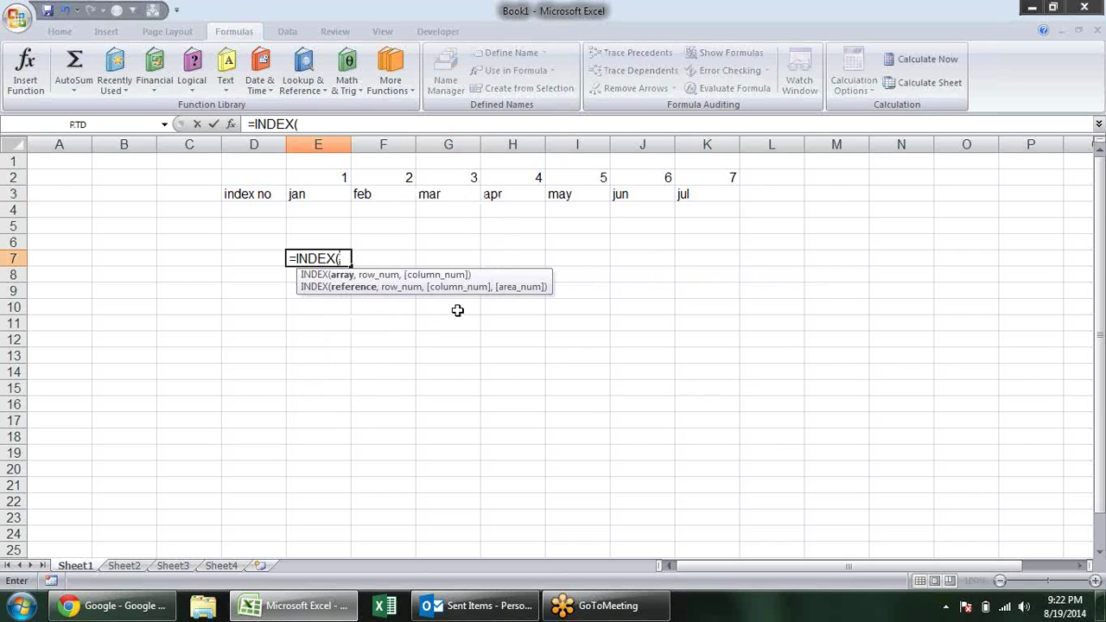
{"action": "key", "text": "Escape"}
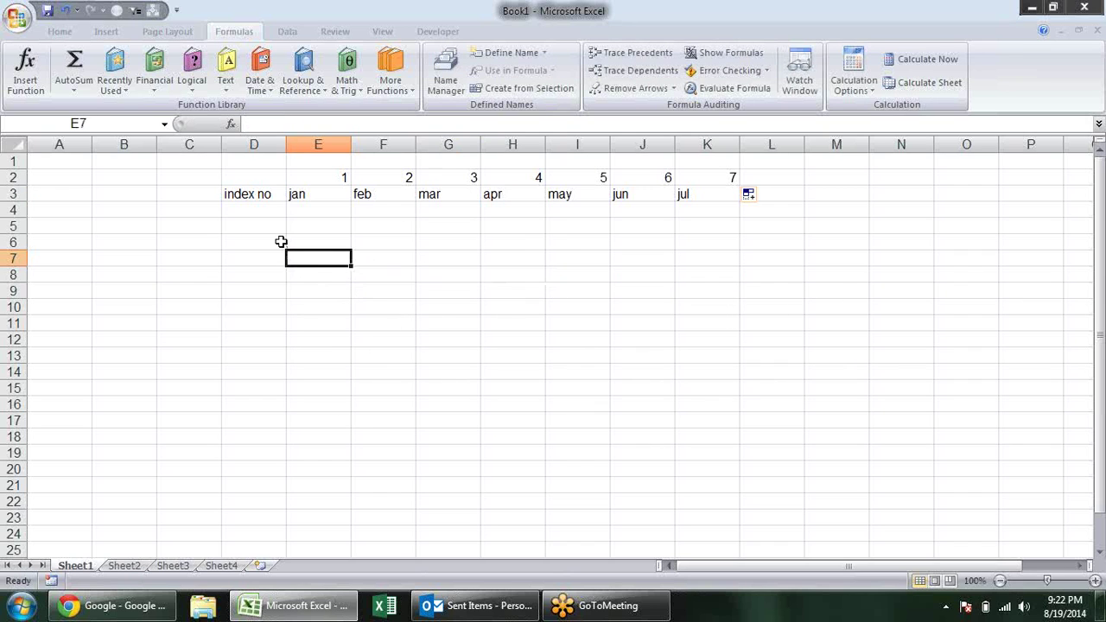
{"action": "left_click", "coordinate": [290, 226]}
{"action": "left_click", "coordinate": [391, 74]}
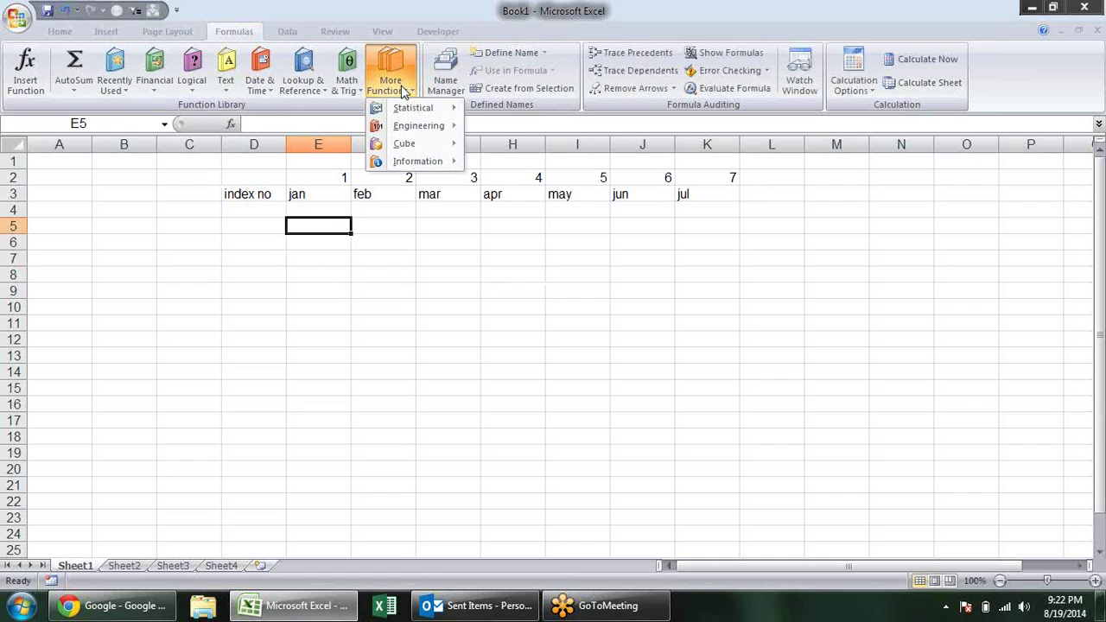
{"action": "left_click", "coordinate": [390, 321]}
{"action": "type", "text": "="}
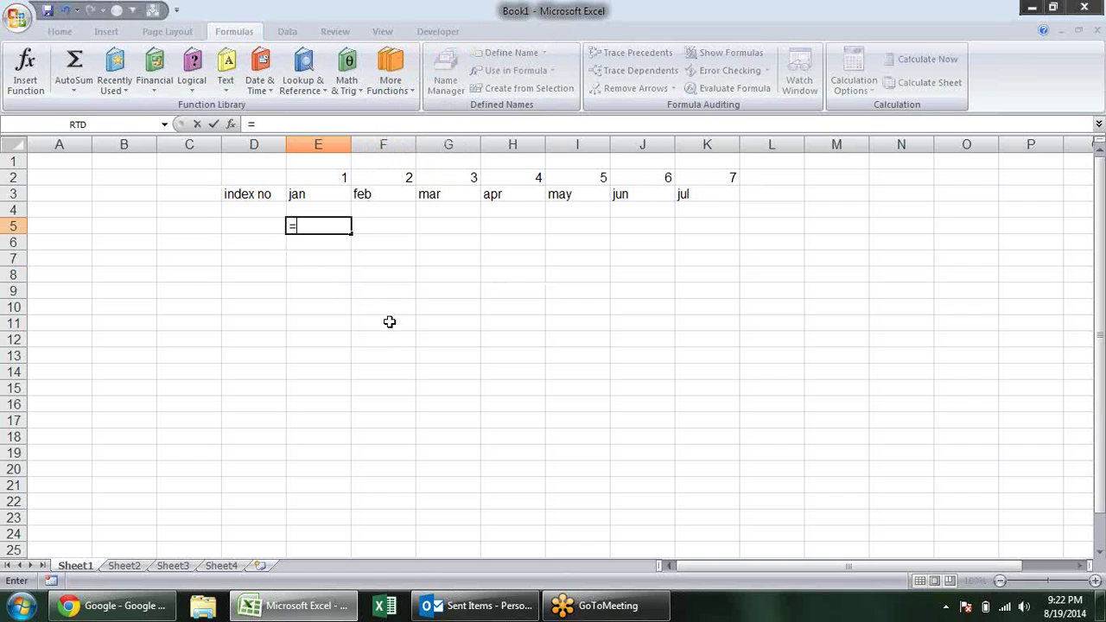
{"action": "type", "text": "cho"}
{"action": "key", "text": "Tab"}
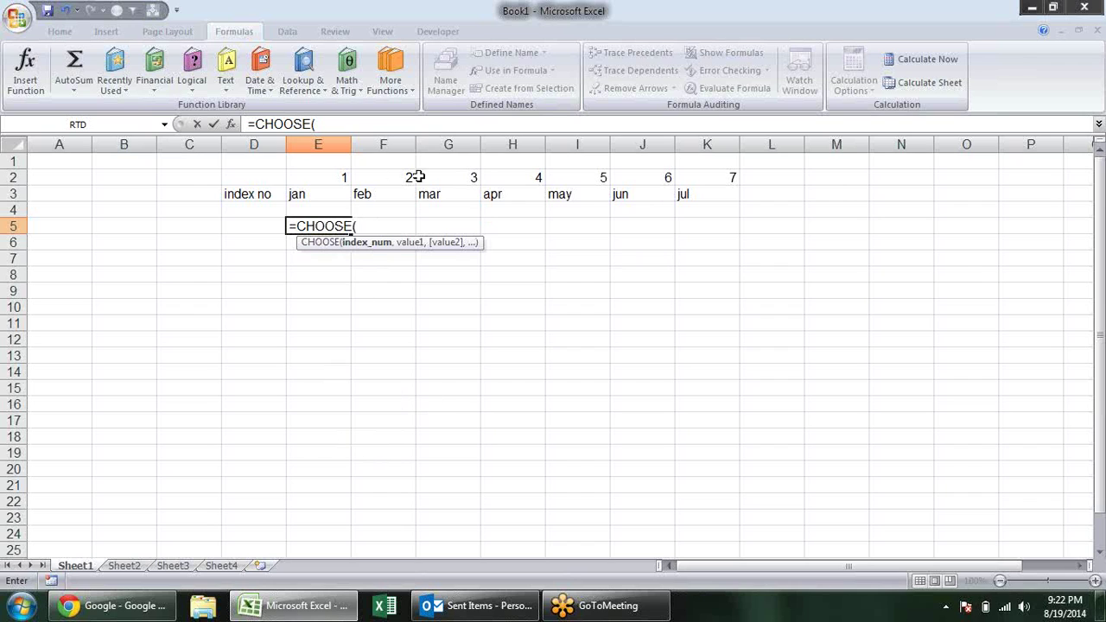
{"action": "key", "text": "Escape"}
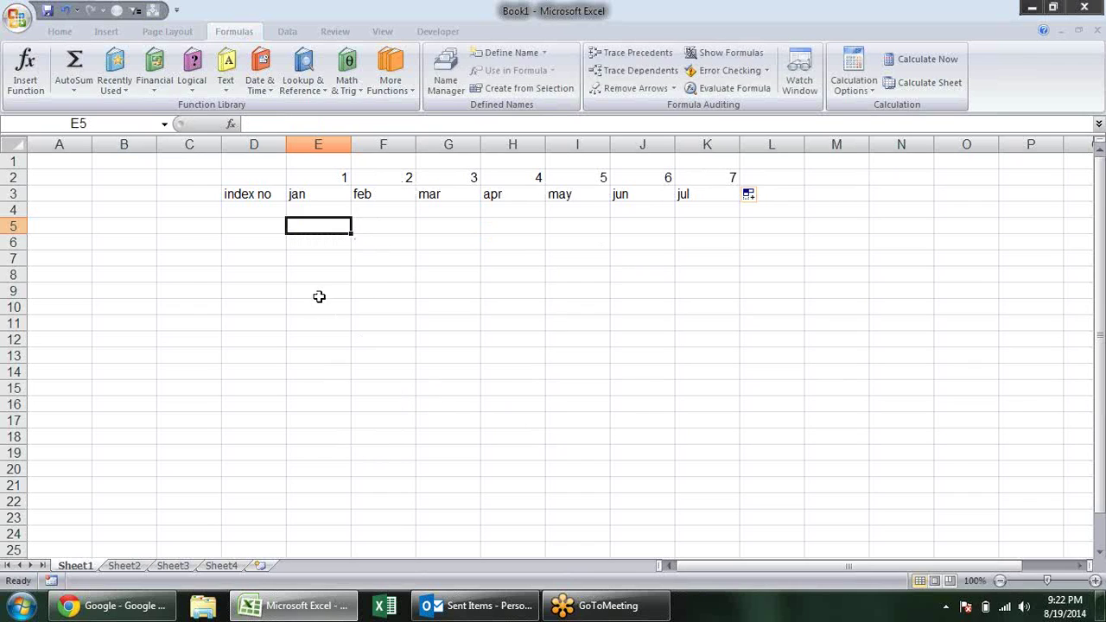
Step: Number D7:D18 from 1 to 12, starting from 1, 2, 3
{"action": "key", "text": "Down"}
{"action": "key", "text": "Down"}
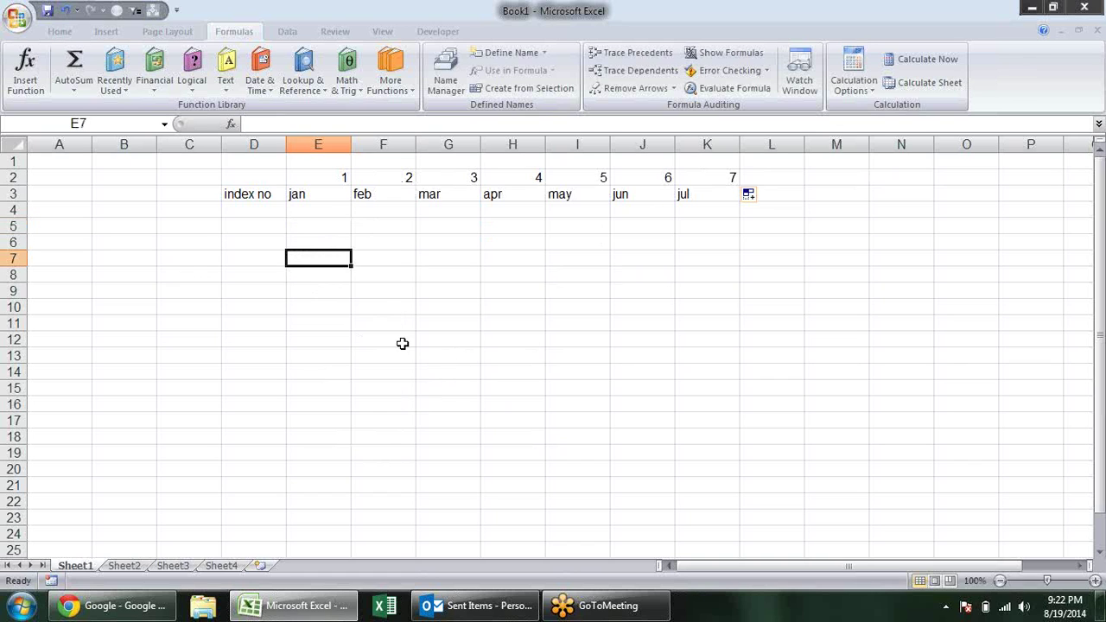
{"action": "left_click", "coordinate": [256, 265]}
{"action": "type", "text": "1"}
{"action": "key", "text": "Return"}
{"action": "type", "text": "2"}
{"action": "key", "text": "Return"}
{"action": "type", "text": "3"}
{"action": "key", "text": "Return"}
{"action": "mouse_move", "coordinate": [246, 254]}
{"action": "left_mouse_down"}
{"action": "mouse_move", "coordinate": [275, 287]}
{"action": "mouse_move", "coordinate": [297, 524]}
{"action": "mouse_move", "coordinate": [298, 456]}
{"action": "left_mouse_up"}
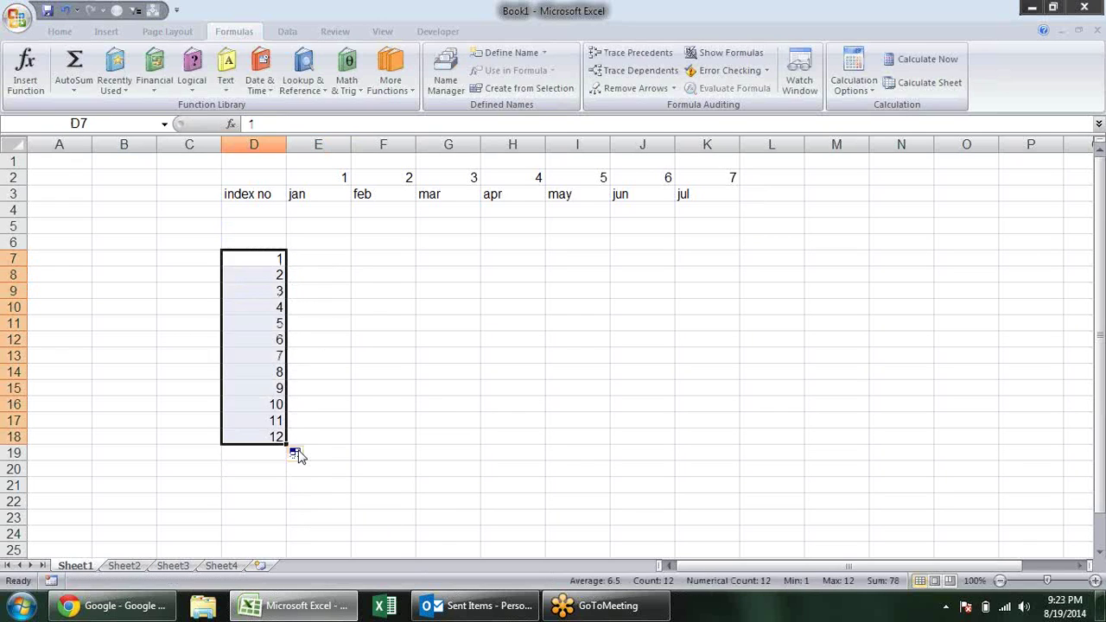
{"action": "left_click", "coordinate": [343, 305]}
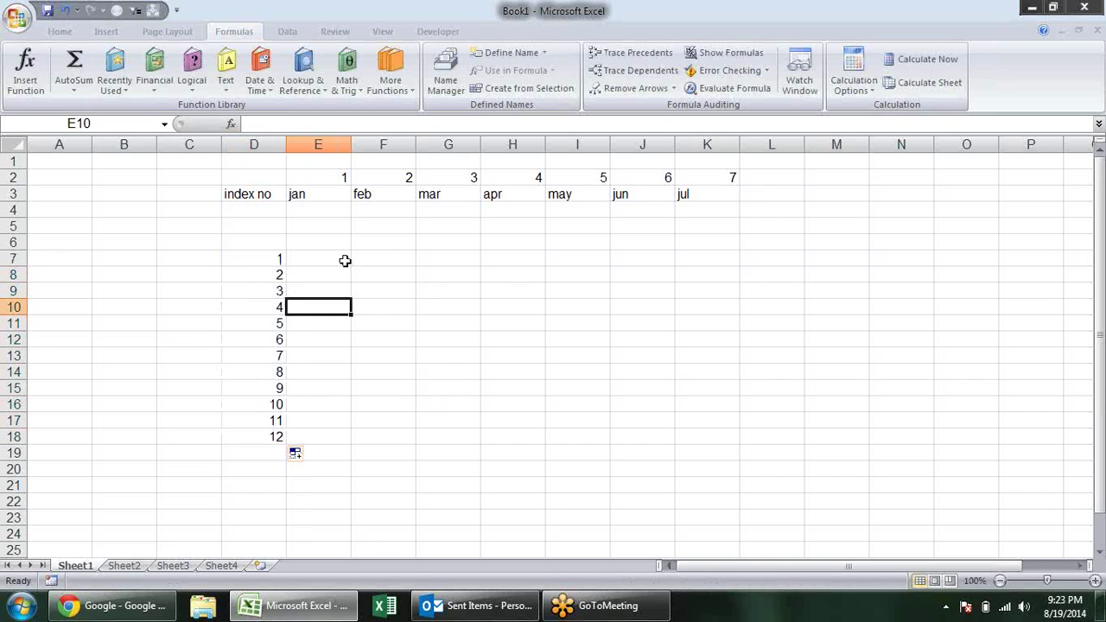
Step: Fill months jan through dec into F7:F18 and widen column F
{"action": "left_click", "coordinate": [385, 262]}
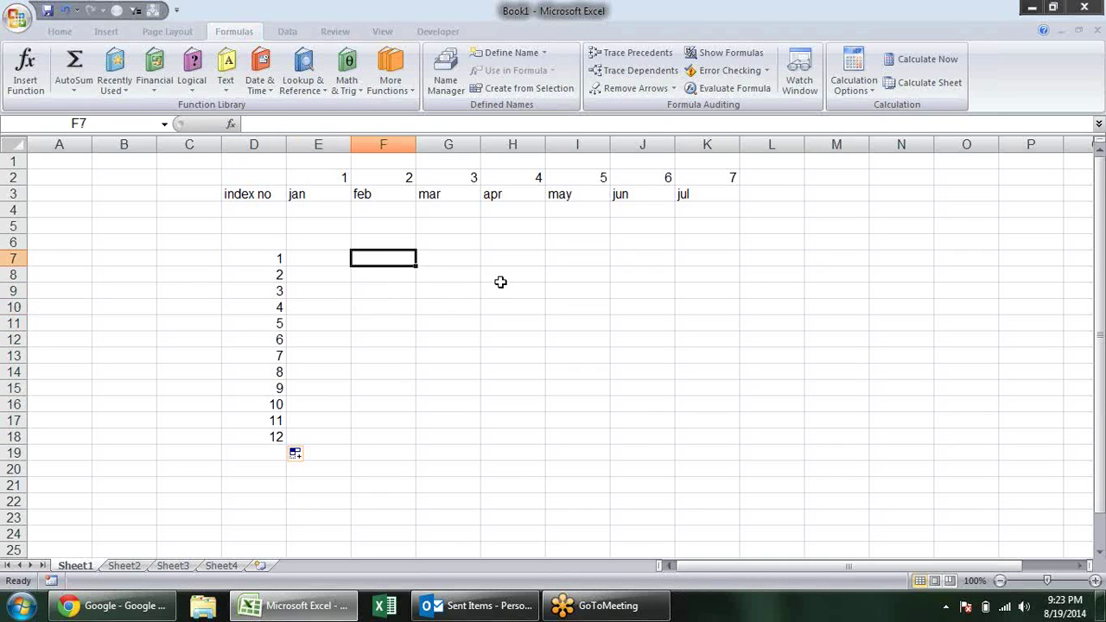
{"action": "type", "text": "jan"}
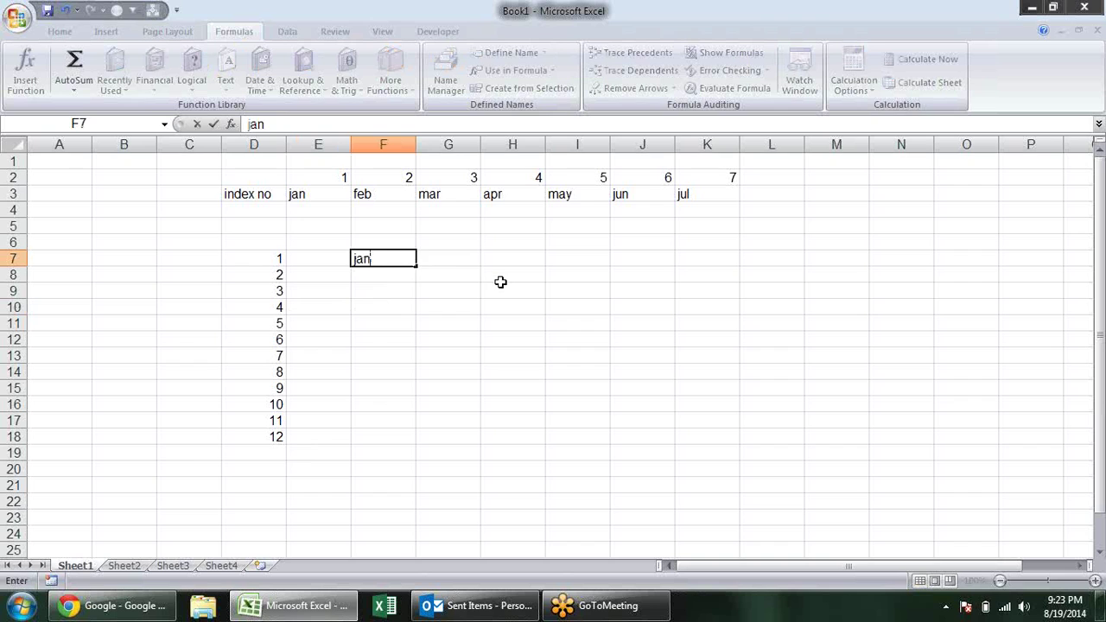
{"action": "key", "text": "Return"}
{"action": "left_click", "coordinate": [375, 261]}
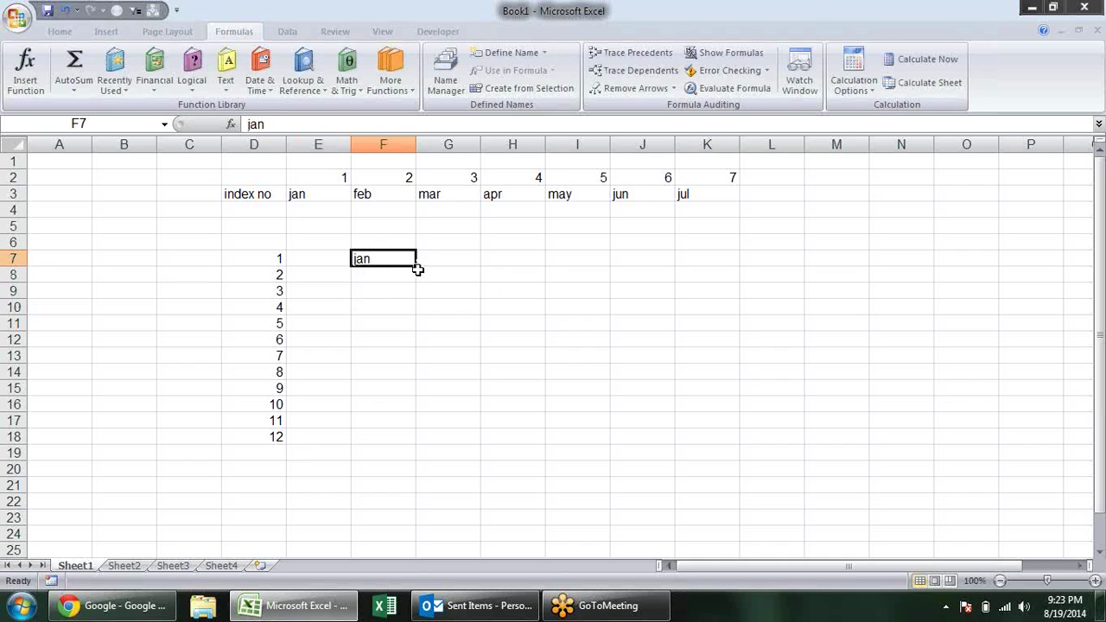
{"action": "left_click_drag", "start_coordinate": [416, 268], "coordinate": [418, 445]}
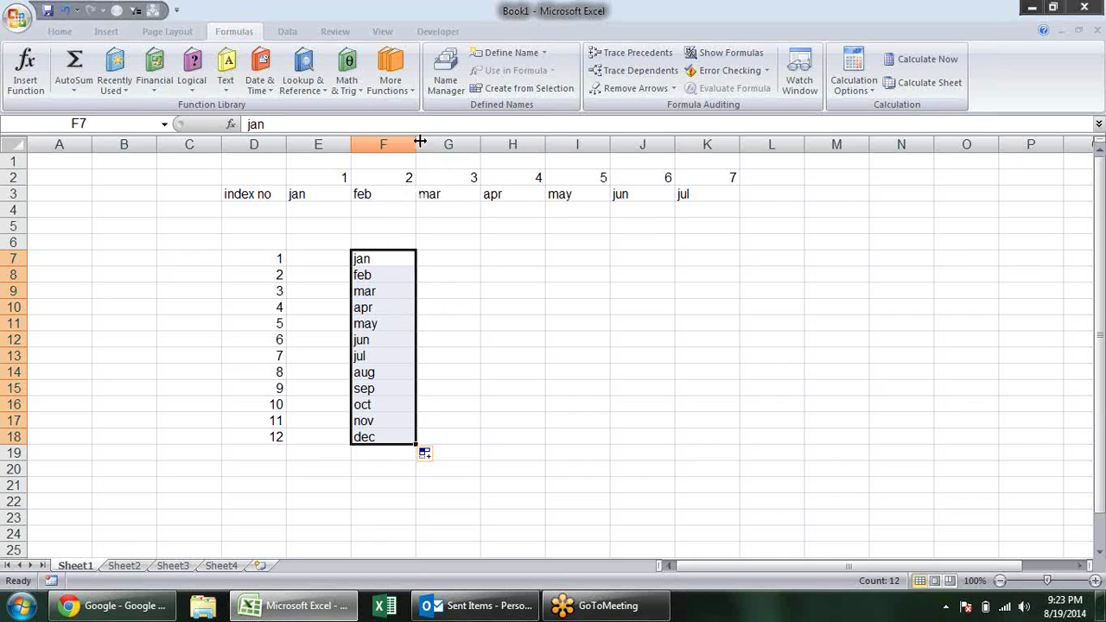
{"action": "mouse_move", "coordinate": [415, 138]}
{"action": "left_mouse_down"}
{"action": "mouse_move", "coordinate": [953, 193]}
{"action": "mouse_move", "coordinate": [845, 182]}
{"action": "left_mouse_up"}
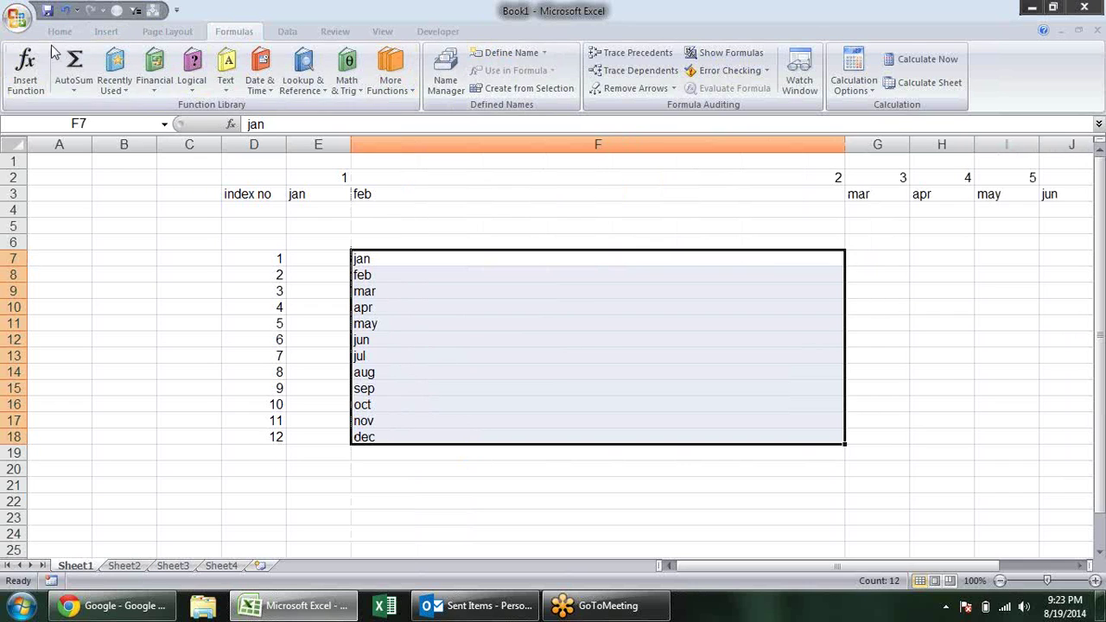
{"action": "left_click", "coordinate": [54, 32]}
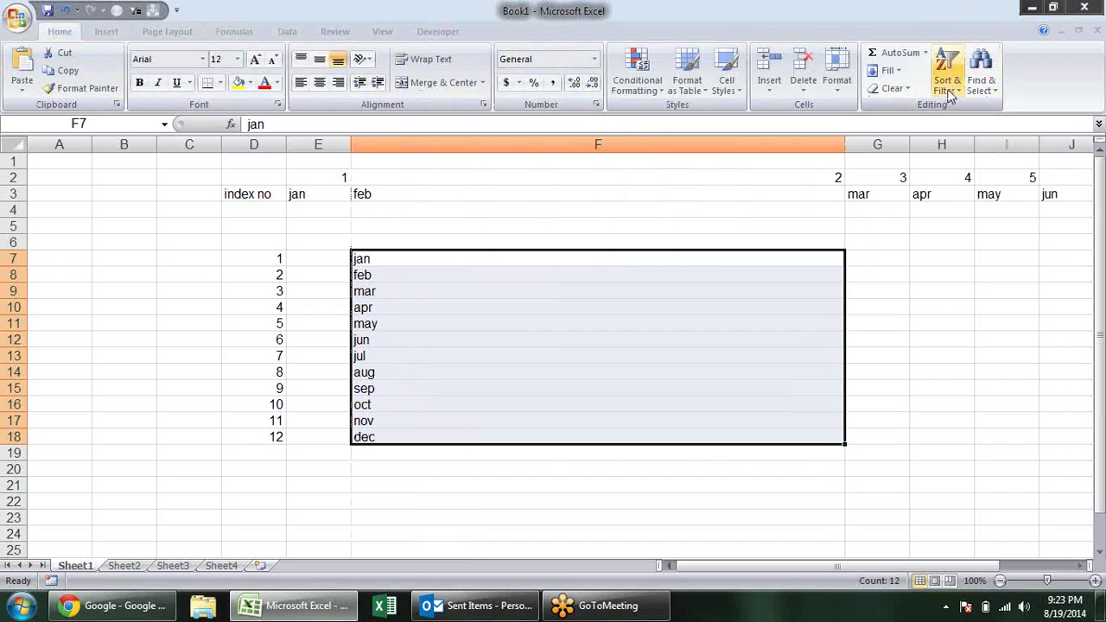
Step: Use Fill > Justify to join the F7:F18 month names into one line in F7
{"action": "left_click", "coordinate": [897, 71]}
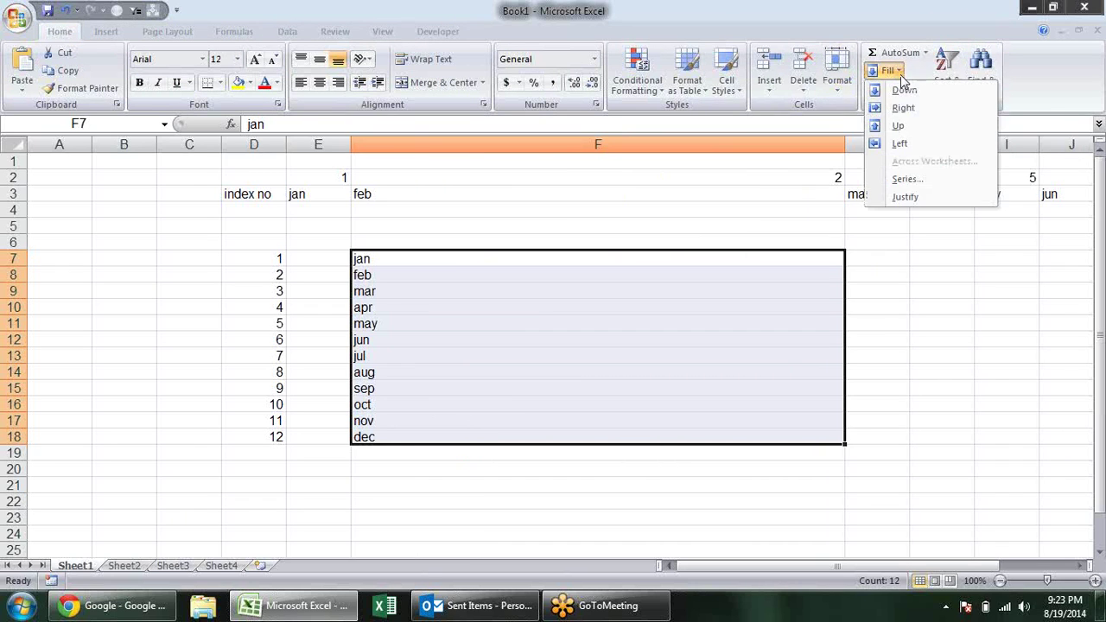
{"action": "left_click", "coordinate": [900, 198]}
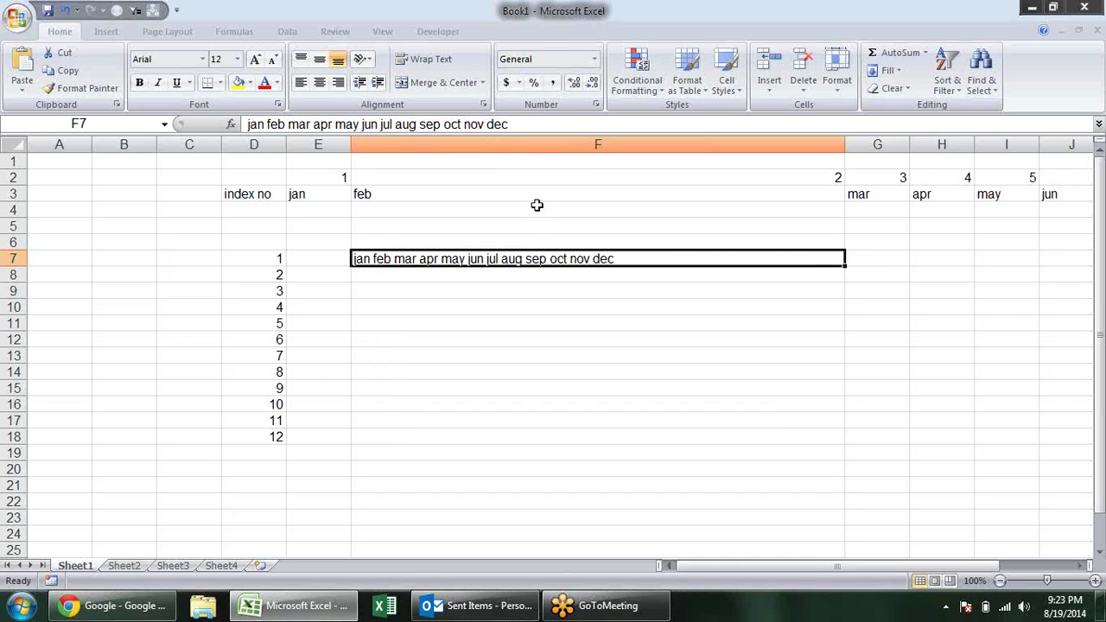
Step: Replace every space with "," using Replace All, which makes 12 replacements
{"action": "key", "text": "ctrl+f"}
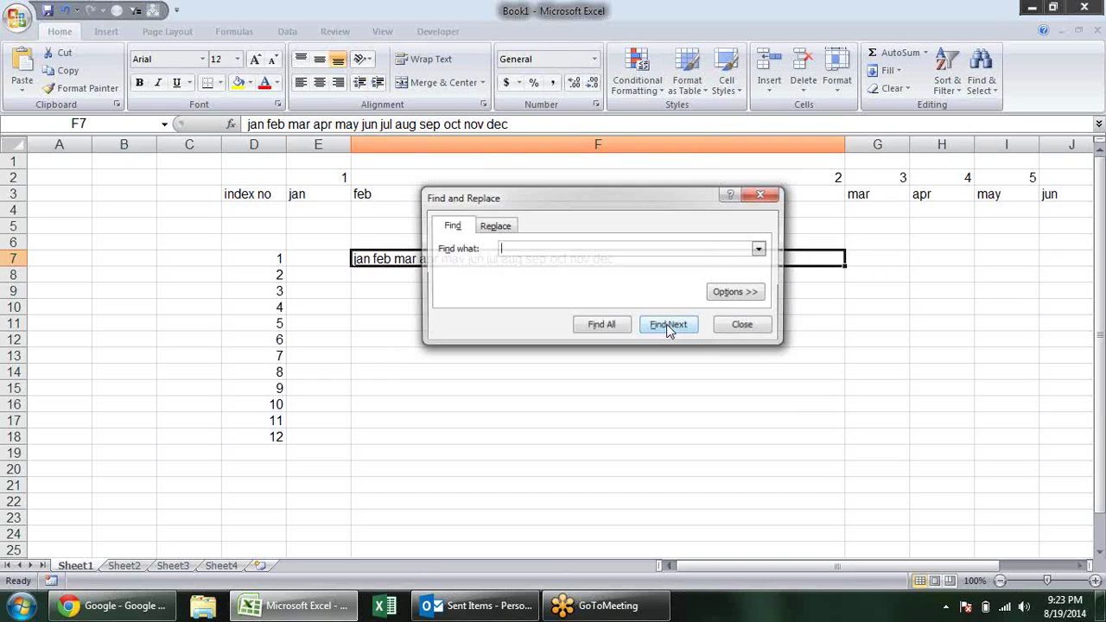
{"action": "mouse_move", "coordinate": [545, 202]}
{"action": "left_mouse_down"}
{"action": "mouse_move", "coordinate": [562, 380]}
{"action": "mouse_move", "coordinate": [540, 356]}
{"action": "left_mouse_up"}
{"action": "left_click", "coordinate": [497, 377]}
{"action": "type", "text": "\",\""}
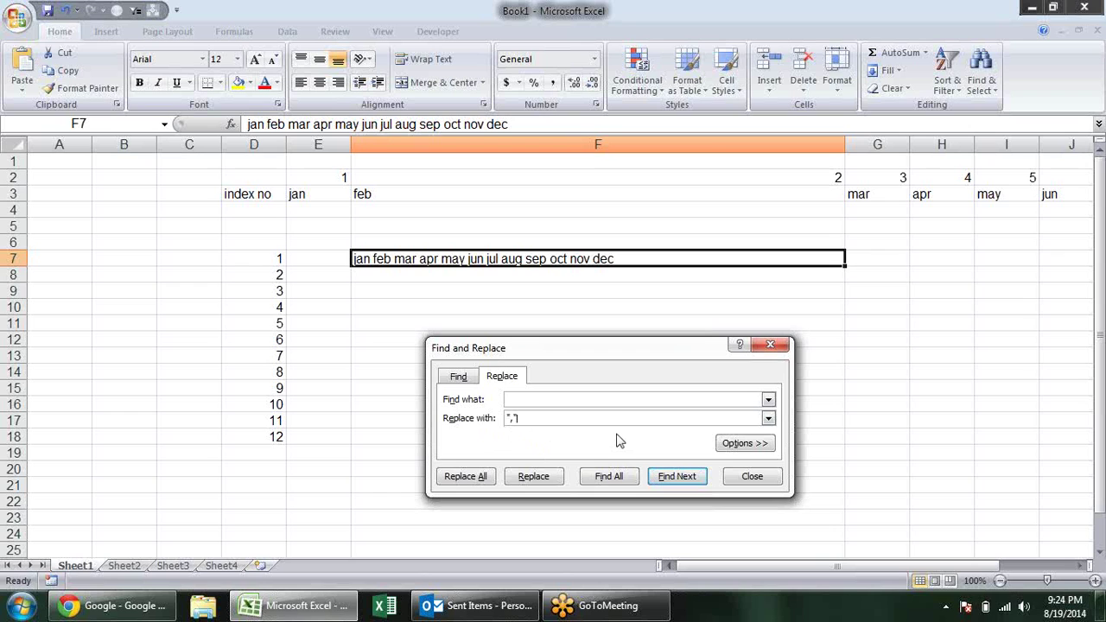
{"action": "left_click", "coordinate": [479, 477]}
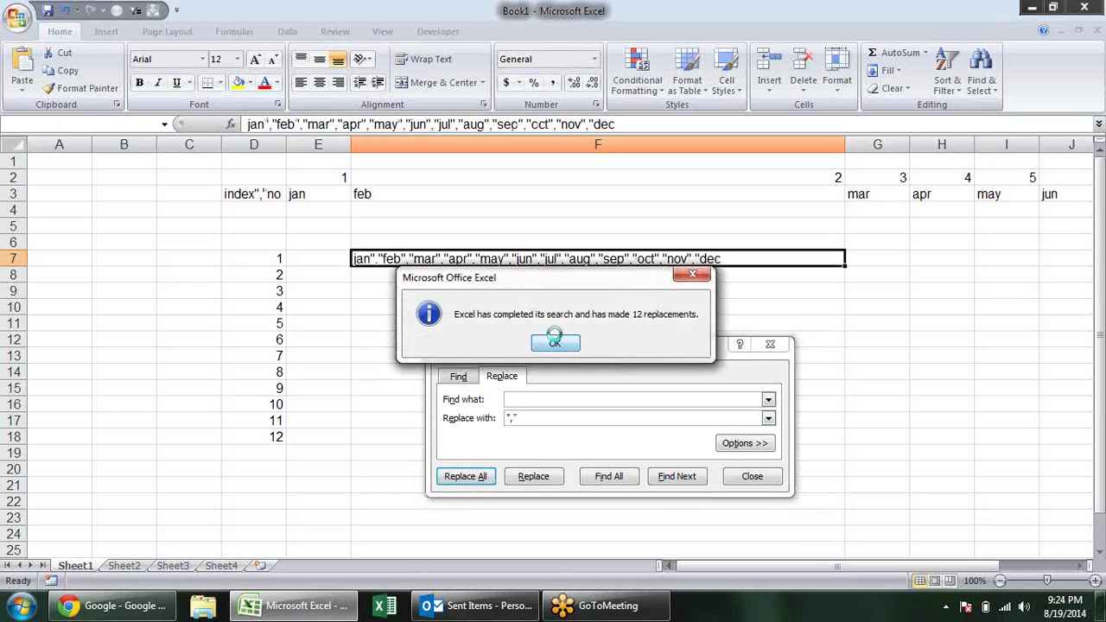
{"action": "left_click", "coordinate": [557, 343]}
{"action": "left_click", "coordinate": [757, 480]}
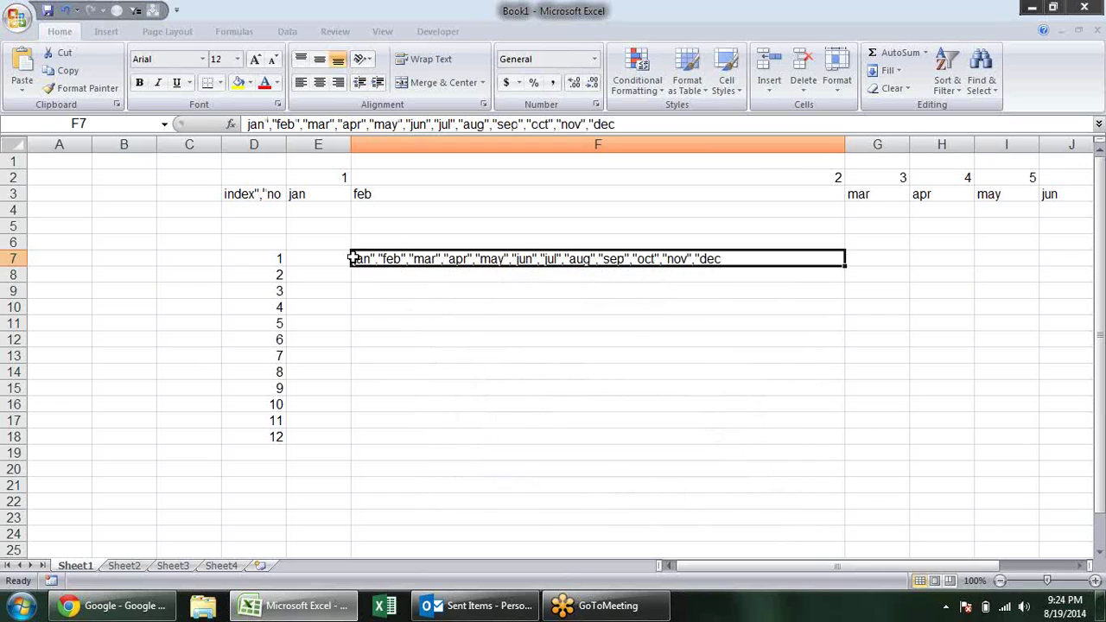
{"action": "left_click", "coordinate": [249, 123]}
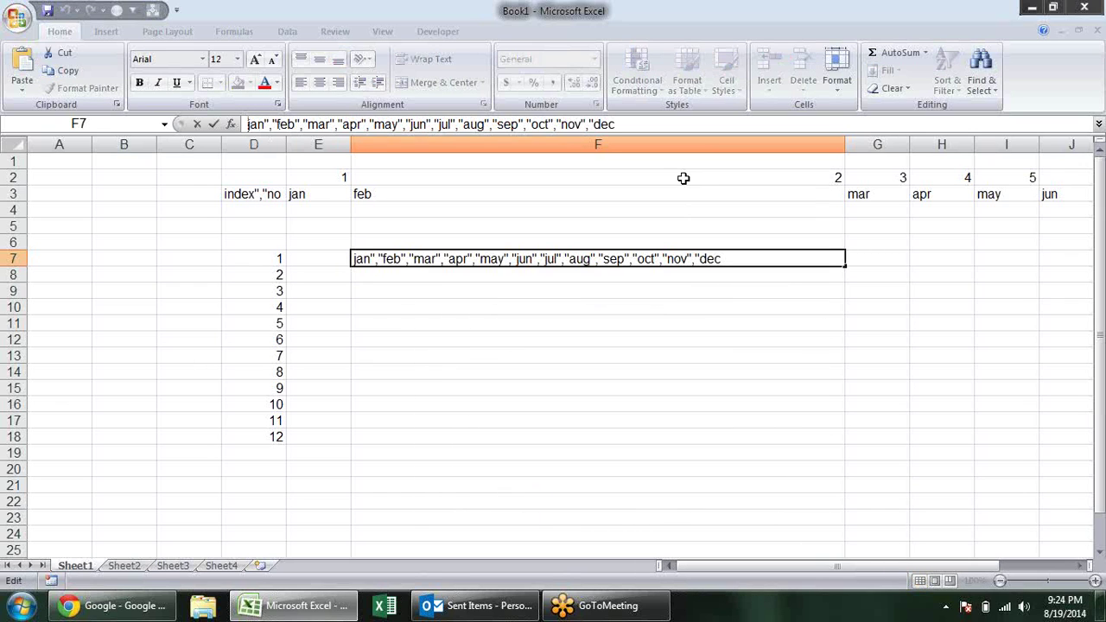
Step: Put =CHOOSE( in front of F7's quoted month list, abandoning an INDEX attempt
{"action": "type", "text": "\""}
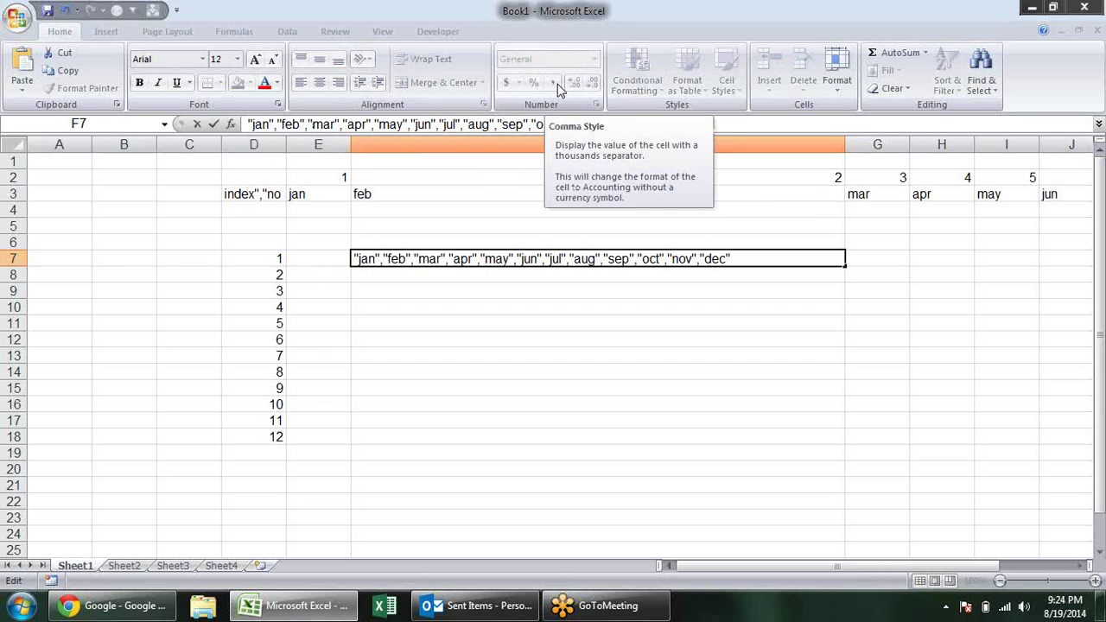
{"action": "type", "text": "=index"}
{"action": "key", "text": "Tab"}
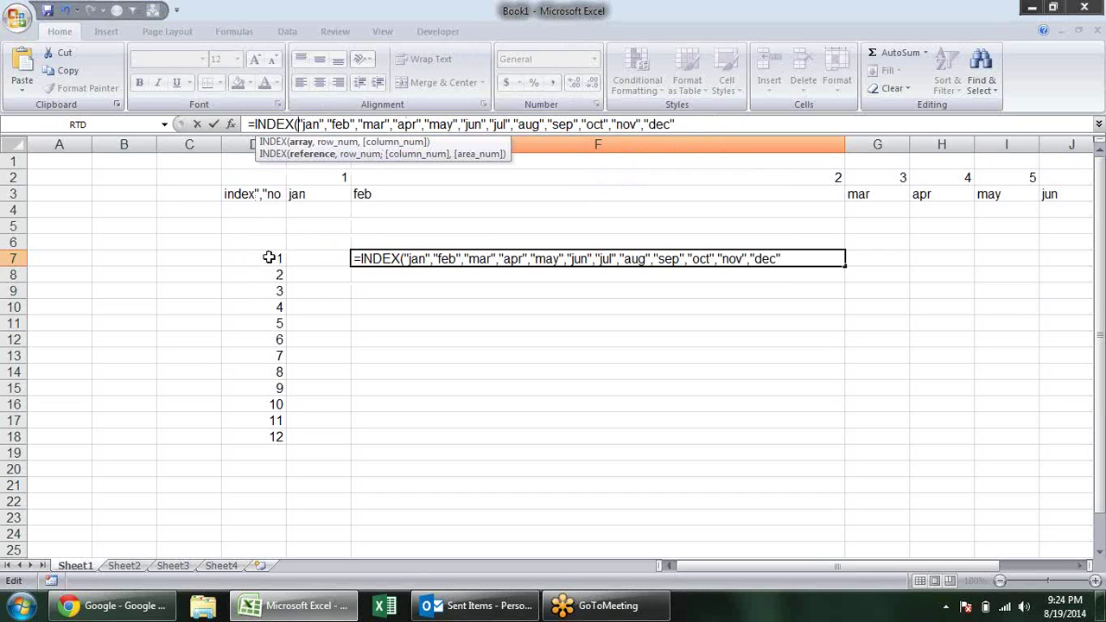
{"action": "key", "text": "BackSpace"}
{"action": "key", "text": "BackSpace"}
{"action": "key", "text": "BackSpace"}
{"action": "key", "text": "BackSpace"}
{"action": "key", "text": "BackSpace"}
{"action": "key", "text": "BackSpace"}
{"action": "type", "text": "choo"}
{"action": "key", "text": "Tab"}
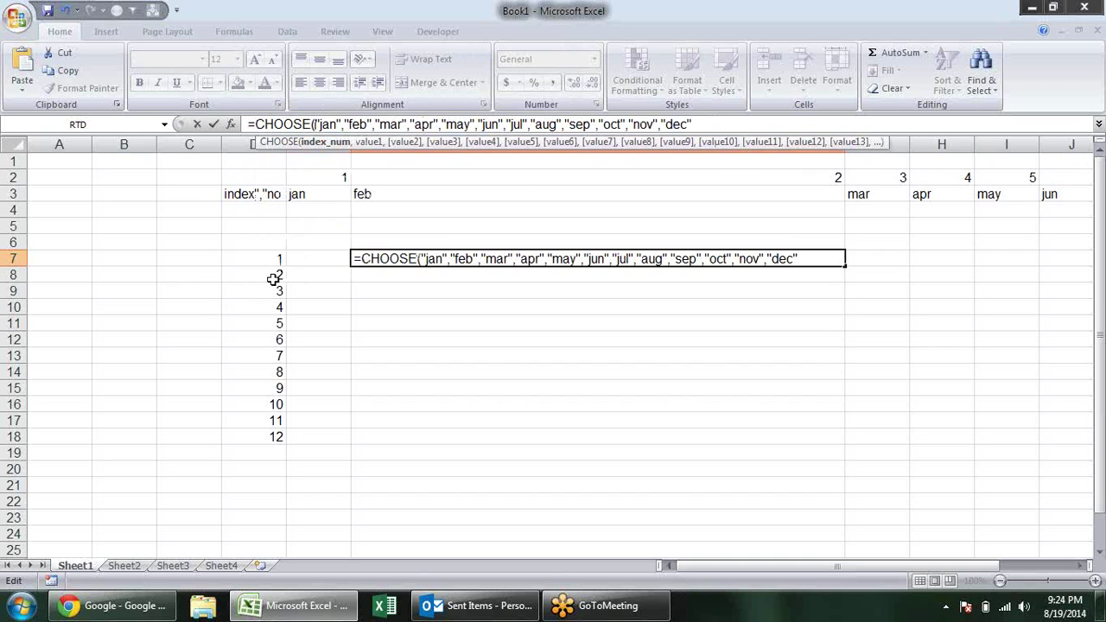
Step: Use D7 as the CHOOSE index, close the formula, and fill it down to F18
{"action": "left_click", "coordinate": [271, 258]}
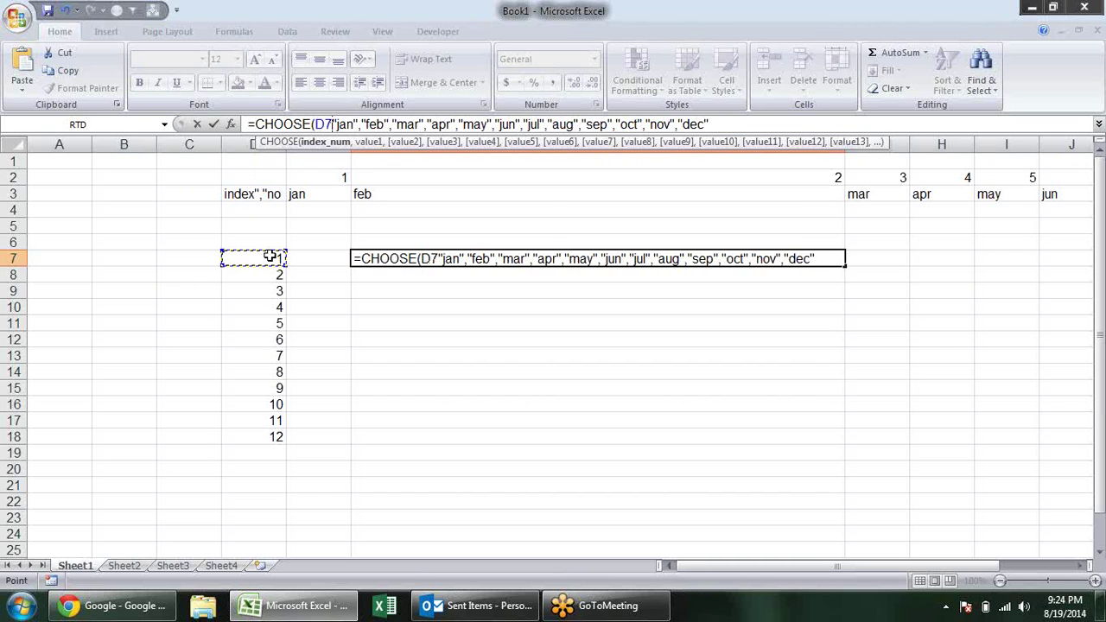
{"action": "type", "text": ","}
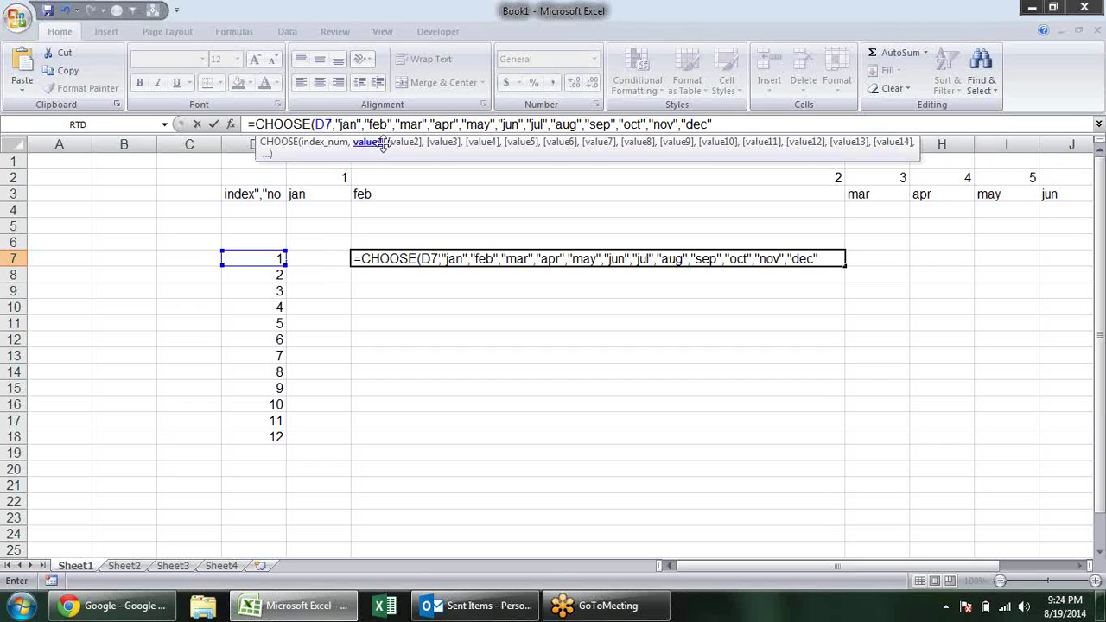
{"action": "left_click", "coordinate": [744, 127]}
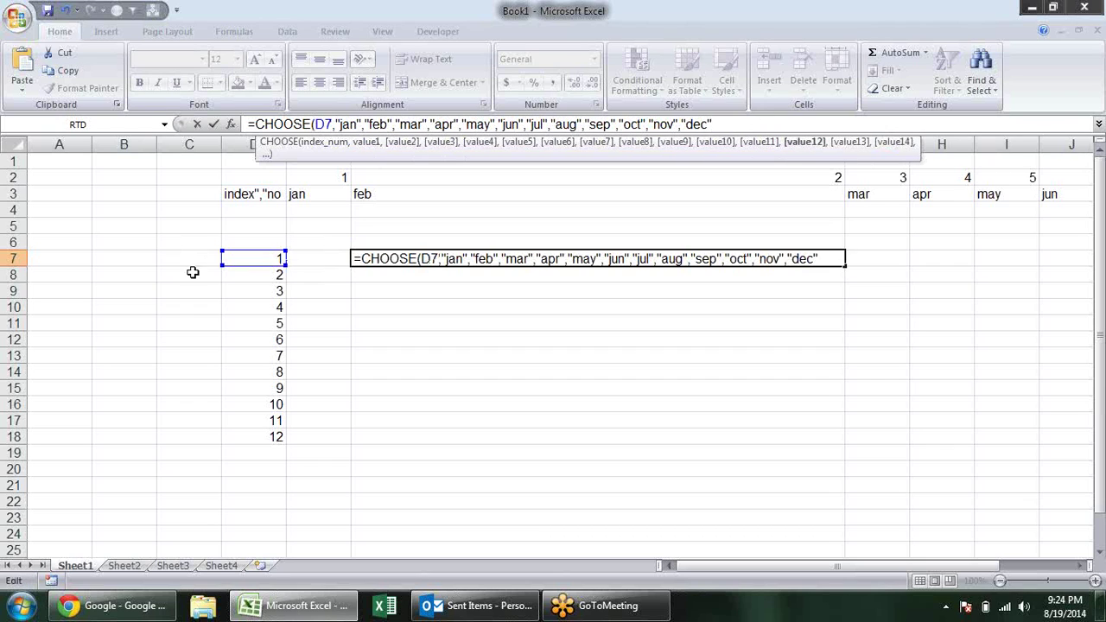
{"action": "type", "text": ")"}
{"action": "key", "text": "Return"}
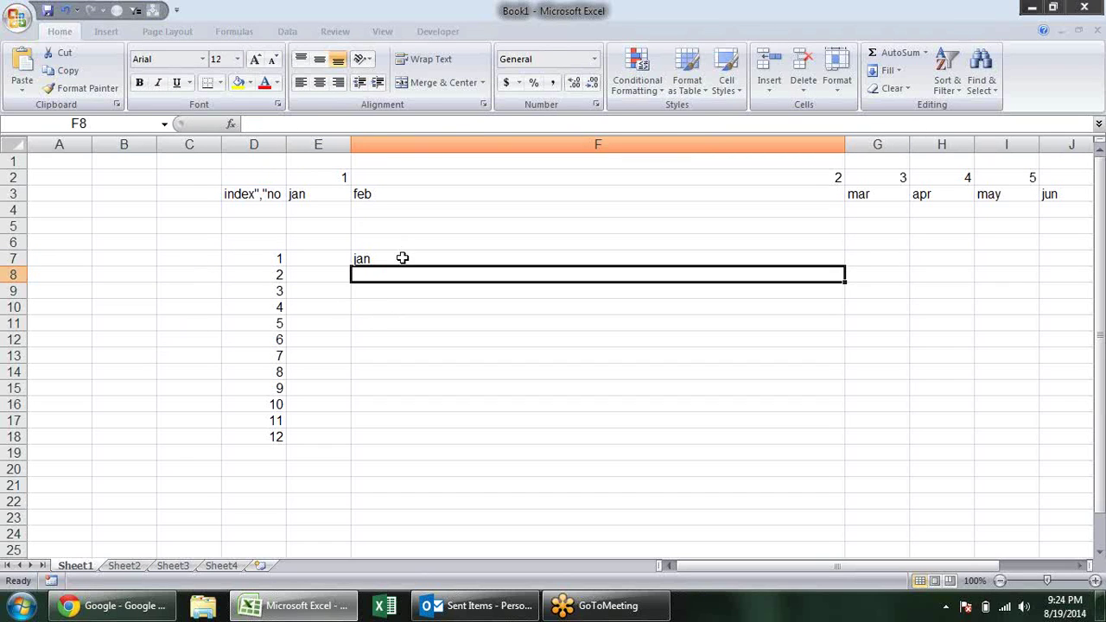
{"action": "left_click", "coordinate": [404, 257]}
{"action": "left_click_drag", "start_coordinate": [844, 267], "coordinate": [831, 444]}
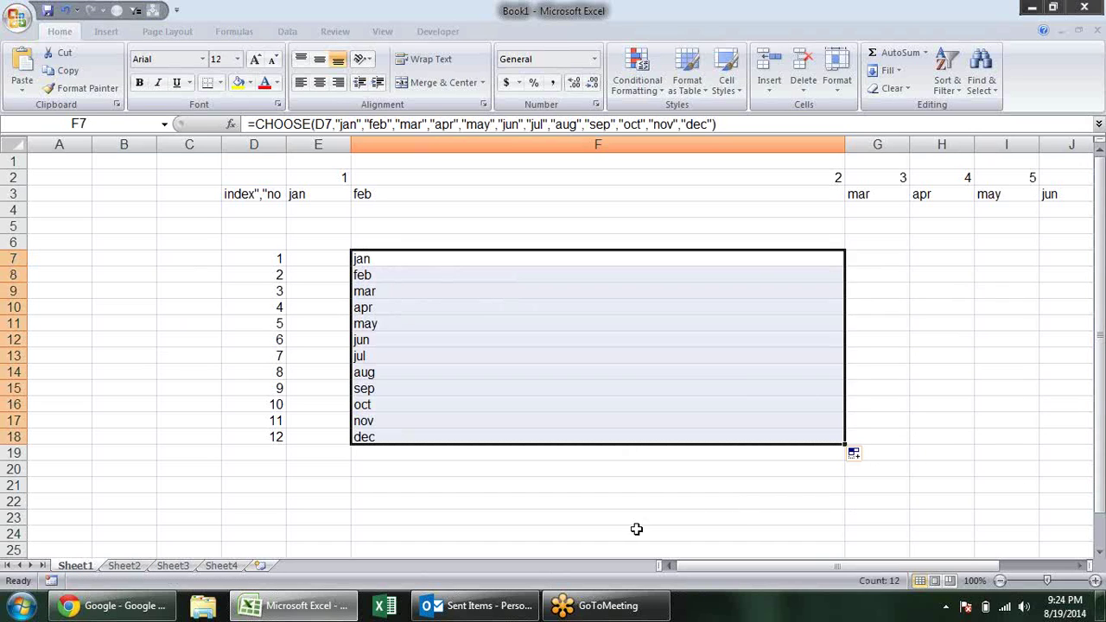
Step: Enter indexes 12, 4, 6 and 5 in D7:D10, then inspect F7's CHOOSE formula
{"action": "left_click", "coordinate": [636, 528]}
{"action": "left_click", "coordinate": [271, 264]}
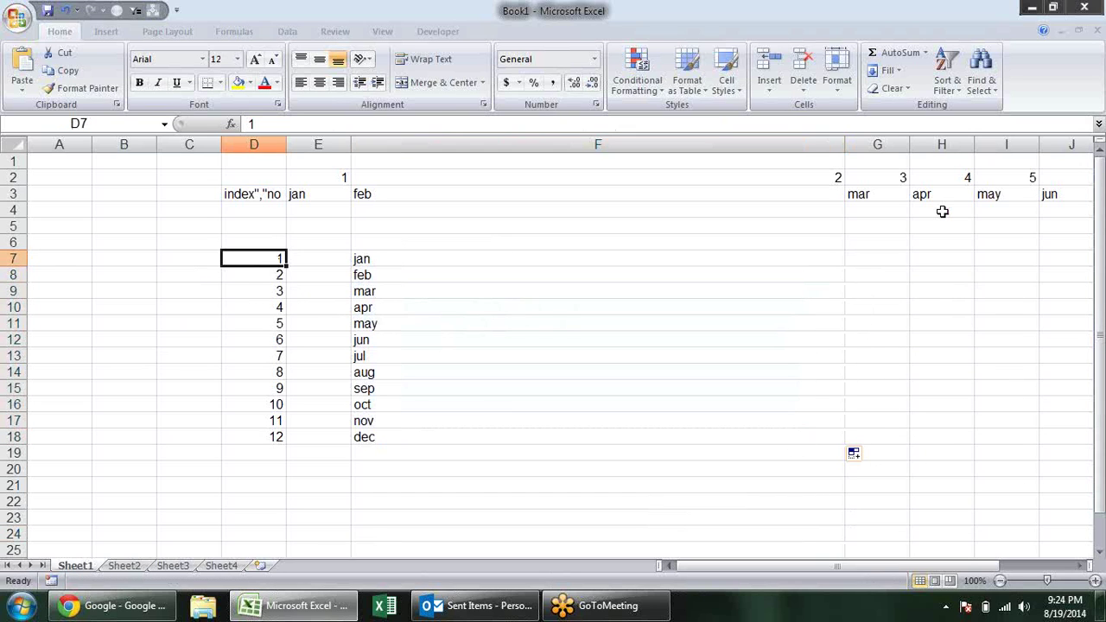
{"action": "type", "text": "12"}
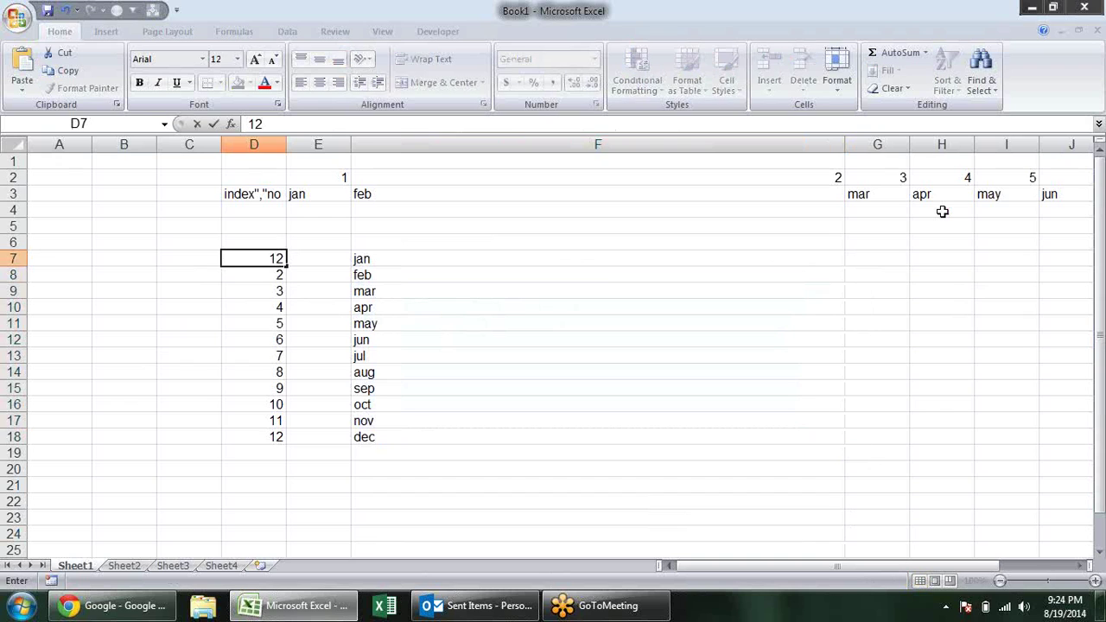
{"action": "key", "text": "Return"}
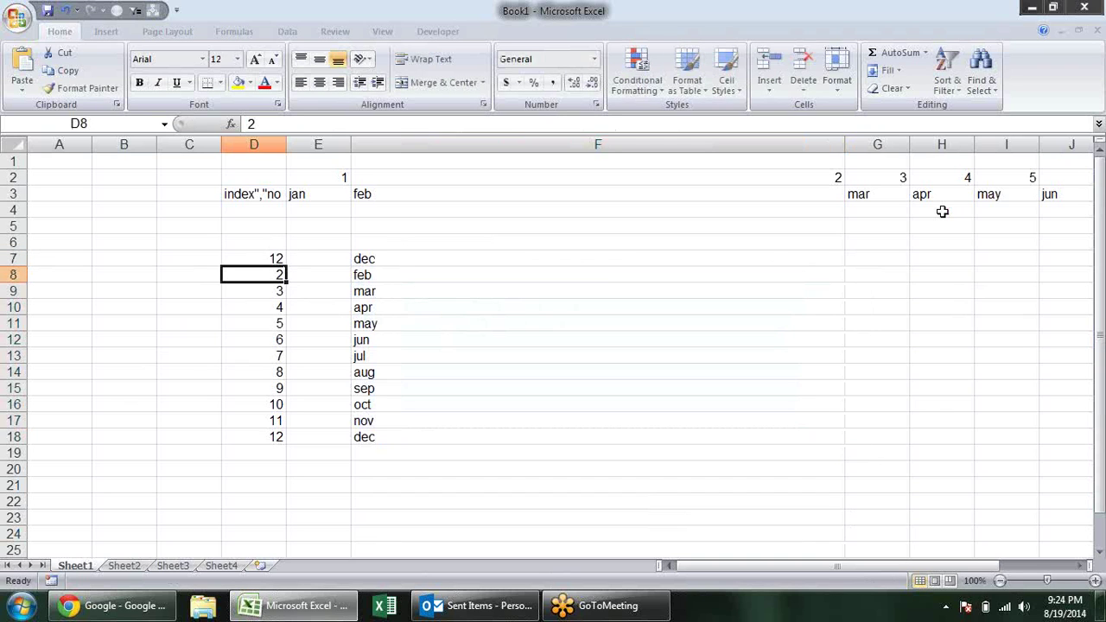
{"action": "type", "text": "4"}
{"action": "key", "text": "Return"}
{"action": "type", "text": "6"}
{"action": "key", "text": "Return"}
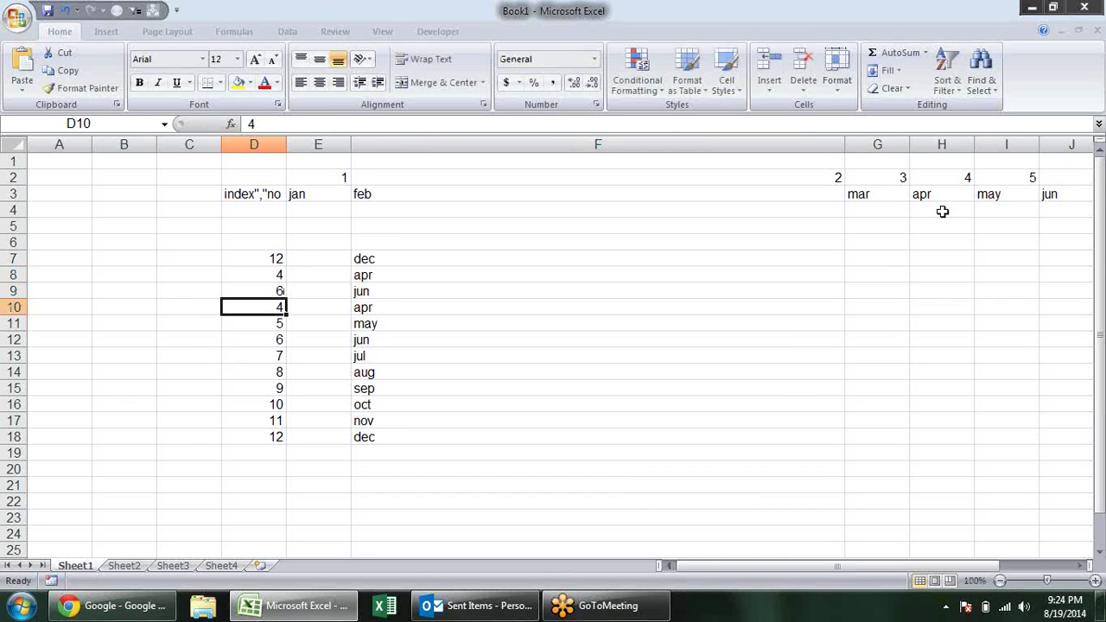
{"action": "type", "text": "5"}
{"action": "key", "text": "Return"}
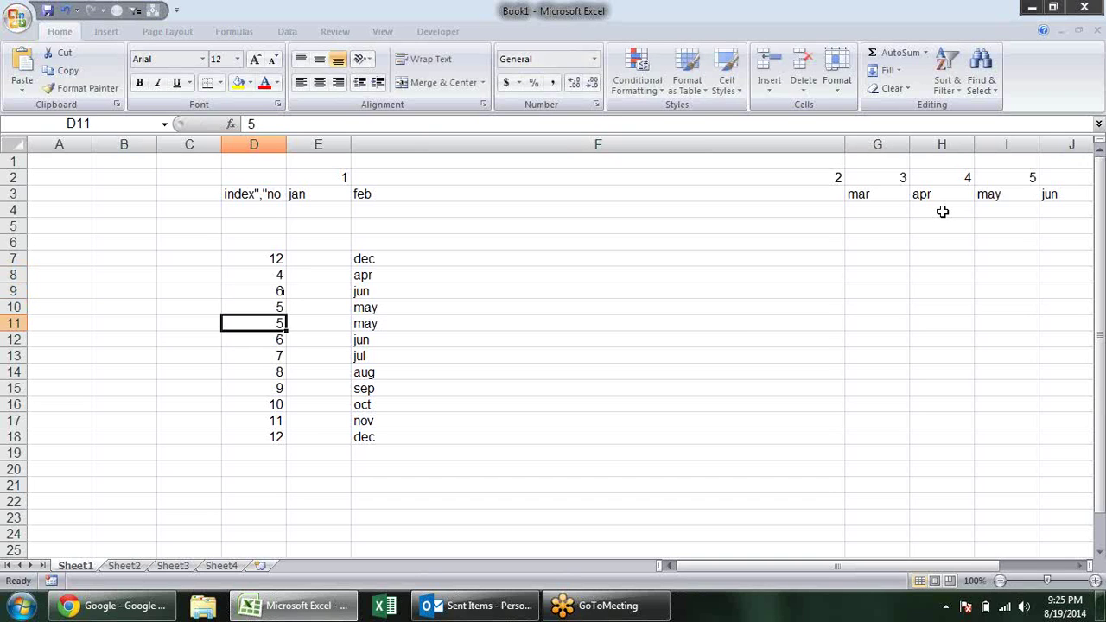
{"action": "double_click", "coordinate": [448, 261]}
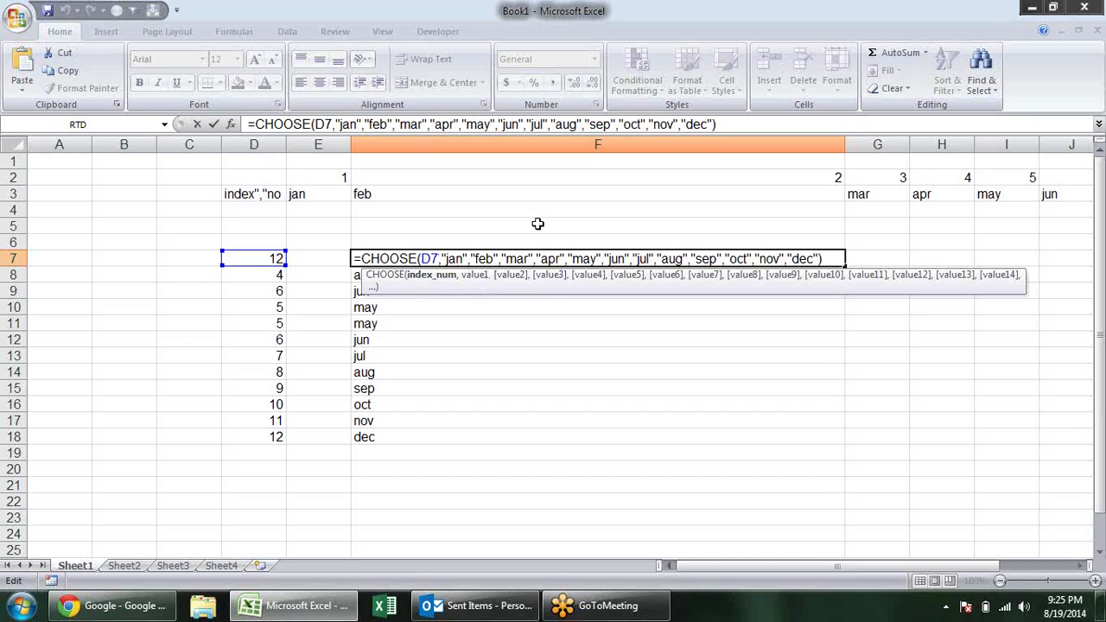
Step: Delete the month example from D2 onward and narrow column F back down
{"action": "key", "text": "ctrl+Return"}
{"action": "left_click", "coordinate": [490, 370]}
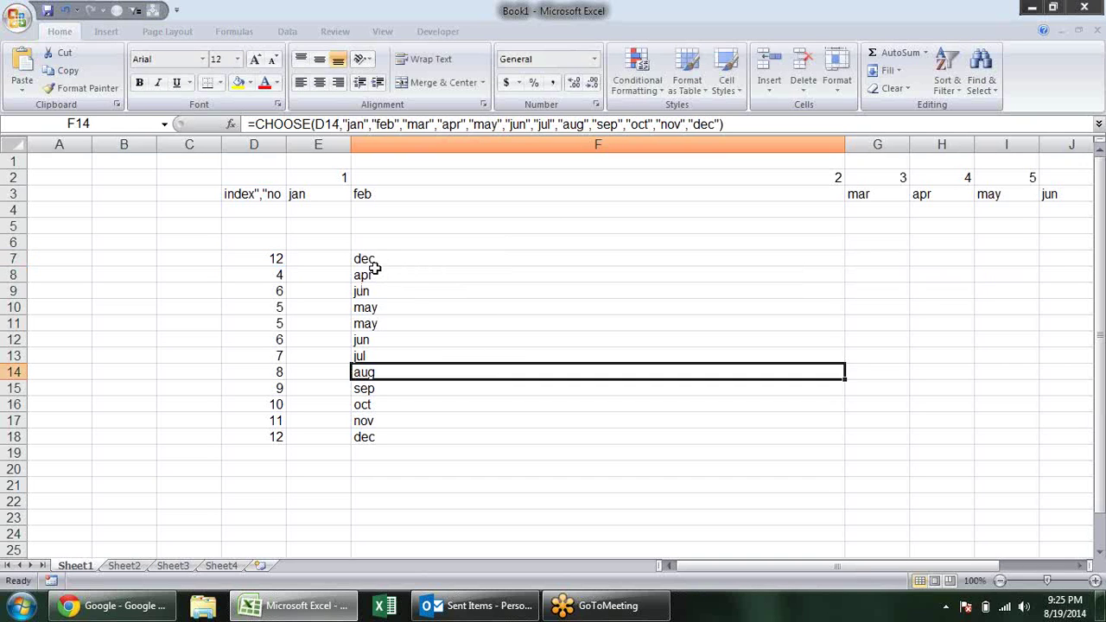
{"action": "mouse_move", "coordinate": [228, 177]}
{"action": "left_mouse_down"}
{"action": "mouse_move", "coordinate": [1015, 319]}
{"action": "mouse_move", "coordinate": [1073, 444]}
{"action": "left_mouse_up"}
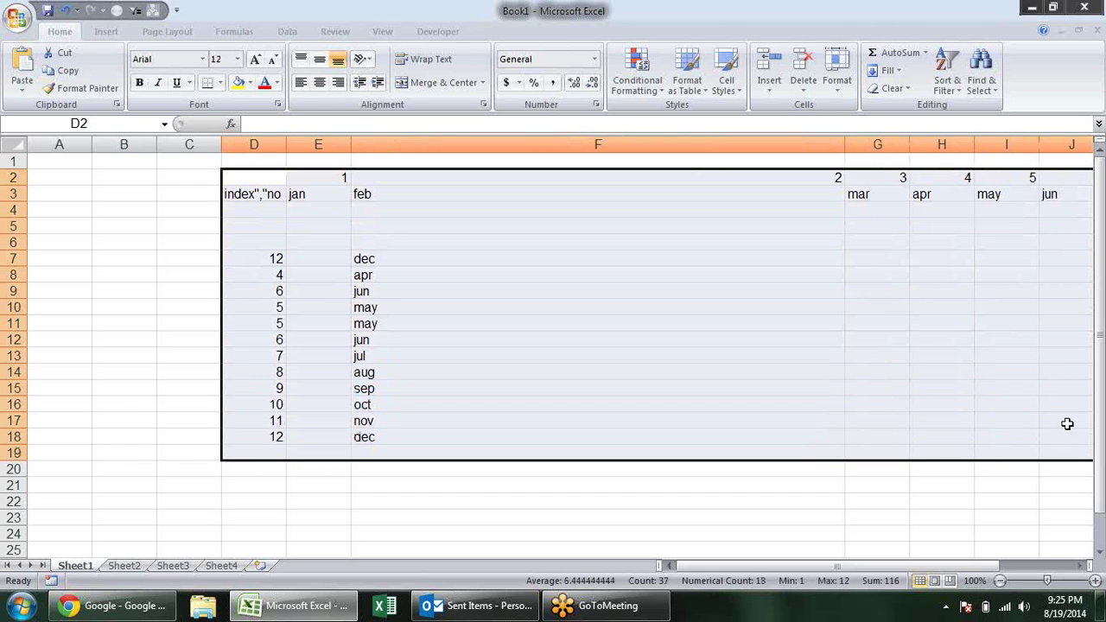
{"action": "key", "text": "Delete"}
{"action": "left_click", "coordinate": [533, 339]}
{"action": "left_click", "coordinate": [309, 259]}
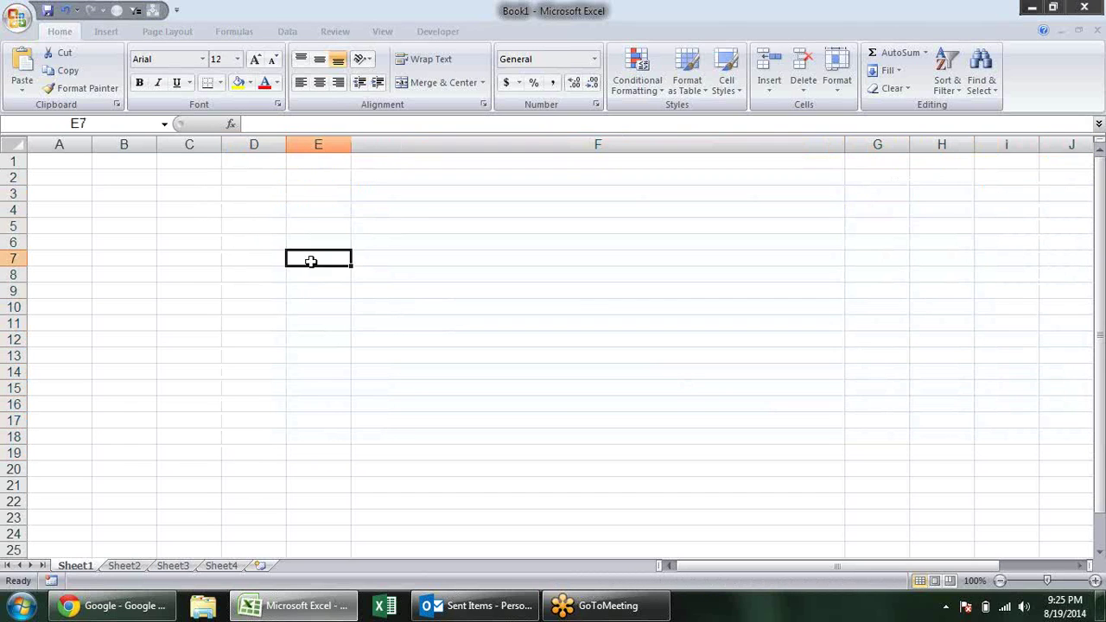
{"action": "left_click_drag", "start_coordinate": [845, 144], "coordinate": [436, 147]}
{"action": "left_click", "coordinate": [575, 212]}
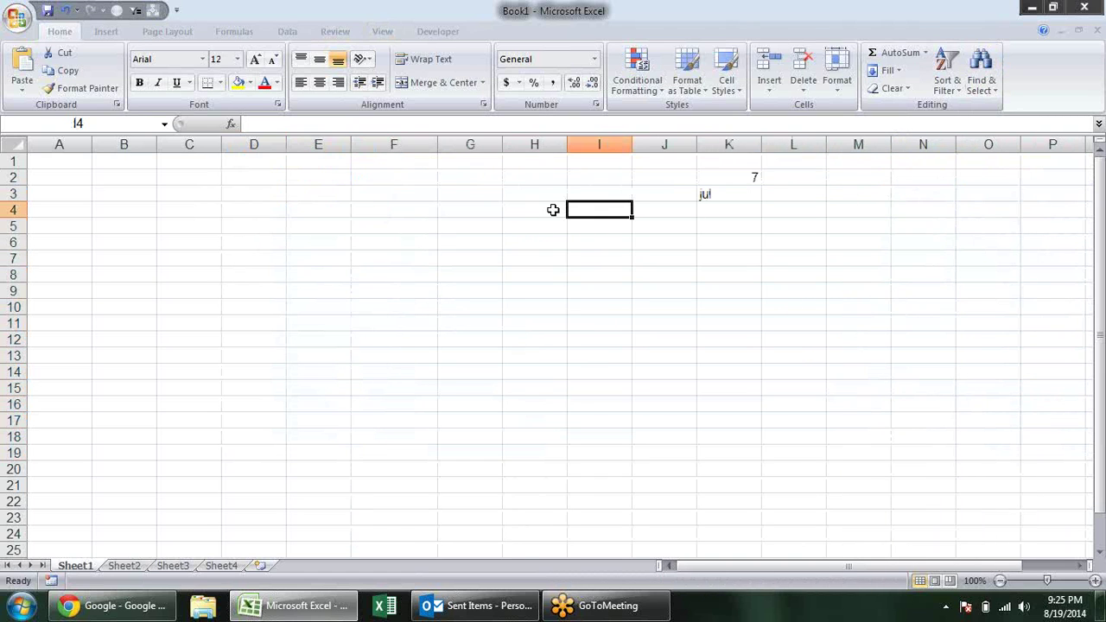
Step: Show the Lookup & Reference function list from the Formulas library
{"action": "left_click", "coordinate": [287, 31]}
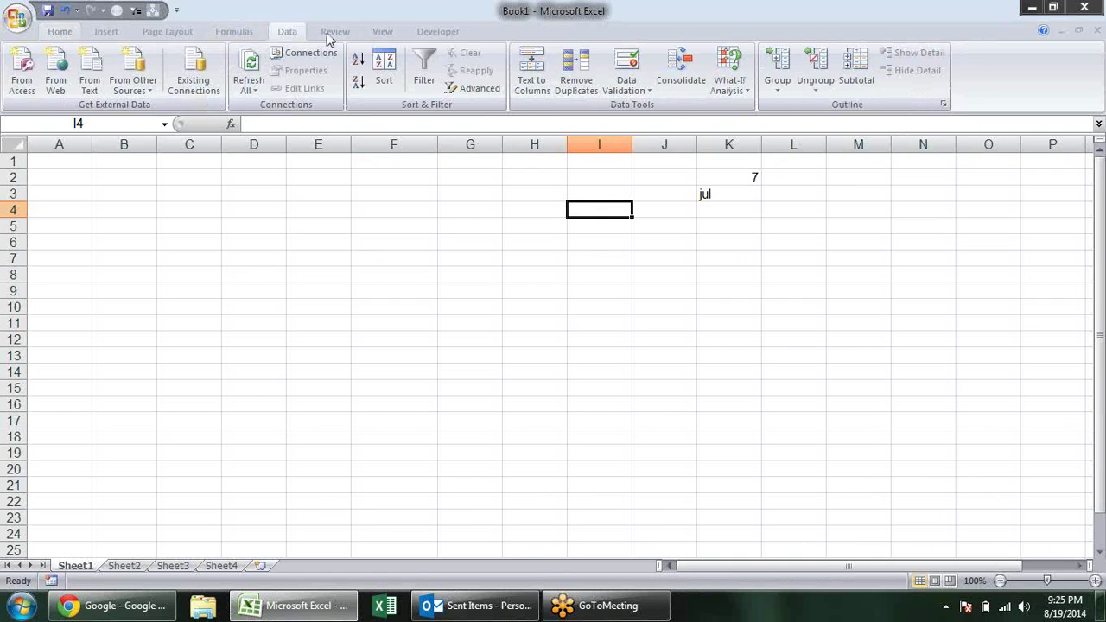
{"action": "left_click", "coordinate": [229, 32]}
{"action": "left_click", "coordinate": [345, 78]}
{"action": "left_click", "coordinate": [302, 76]}
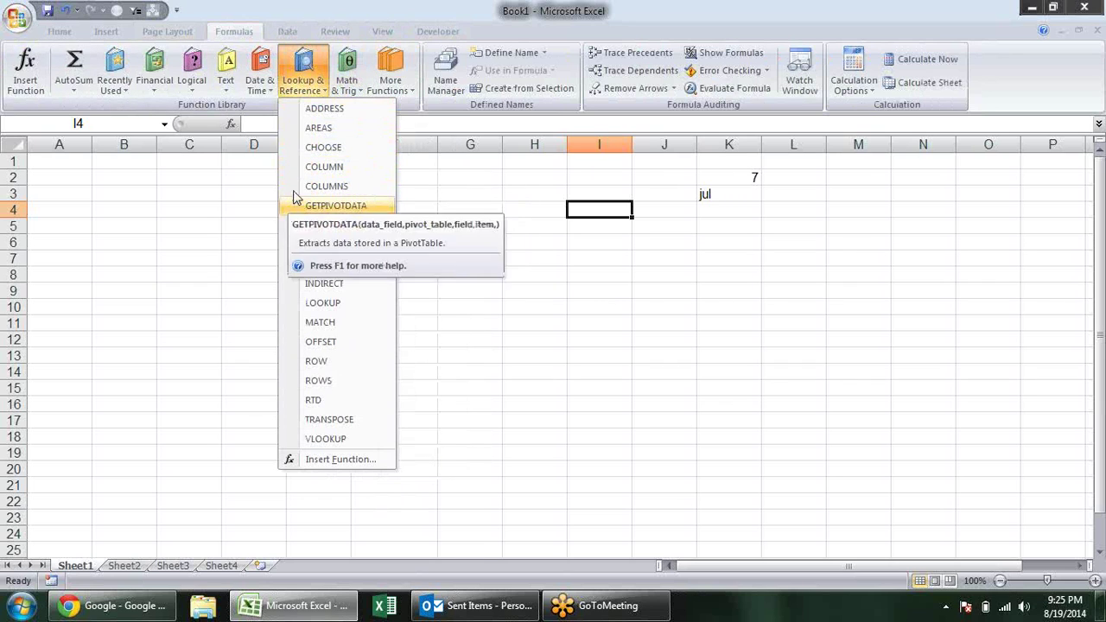
Step: Enter =COLUMN(F7) in D3 so it returns 6
{"action": "left_click", "coordinate": [257, 195]}
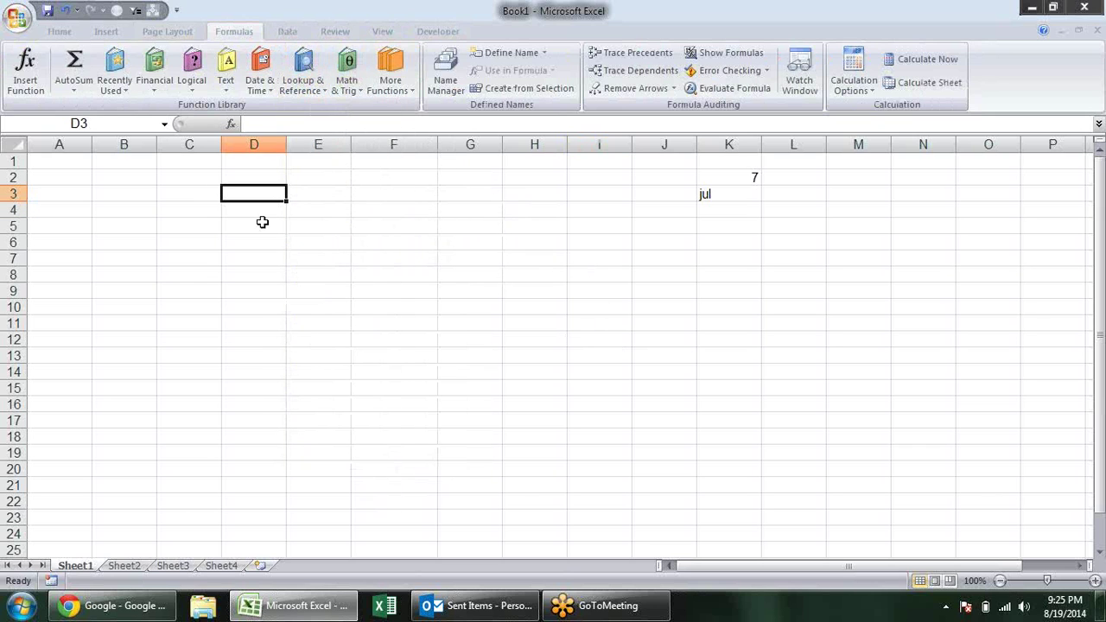
{"action": "type", "text": "=COLUMN("}
{"action": "left_click", "coordinate": [390, 259]}
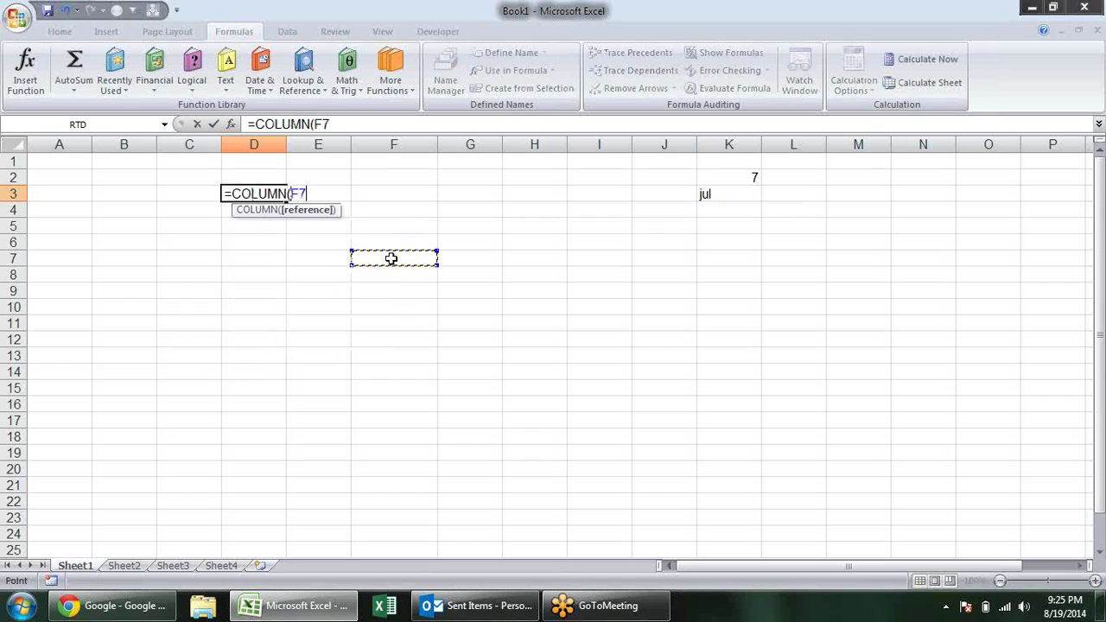
{"action": "type", "text": ")"}
{"action": "key", "text": "Return"}
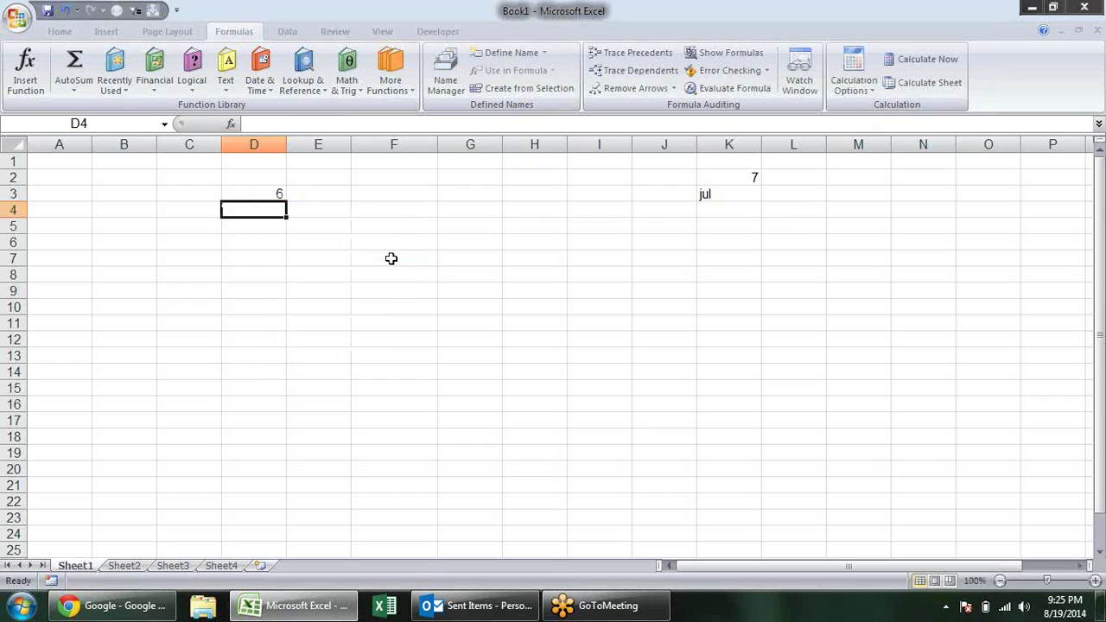
Step: Enter =COLUMN() in C5 so it returns its own column number, 3
{"action": "left_click", "coordinate": [391, 259]}
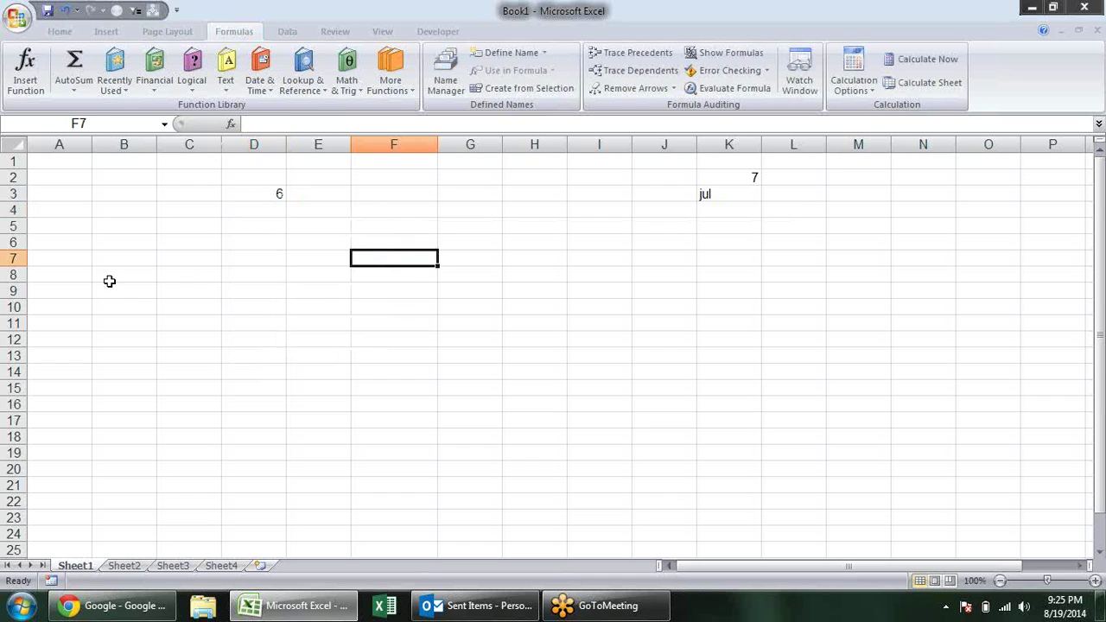
{"action": "left_click", "coordinate": [205, 221]}
{"action": "type", "text": "="}
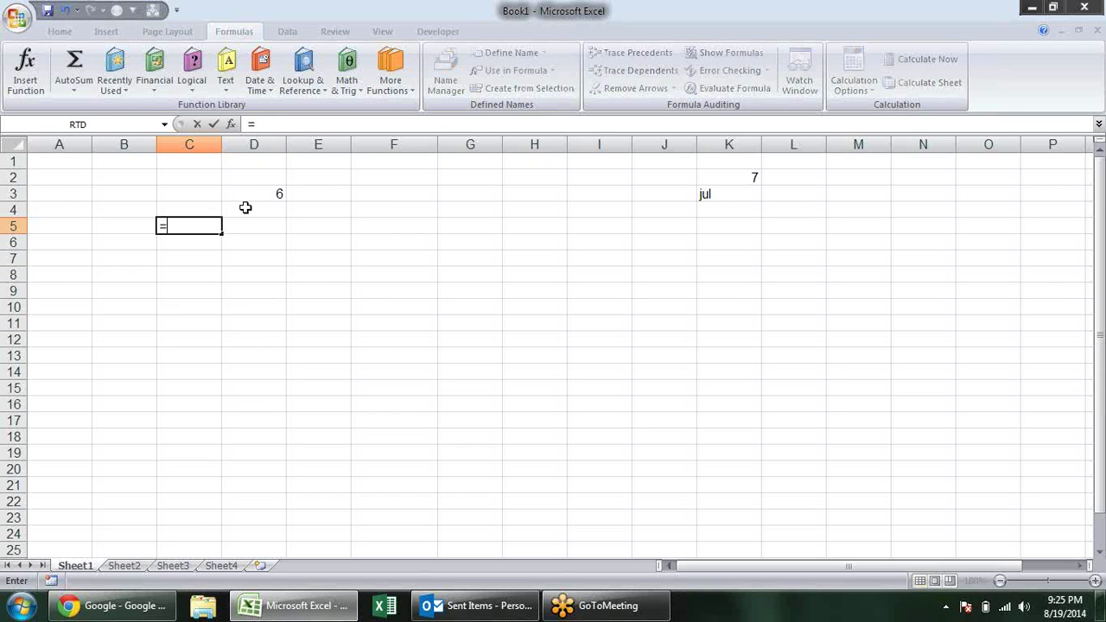
{"action": "type", "text": "COLUMN("}
{"action": "key", "text": "Return"}
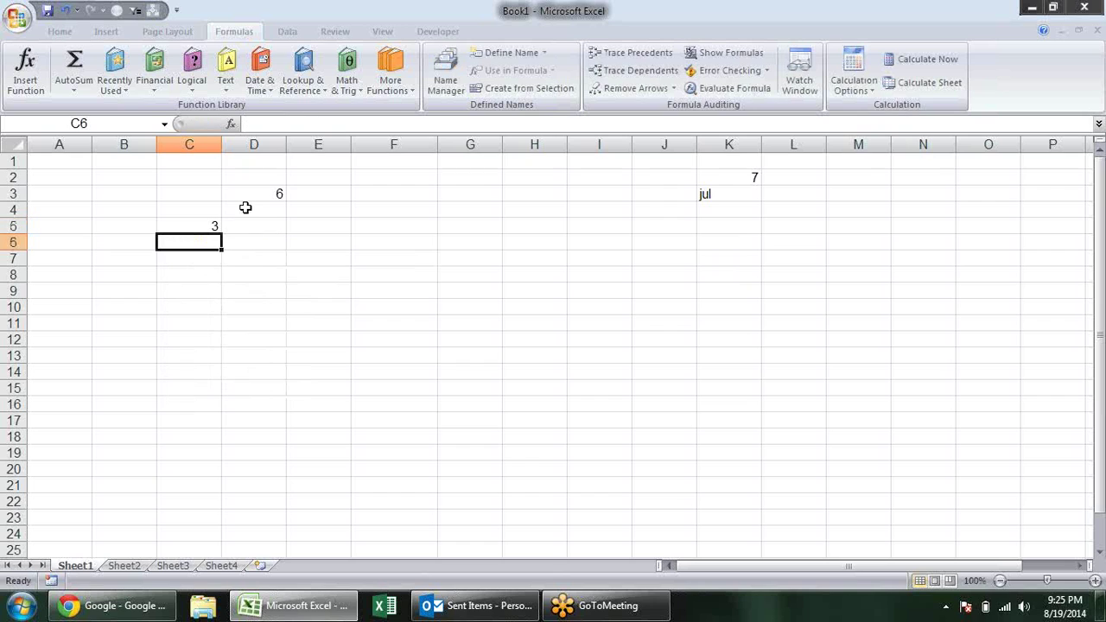
{"action": "left_click", "coordinate": [209, 227]}
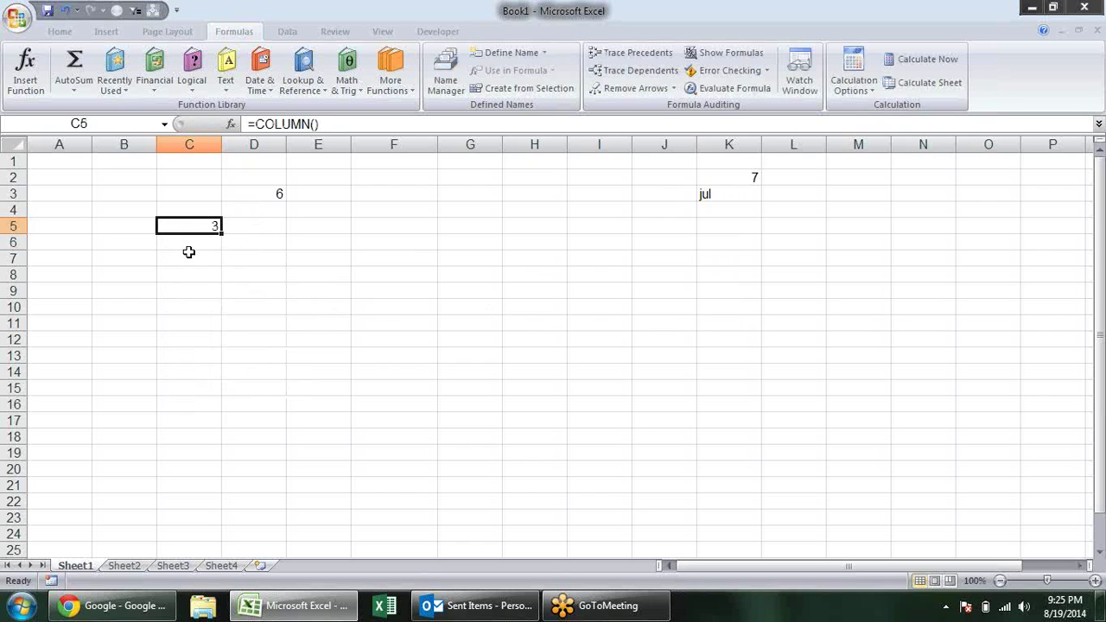
{"action": "left_click", "coordinate": [189, 252]}
Step: Type the label 'row' in C7 and enter =ROW() in C8, which returns 8
{"action": "type", "text": "row"}
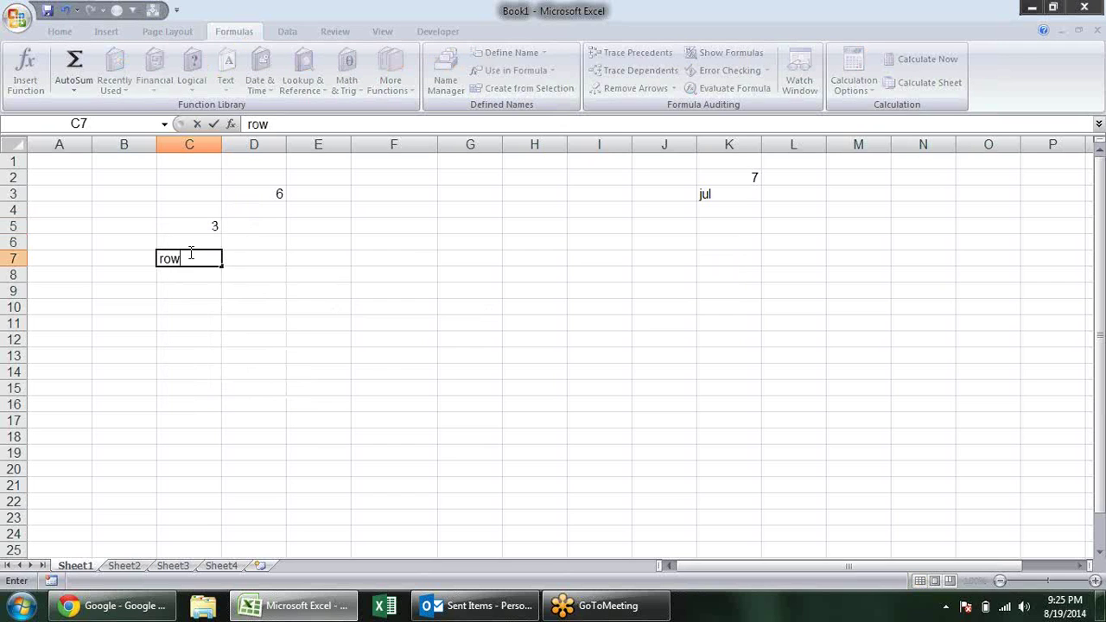
{"action": "key", "text": "Return"}
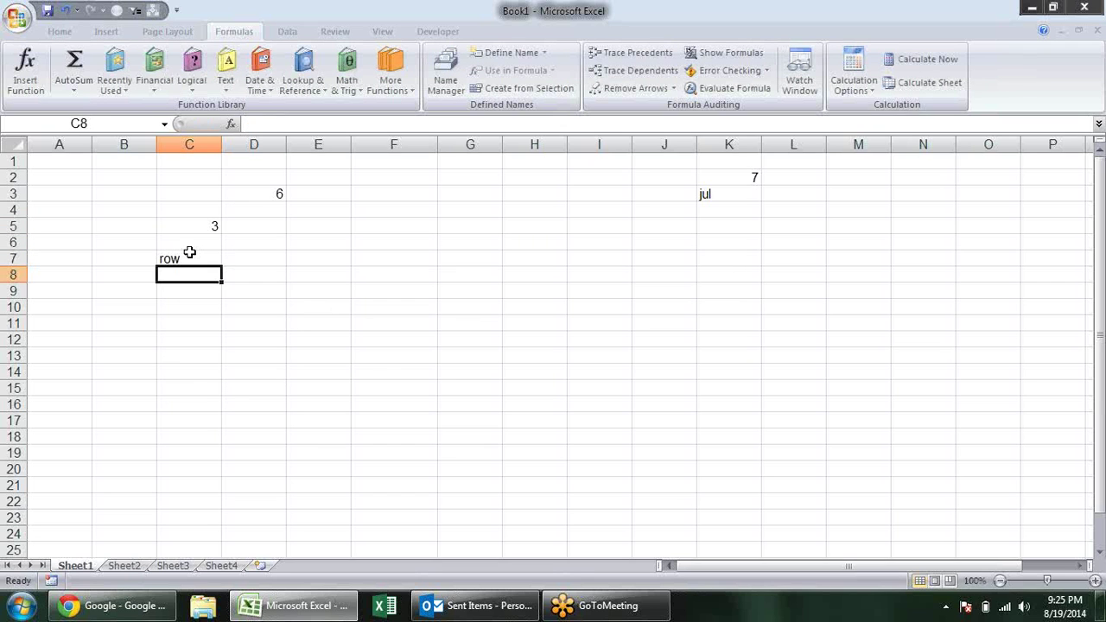
{"action": "type", "text": "=row"}
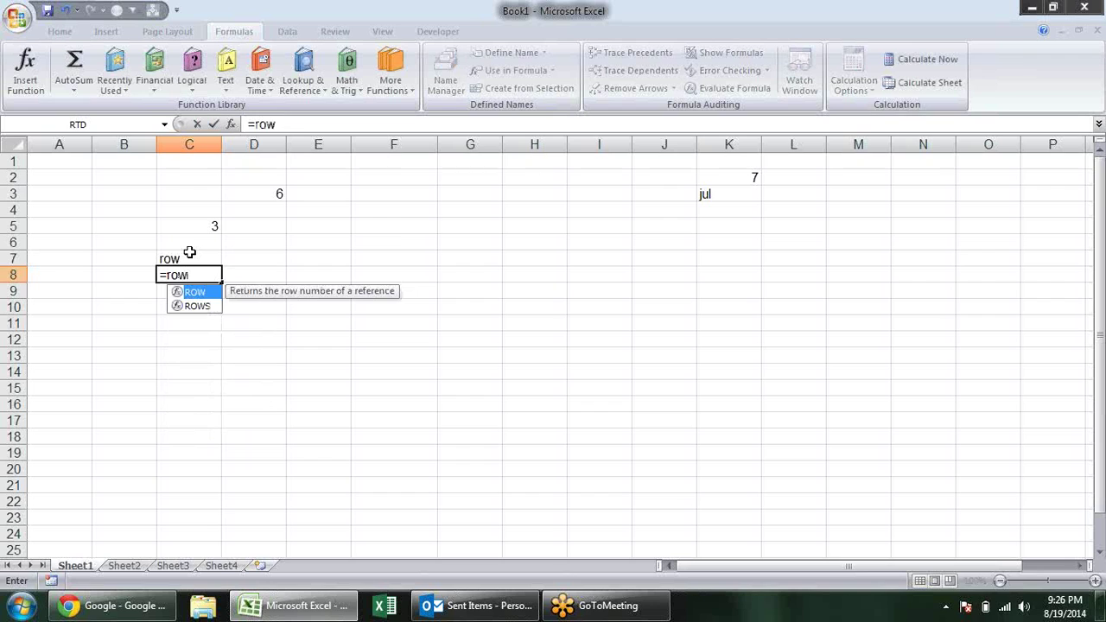
{"action": "key", "text": "Tab"}
{"action": "key", "text": "Return"}
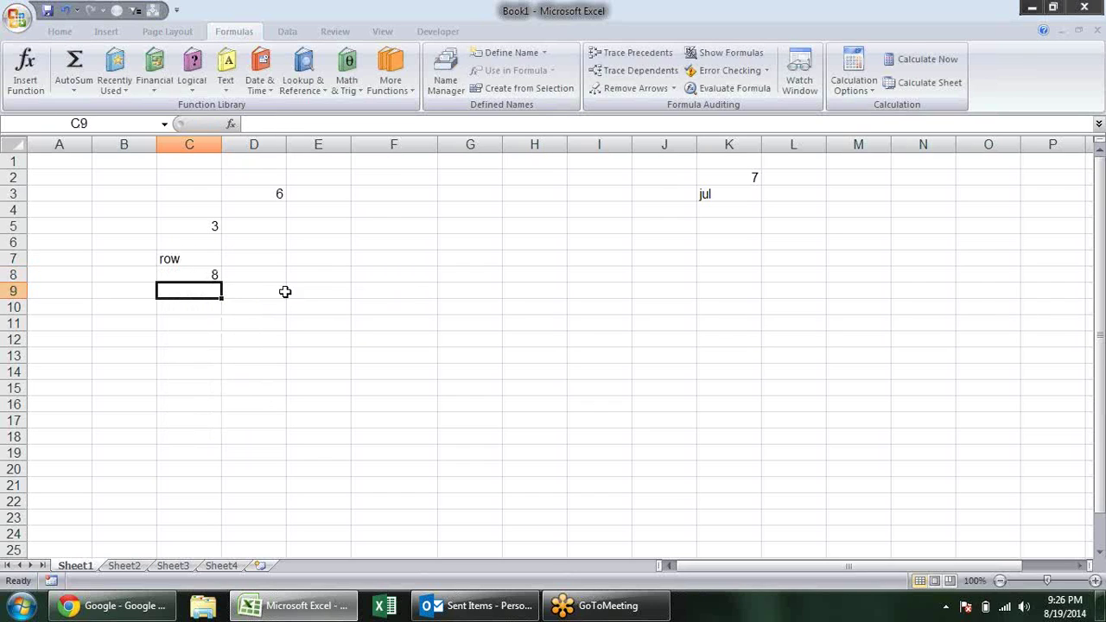
{"action": "left_click", "coordinate": [210, 275]}
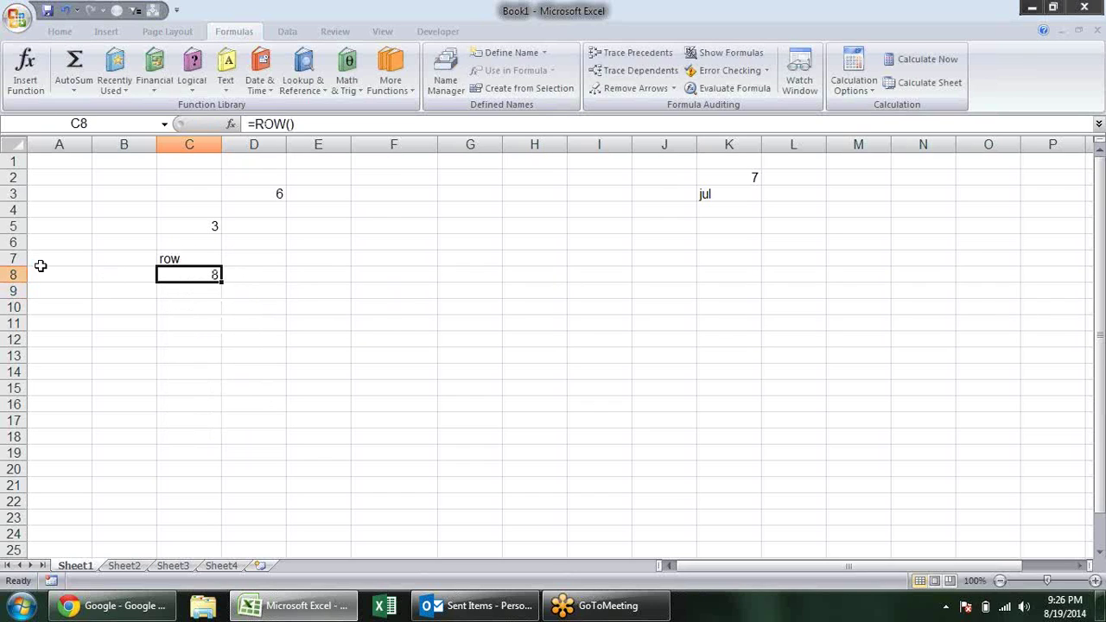
Step: Clear all the demo entries from the worksheet
{"action": "mouse_move", "coordinate": [123, 175]}
{"action": "left_mouse_down"}
{"action": "mouse_move", "coordinate": [417, 286]}
{"action": "mouse_move", "coordinate": [917, 350]}
{"action": "left_mouse_up"}
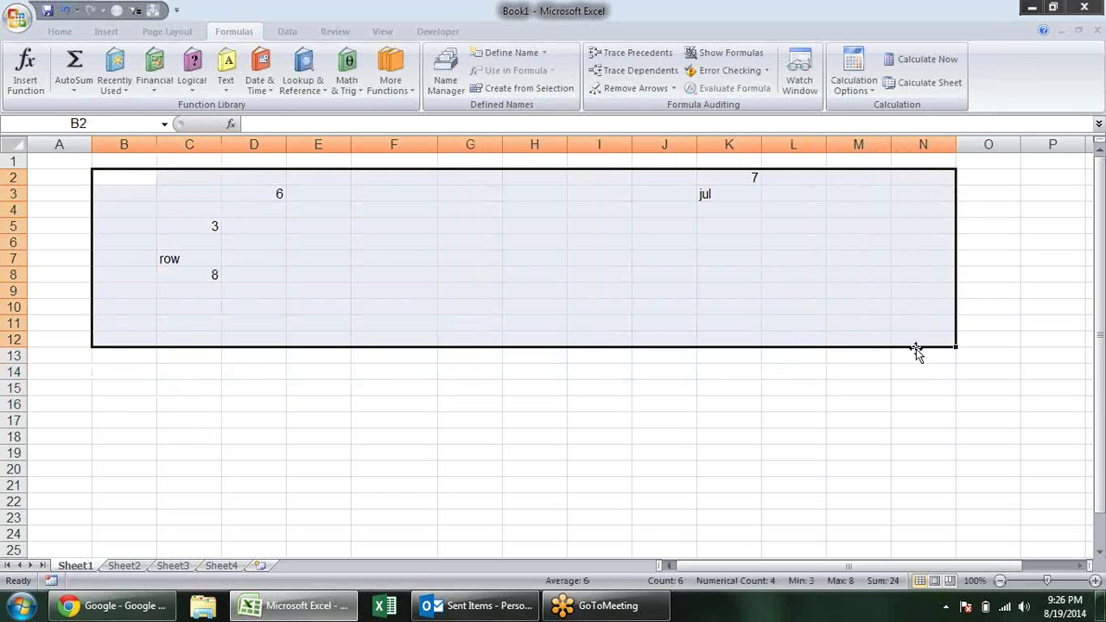
{"action": "key", "text": "Delete"}
{"action": "left_click", "coordinate": [361, 501]}
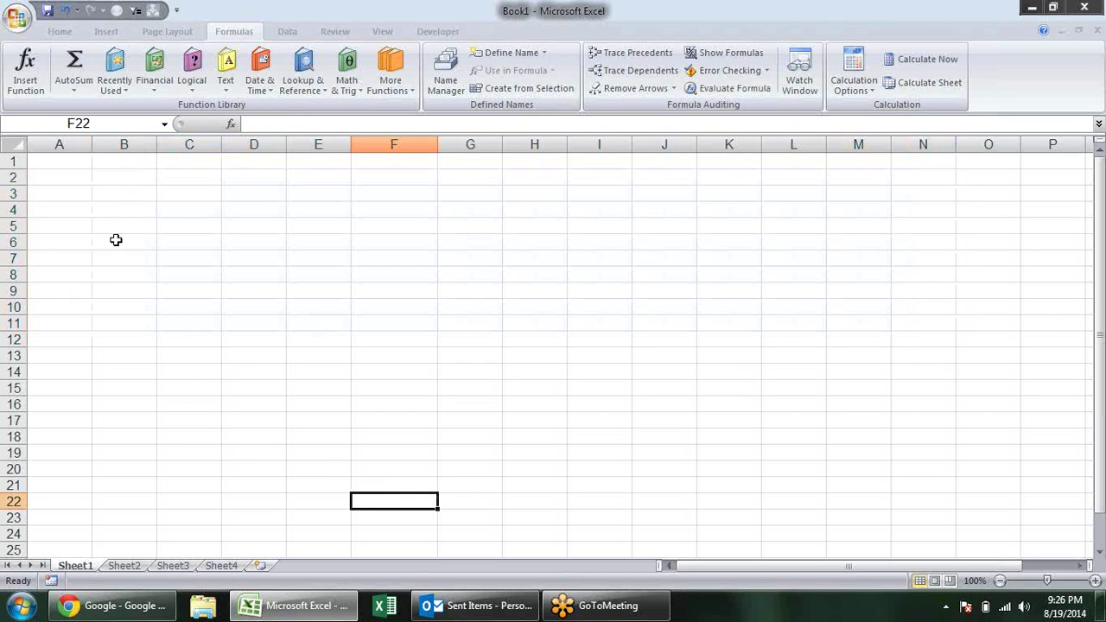
{"action": "left_click", "coordinate": [71, 190]}
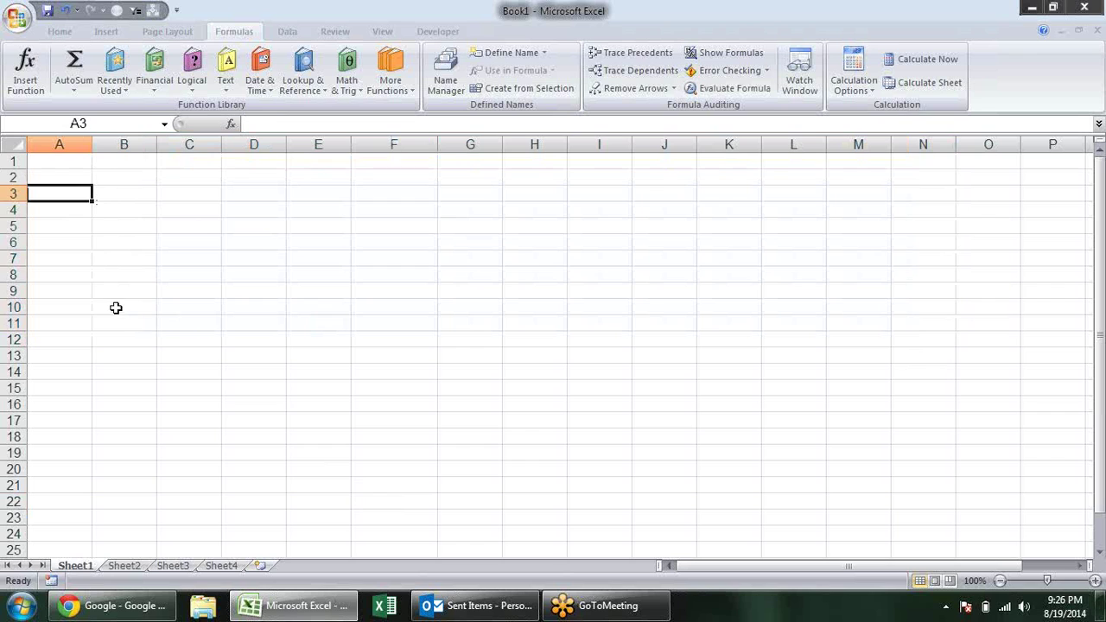
Step: Enter =ROW() in A1 and fill it down to A24, numbering 1–24
{"action": "left_click", "coordinate": [58, 240]}
{"action": "left_click", "coordinate": [76, 159]}
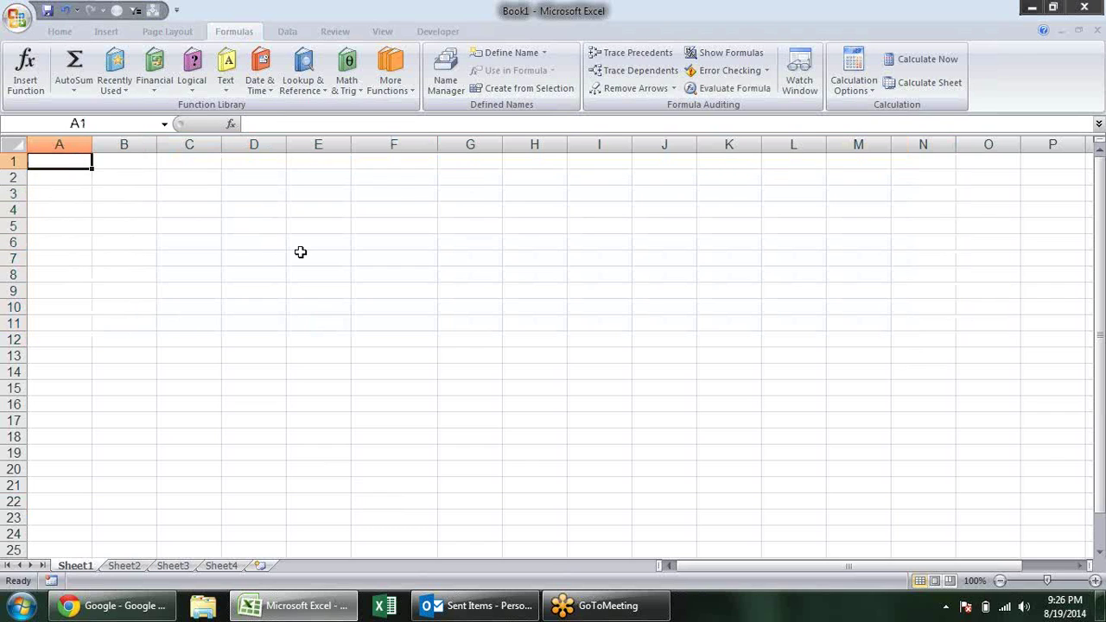
{"action": "type", "text": "=row"}
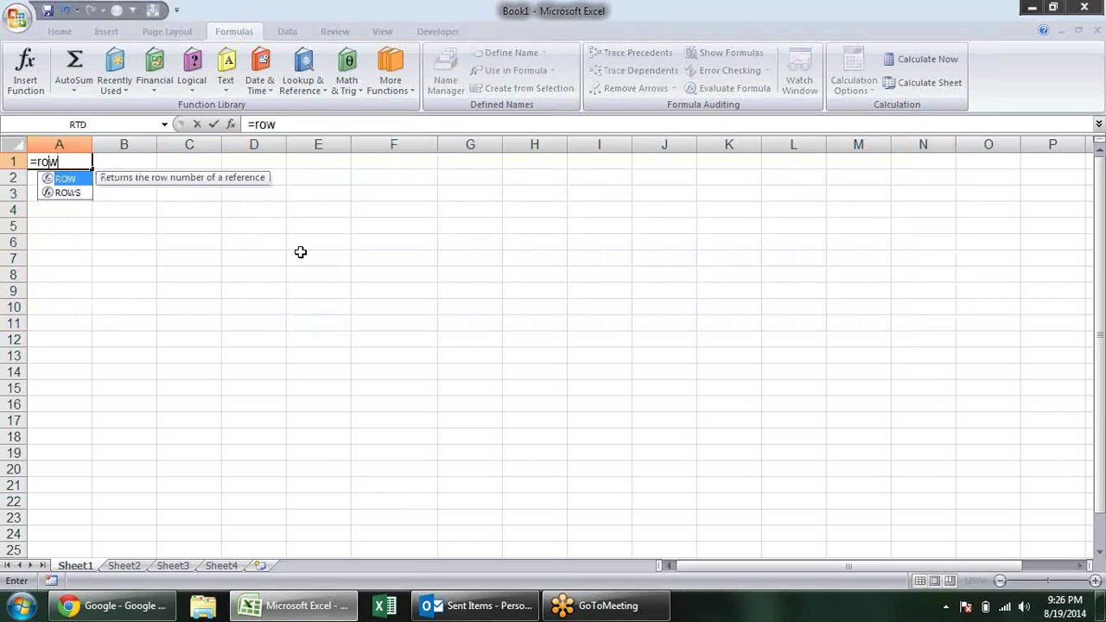
{"action": "key", "text": "Tab"}
{"action": "key", "text": "Return"}
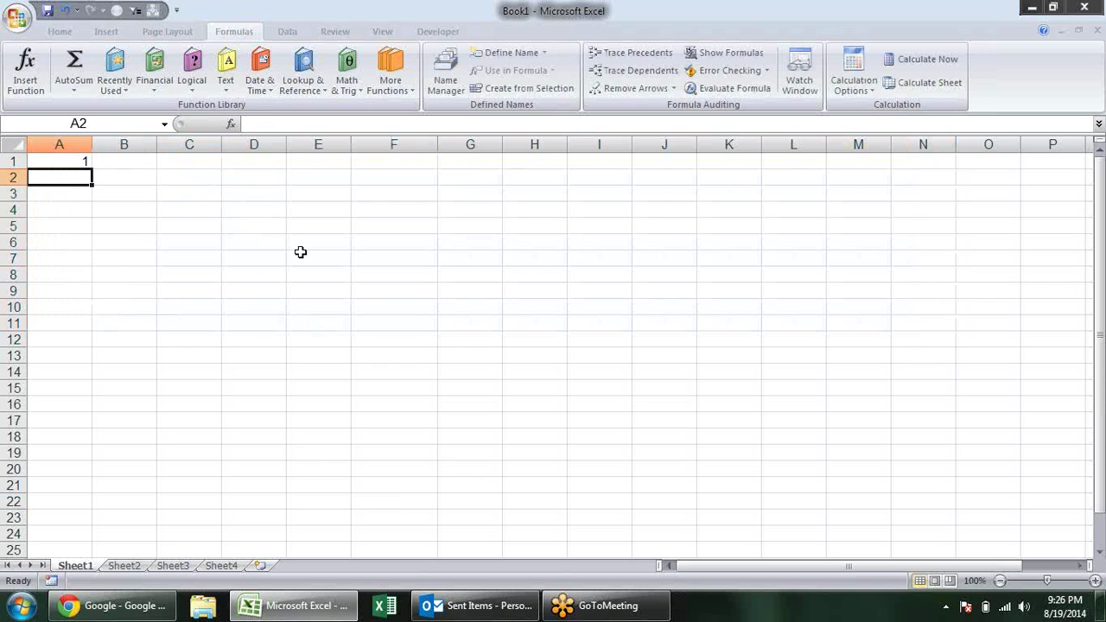
{"action": "left_click", "coordinate": [70, 161]}
{"action": "left_click_drag", "start_coordinate": [90, 169], "coordinate": [86, 538]}
{"action": "left_click", "coordinate": [160, 319]}
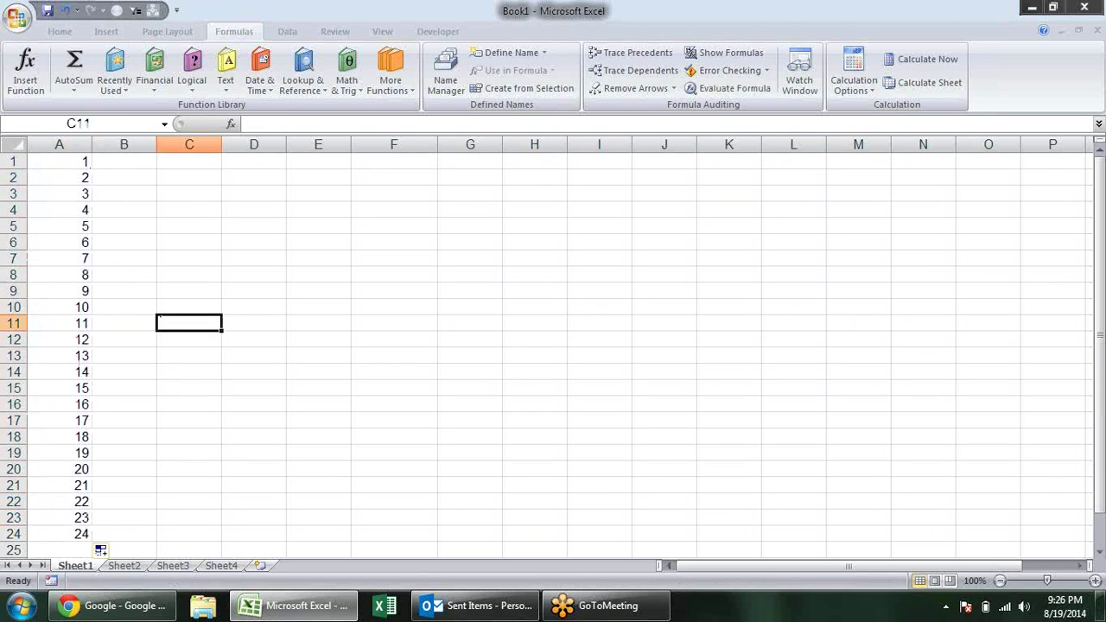
Step: Put sandee in B1 and fill down to B24 as a repeating five-name list
{"action": "left_click", "coordinate": [136, 161]}
{"action": "type", "text": "jan"}
{"action": "key", "text": "Return"}
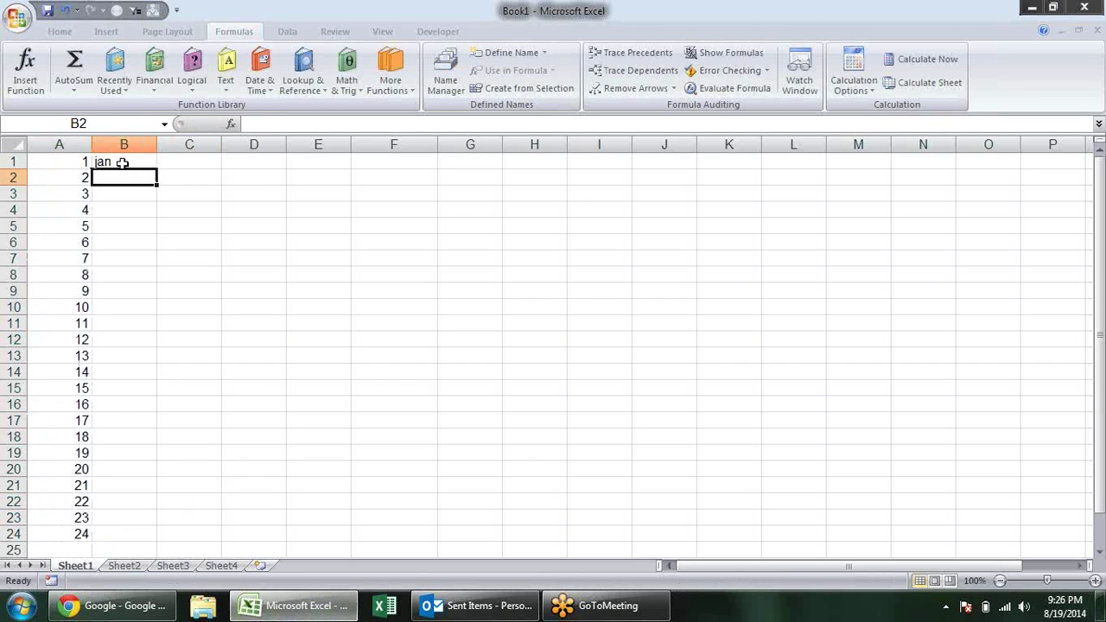
{"action": "left_click", "coordinate": [123, 162]}
{"action": "type", "text": "sandee"}
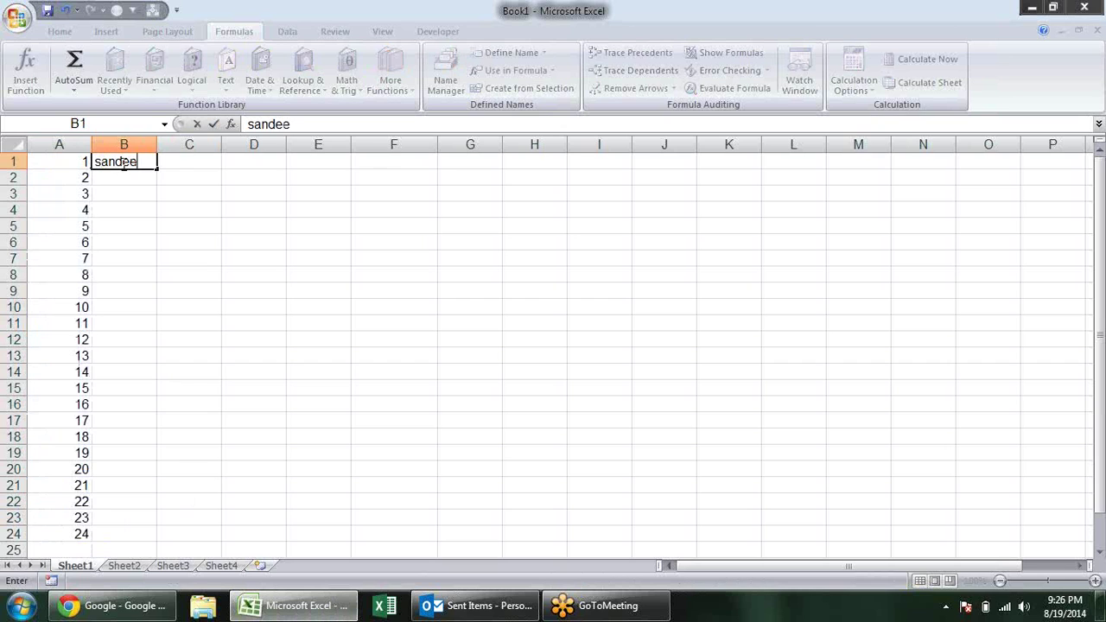
{"action": "key", "text": "Return"}
{"action": "left_click", "coordinate": [75, 159]}
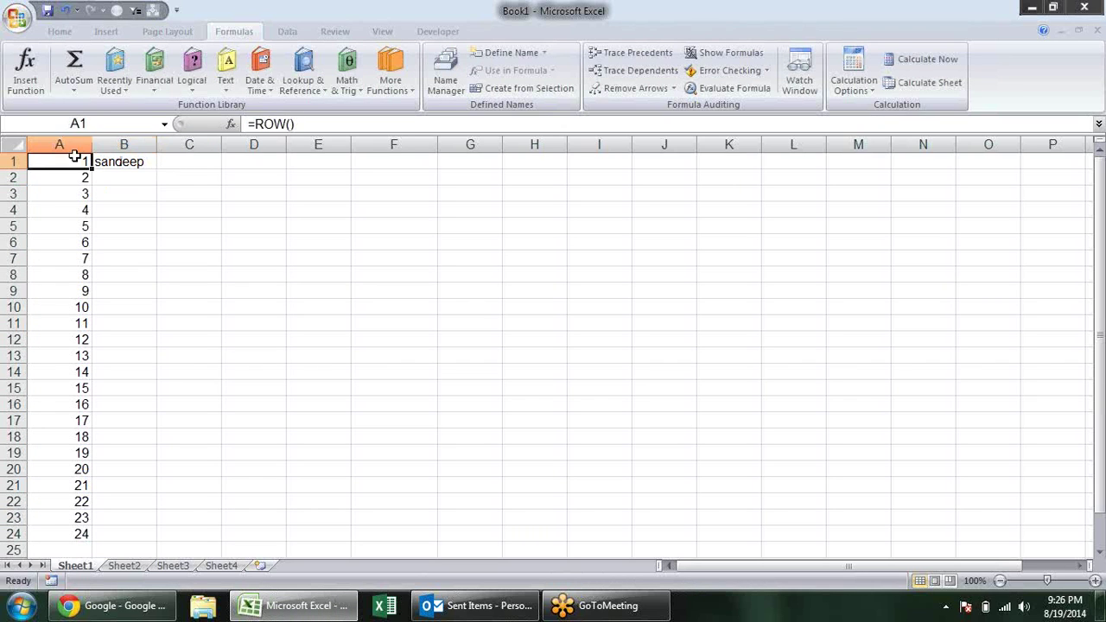
{"action": "left_click", "coordinate": [123, 164]}
{"action": "left_click_drag", "start_coordinate": [156, 169], "coordinate": [164, 540]}
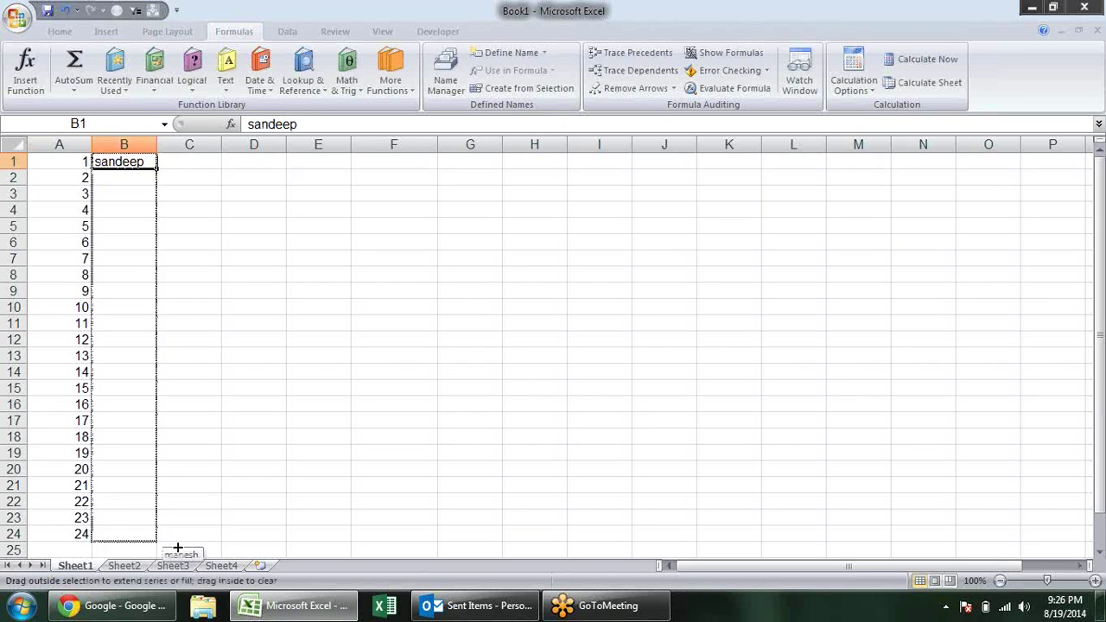
{"action": "left_click", "coordinate": [540, 326]}
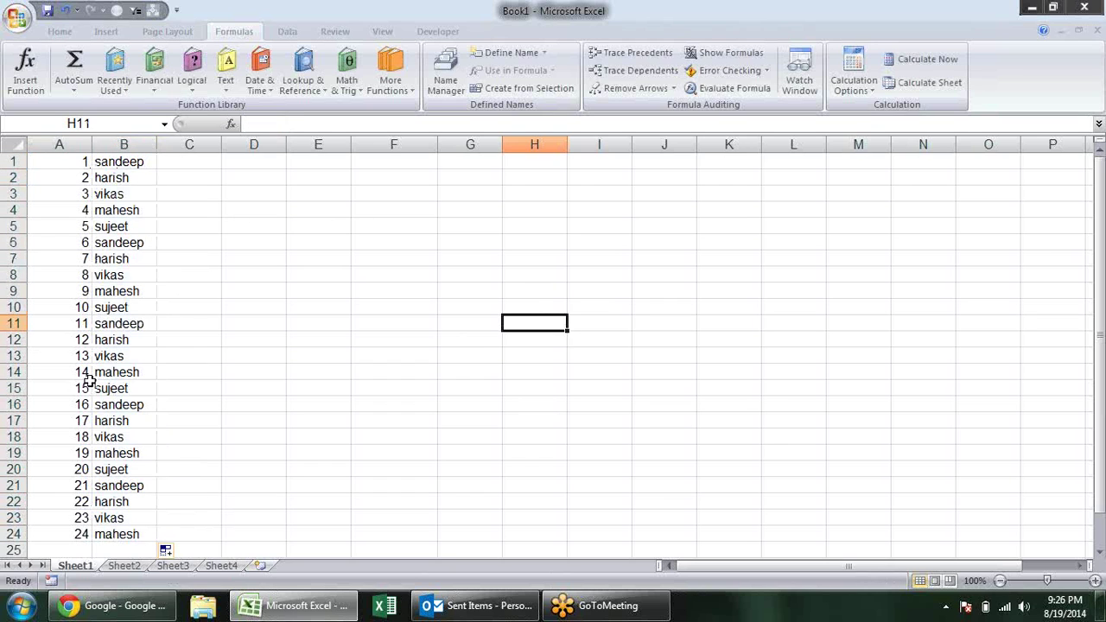
{"action": "left_click", "coordinate": [171, 257]}
{"action": "left_click", "coordinate": [120, 294]}
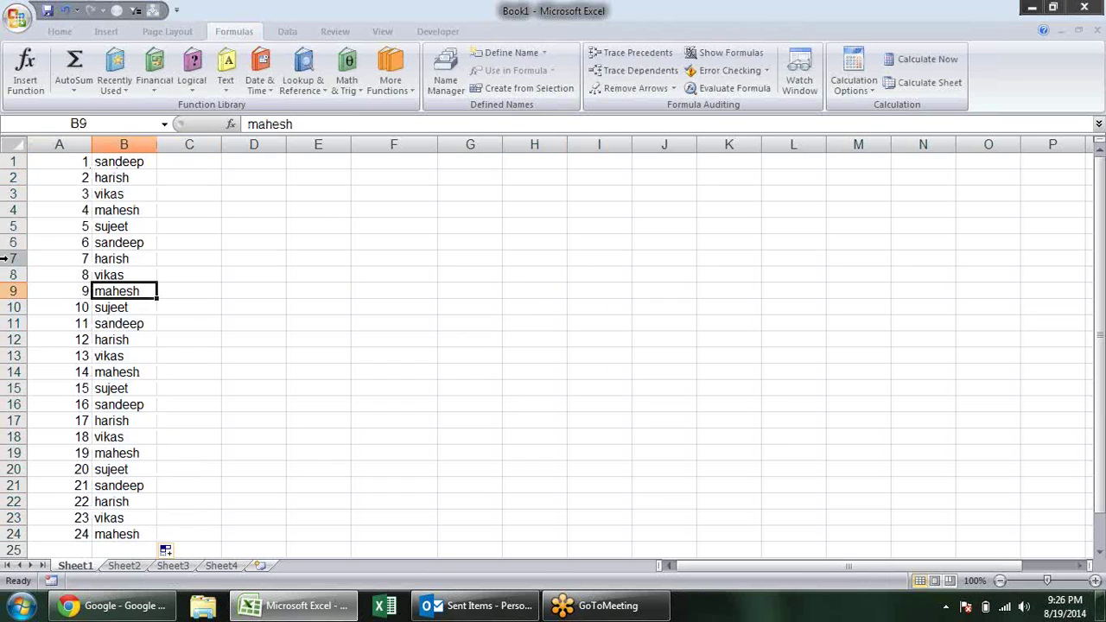
{"action": "right_click", "coordinate": [12, 258]}
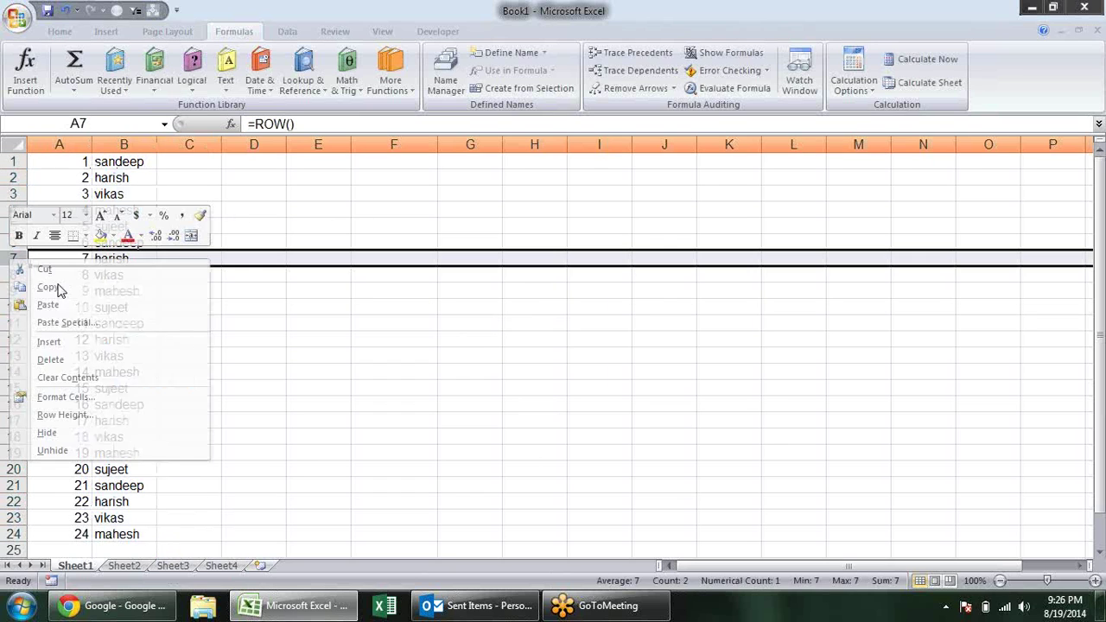
{"action": "left_click", "coordinate": [165, 361]}
{"action": "right_click", "coordinate": [10, 259]}
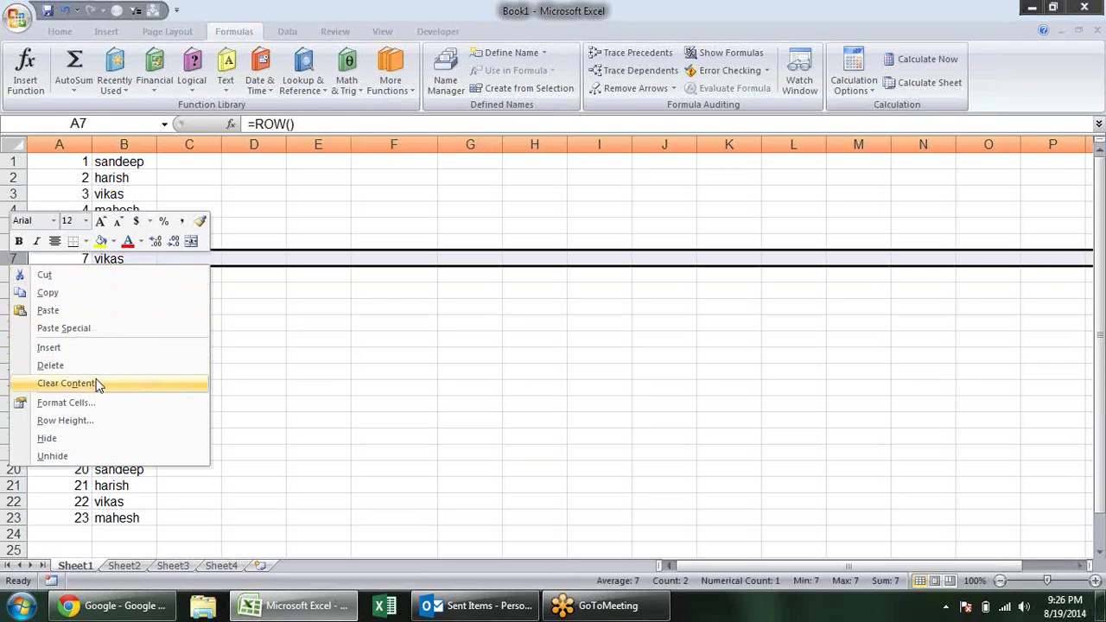
{"action": "left_click", "coordinate": [89, 347]}
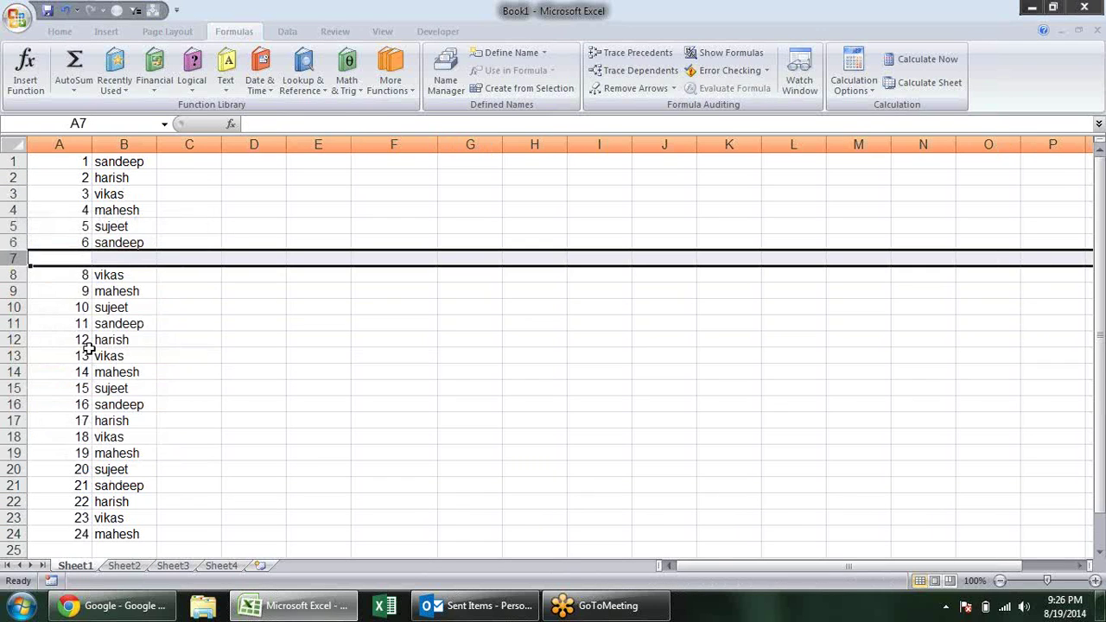
{"action": "right_click", "coordinate": [15, 259]}
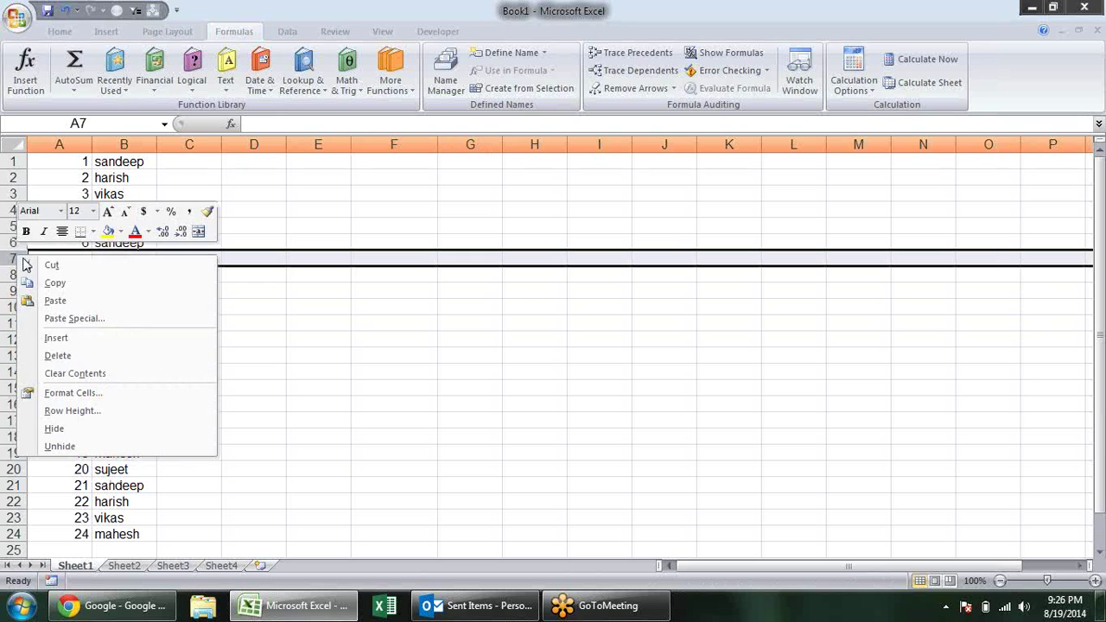
{"action": "left_click", "coordinate": [92, 356]}
{"action": "right_click", "coordinate": [10, 307]}
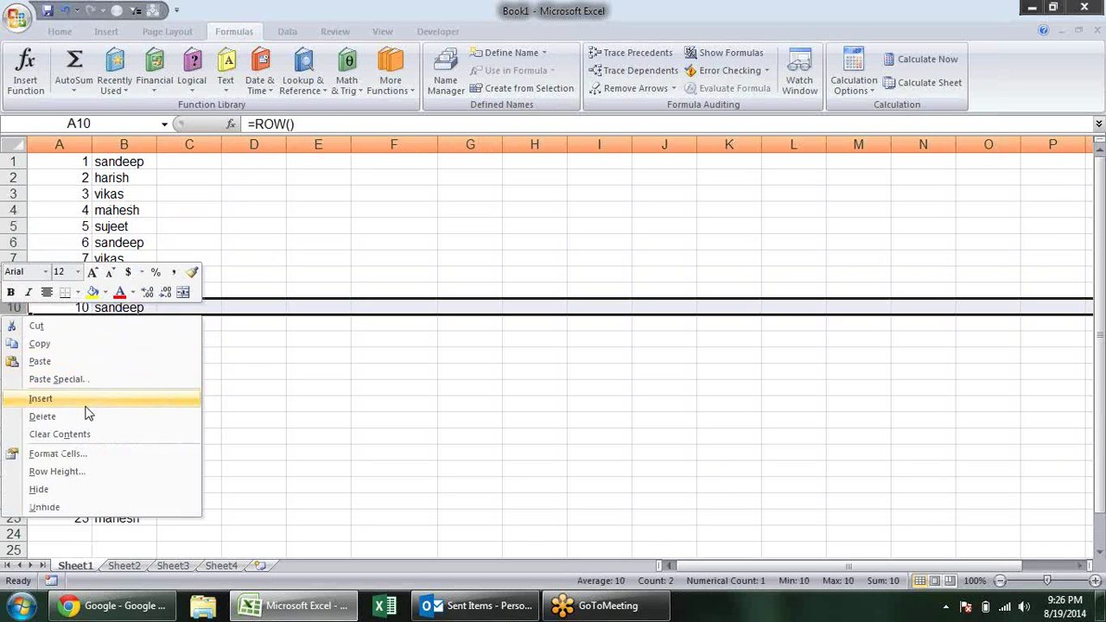
{"action": "left_click", "coordinate": [93, 417]}
{"action": "left_click", "coordinate": [334, 388]}
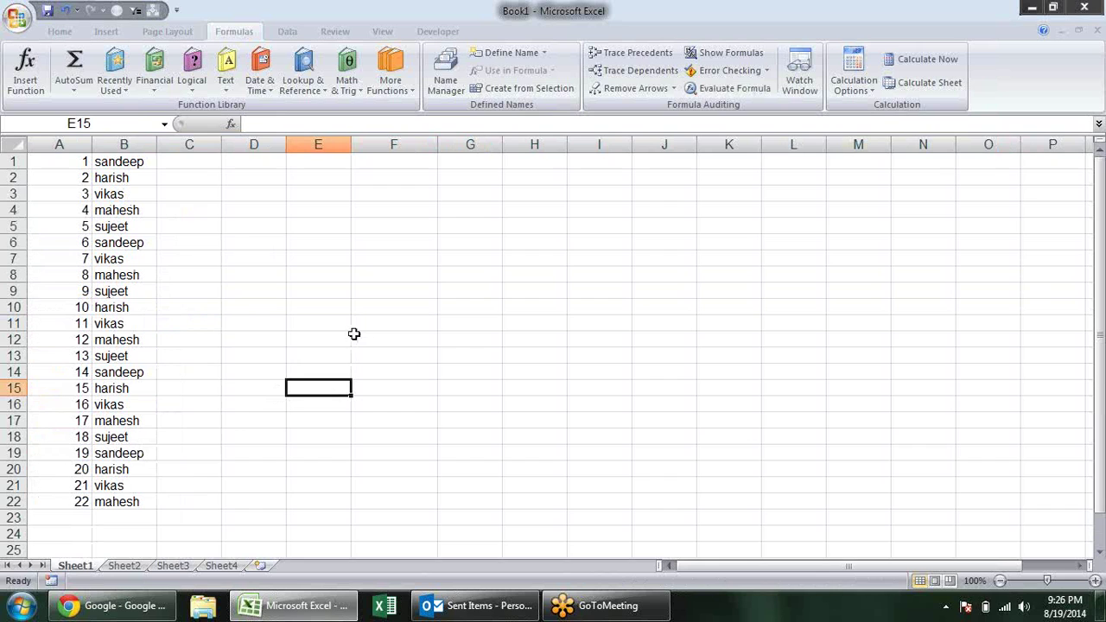
{"action": "left_click", "coordinate": [88, 285]}
{"action": "left_click", "coordinate": [102, 343]}
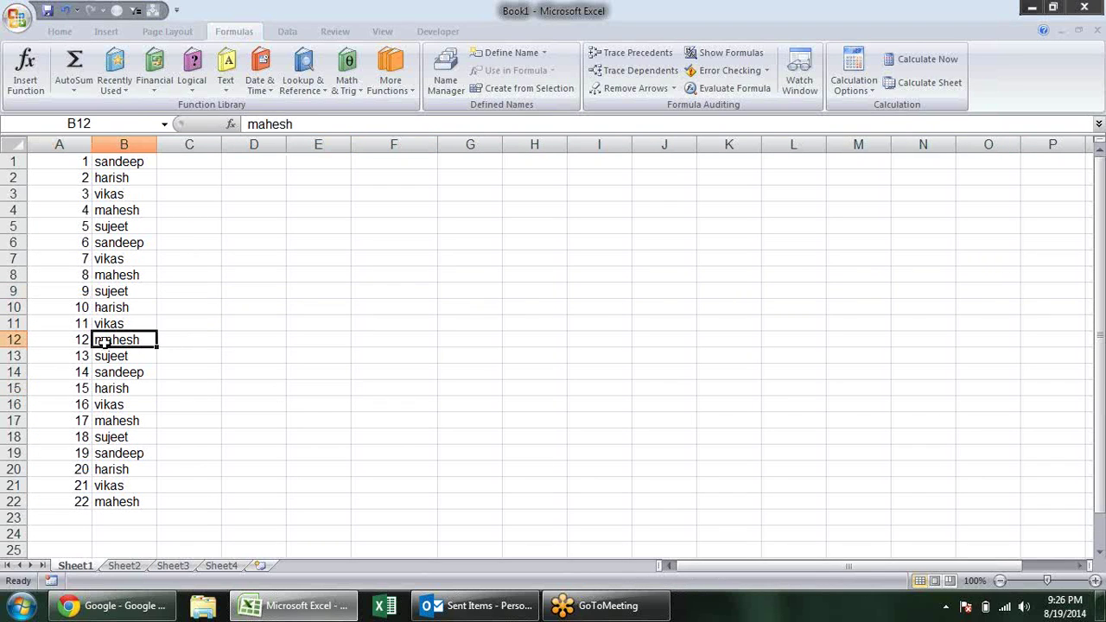
{"action": "left_click_drag", "start_coordinate": [62, 164], "coordinate": [92, 505]}
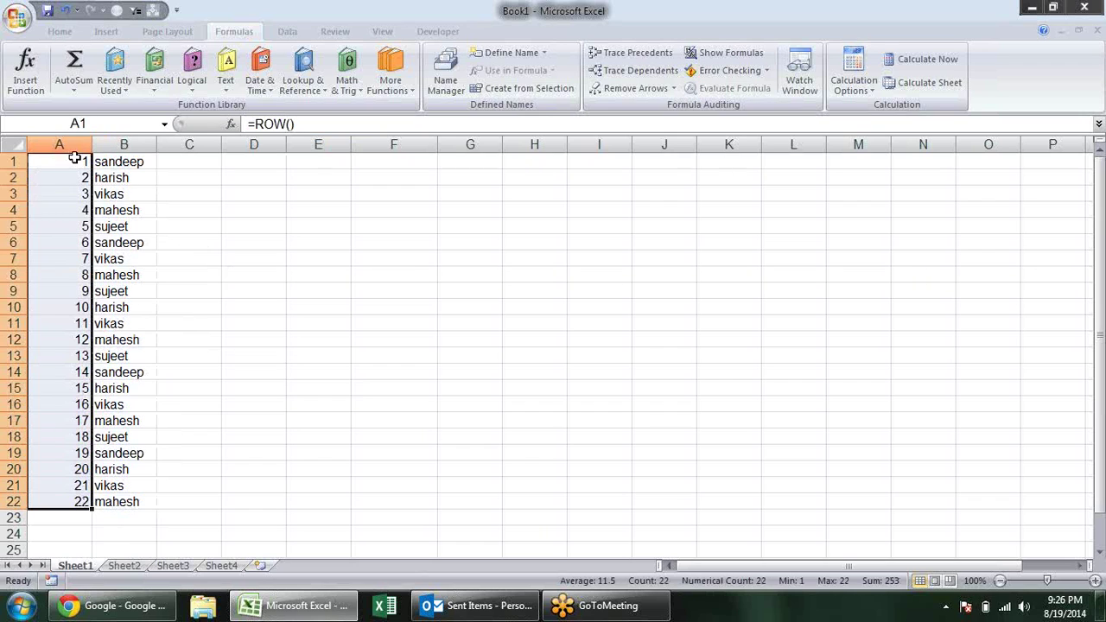
Step: Change A9's formula to =ROW()-8 and fill it down through row 22
{"action": "left_click", "coordinate": [74, 161]}
{"action": "left_click", "coordinate": [84, 195]}
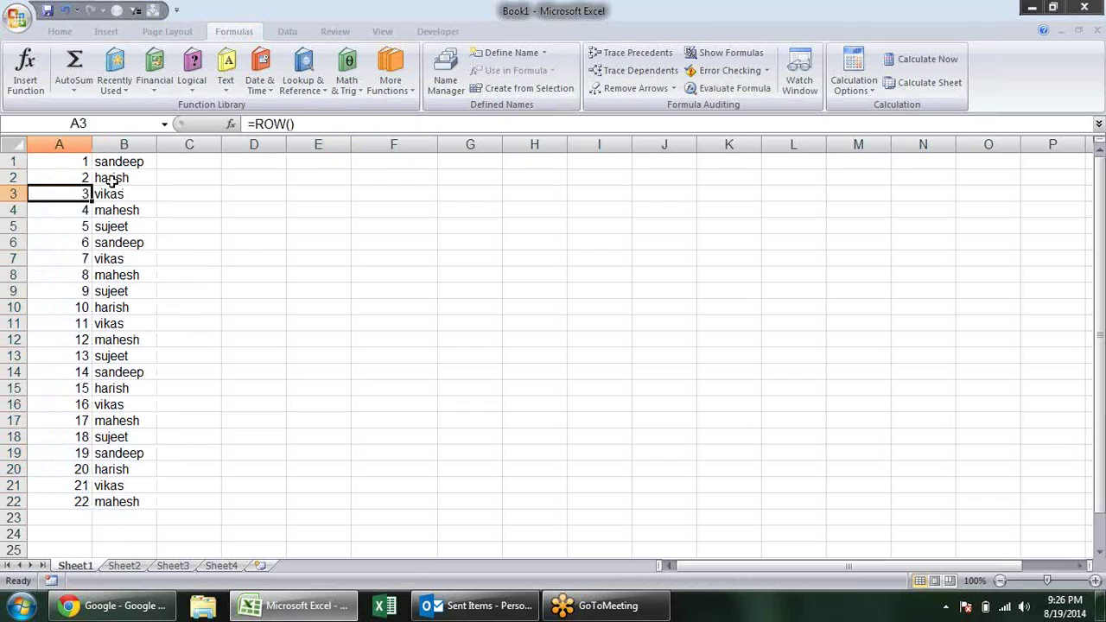
{"action": "left_click", "coordinate": [76, 158]}
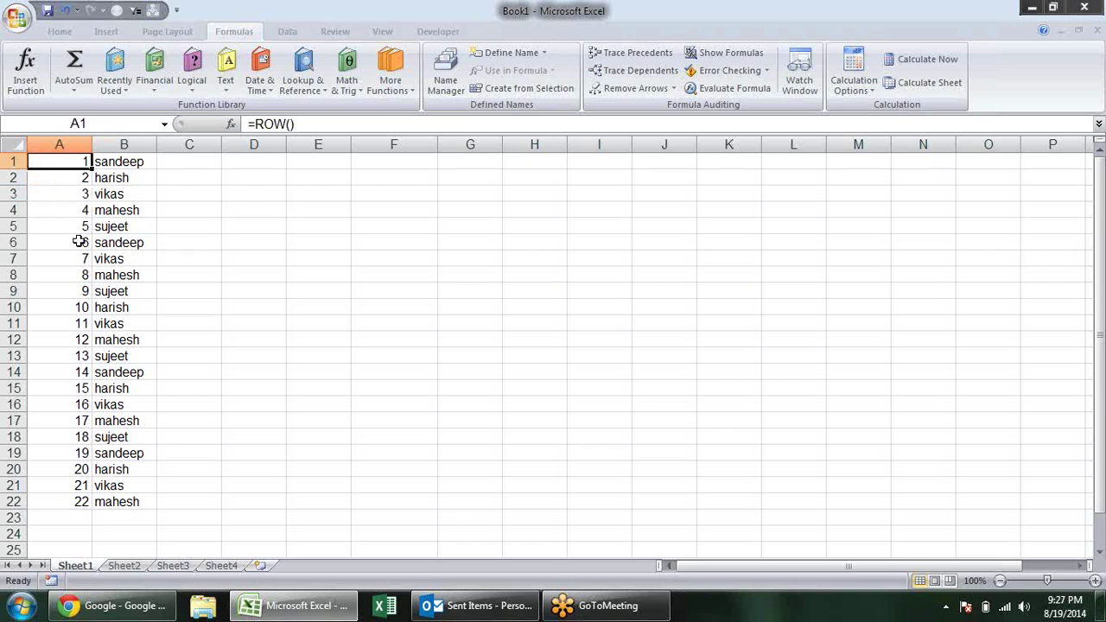
{"action": "left_click", "coordinate": [76, 294]}
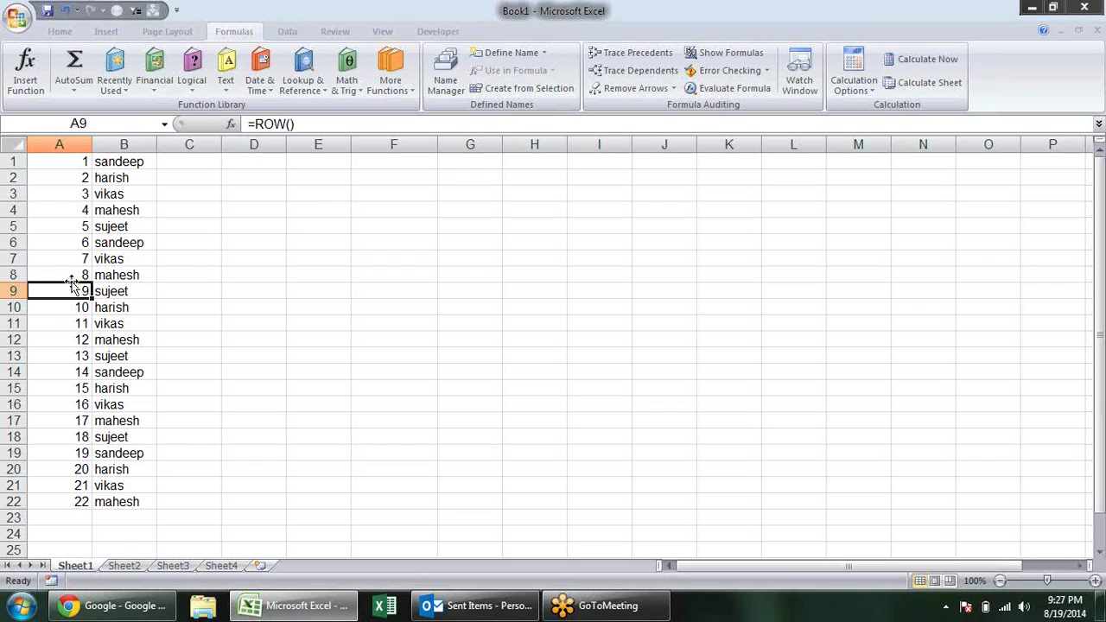
{"action": "left_click", "coordinate": [326, 124]}
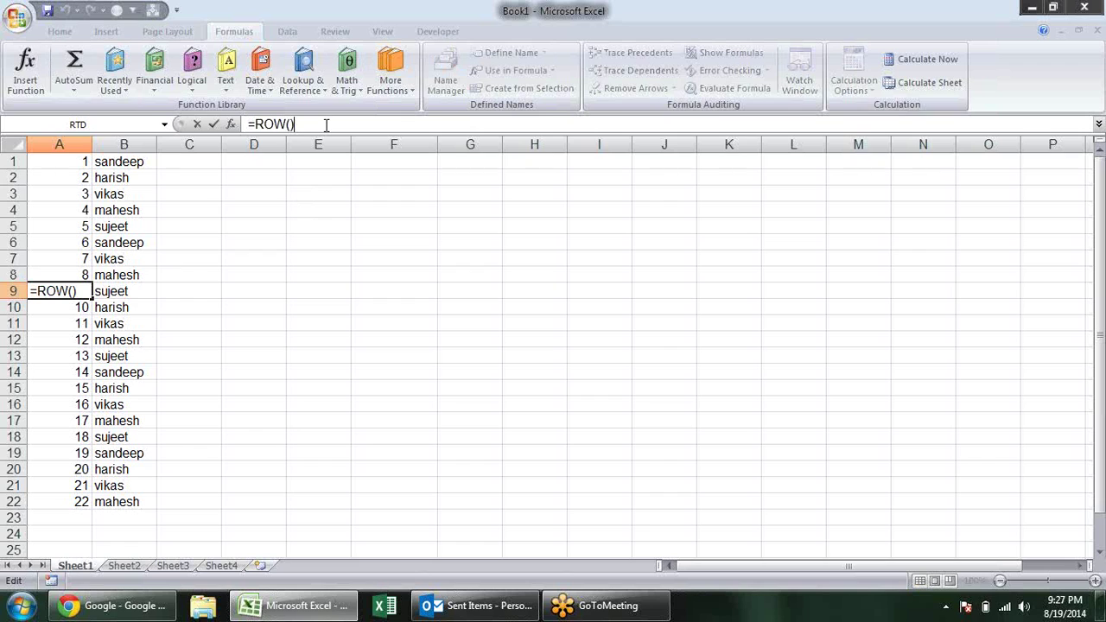
{"action": "type", "text": "-8"}
{"action": "key", "text": "Return"}
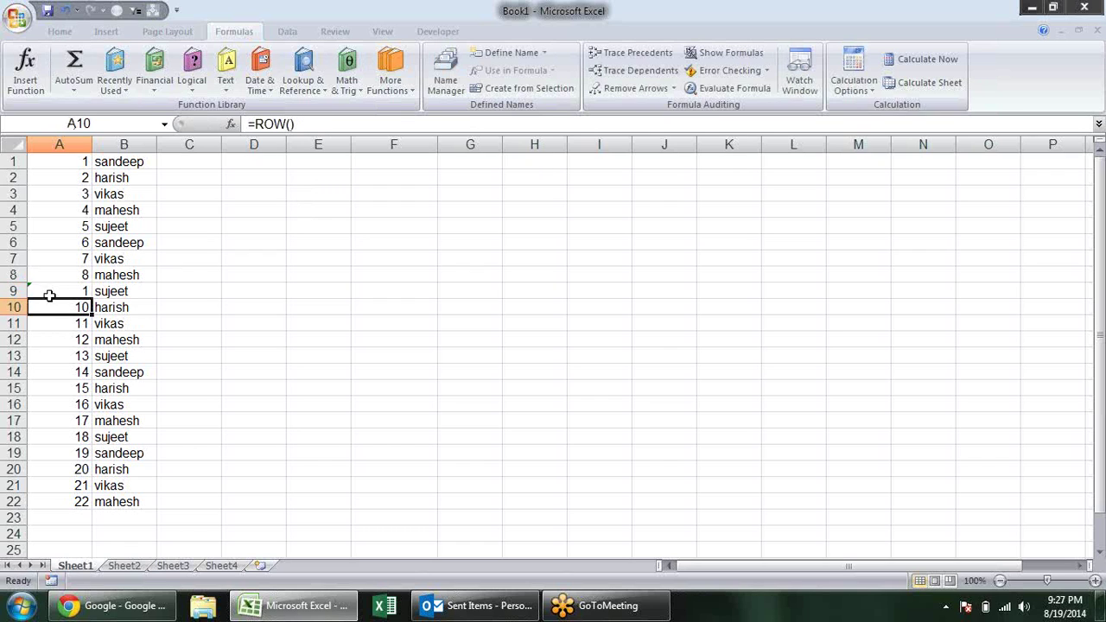
{"action": "left_click", "coordinate": [48, 294]}
{"action": "double_click", "coordinate": [93, 298]}
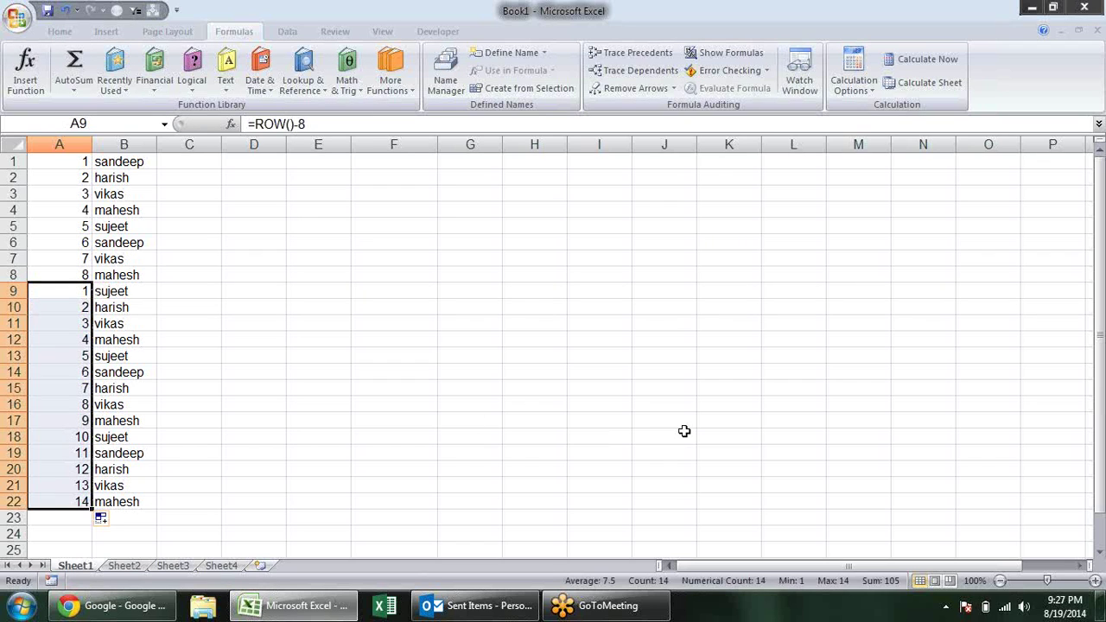
Step: Clear the old numbers in A1:A8 and delete row 14
{"action": "left_click_drag", "start_coordinate": [60, 275], "coordinate": [57, 147]}
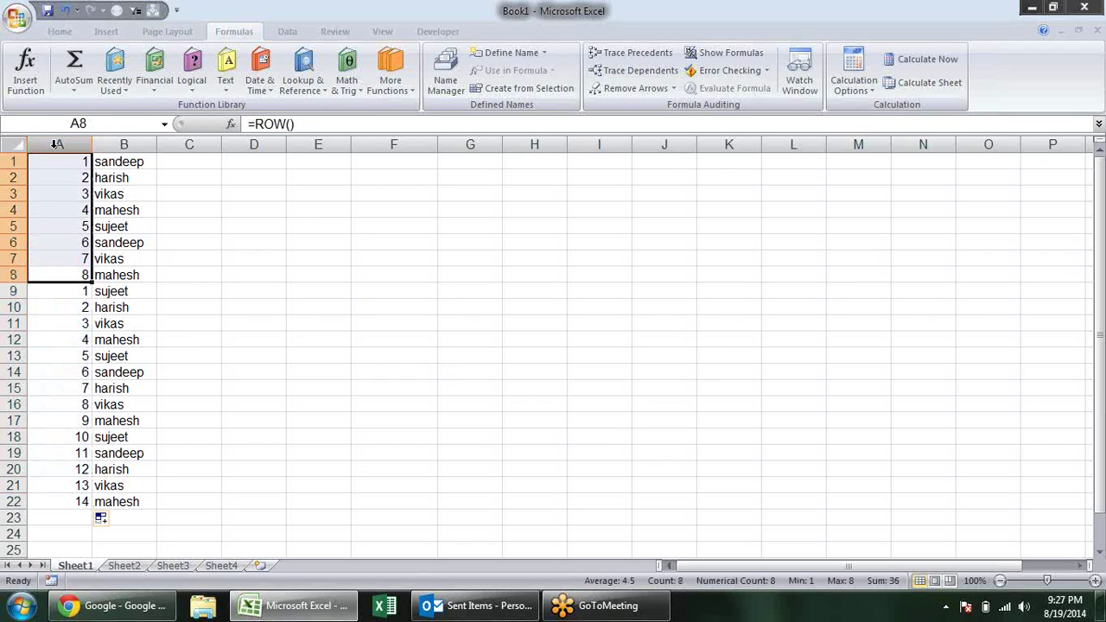
{"action": "key", "text": "Delete"}
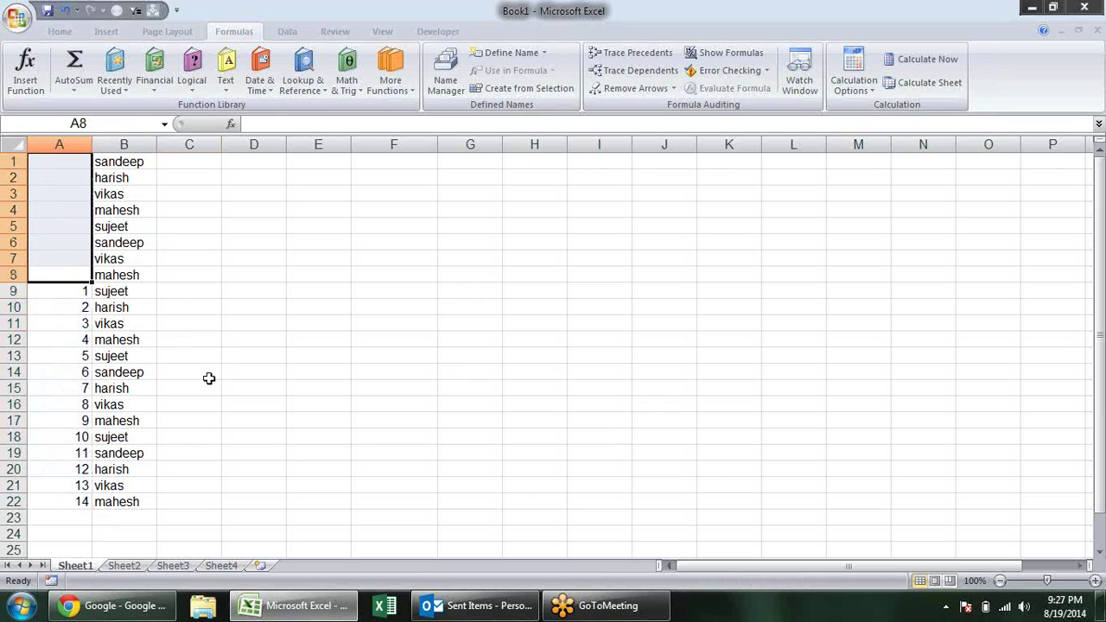
{"action": "left_click", "coordinate": [195, 374]}
{"action": "right_click", "coordinate": [13, 371]}
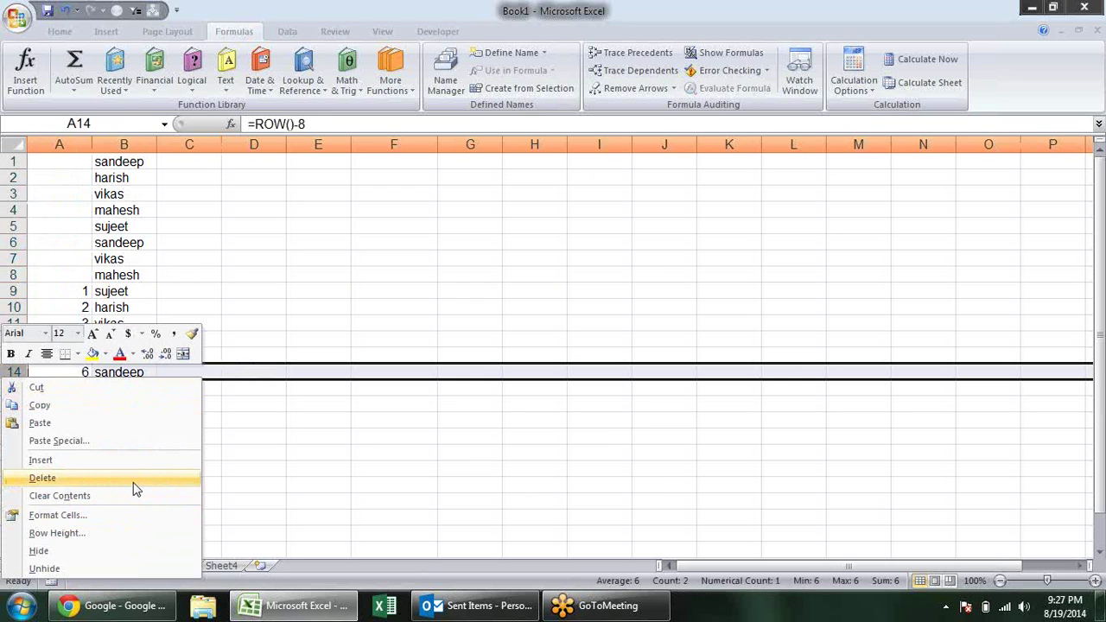
{"action": "left_click", "coordinate": [134, 478]}
{"action": "left_click", "coordinate": [445, 420]}
{"action": "left_click_drag", "start_coordinate": [81, 307], "coordinate": [57, 485]}
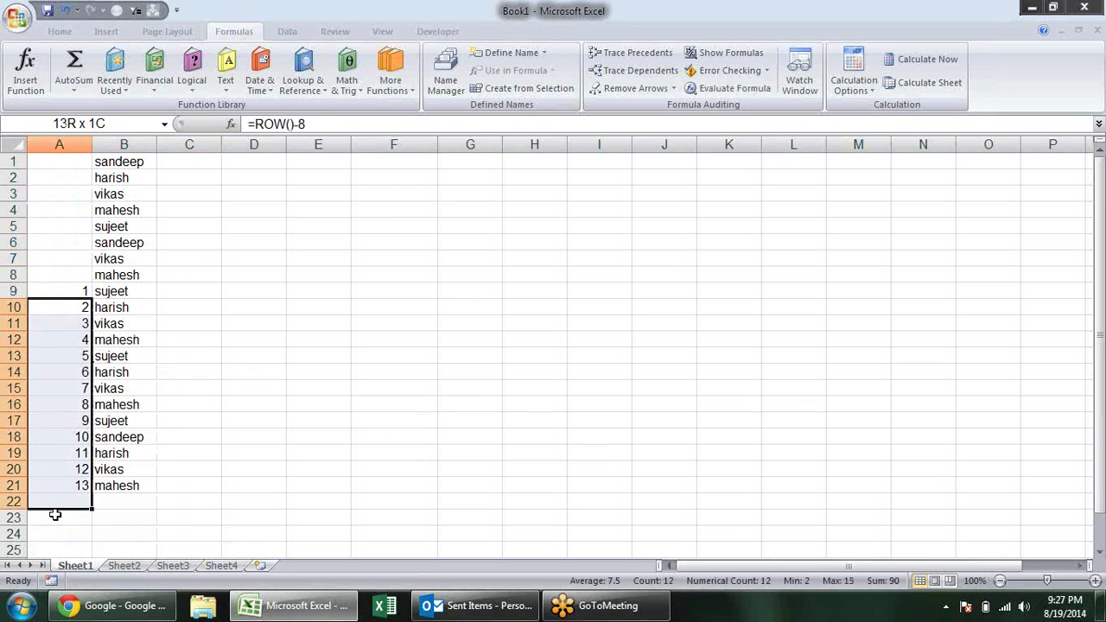
{"action": "left_click", "coordinate": [179, 291]}
{"action": "left_click_drag", "start_coordinate": [42, 291], "coordinate": [78, 486]}
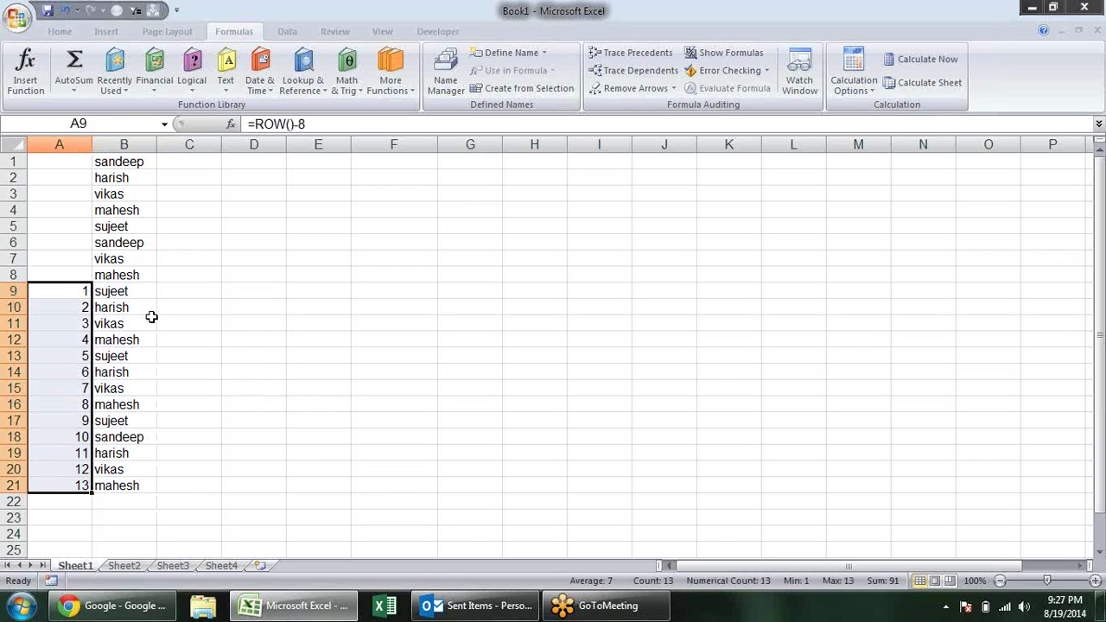
Step: Clear the names in B10:B21 and B1:B8, keeping sujeet in B9
{"action": "left_click_drag", "start_coordinate": [147, 310], "coordinate": [149, 487]}
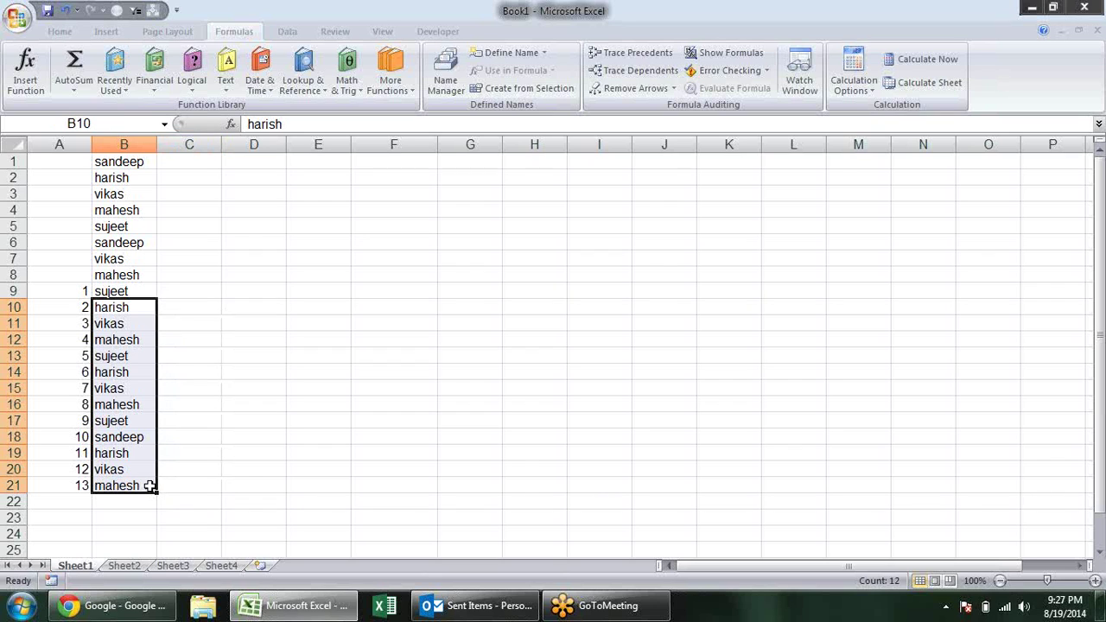
{"action": "key", "text": "Delete"}
{"action": "left_click", "coordinate": [233, 354]}
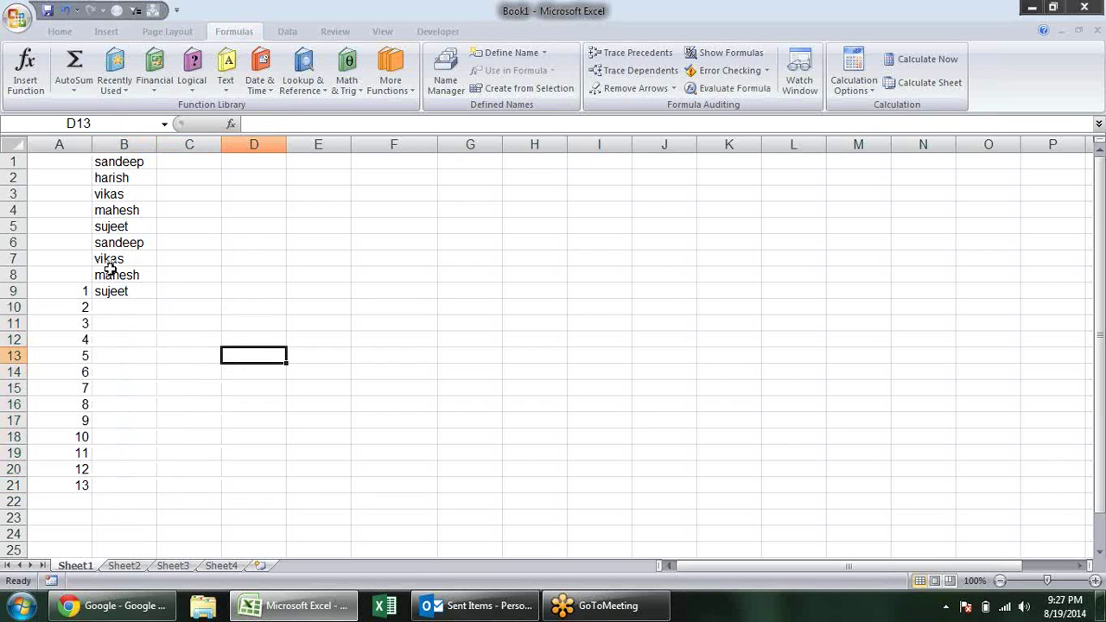
{"action": "left_click_drag", "start_coordinate": [111, 274], "coordinate": [124, 95]}
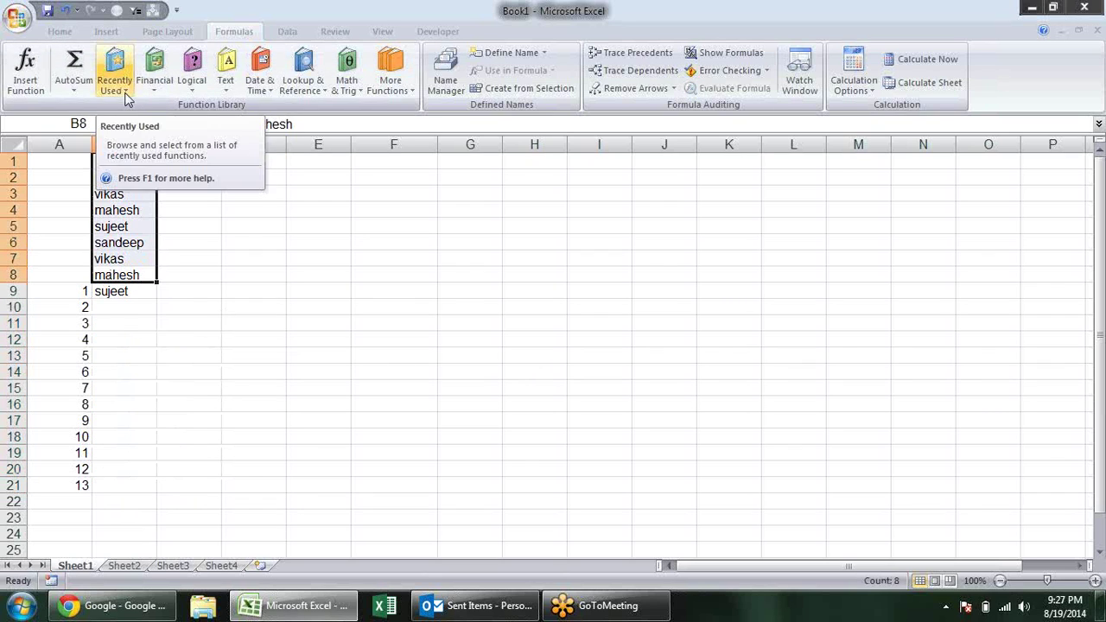
{"action": "key", "text": "Delete"}
{"action": "left_click", "coordinate": [74, 291]}
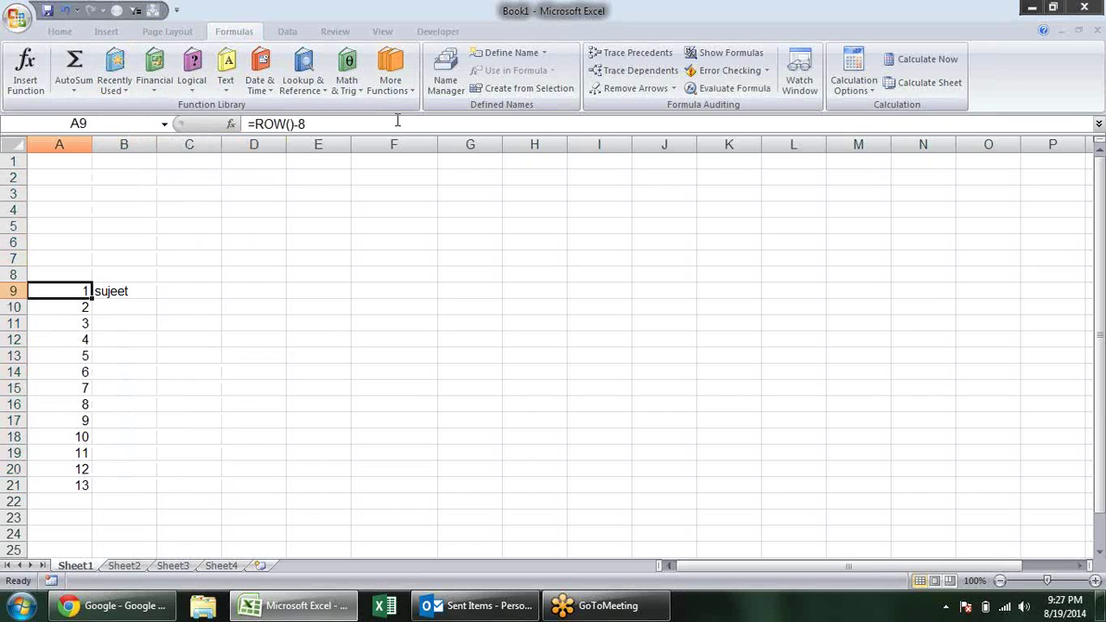
Step: Change A9 to =IF(B9="","",ROW()-8) so it stays blank when B9 is empty
{"action": "left_click", "coordinate": [258, 124]}
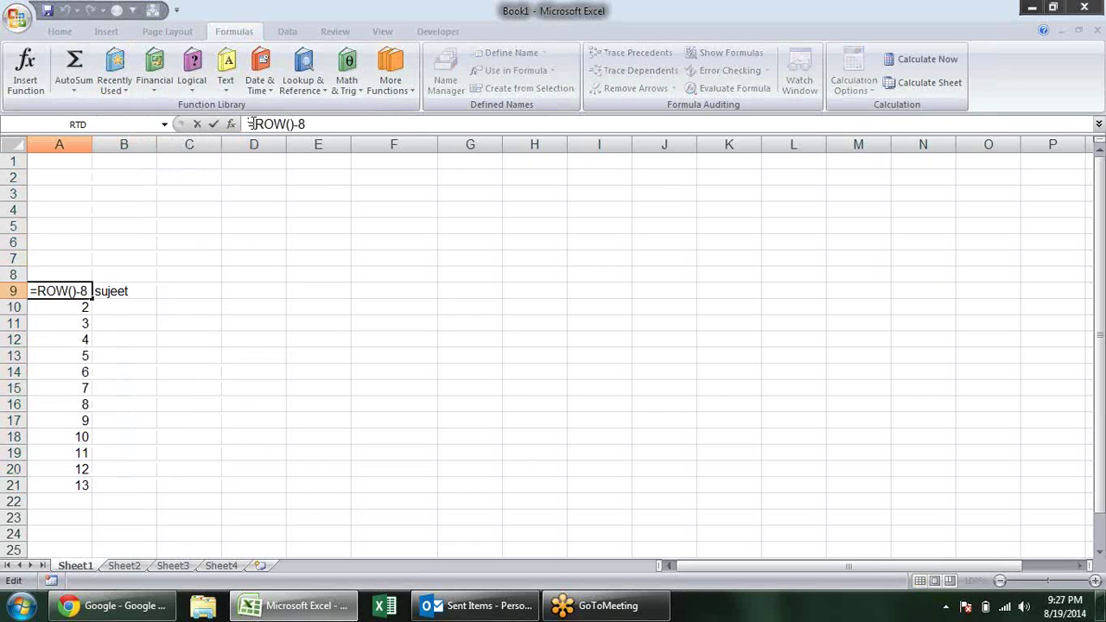
{"action": "type", "text": "if"}
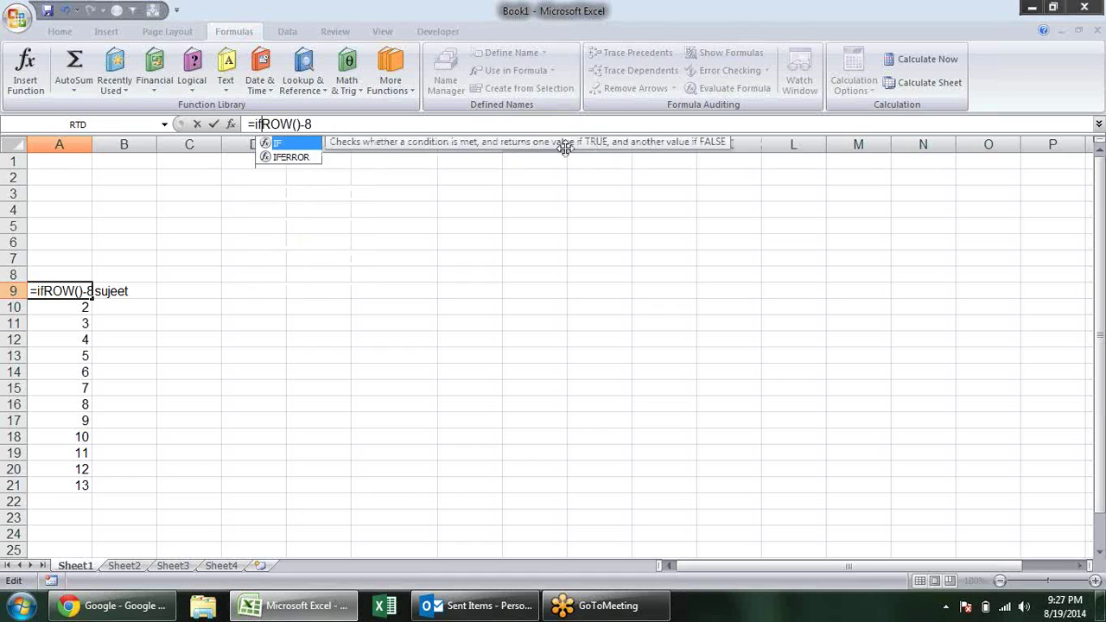
{"action": "type", "text": "("}
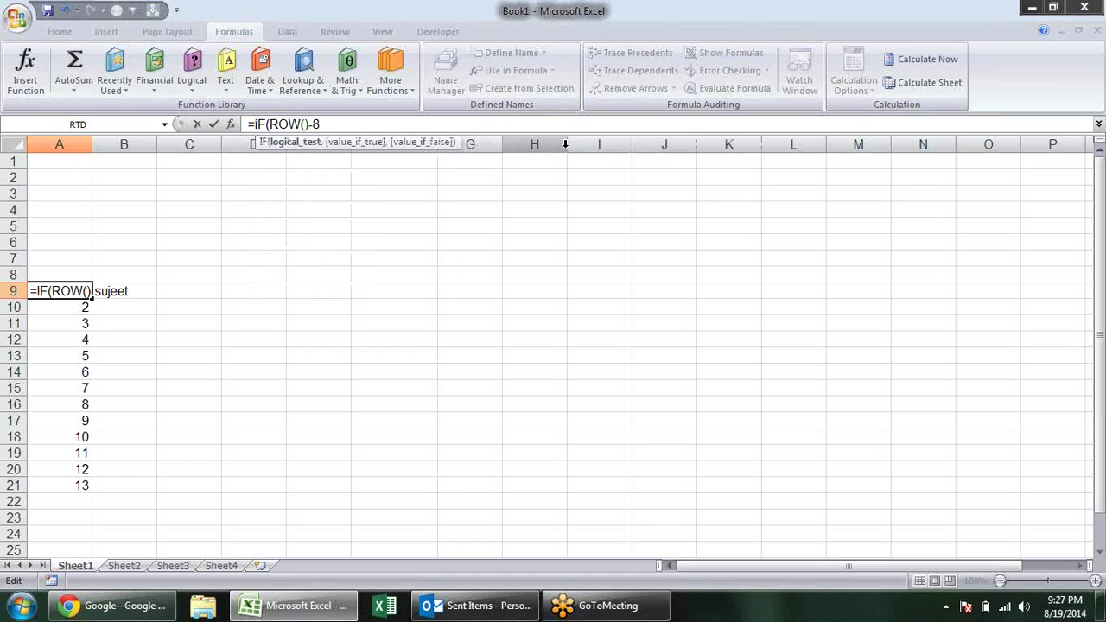
{"action": "left_click", "coordinate": [145, 291]}
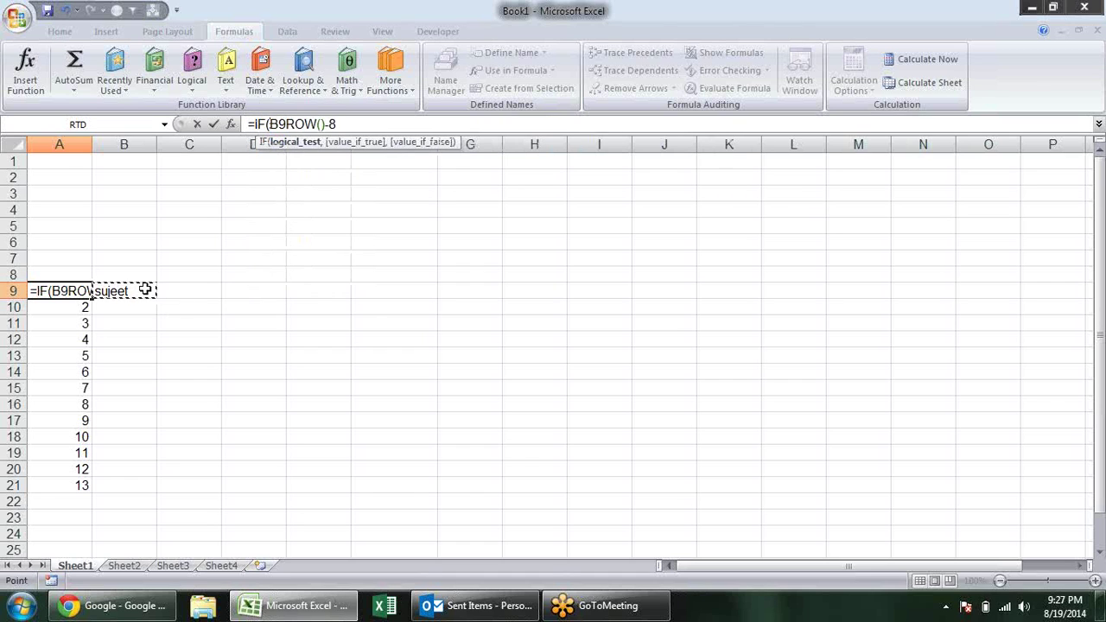
{"action": "type", "text": "=\"\""}
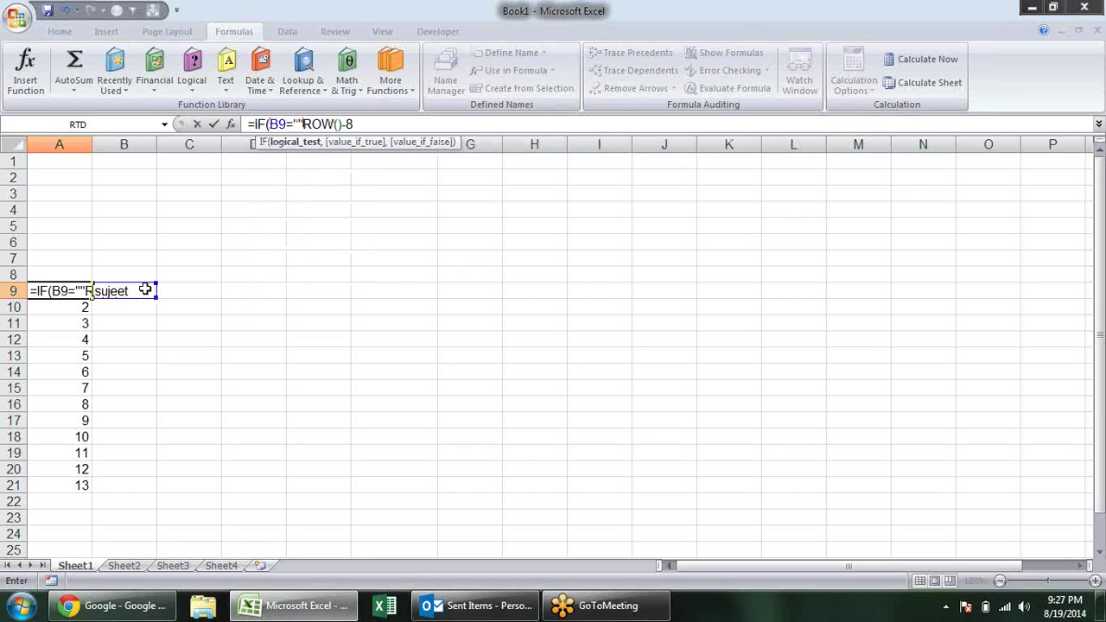
{"action": "type", "text": ",\"\""}
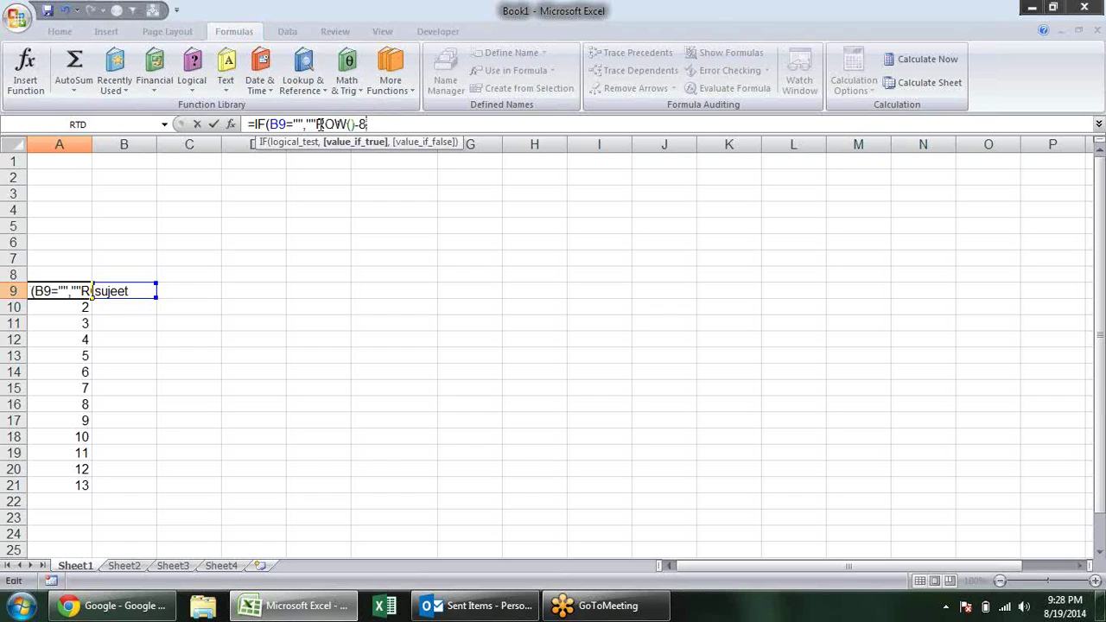
{"action": "type", "text": ","}
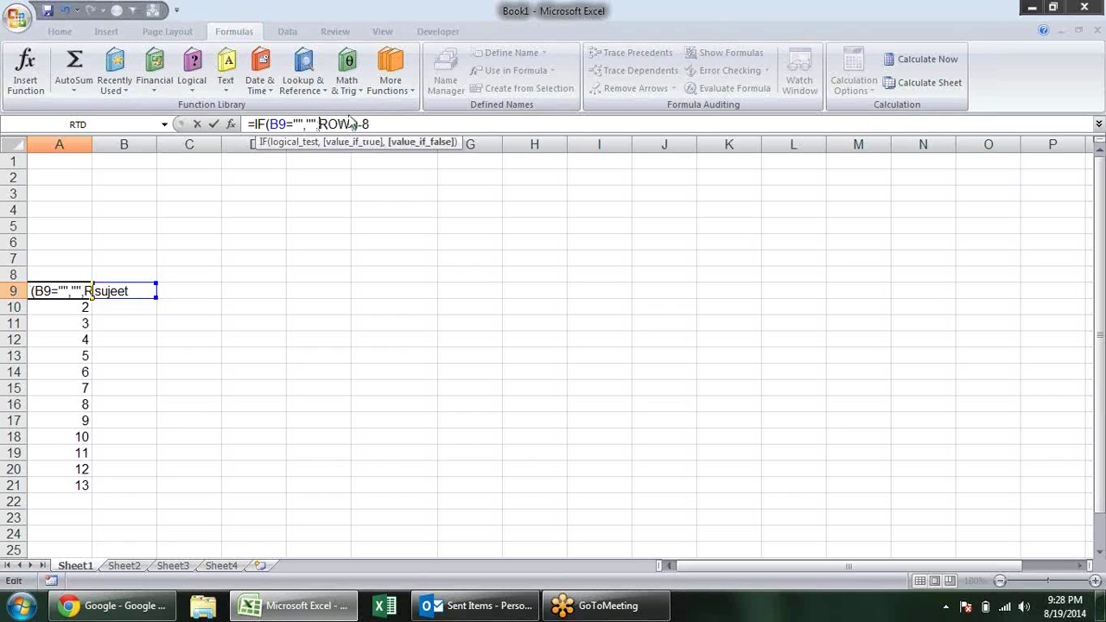
{"action": "key", "text": "End"}
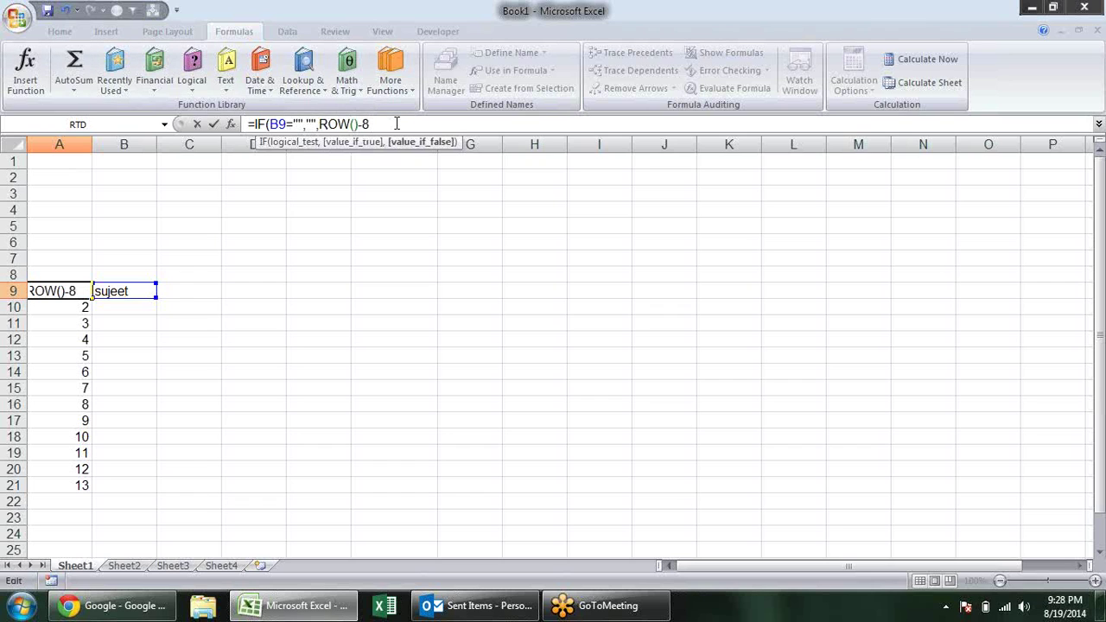
{"action": "key", "text": "Return"}
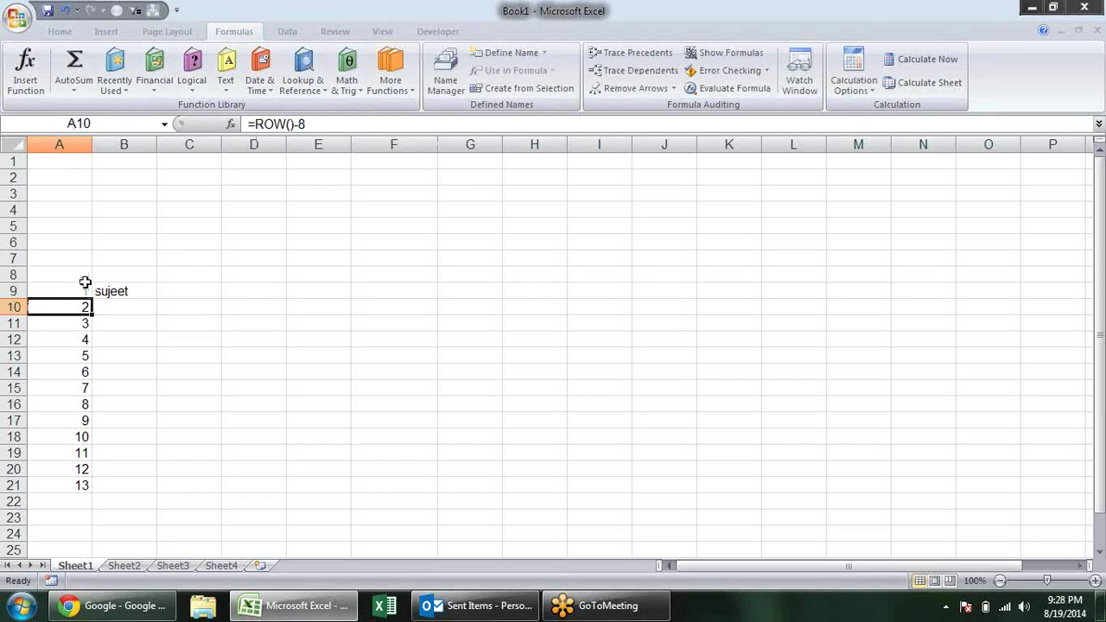
{"action": "left_click", "coordinate": [85, 290]}
Step: Copy A9's formula down and type entries sand, d, 'df df d d d d d' and df into column B
{"action": "left_click_drag", "start_coordinate": [91, 298], "coordinate": [86, 540]}
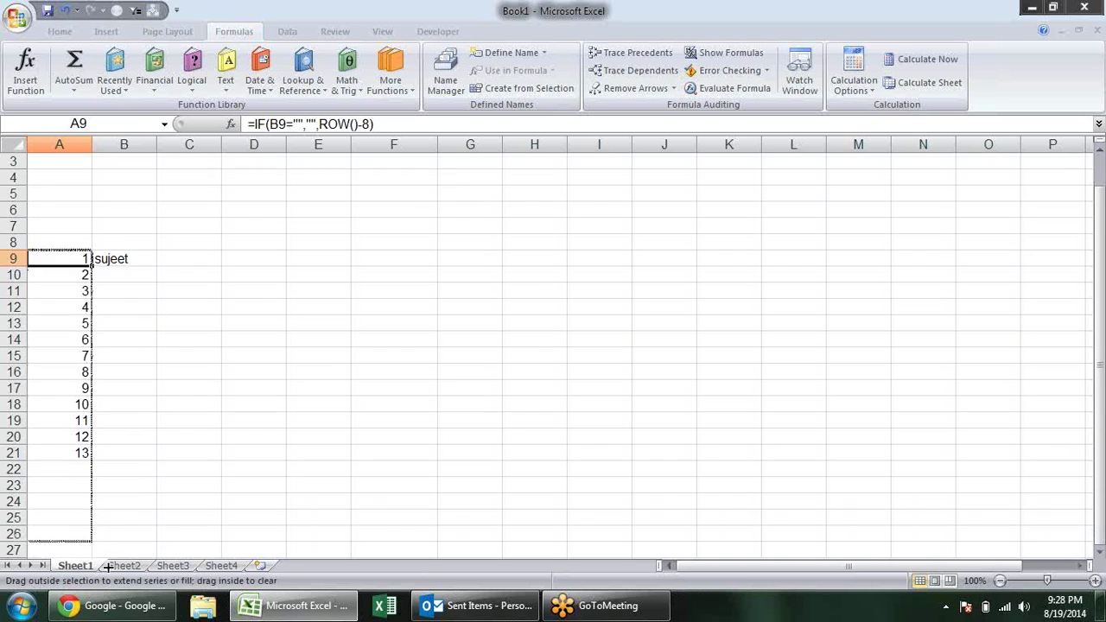
{"action": "left_click", "coordinate": [144, 256]}
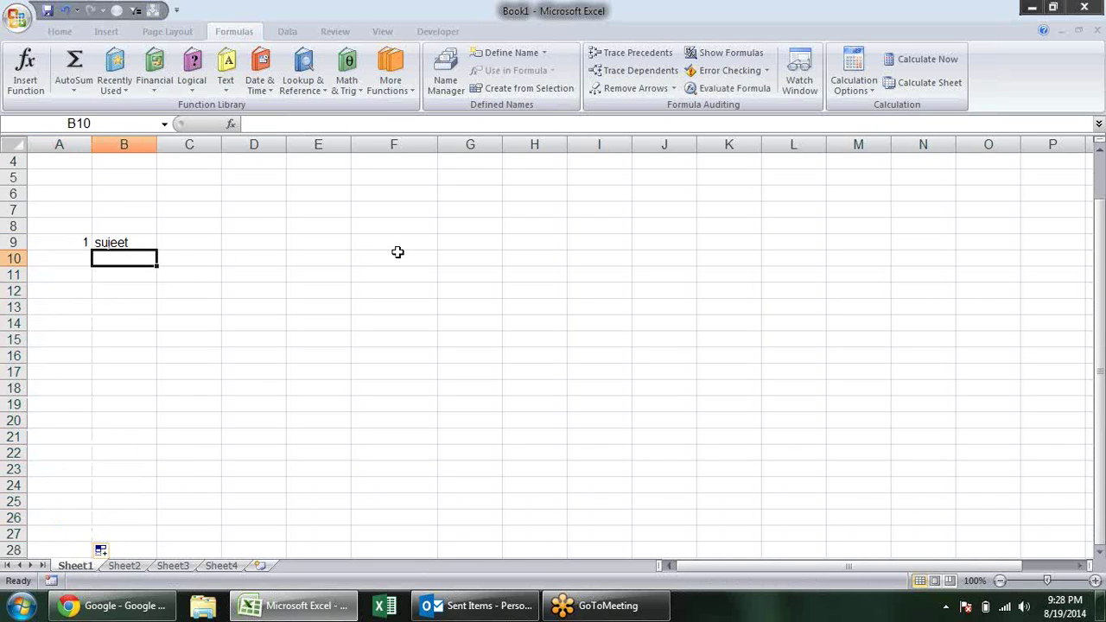
{"action": "type", "text": "sand"}
{"action": "key", "text": "Return"}
{"action": "type", "text": "d"}
{"action": "key", "text": "Return"}
{"action": "type", "text": "d"}
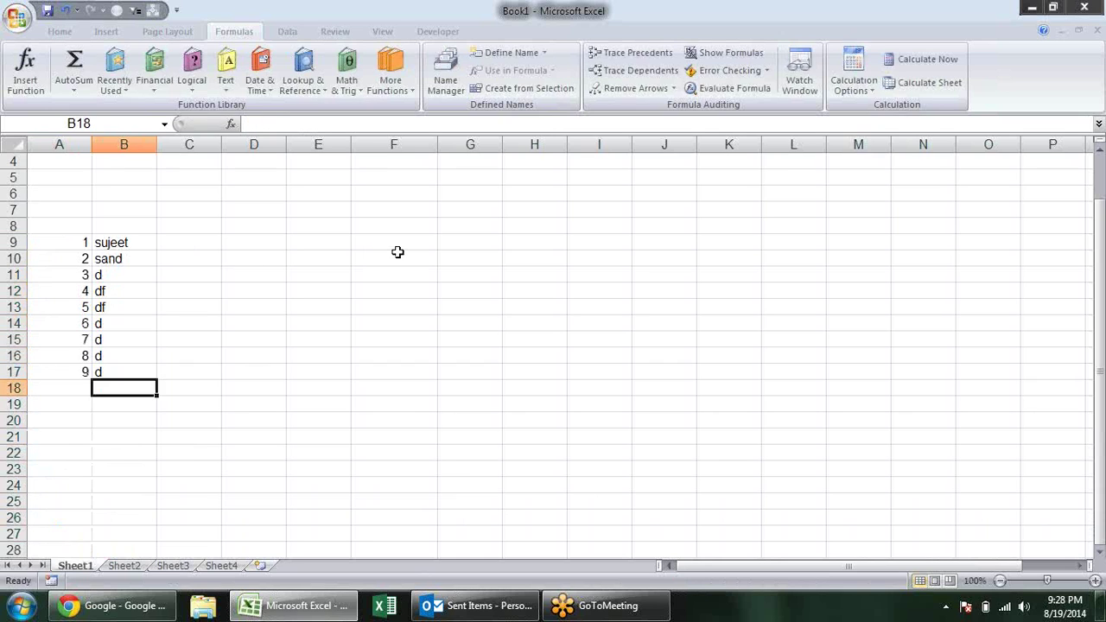
{"action": "type", "text": "f df d d d d d"}
{"action": "key", "text": "Return"}
{"action": "type", "text": "df"}
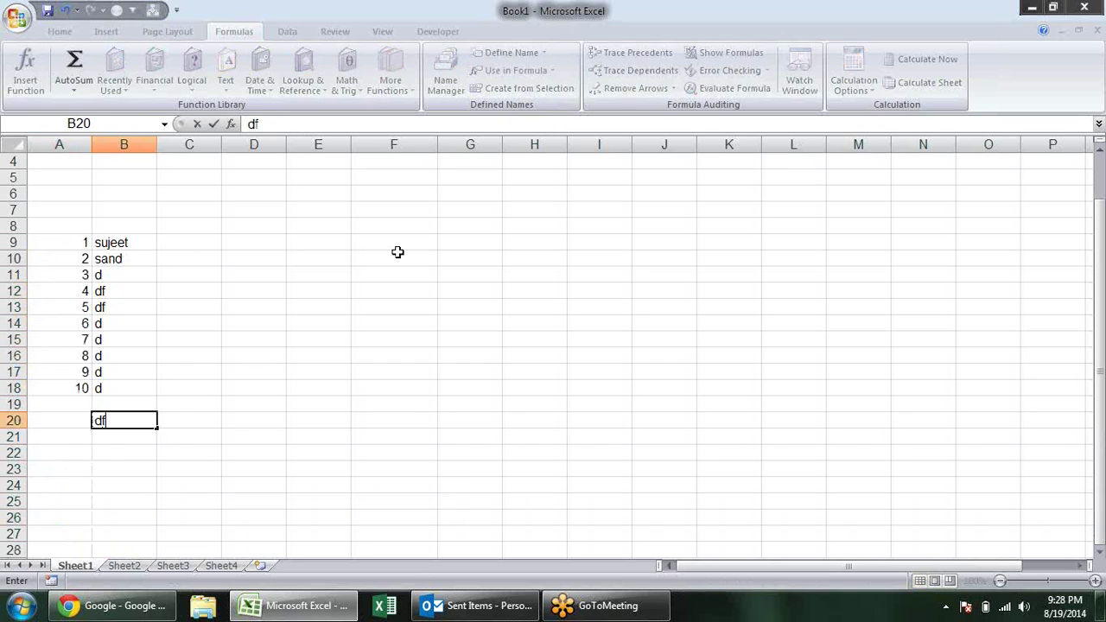
{"action": "key", "text": "Return"}
Step: Enter 1 in B21, sdf in B18, and df in B19, B22 and B23
{"action": "type", "text": "1"}
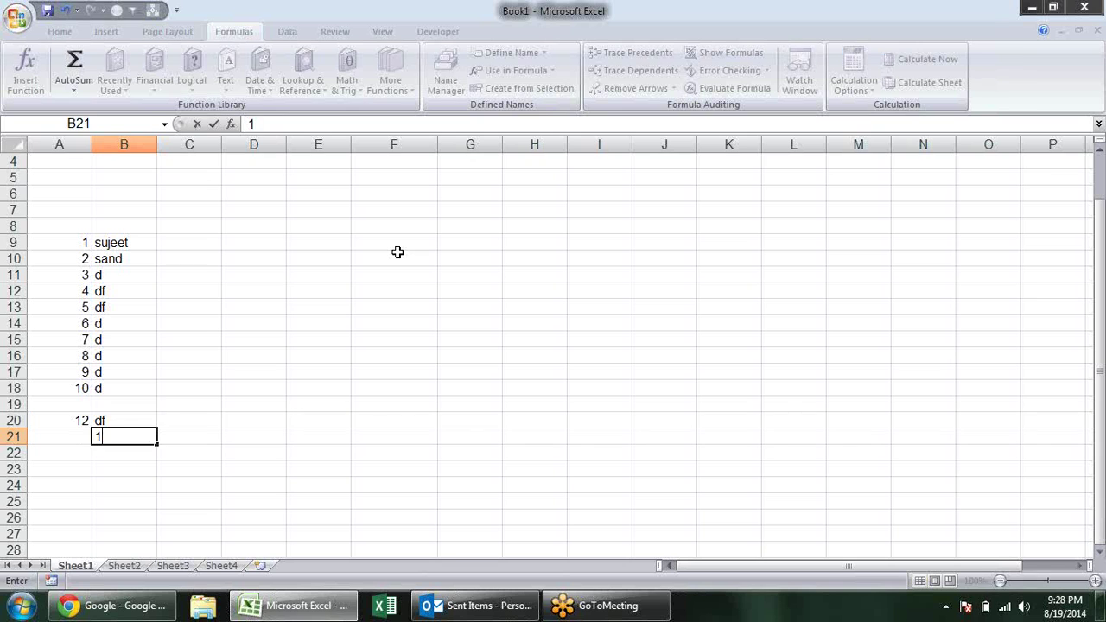
{"action": "key", "text": "Up"}
{"action": "key", "text": "Up"}
{"action": "key", "text": "Up"}
{"action": "type", "text": "sdf"}
{"action": "key", "text": "Return"}
{"action": "type", "text": "df"}
{"action": "key", "text": "Return"}
{"action": "key", "text": "Return"}
{"action": "key", "text": "Return"}
{"action": "key", "text": "Return"}
{"action": "type", "text": "df"}
{"action": "key", "text": "Return"}
{"action": "key", "text": "Up"}
{"action": "key", "text": "Up"}
{"action": "type", "text": "df"}
{"action": "key", "text": "Return"}
{"action": "key", "text": "Return"}
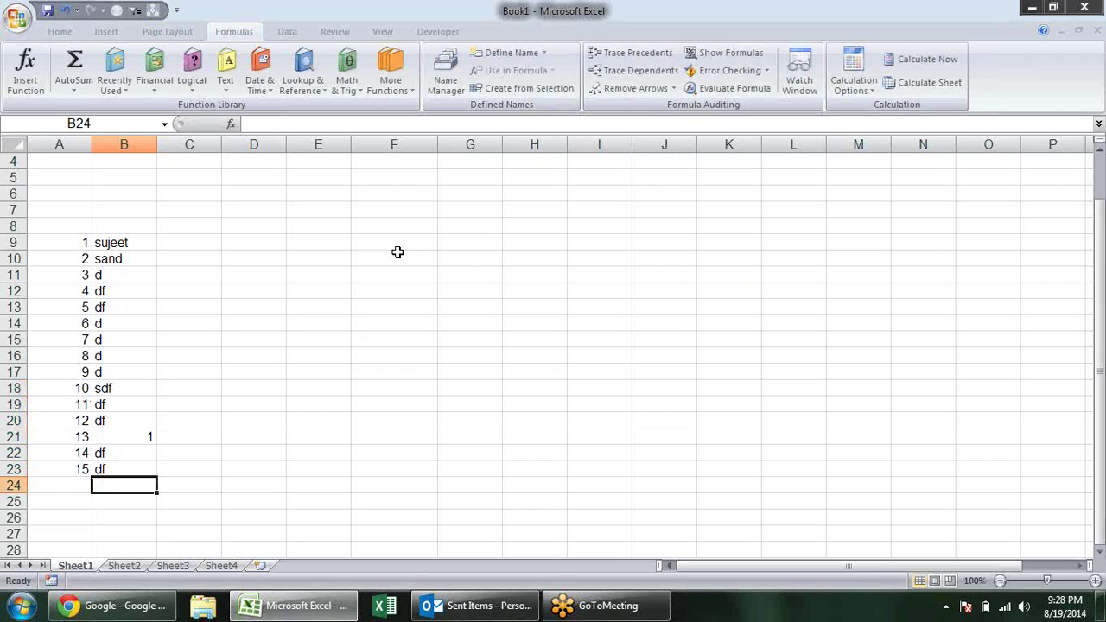
{"action": "left_click", "coordinate": [151, 227]}
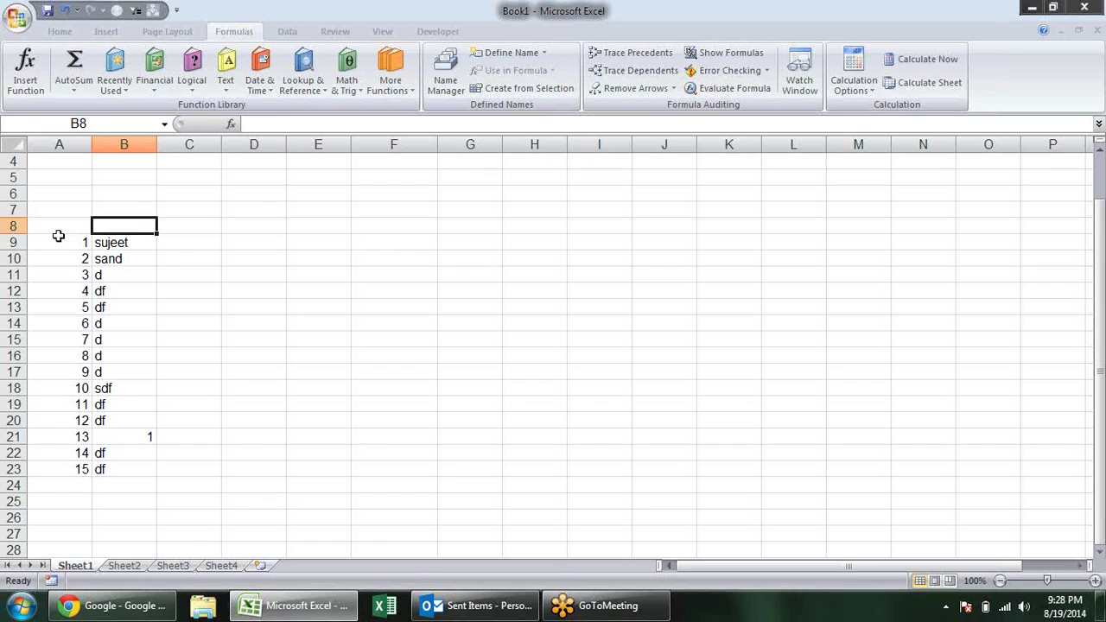
Step: Clear the sample list in A8:D24
{"action": "left_click_drag", "start_coordinate": [54, 225], "coordinate": [256, 489]}
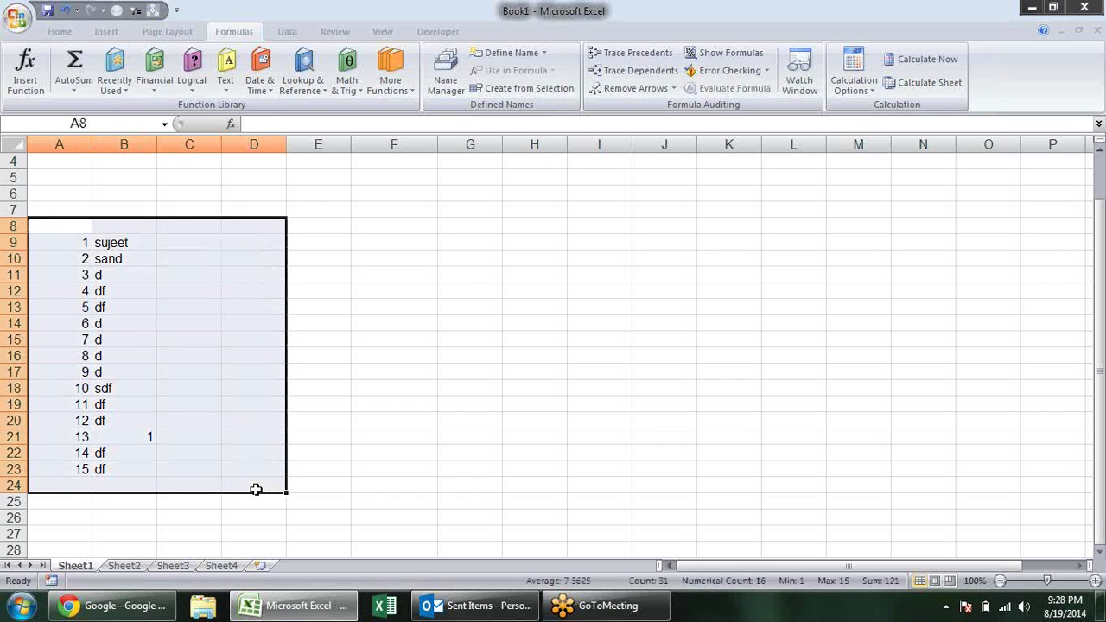
{"action": "key", "text": "Delete"}
{"action": "left_click", "coordinate": [393, 338]}
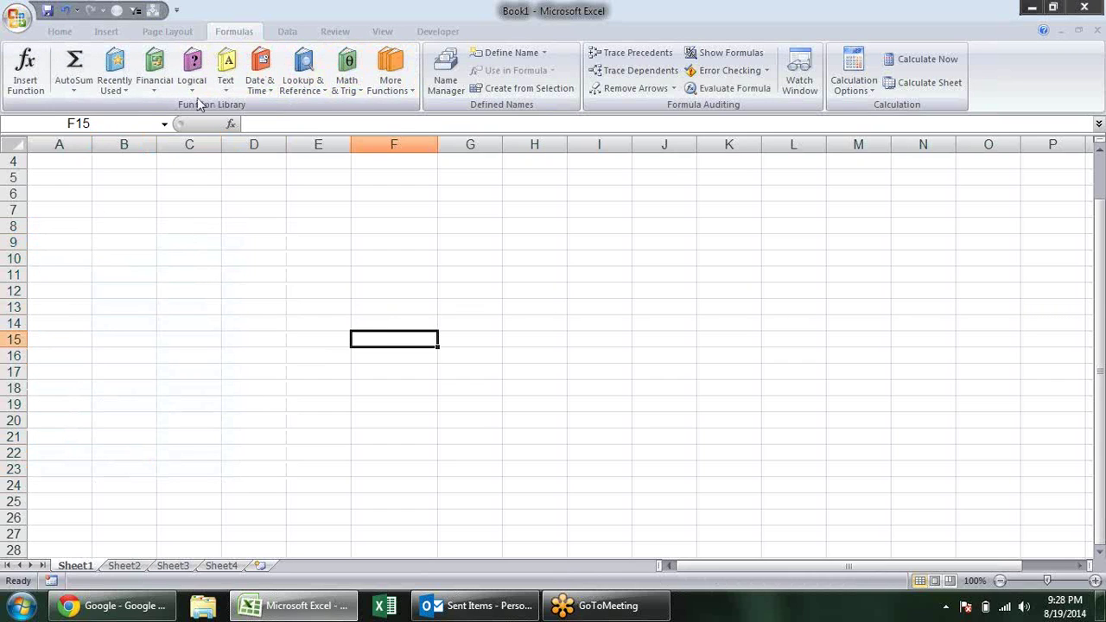
Step: Enter =COLUMNS(H6:L10) in C7, returning 5
{"action": "left_click", "coordinate": [302, 82]}
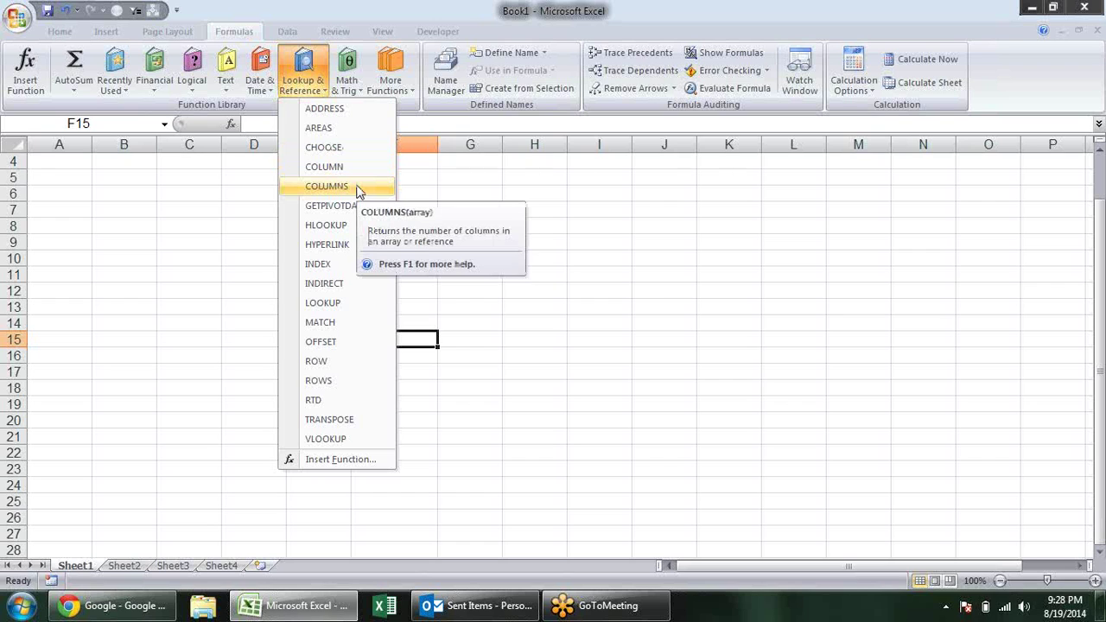
{"action": "left_click", "coordinate": [190, 213]}
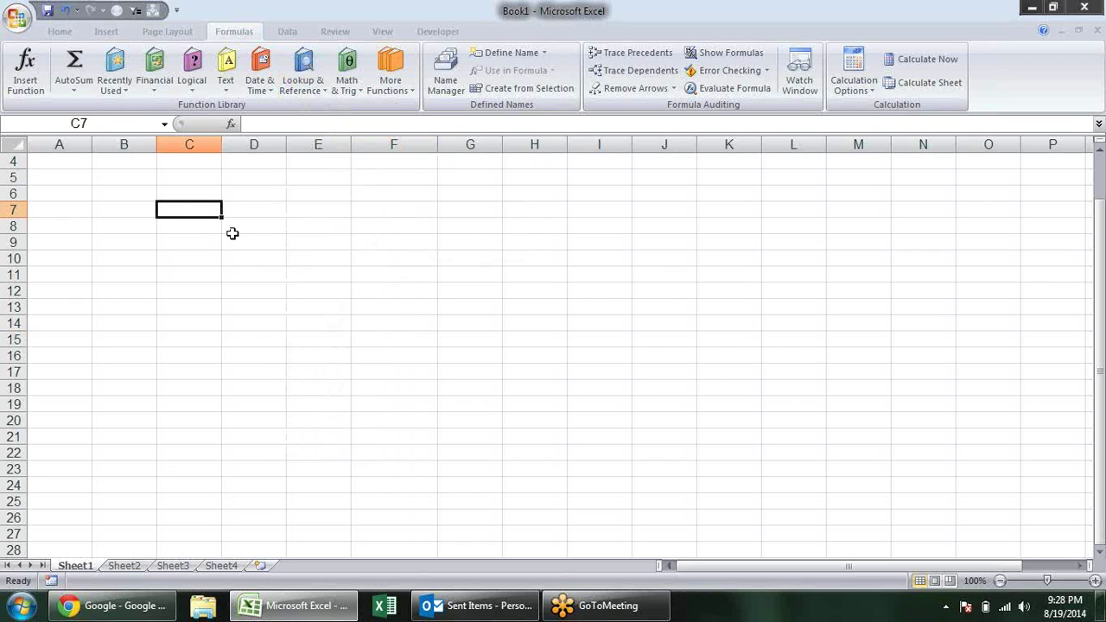
{"action": "type", "text": "=COLU"}
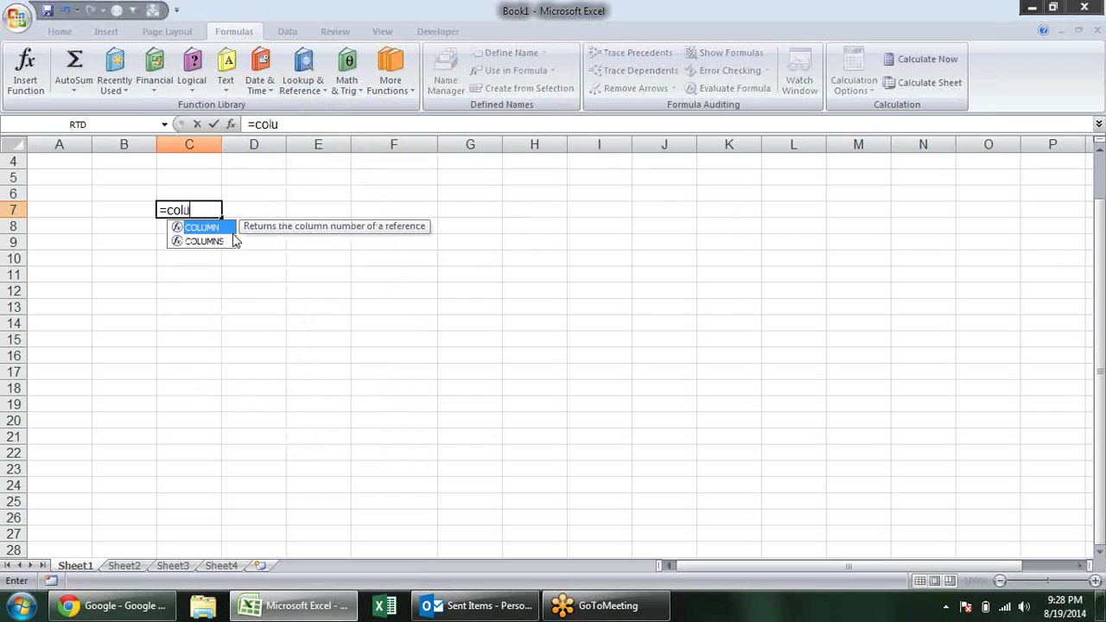
{"action": "type", "text": "MN("}
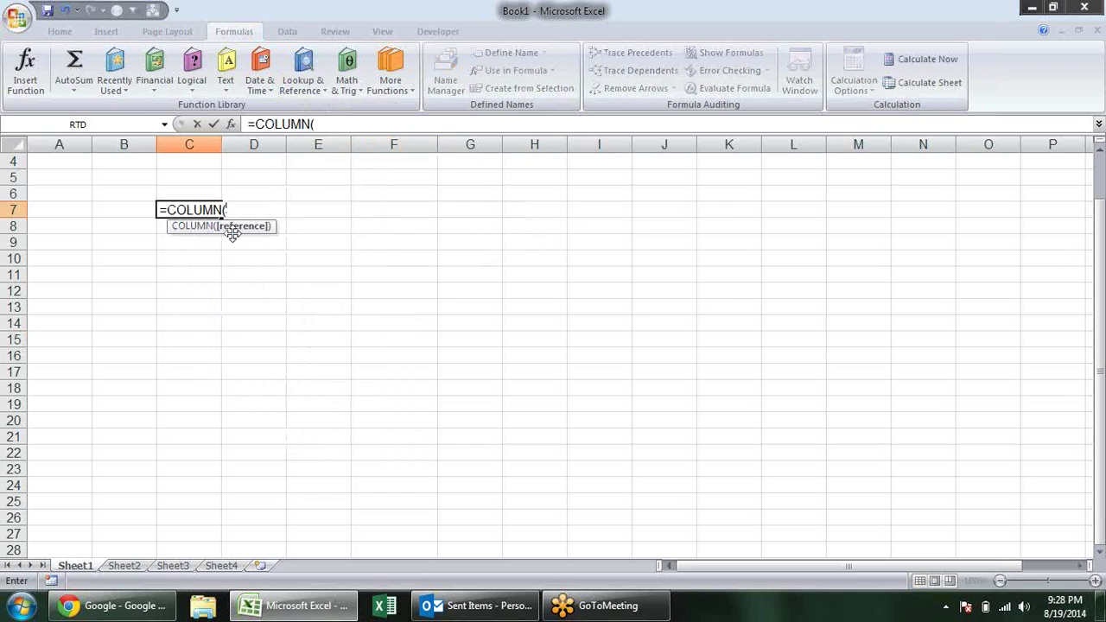
{"action": "key", "text": "BackSpace"}
{"action": "type", "text": "s"}
{"action": "key", "text": "Tab"}
{"action": "left_click_drag", "start_coordinate": [519, 191], "coordinate": [768, 255]}
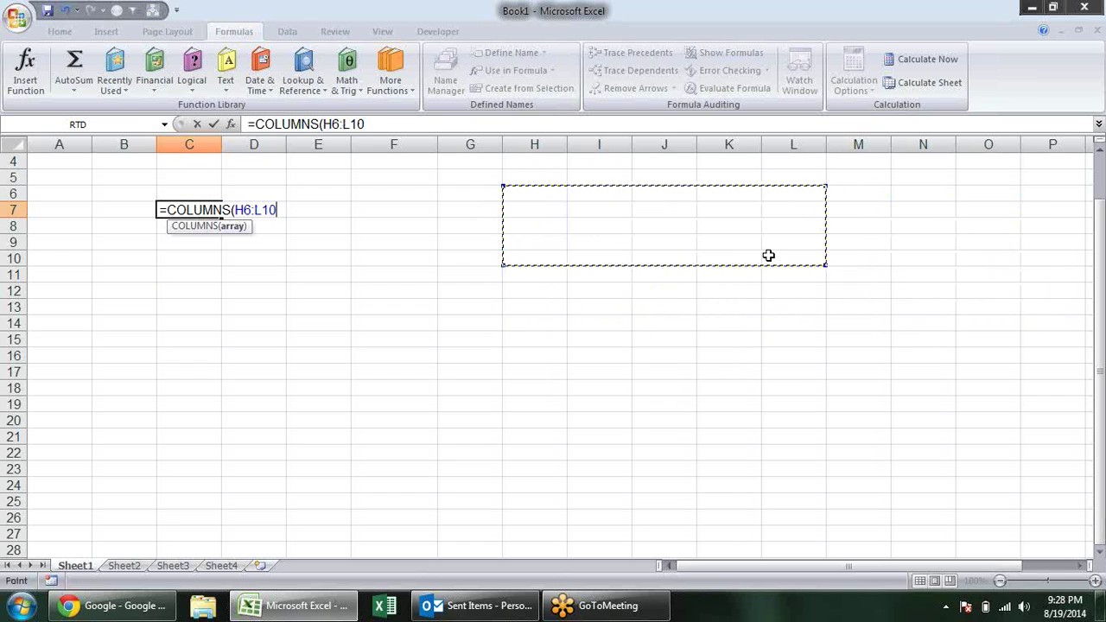
{"action": "type", "text": ")"}
{"action": "key", "text": "Return"}
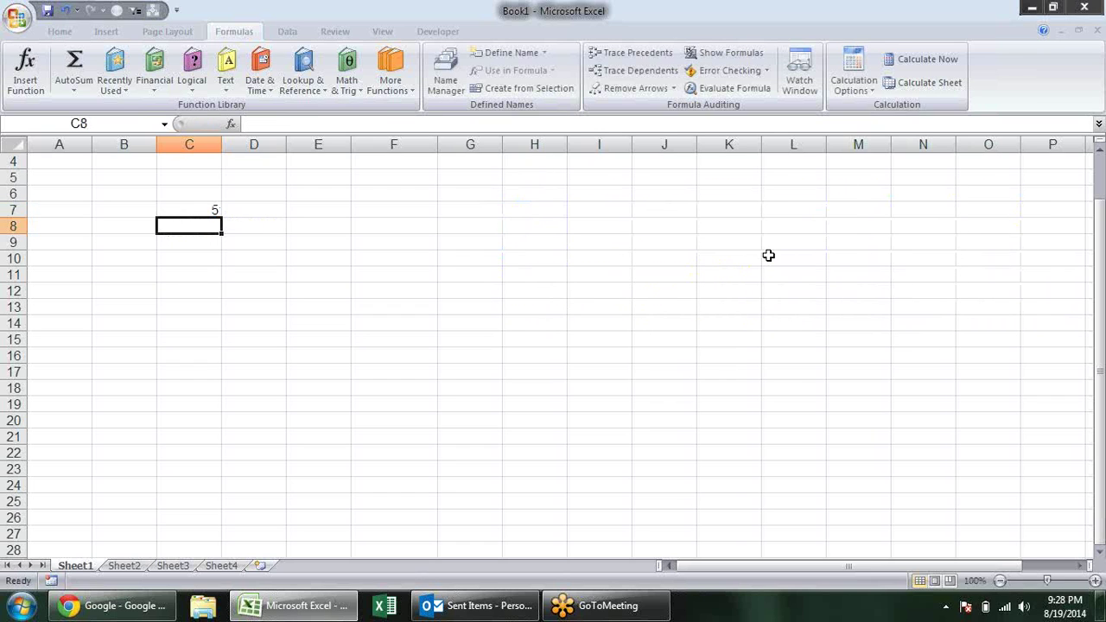
Step: Enter =ROWS(F9:J17) in C8, returning 9
{"action": "type", "text": "="}
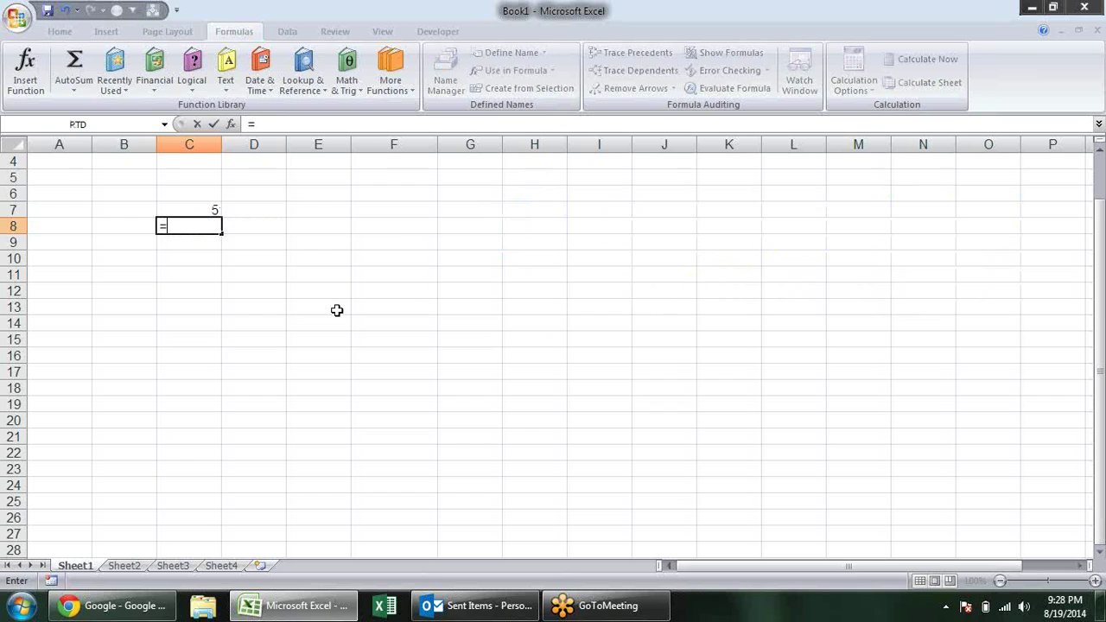
{"action": "type", "text": "rows"}
{"action": "key", "text": "Tab"}
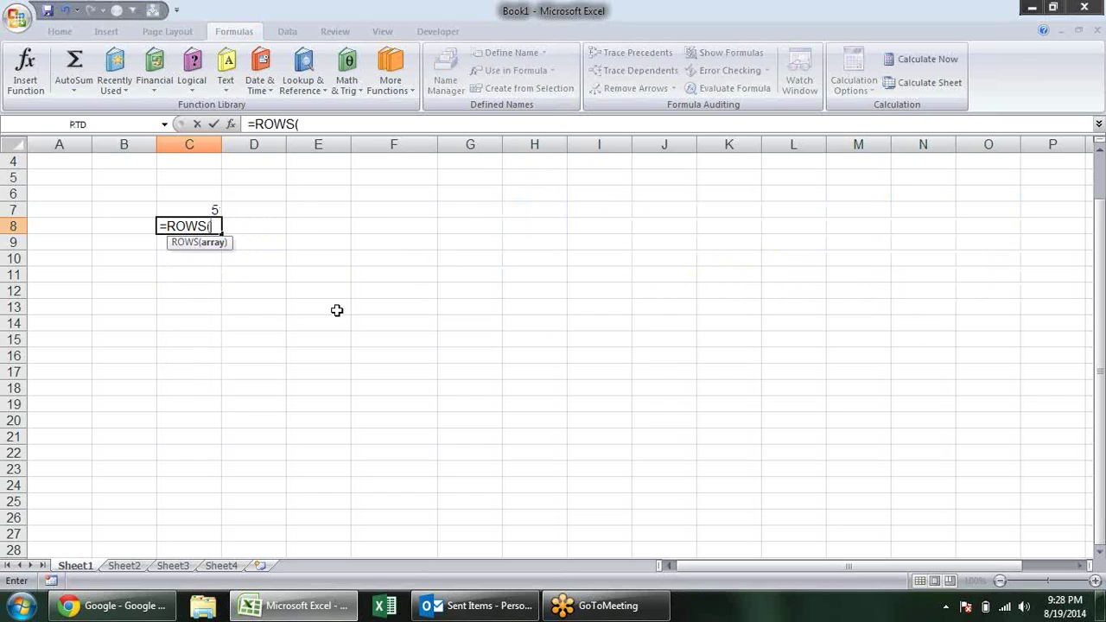
{"action": "left_click_drag", "start_coordinate": [363, 240], "coordinate": [679, 367]}
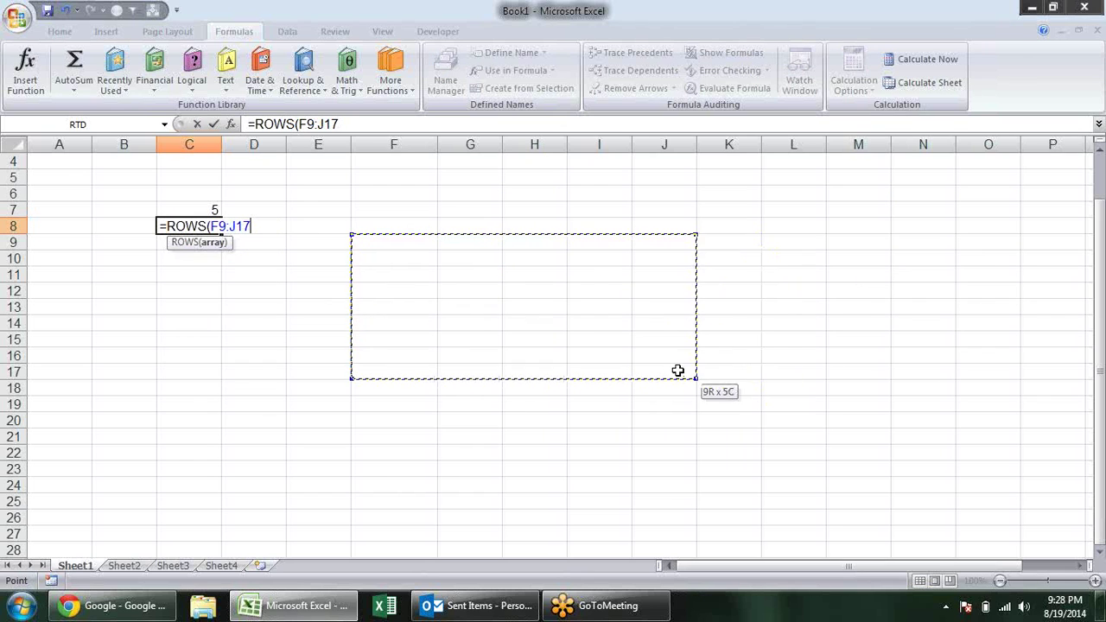
{"action": "key", "text": "Return"}
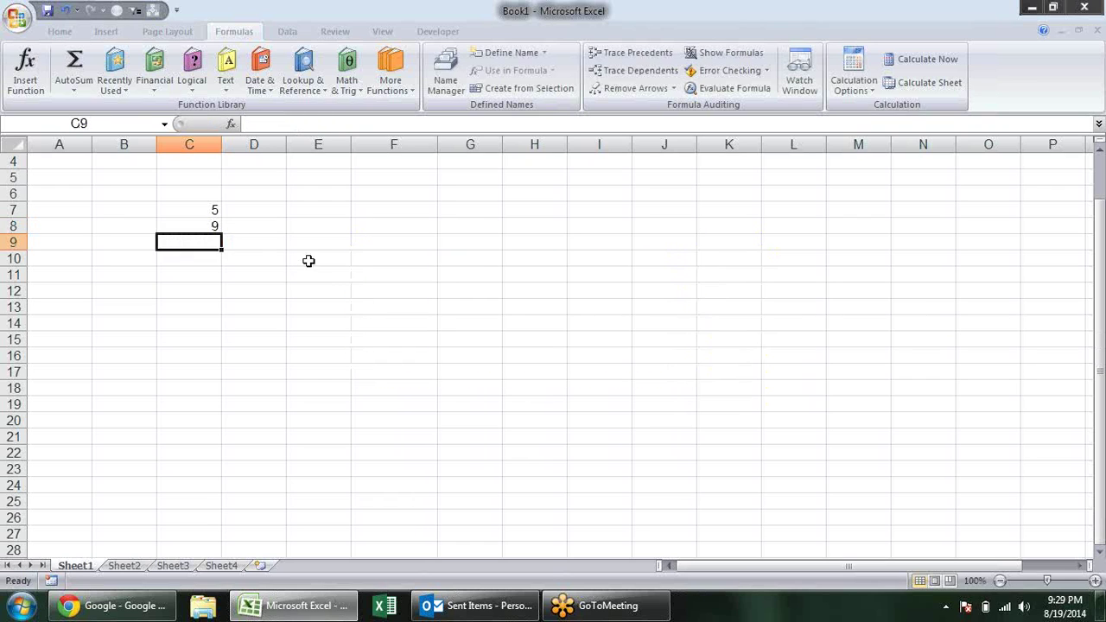
Step: Clear the COLUMNS and ROWS results from C6:D9
{"action": "left_click_drag", "start_coordinate": [190, 192], "coordinate": [234, 244]}
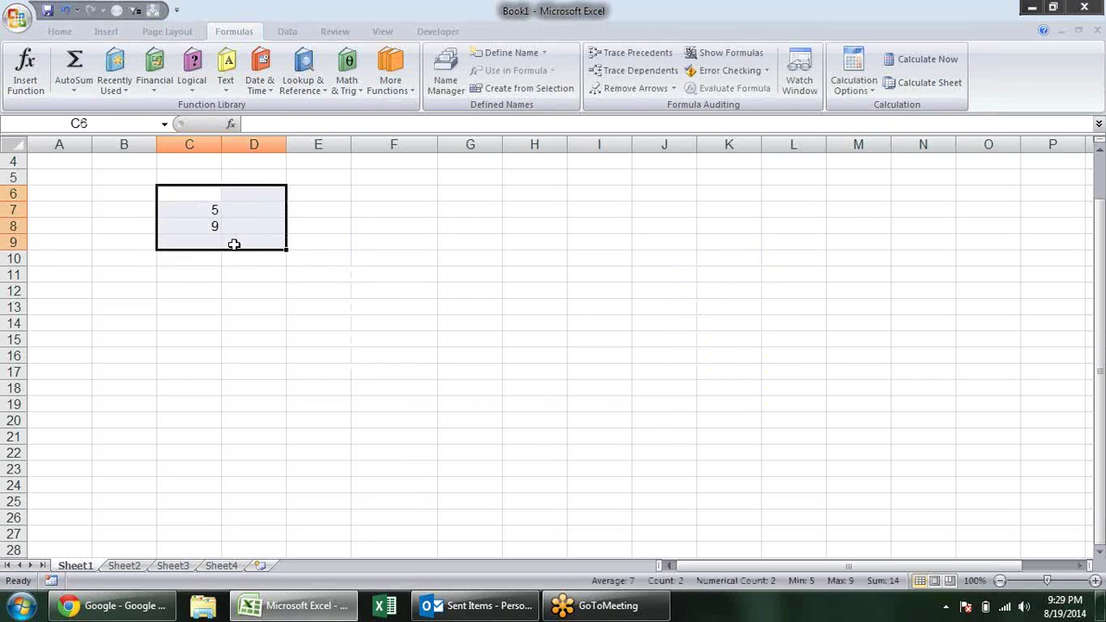
{"action": "key", "text": "Delete"}
{"action": "left_click", "coordinate": [418, 375]}
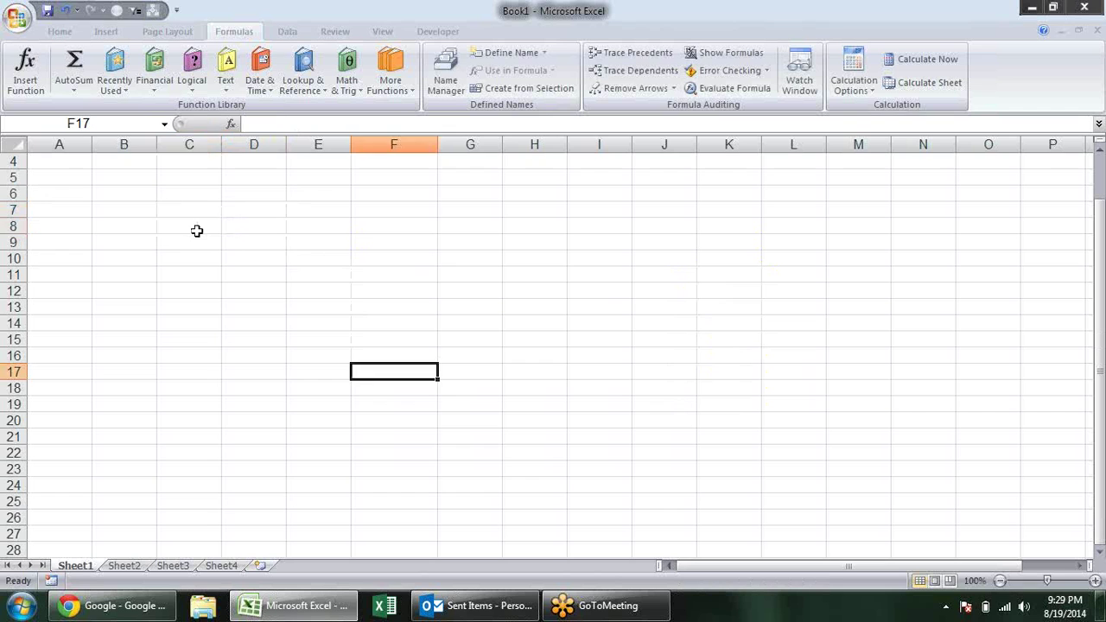
{"action": "left_click", "coordinate": [197, 230]}
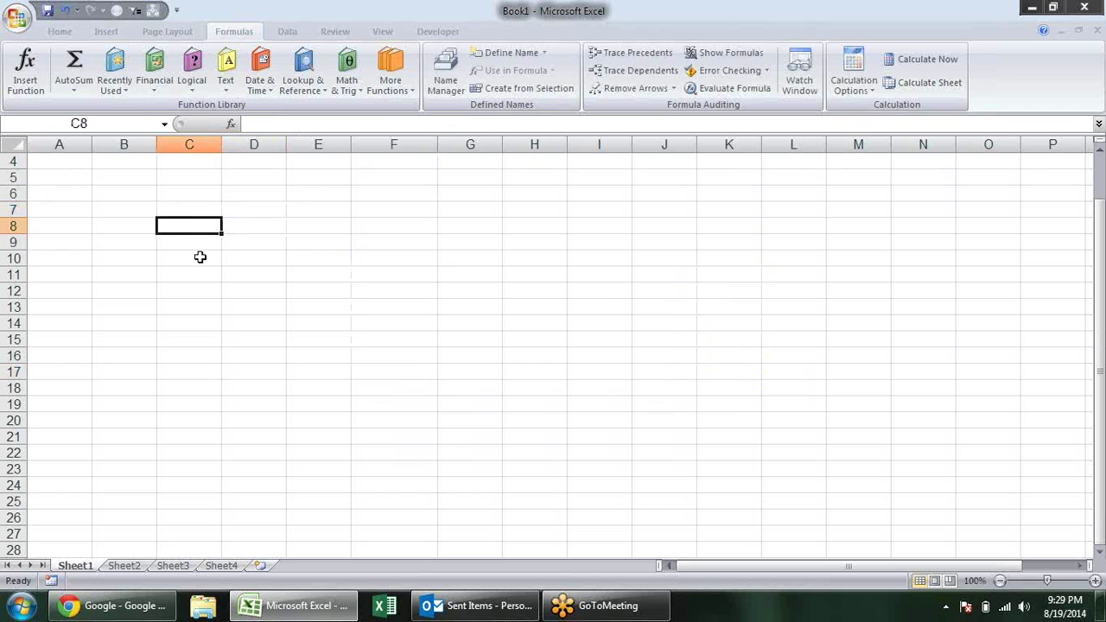
Step: Look over the Lookup & Reference function list, then enter google in C6
{"action": "left_click", "coordinate": [312, 79]}
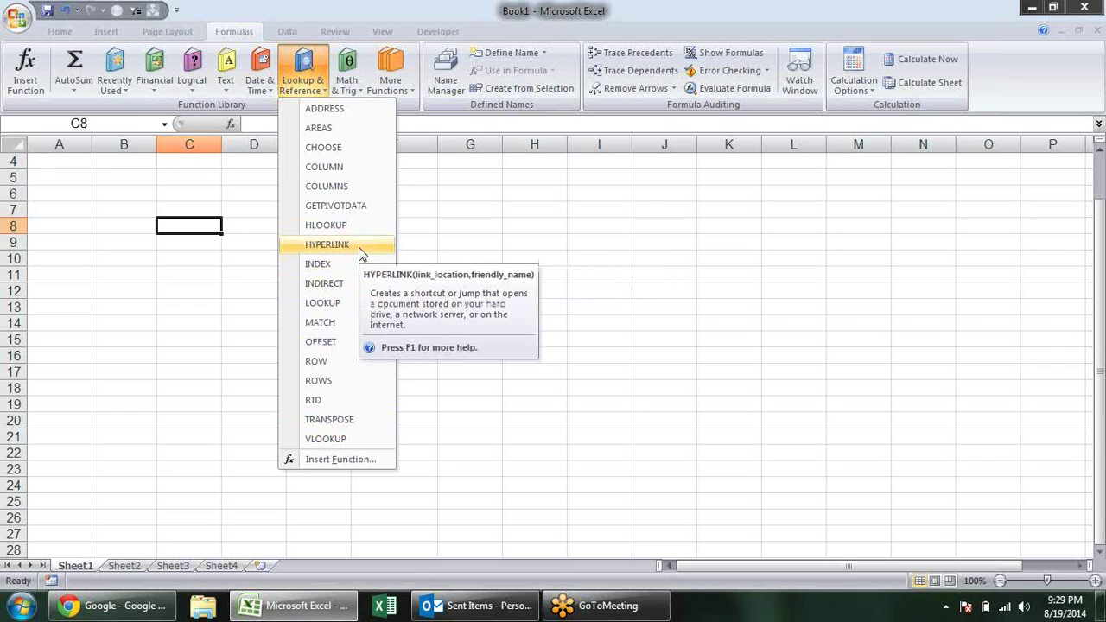
{"action": "left_click", "coordinate": [530, 244]}
{"action": "left_click", "coordinate": [161, 192]}
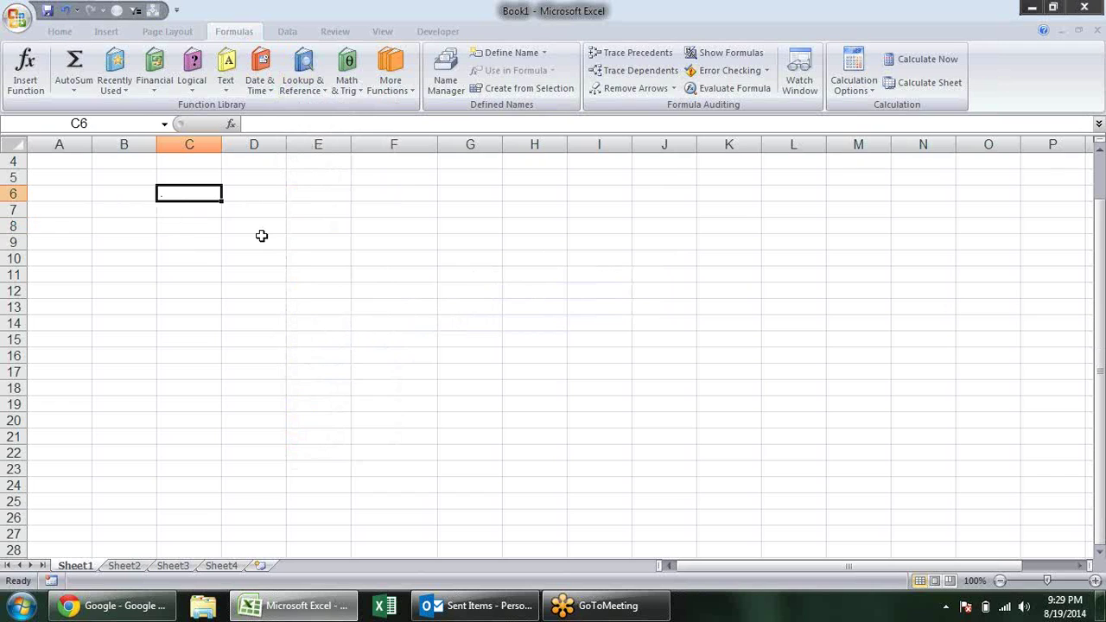
{"action": "type", "text": "google"}
{"action": "key", "text": "Return"}
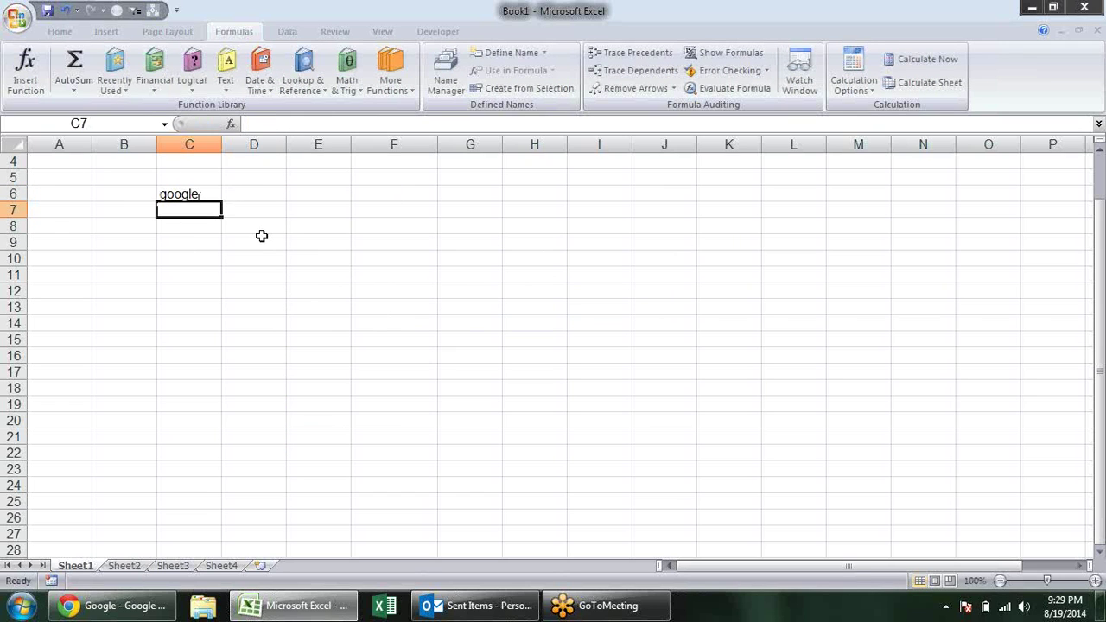
{"action": "left_click", "coordinate": [247, 195]}
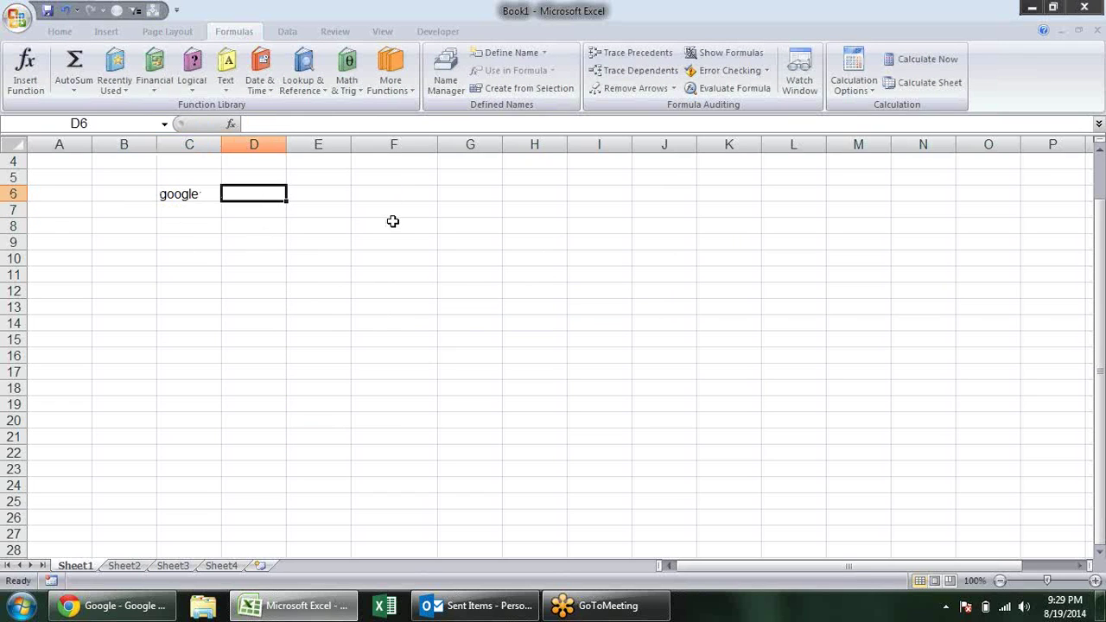
{"action": "type", "text": "=hy"}
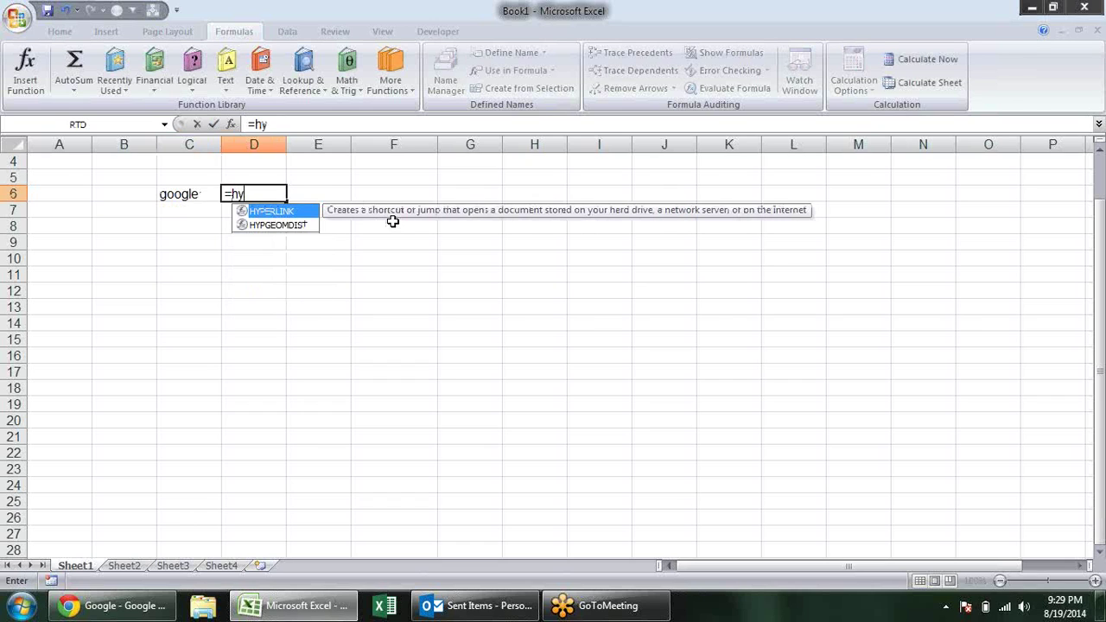
{"action": "key", "text": "Tab"}
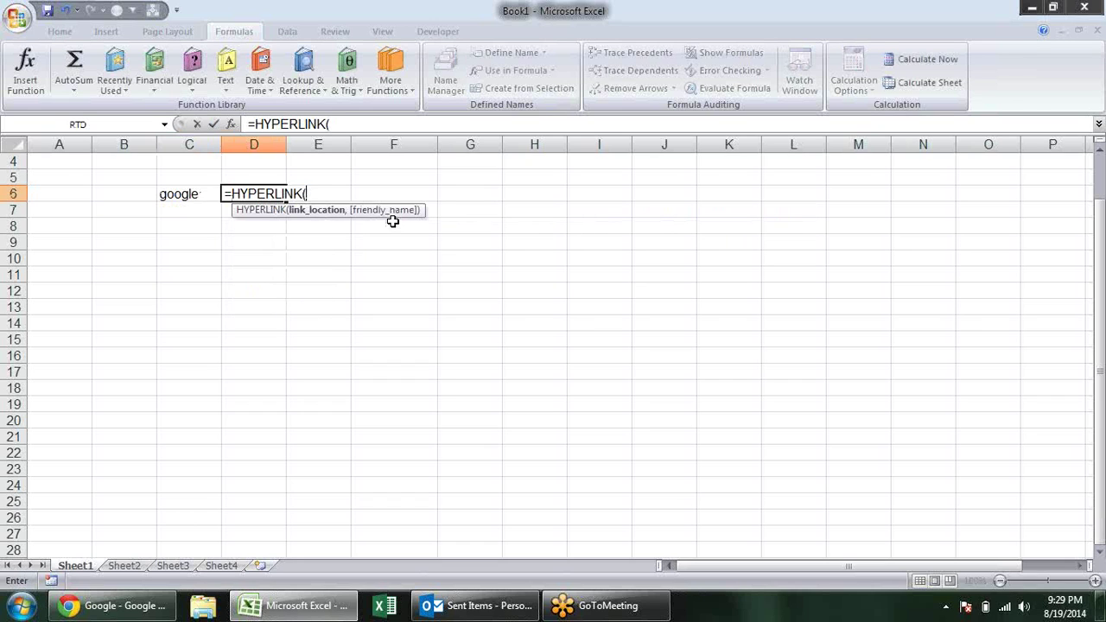
{"action": "type", "text": "htt"}
{"action": "type", "text": "p://"}
{"action": "type", "text": "www"}
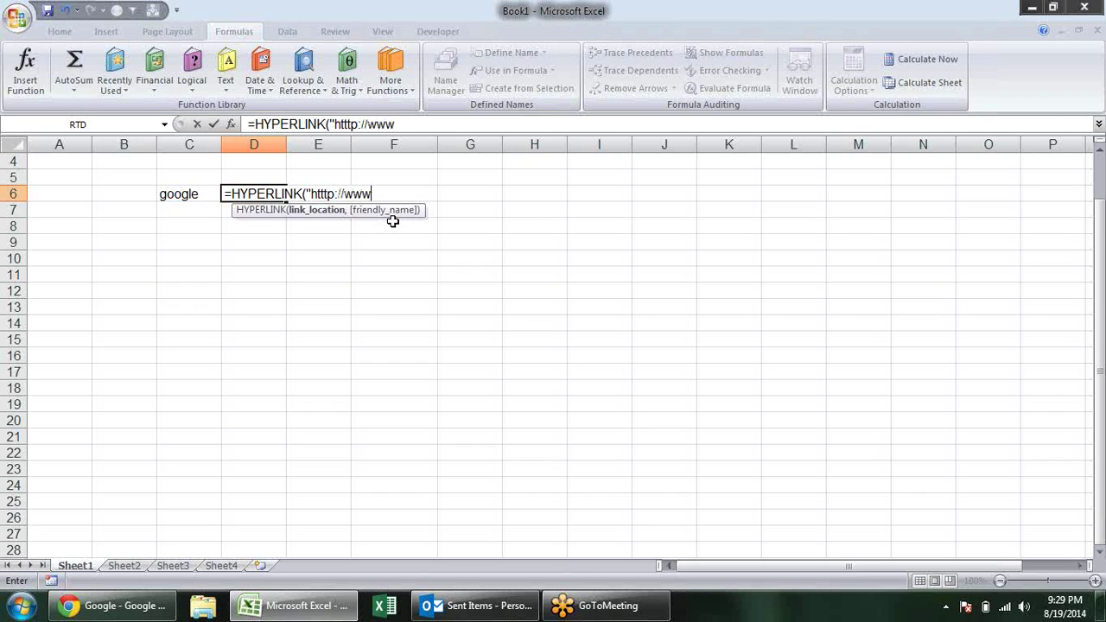
{"action": "type", "text": ".google"}
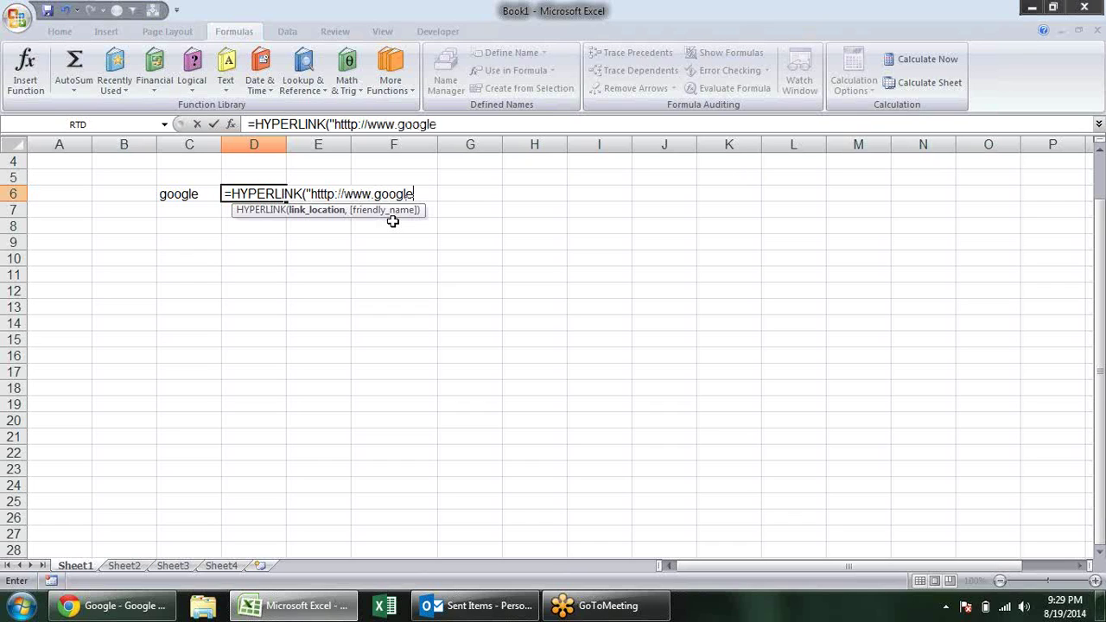
{"action": "type", "text": ".com\""}
{"action": "type", "text": ","}
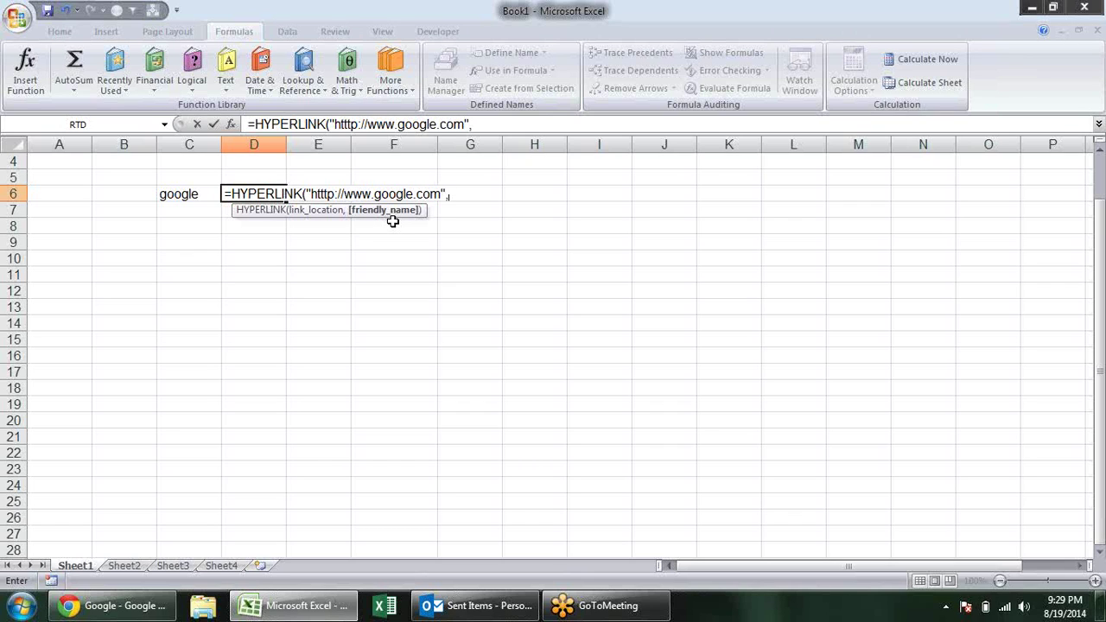
{"action": "type", "text": "\"Go\""}
{"action": "key", "text": "Return"}
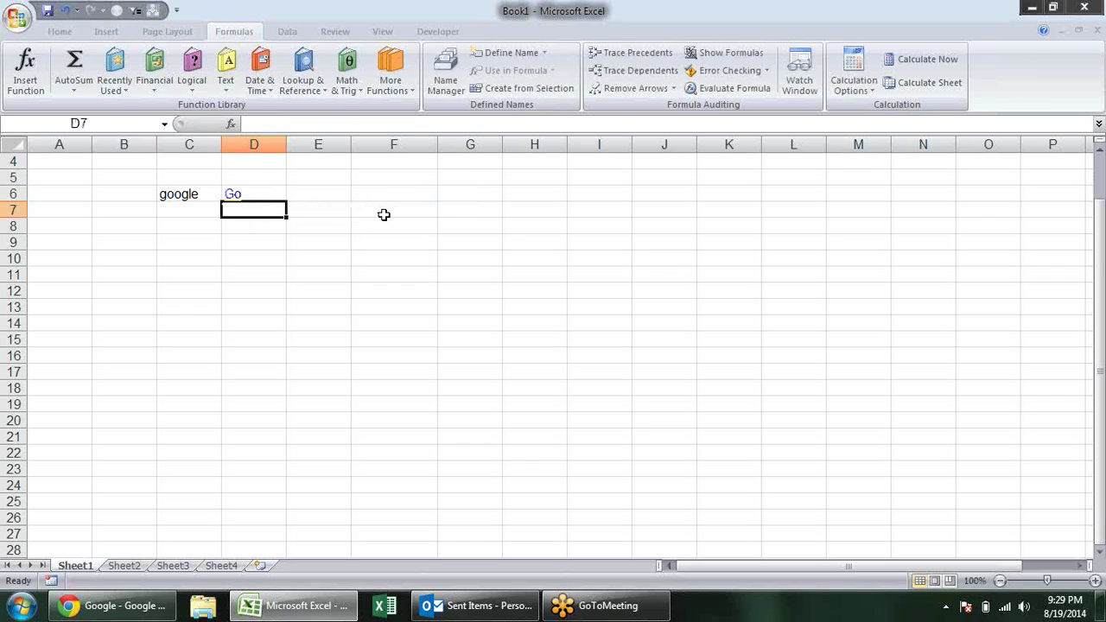
{"action": "key", "text": "Up"}
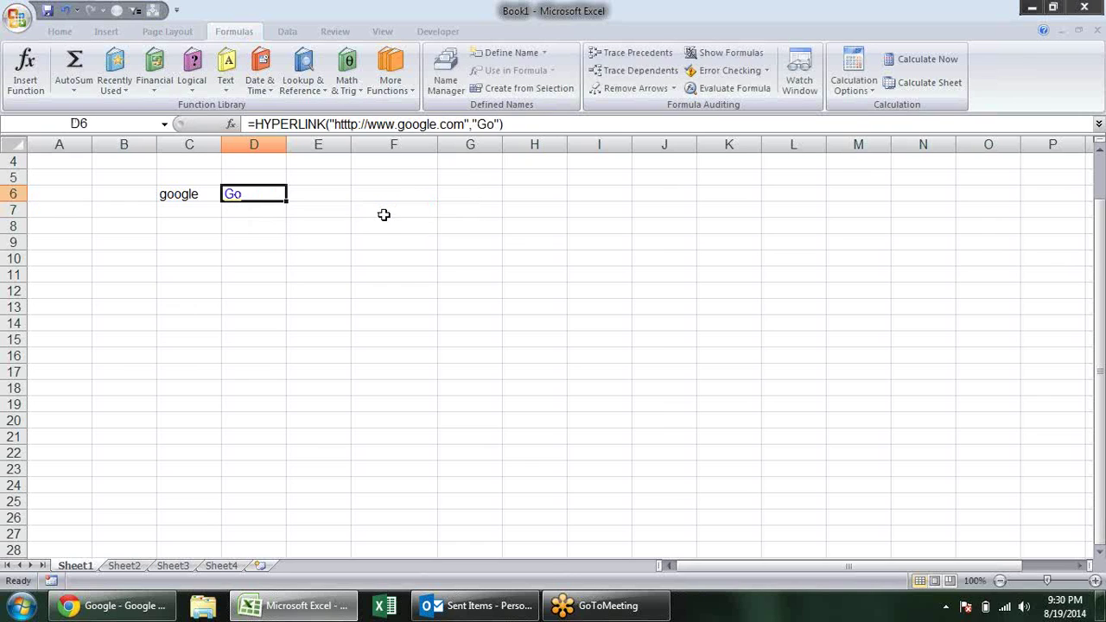
{"action": "key", "text": "F2"}
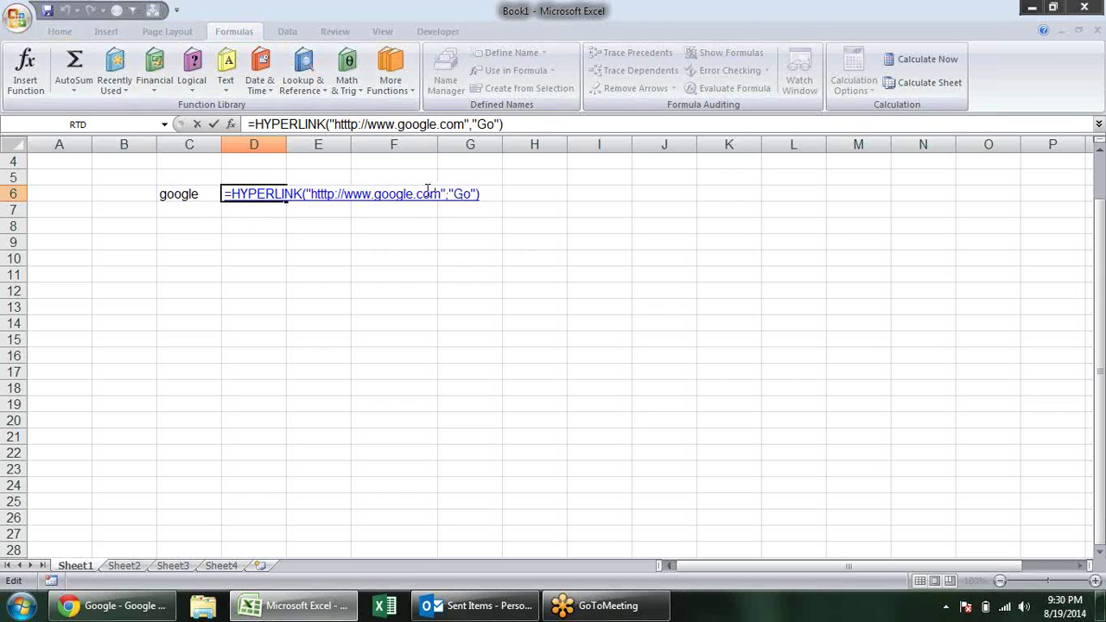
Step: Replace google in D6's link address with "&C6&" so the URL uses C6's site name
{"action": "left_click", "coordinate": [379, 192]}
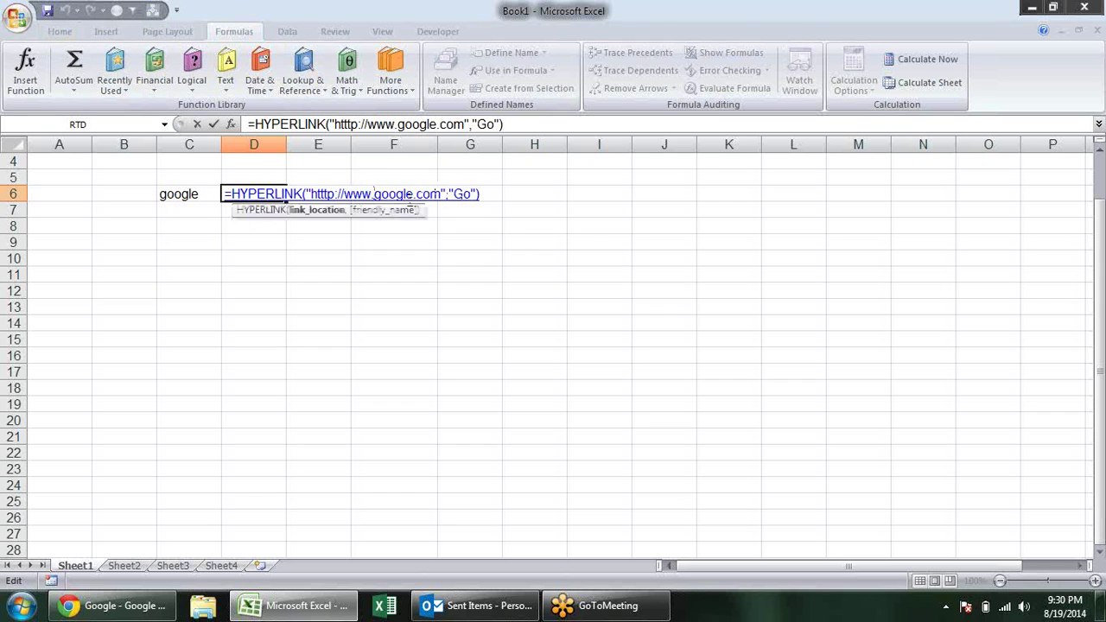
{"action": "type", "text": "\""}
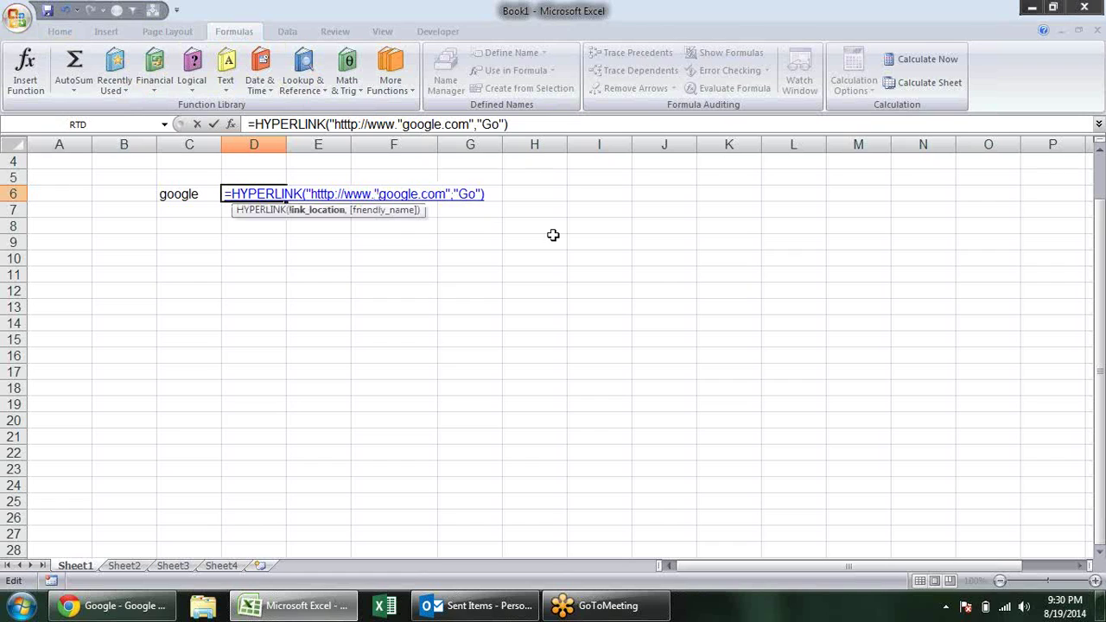
{"action": "type", "text": "&"}
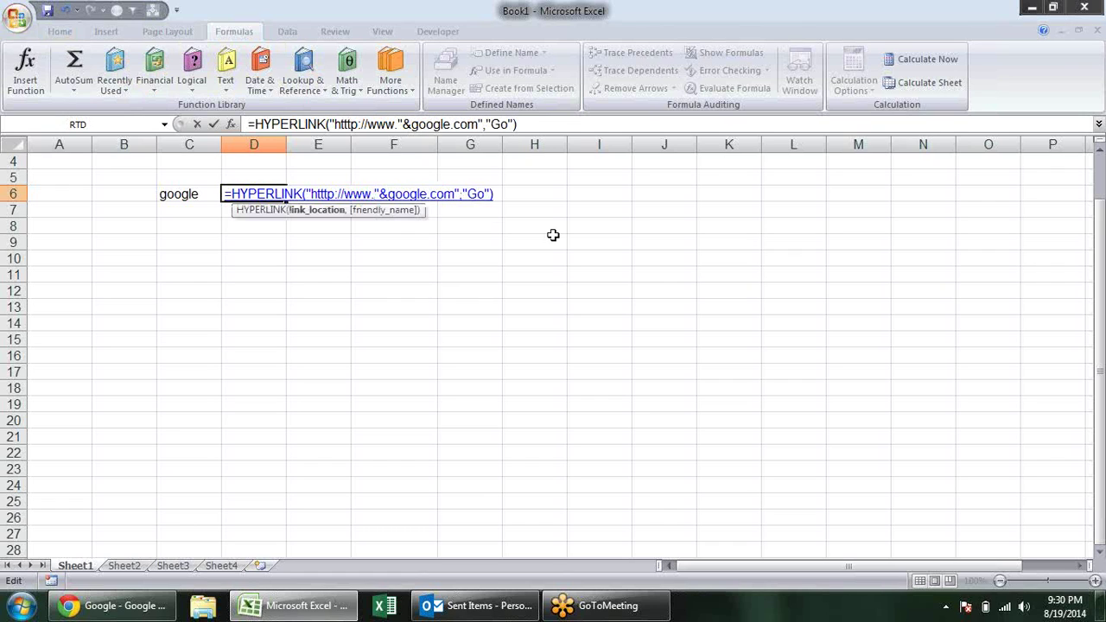
{"action": "key", "text": "Delete"}
{"action": "key", "text": "Delete"}
{"action": "key", "text": "Delete"}
{"action": "key", "text": "Delete"}
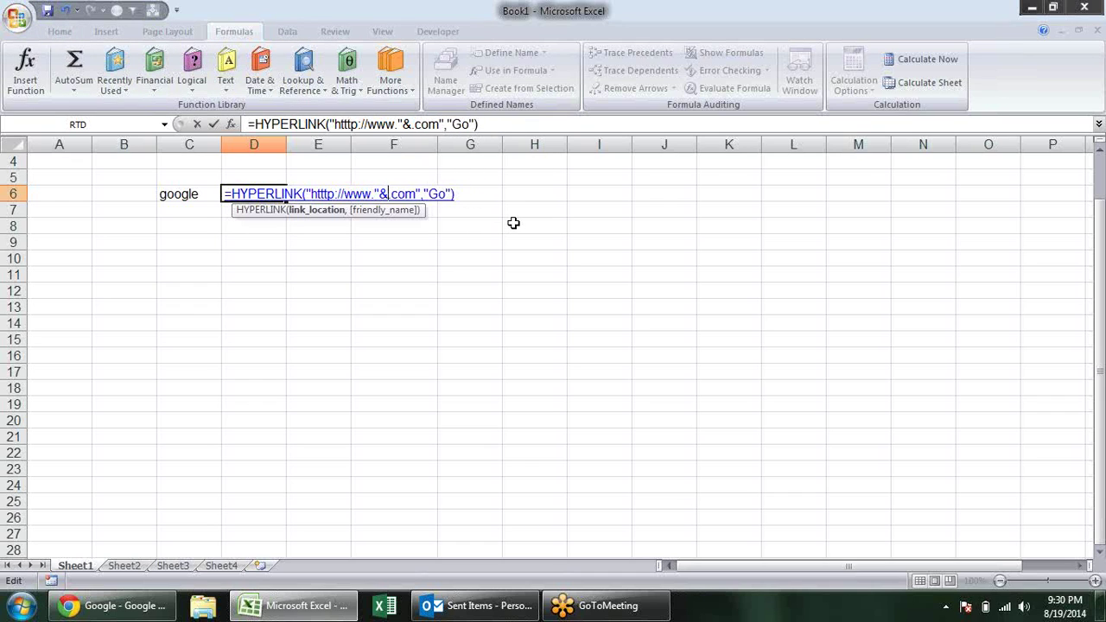
{"action": "left_click", "coordinate": [184, 194]}
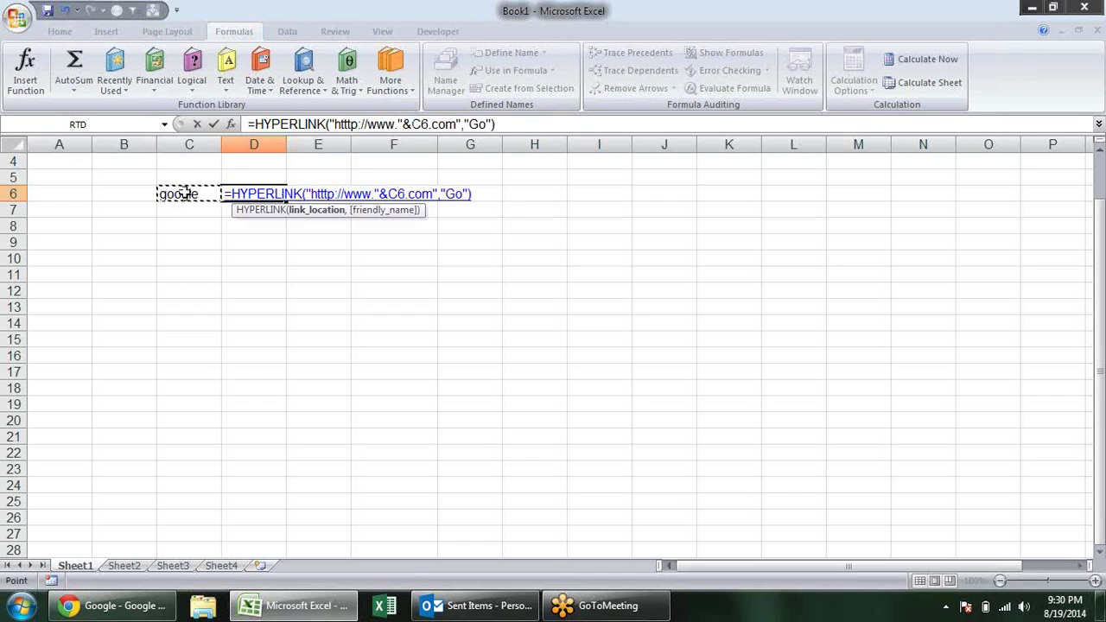
{"action": "type", "text": "&"}
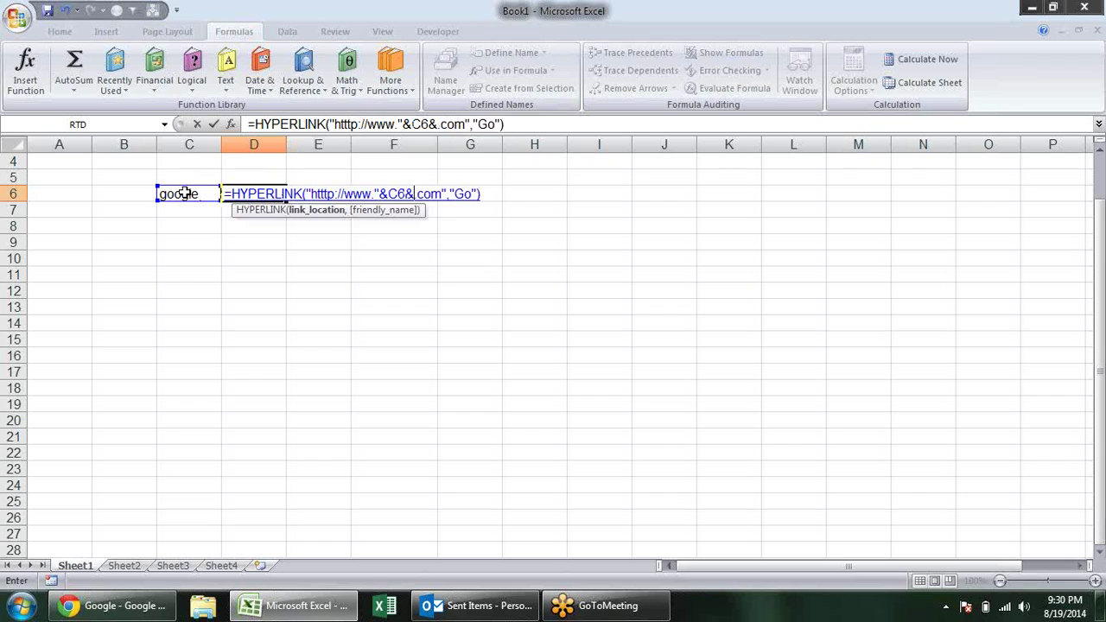
{"action": "type", "text": "\""}
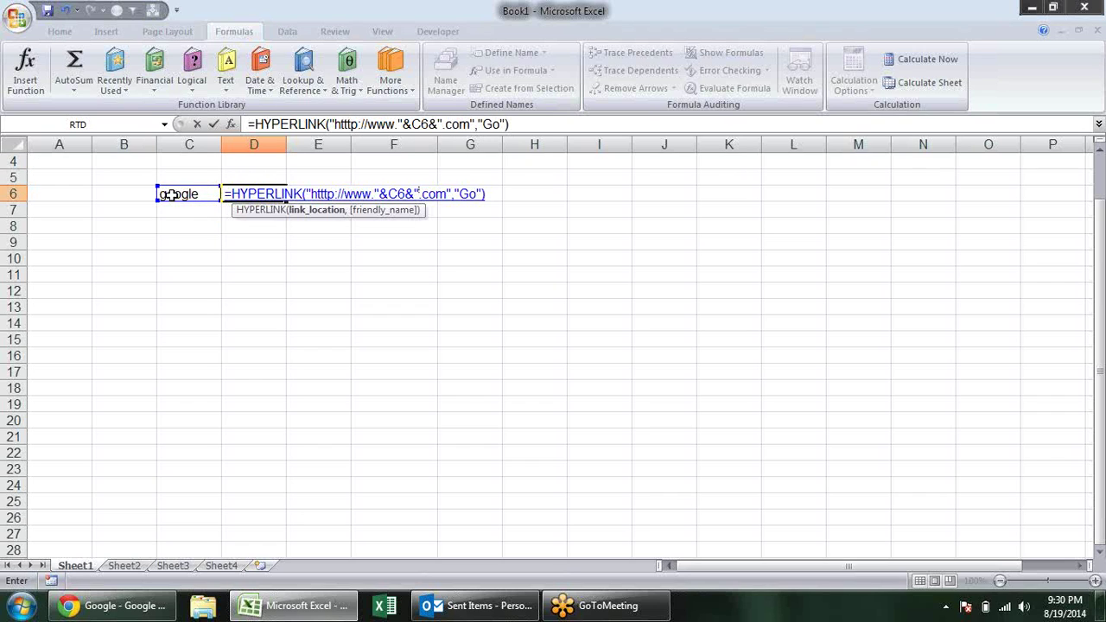
{"action": "key", "text": "Return"}
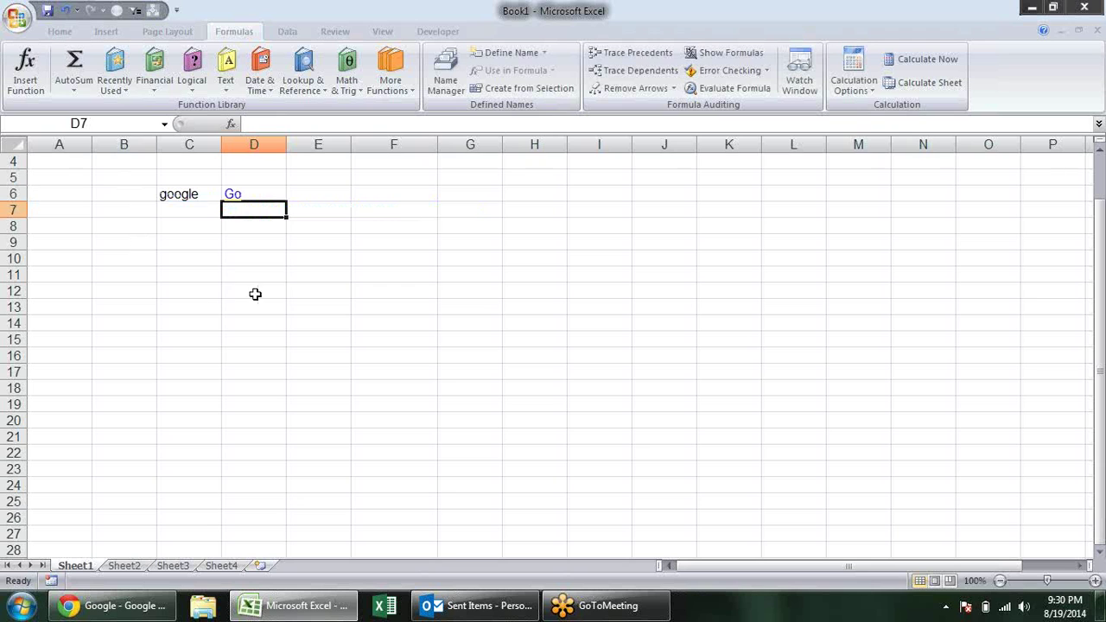
Step: Follow the Go link in D6, accept the security notice, and close the browser
{"action": "left_click", "coordinate": [236, 201]}
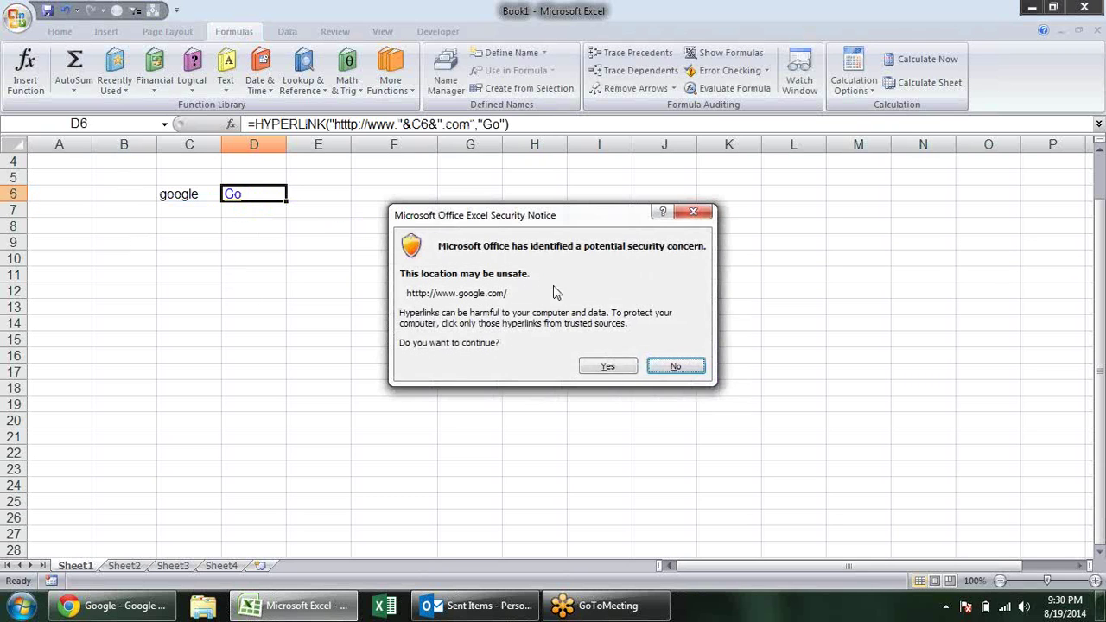
{"action": "left_click", "coordinate": [607, 366]}
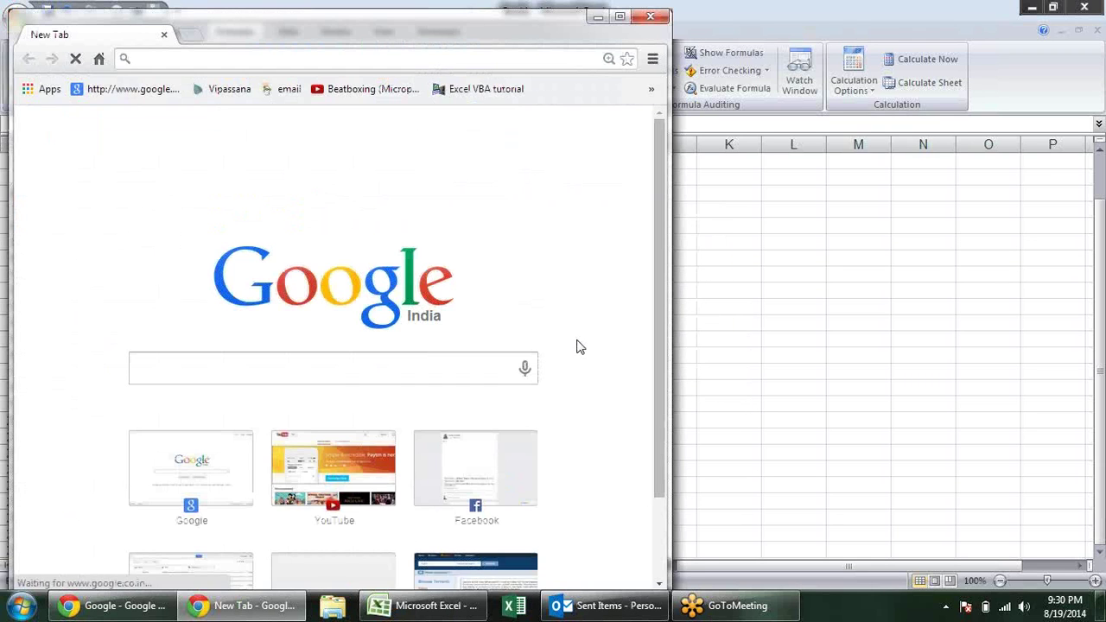
{"action": "left_click", "coordinate": [651, 17]}
Step: Enter facebook in C6, test the Go link past the warning, then close the browser
{"action": "left_click", "coordinate": [194, 209]}
{"action": "left_click", "coordinate": [200, 192]}
{"action": "type", "text": "face"}
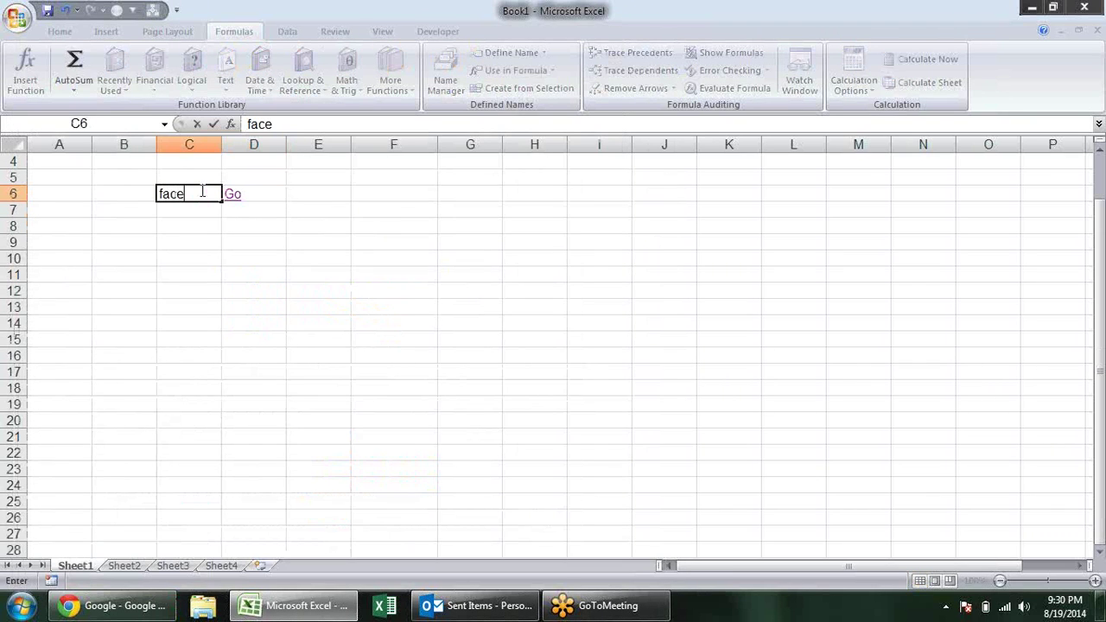
{"action": "type", "text": "book"}
{"action": "key", "text": "Return"}
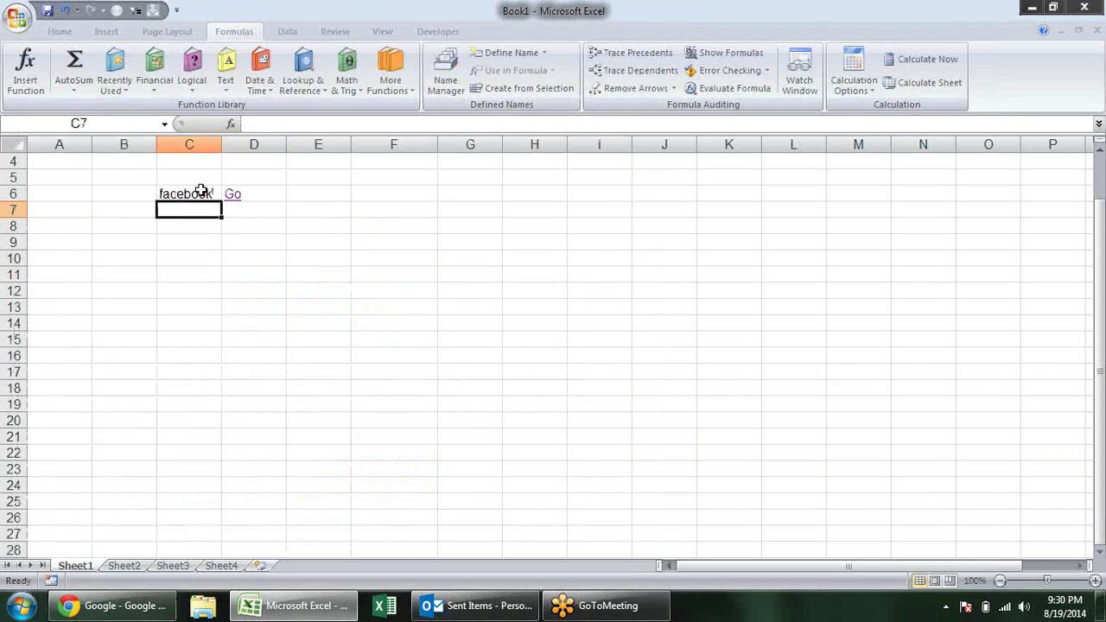
{"action": "left_click", "coordinate": [235, 195]}
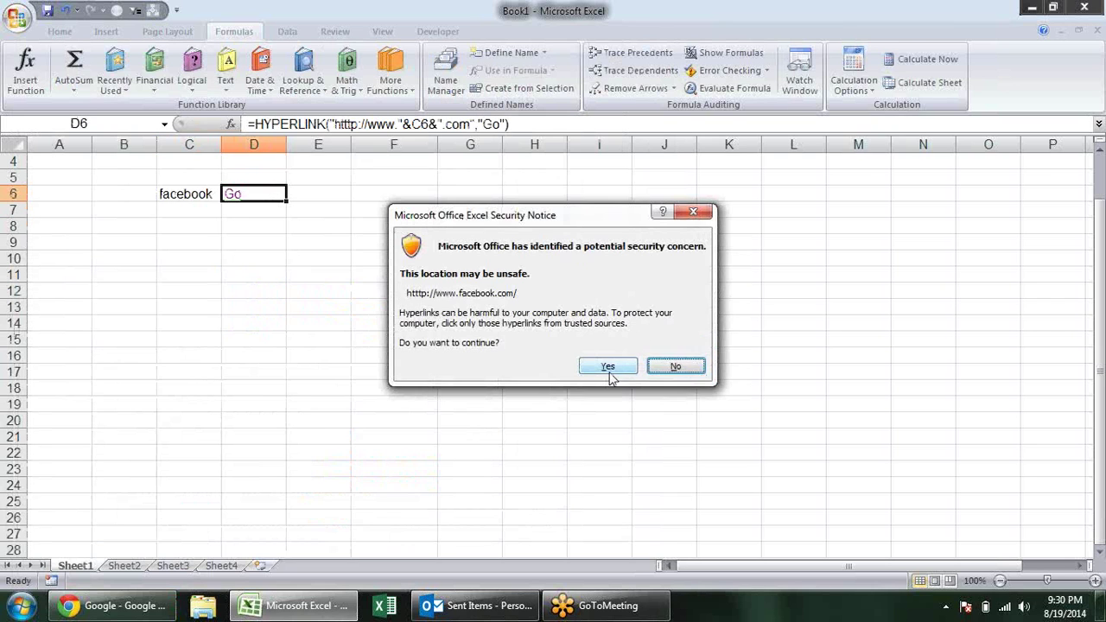
{"action": "left_click", "coordinate": [609, 372]}
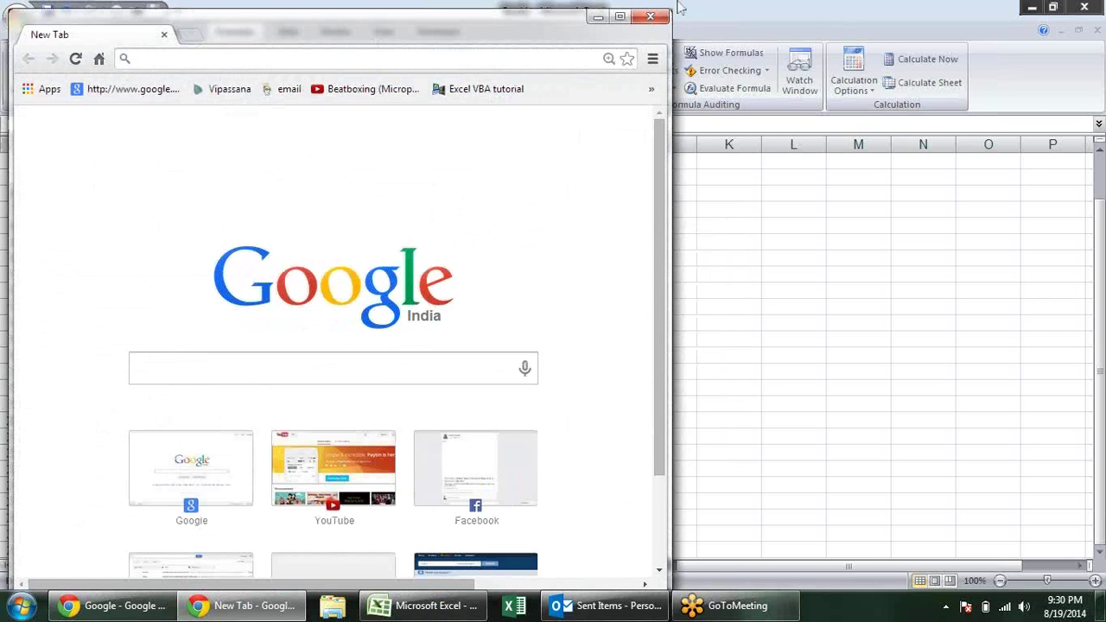
{"action": "left_click", "coordinate": [649, 16]}
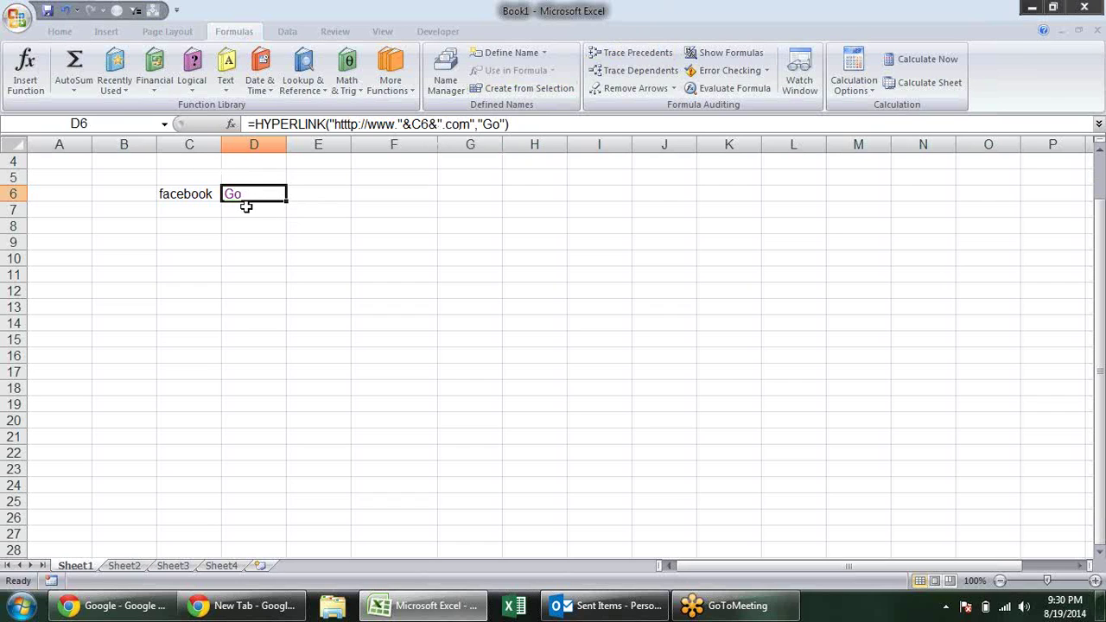
{"action": "mouse_move", "coordinate": [231, 197]}
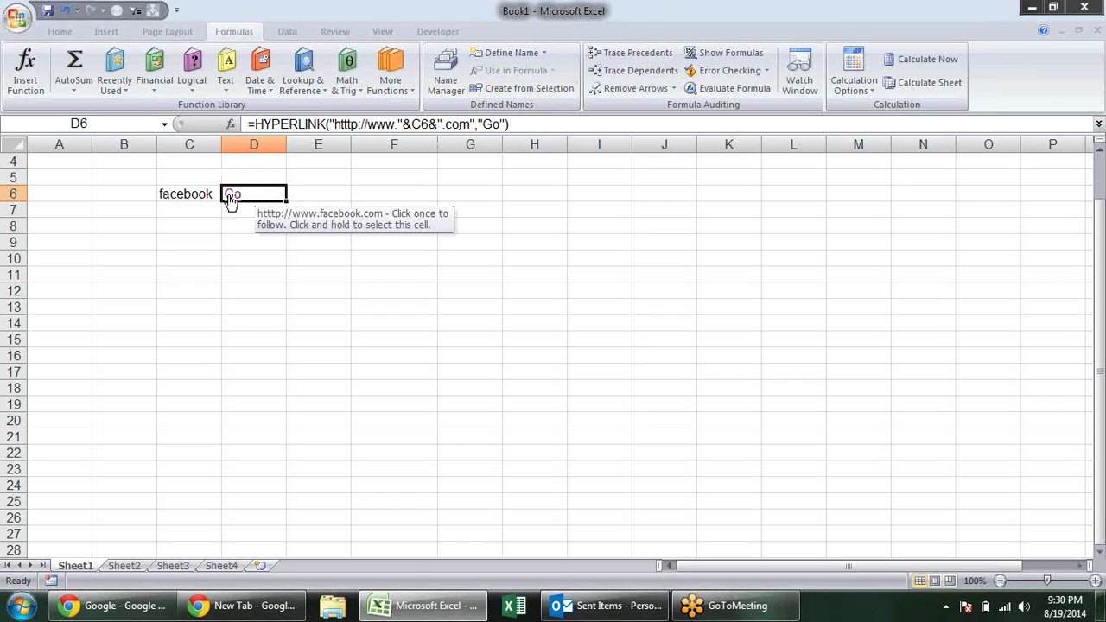
{"action": "left_click", "coordinate": [231, 199]}
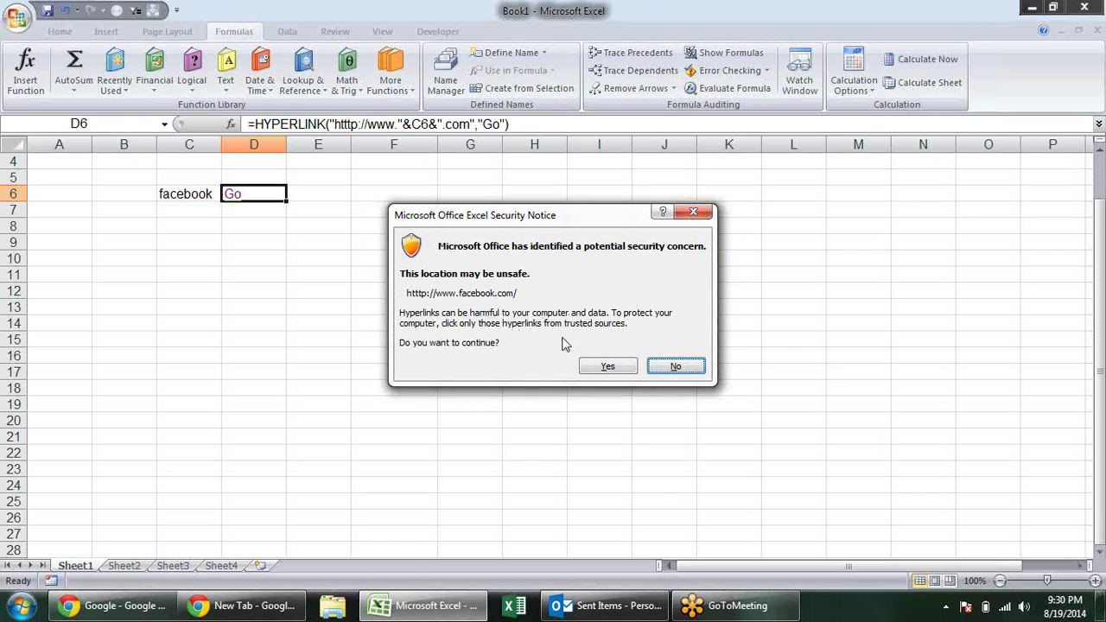
{"action": "left_click", "coordinate": [605, 367]}
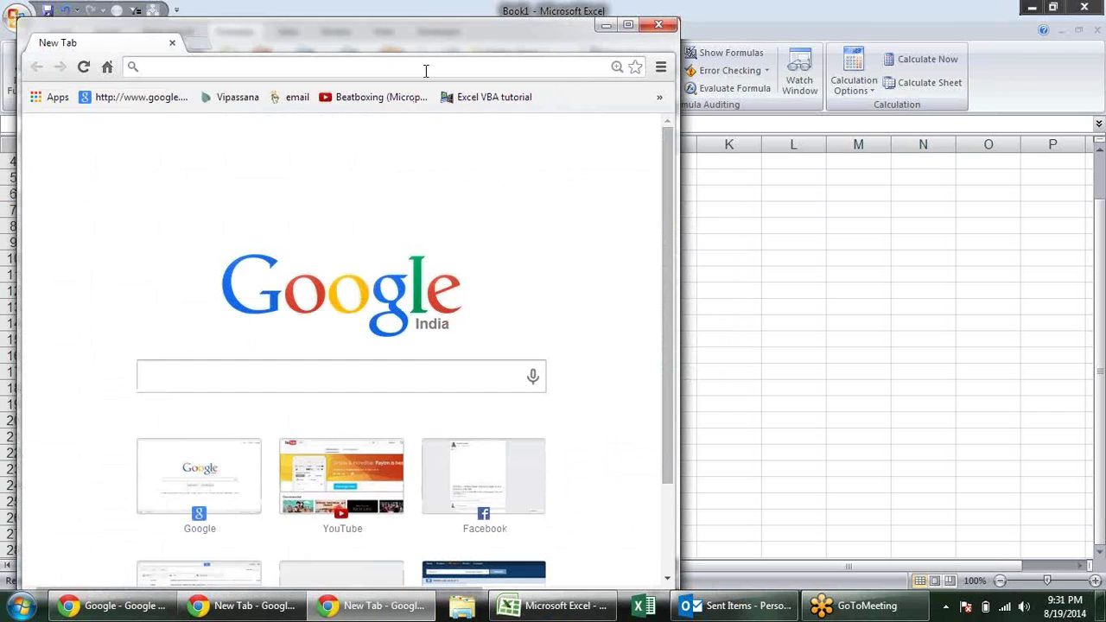
{"action": "type", "text": "facebook.com"}
{"action": "key", "text": "Return"}
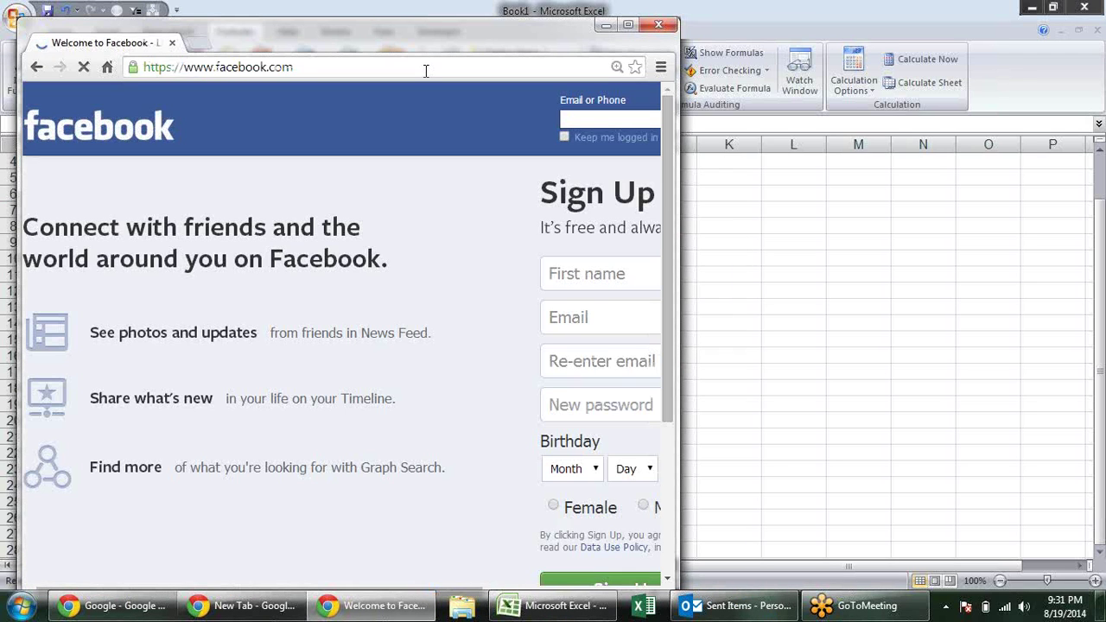
{"action": "left_click", "coordinate": [426, 70]}
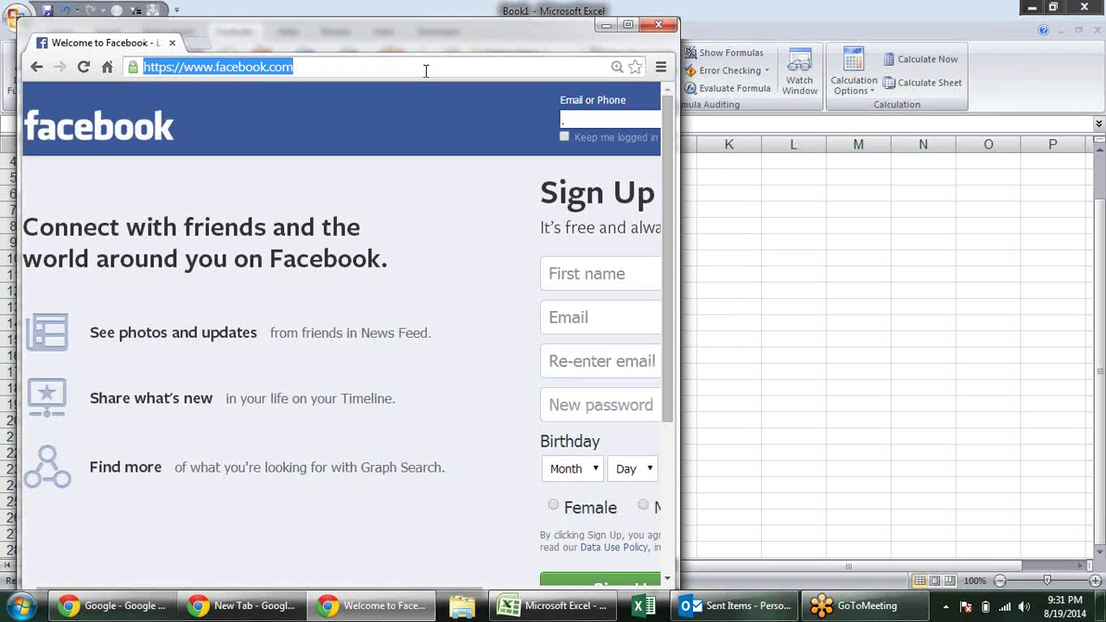
{"action": "left_click", "coordinate": [658, 24]}
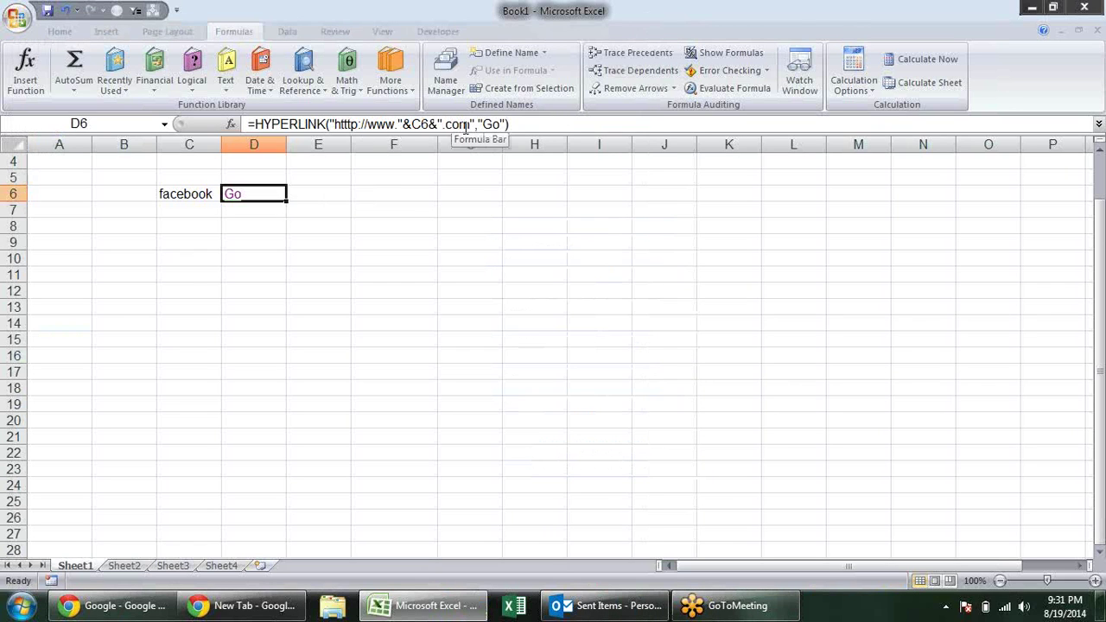
Step: Rebuild D6's link formula from the pasted facebook address, concatenating C7 as the site name
{"action": "left_click_drag", "start_coordinate": [471, 125], "coordinate": [341, 127]}
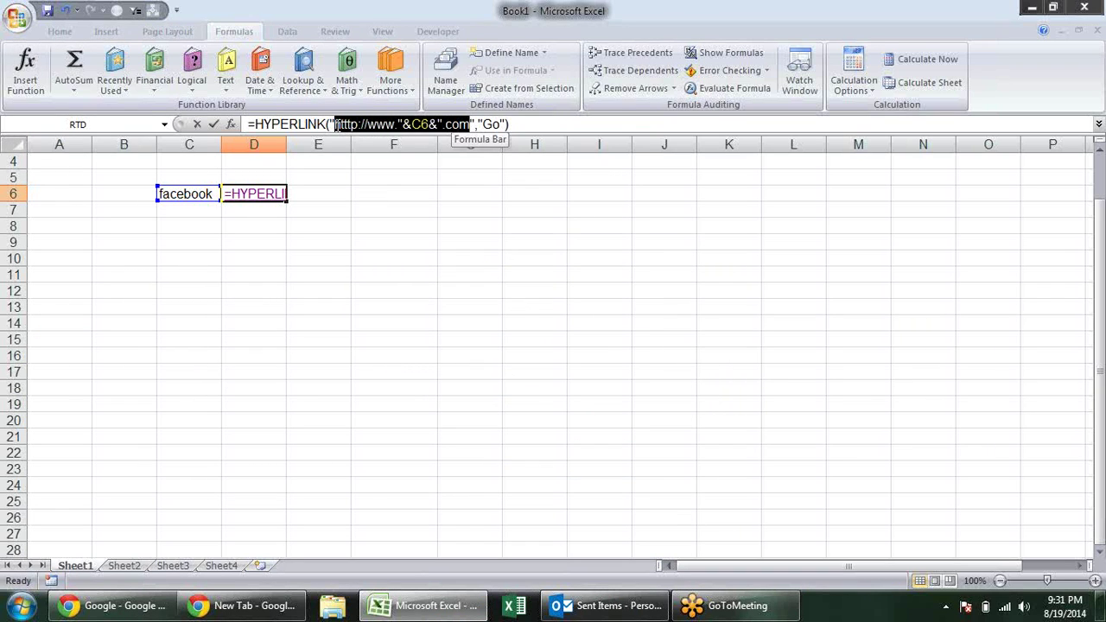
{"action": "type", "text": "https://www.facebook.com/"}
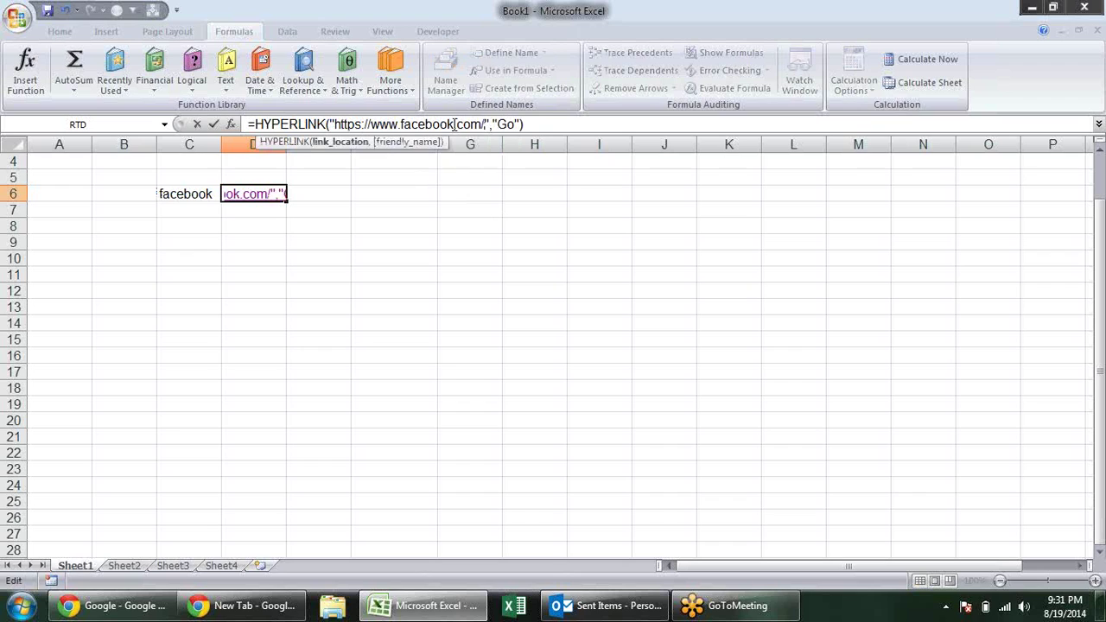
{"action": "left_click_drag", "start_coordinate": [438, 124], "coordinate": [402, 125]}
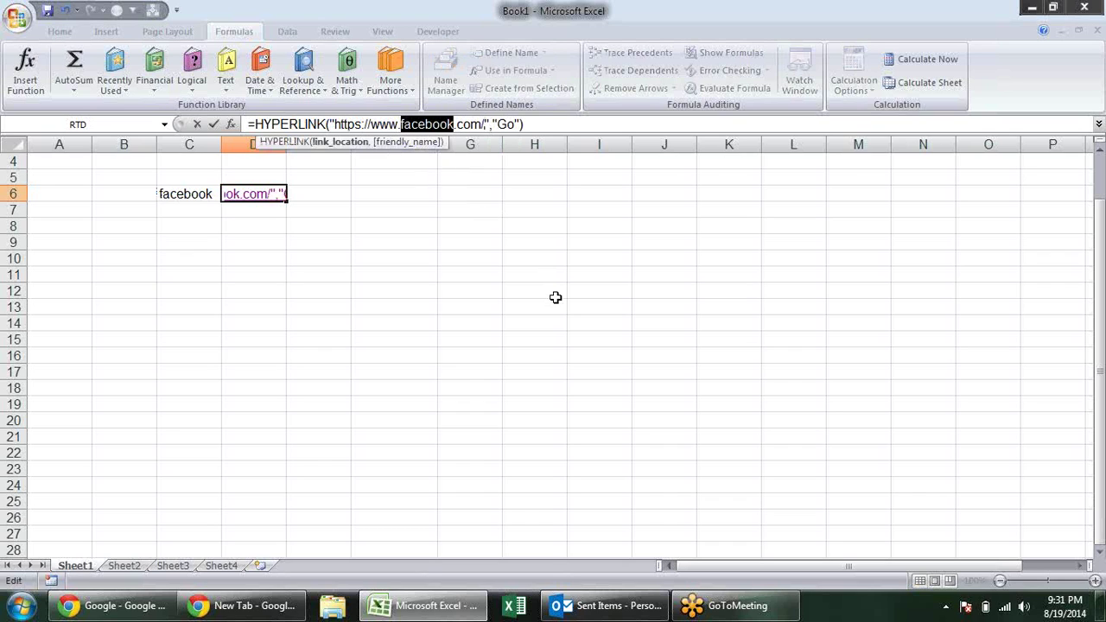
{"action": "type", "text": "\"&"}
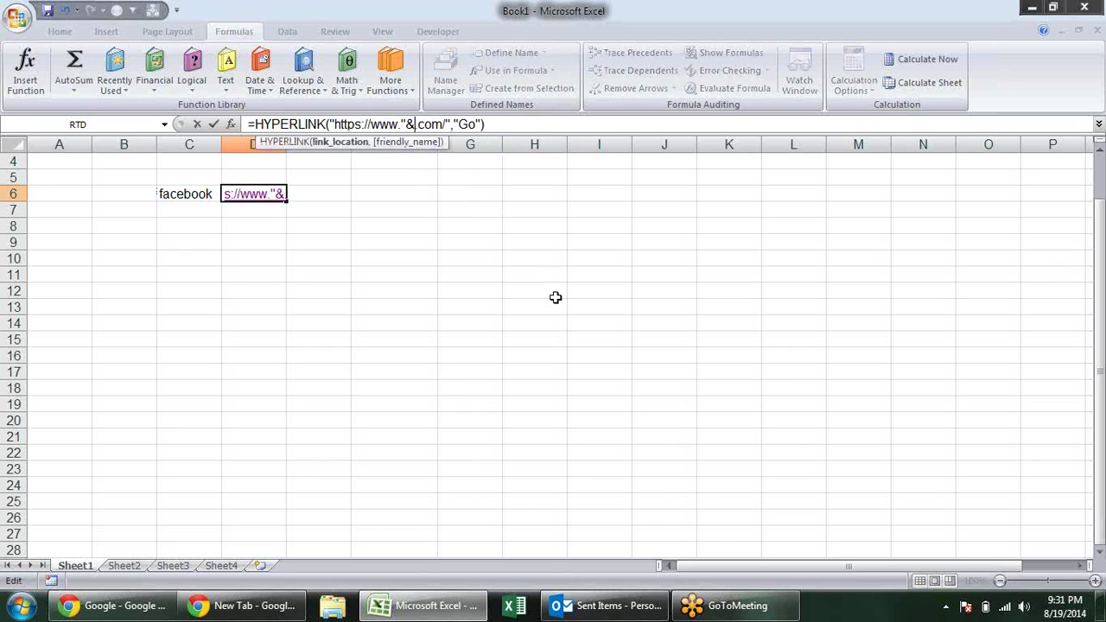
{"action": "left_click", "coordinate": [212, 212]}
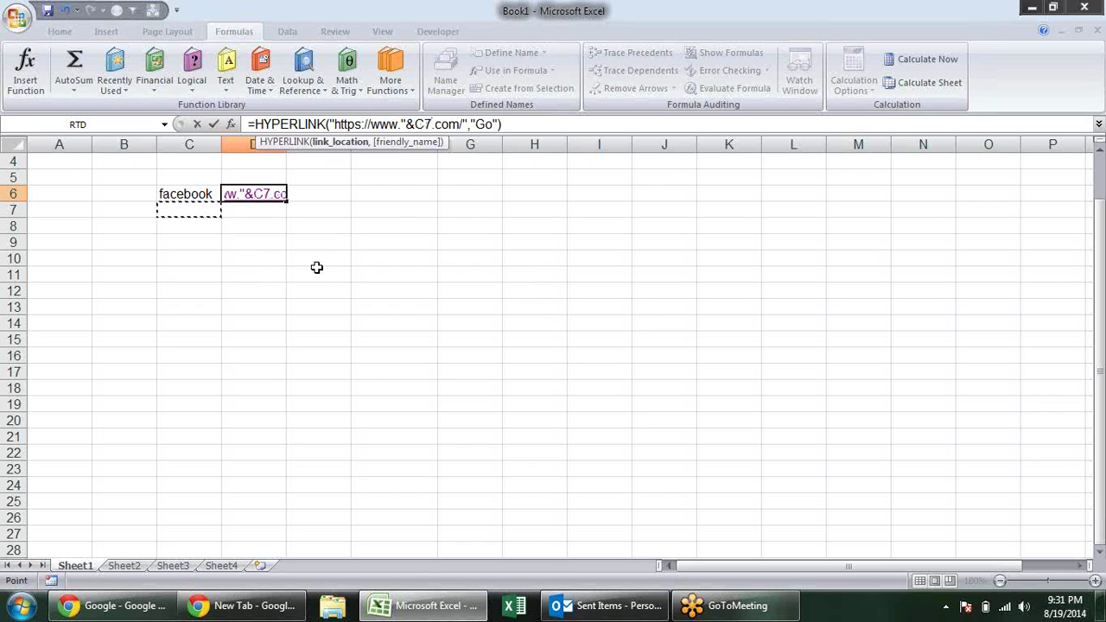
{"action": "type", "text": "&\""}
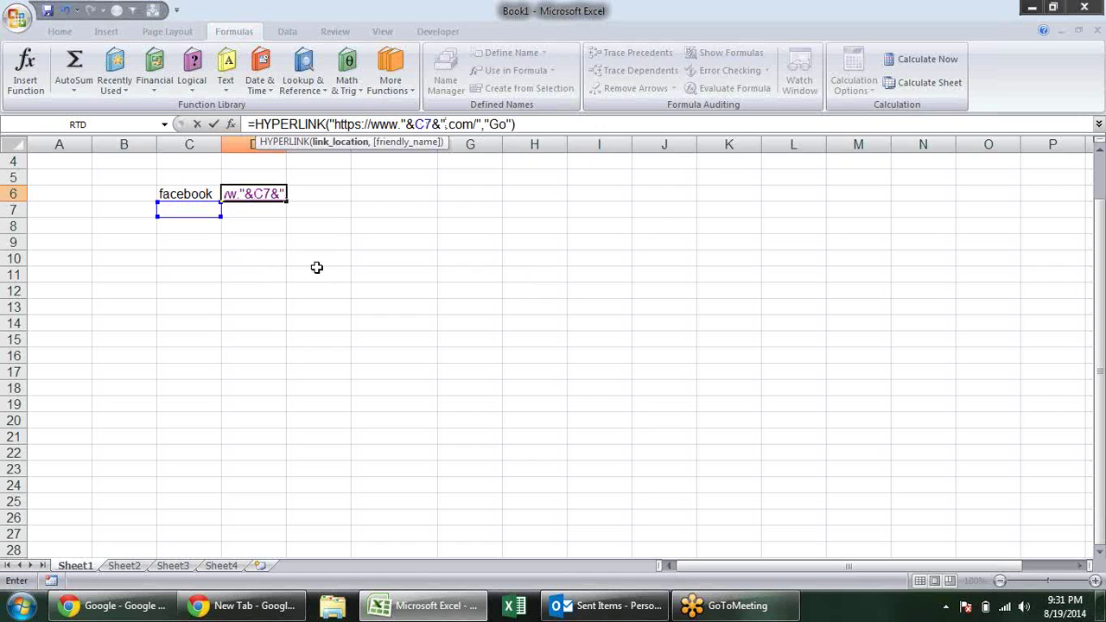
{"action": "key", "text": "Return"}
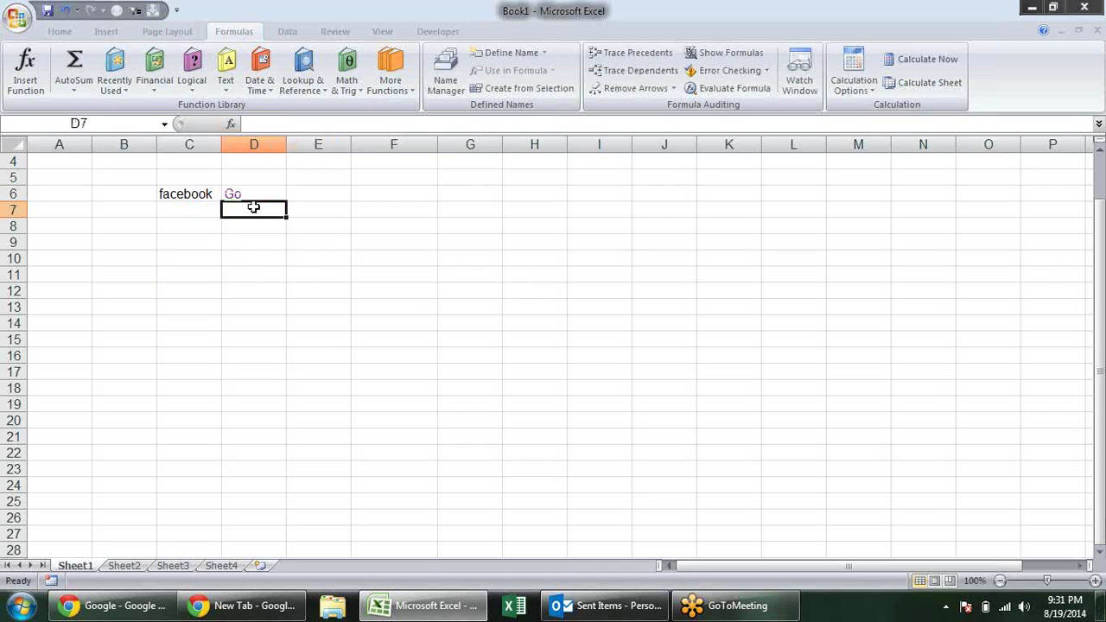
Step: Test Go, dismiss the connection error, drop the trailing slash after .com, and retry
{"action": "left_click", "coordinate": [231, 195]}
{"action": "left_click", "coordinate": [553, 341]}
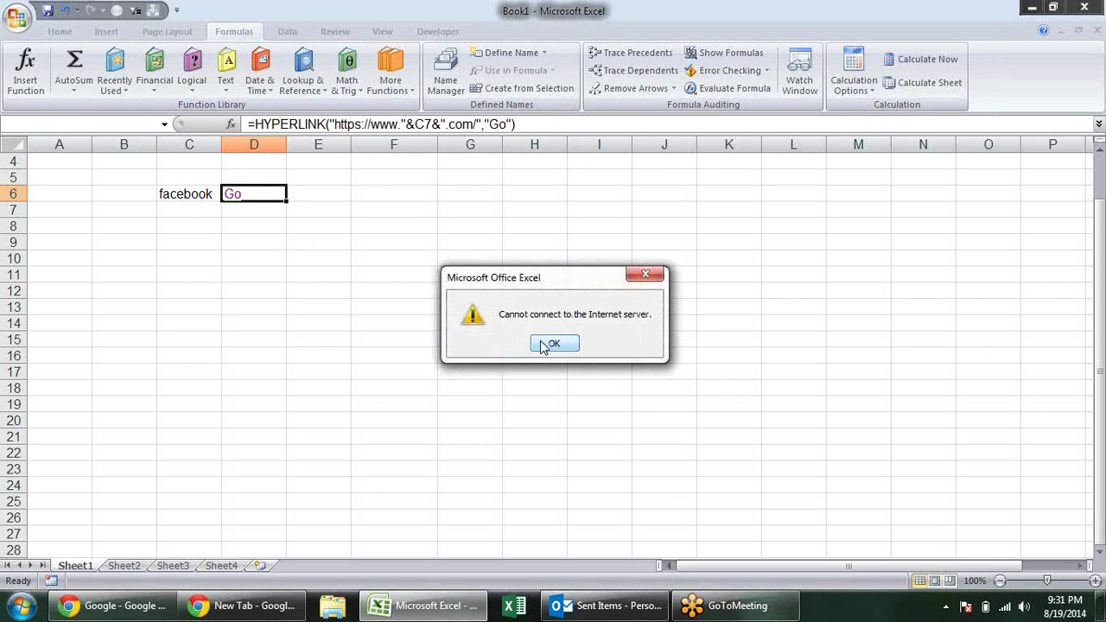
{"action": "left_click", "coordinate": [476, 124]}
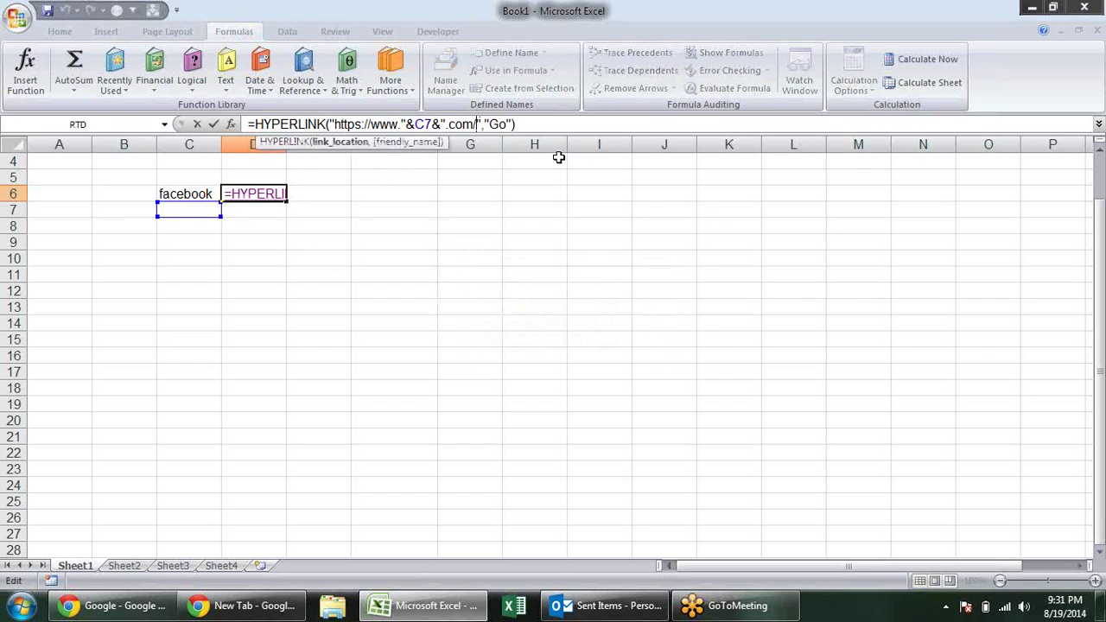
{"action": "key", "text": "BackSpace"}
{"action": "key", "text": "Return"}
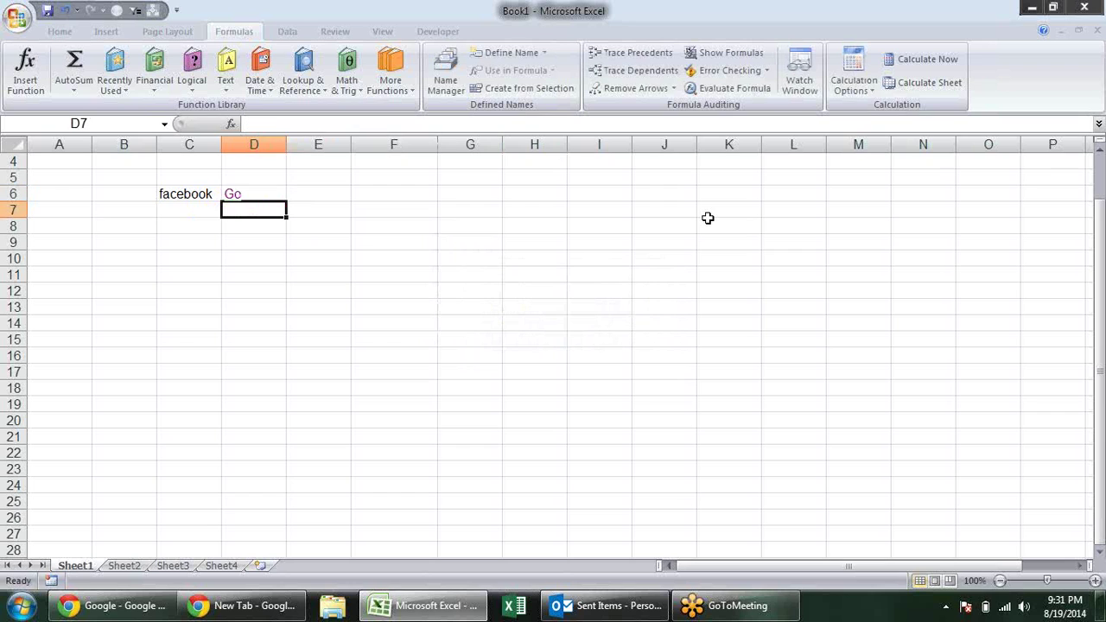
{"action": "left_click", "coordinate": [233, 195]}
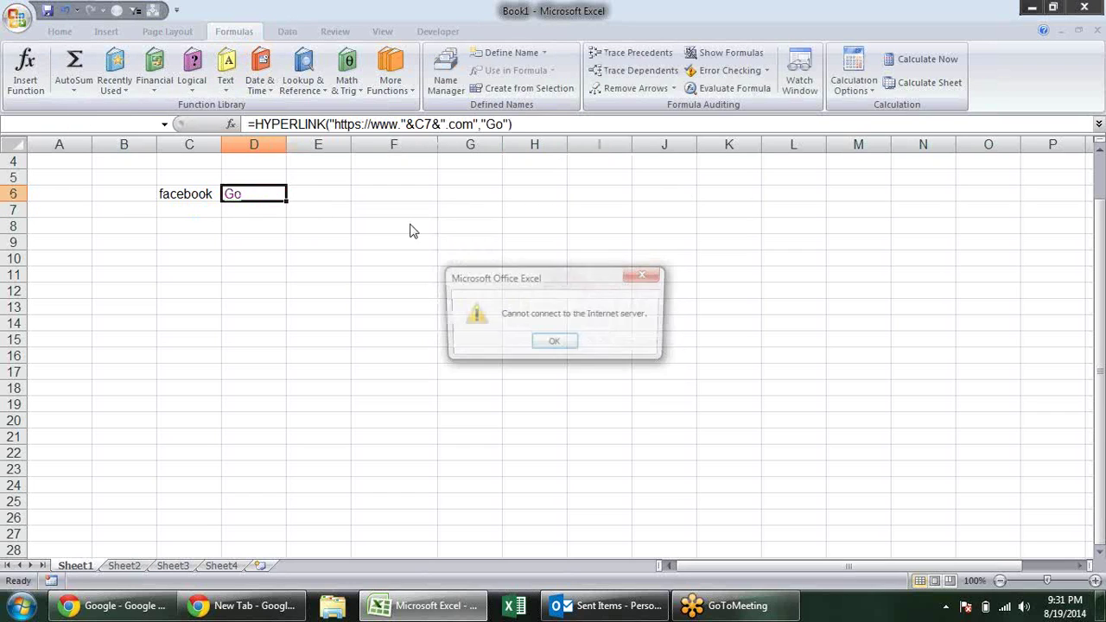
Step: Dismiss the error, repoint D6's formula from C7 to C6, and follow Go to facebook.com
{"action": "left_click", "coordinate": [554, 344]}
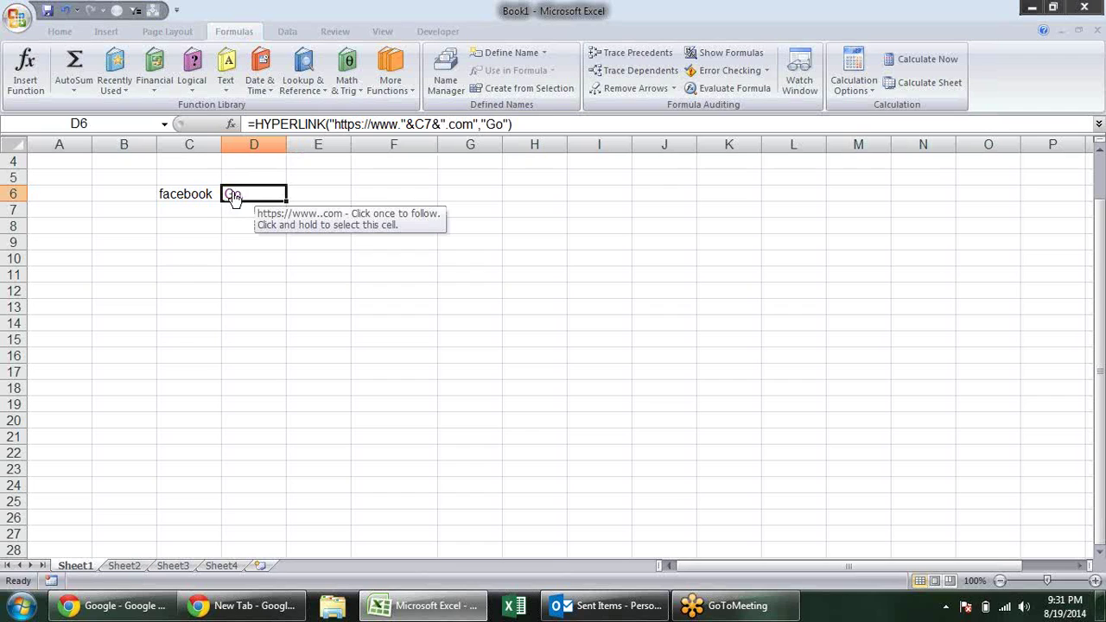
{"action": "left_click", "coordinate": [422, 123]}
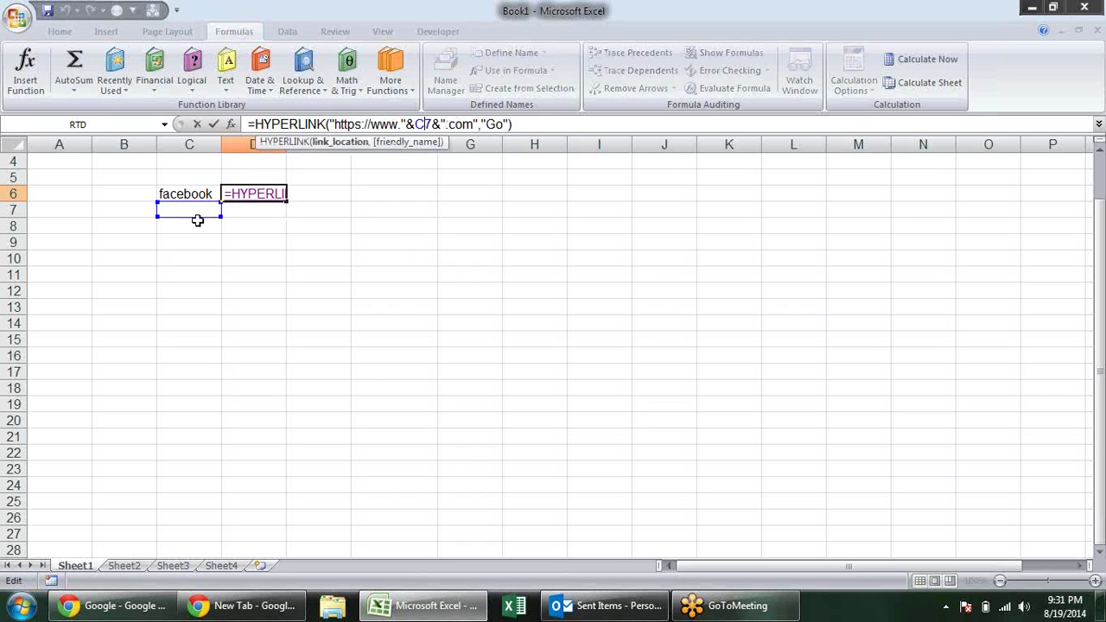
{"action": "left_click_drag", "start_coordinate": [190, 218], "coordinate": [197, 195]}
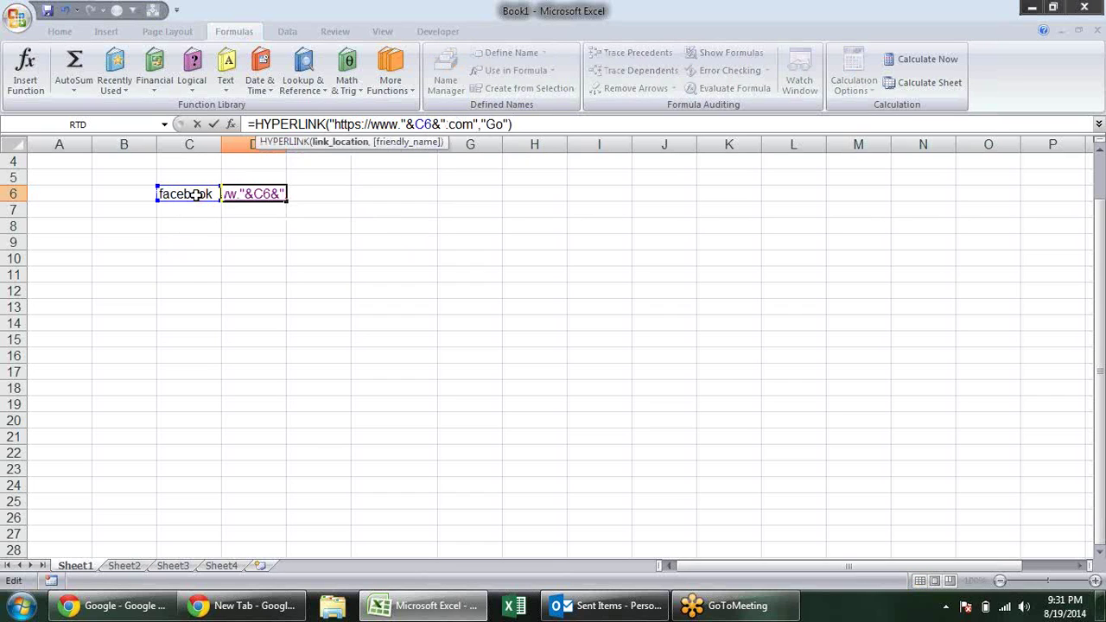
{"action": "key", "text": "Return"}
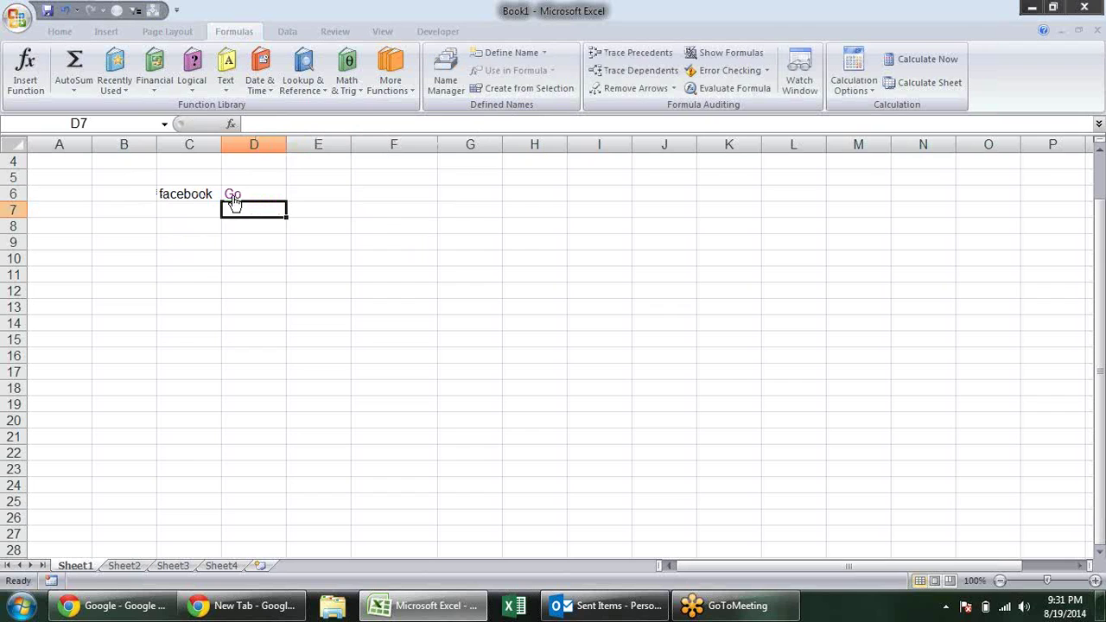
{"action": "left_click", "coordinate": [233, 197]}
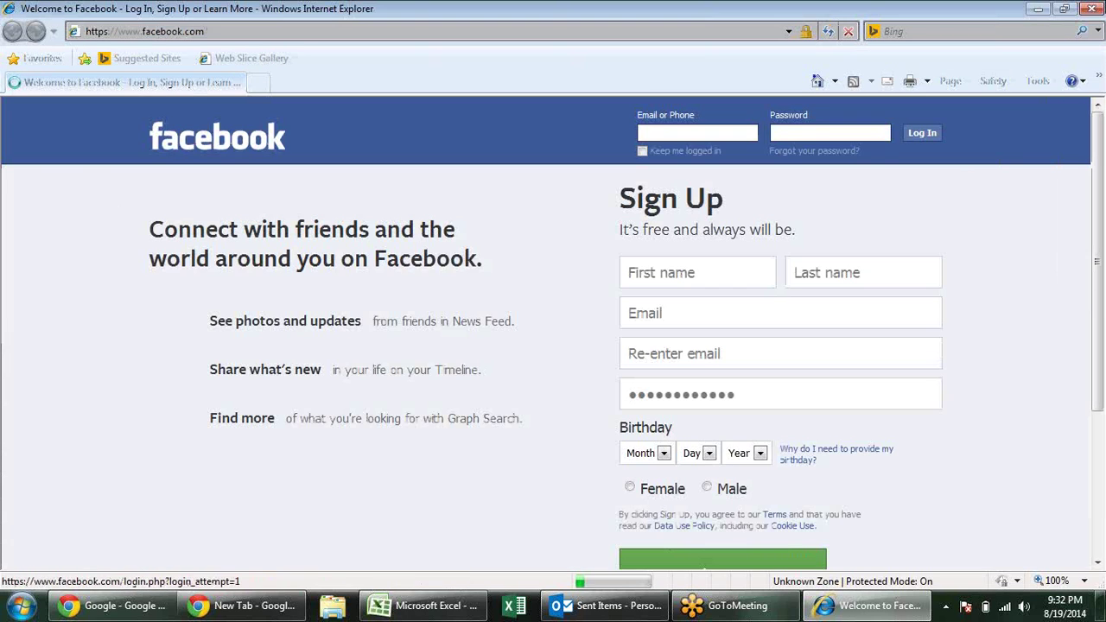
Step: Close the facebook window, enter rediff in C6, and follow Go past the security alert
{"action": "key", "text": "alt+F4"}
{"action": "left_click", "coordinate": [190, 195]}
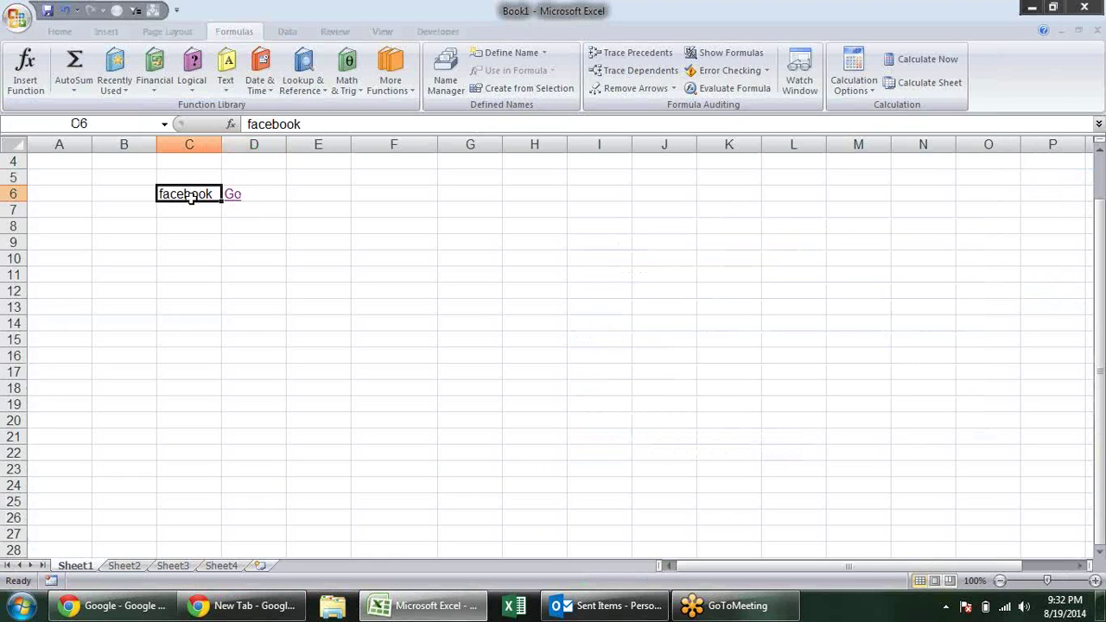
{"action": "type", "text": "redi"}
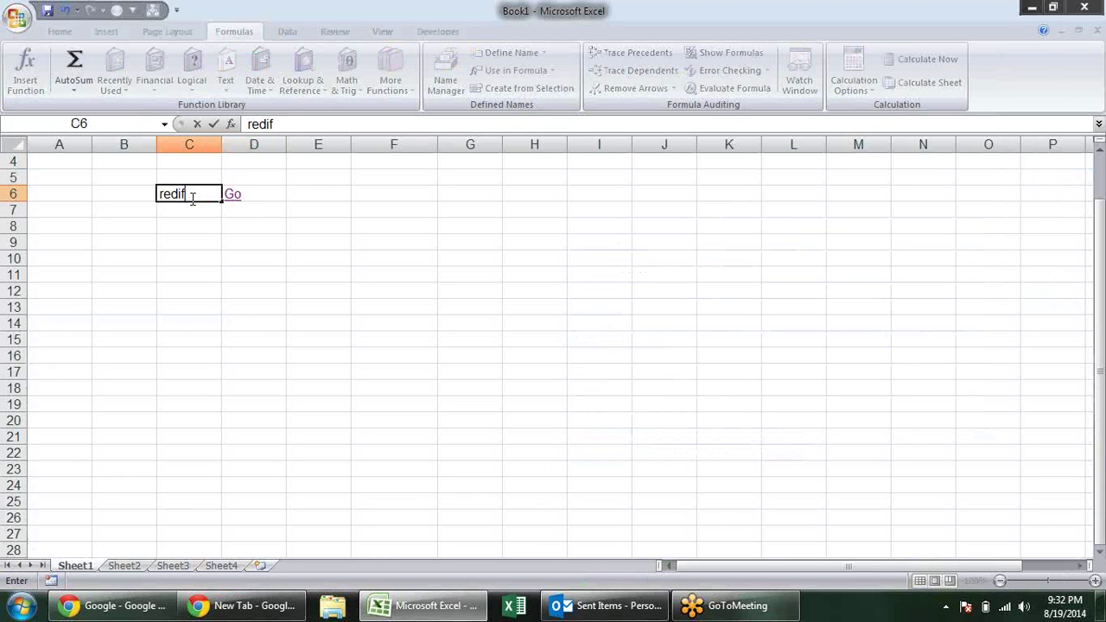
{"action": "type", "text": "f"}
{"action": "key", "text": "Return"}
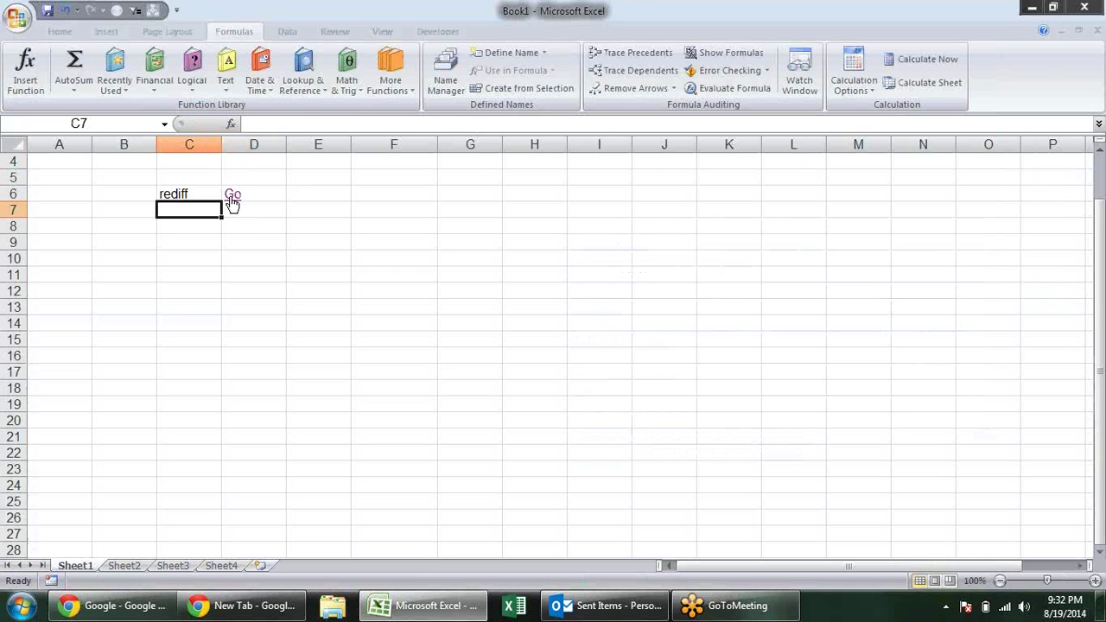
{"action": "left_click", "coordinate": [231, 197]}
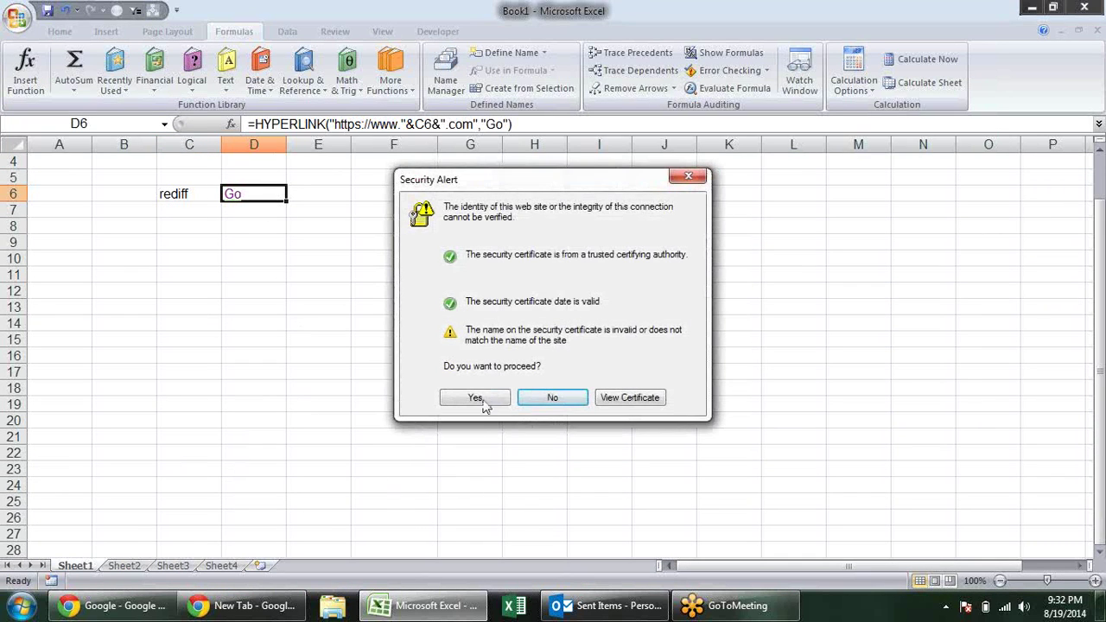
{"action": "left_click", "coordinate": [477, 399]}
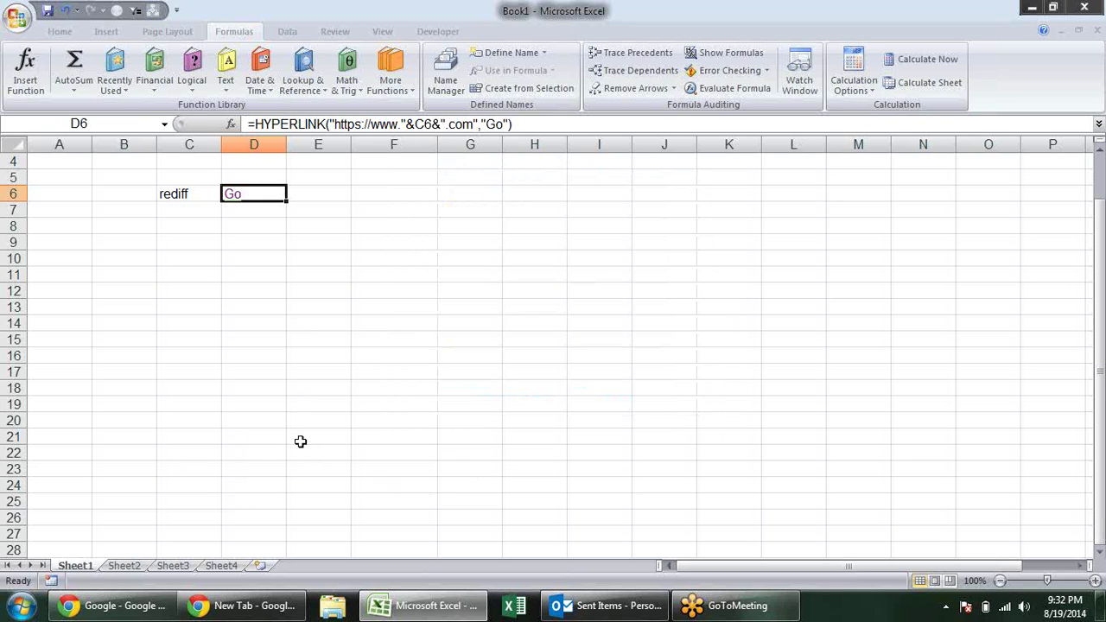
Step: Close the stray Chrome windows, retry the Go link, and close the rediff.com certificate error page
{"action": "left_click", "coordinate": [285, 607]}
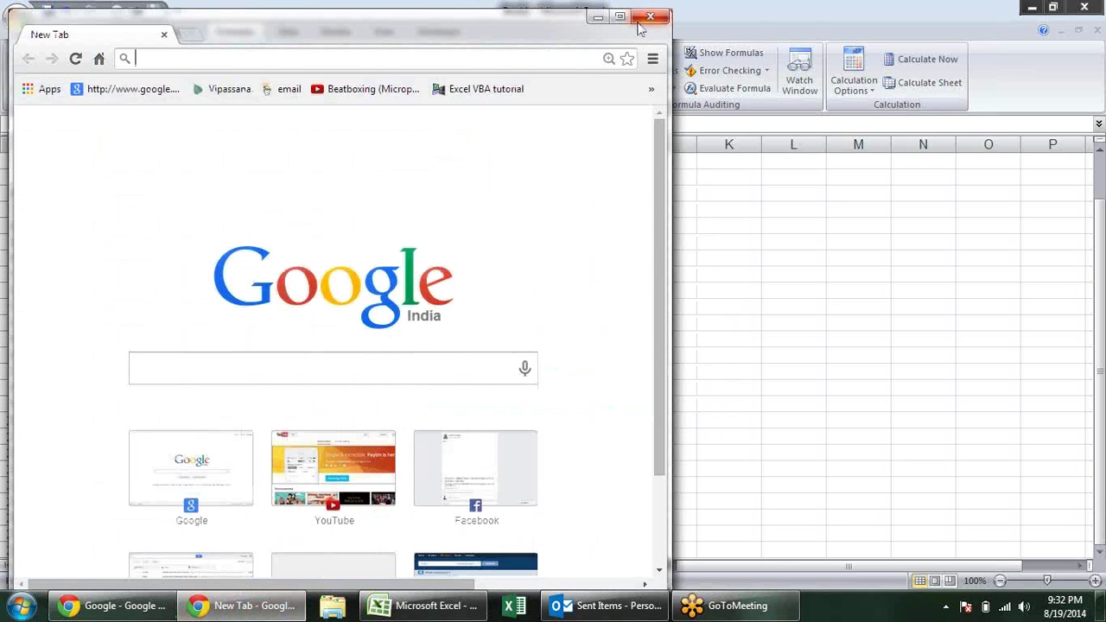
{"action": "left_click", "coordinate": [639, 24]}
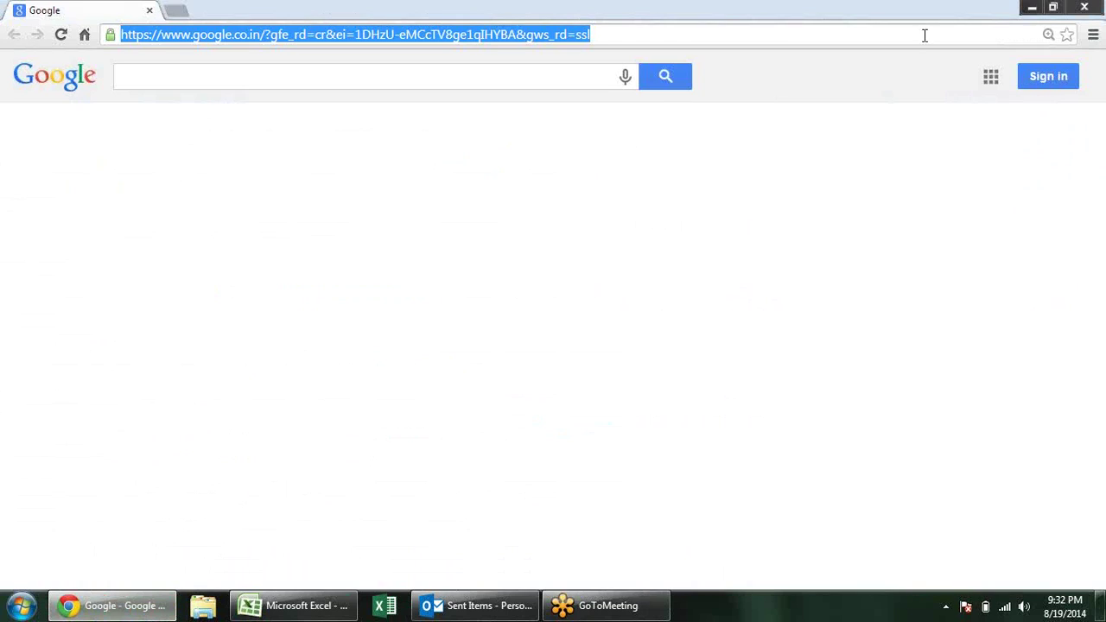
{"action": "left_click", "coordinate": [1083, 9]}
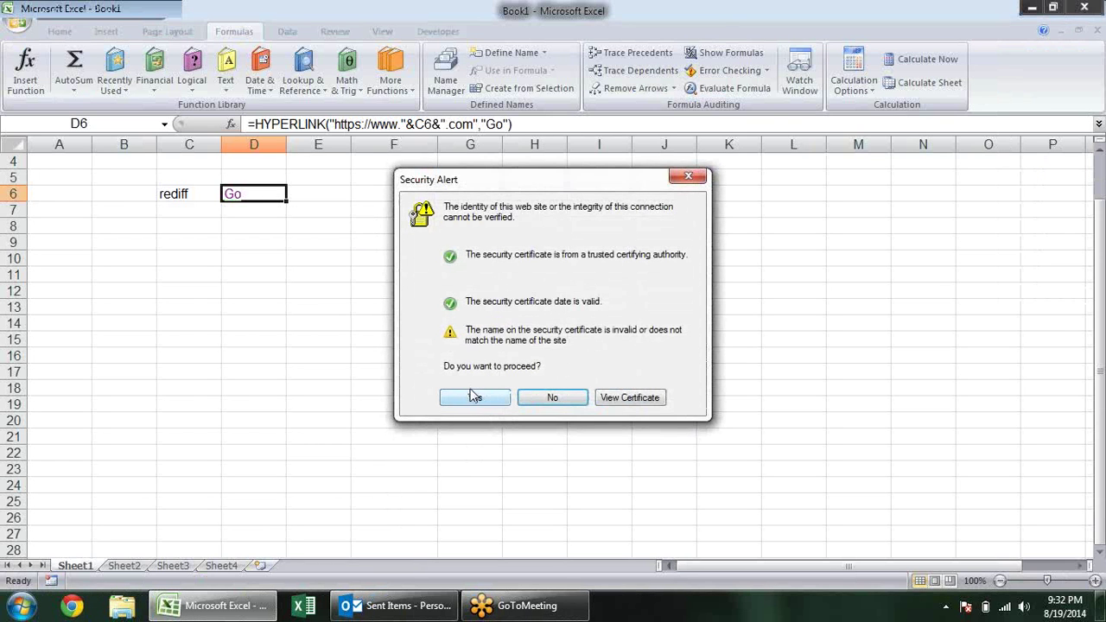
{"action": "left_click", "coordinate": [471, 397]}
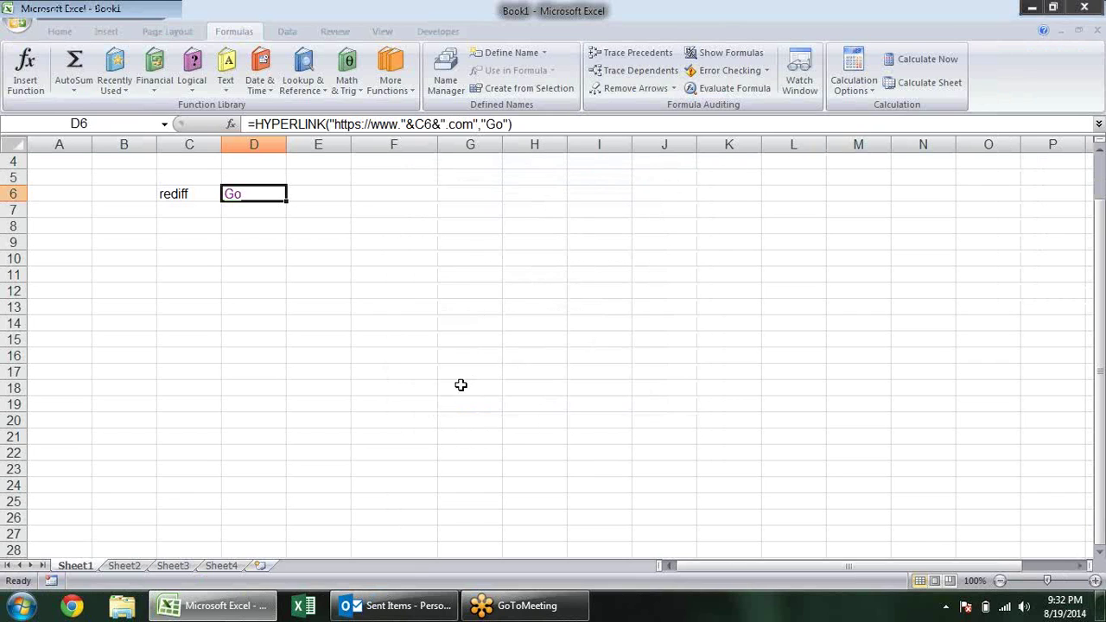
{"action": "left_click", "coordinate": [473, 259]}
{"action": "left_click", "coordinate": [232, 188]}
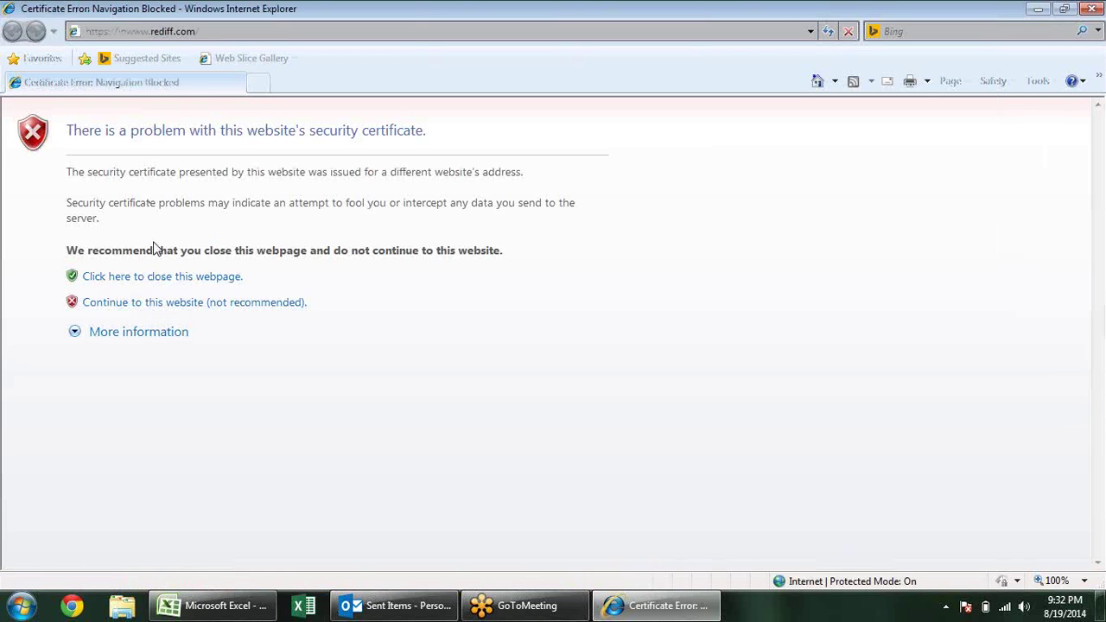
{"action": "left_click", "coordinate": [155, 277]}
{"action": "left_click", "coordinate": [596, 361]}
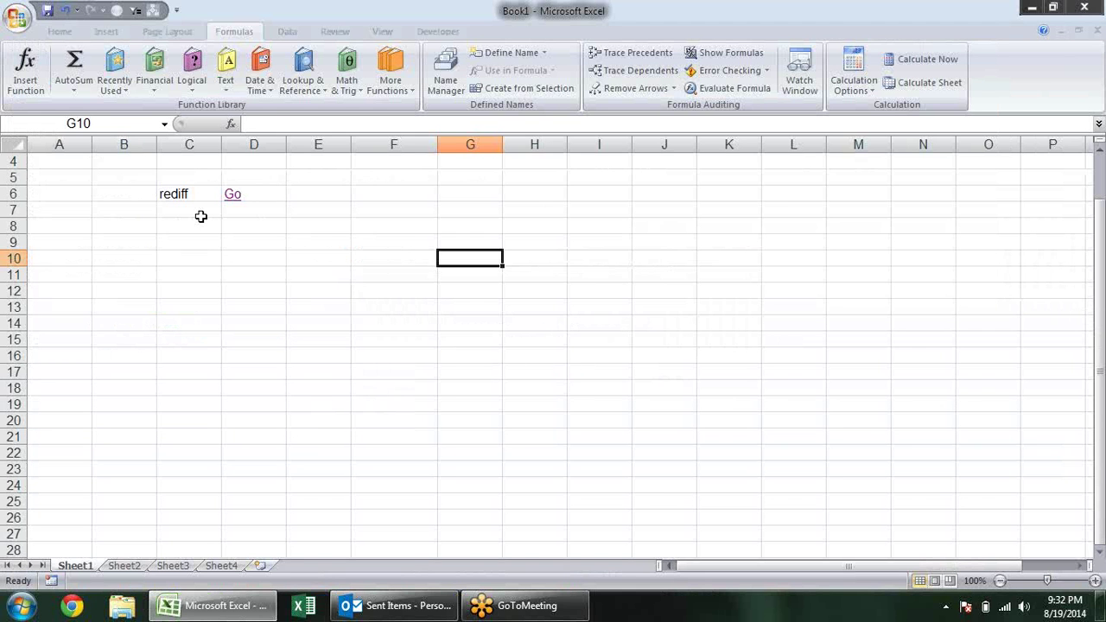
Step: Enter yahoo in C6, open Yahoo India via the Go link, then close the browser
{"action": "left_click", "coordinate": [198, 198]}
{"action": "type", "text": "yahoo"}
{"action": "key", "text": "Return"}
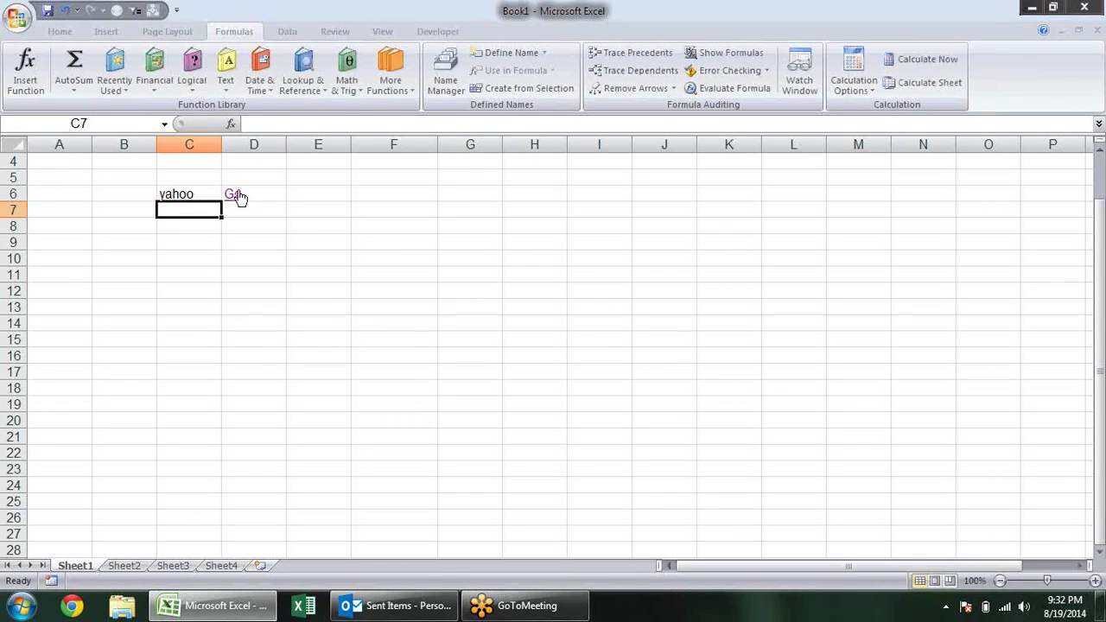
{"action": "left_click", "coordinate": [236, 194]}
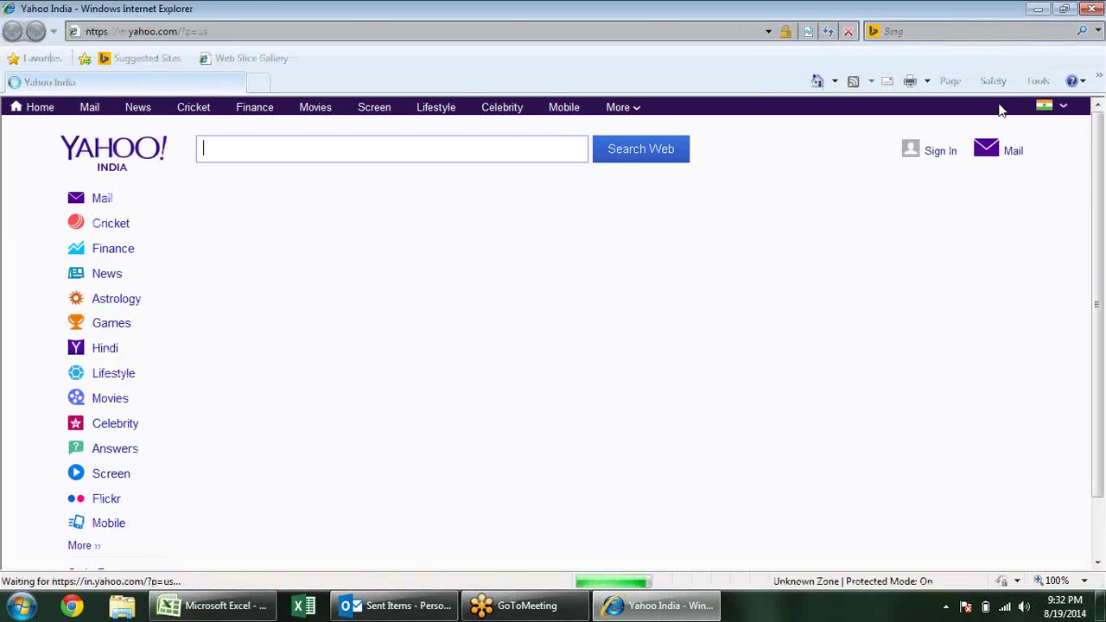
{"action": "key", "text": "alt+F4"}
{"action": "left_click", "coordinate": [378, 303]}
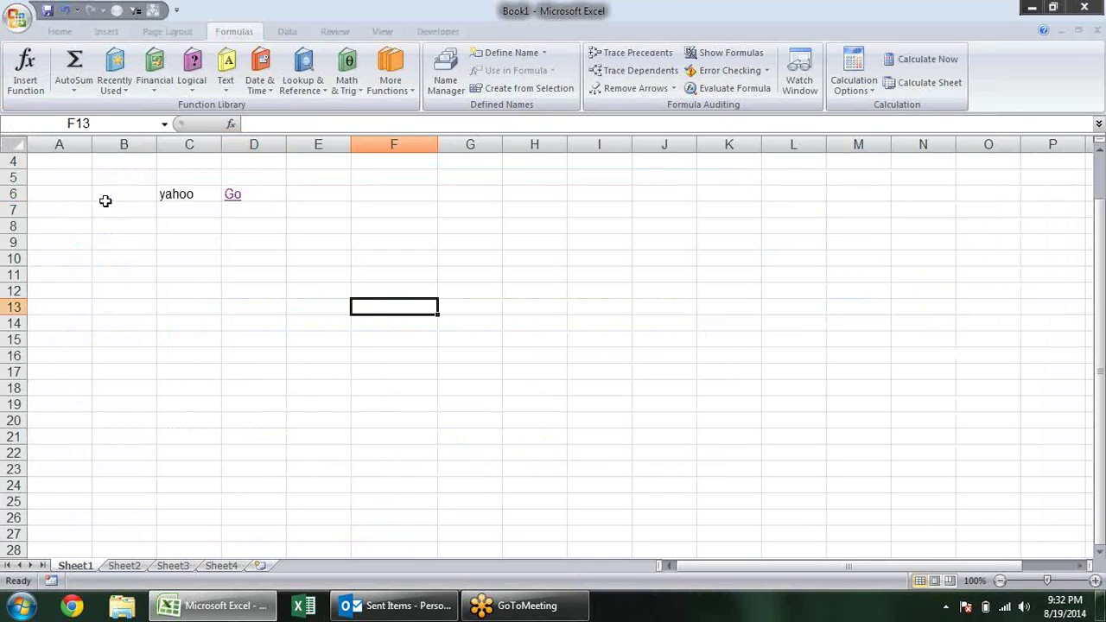
{"action": "left_click", "coordinate": [177, 195]}
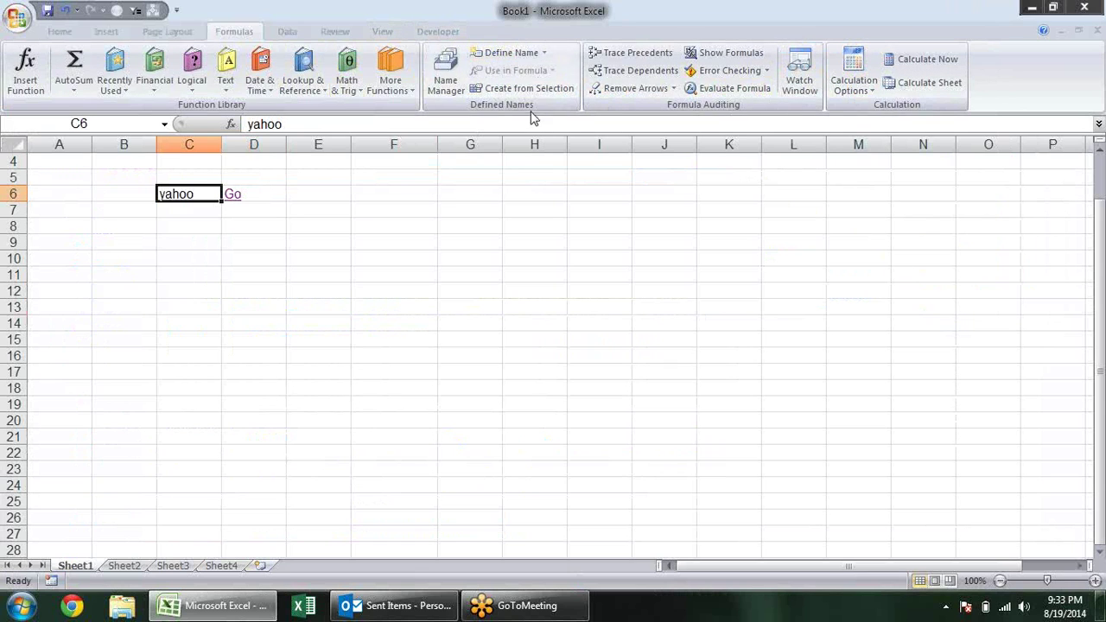
Step: Give C6 List data validation with the site names facebook, google, rediff and yahoo
{"action": "left_click", "coordinate": [287, 31]}
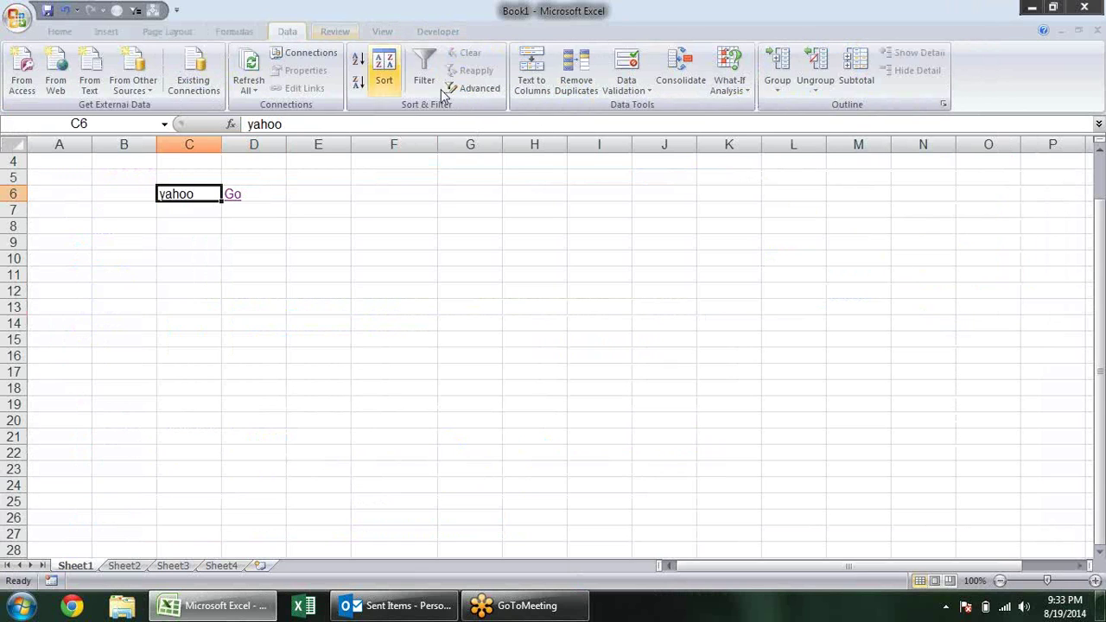
{"action": "left_click", "coordinate": [626, 62]}
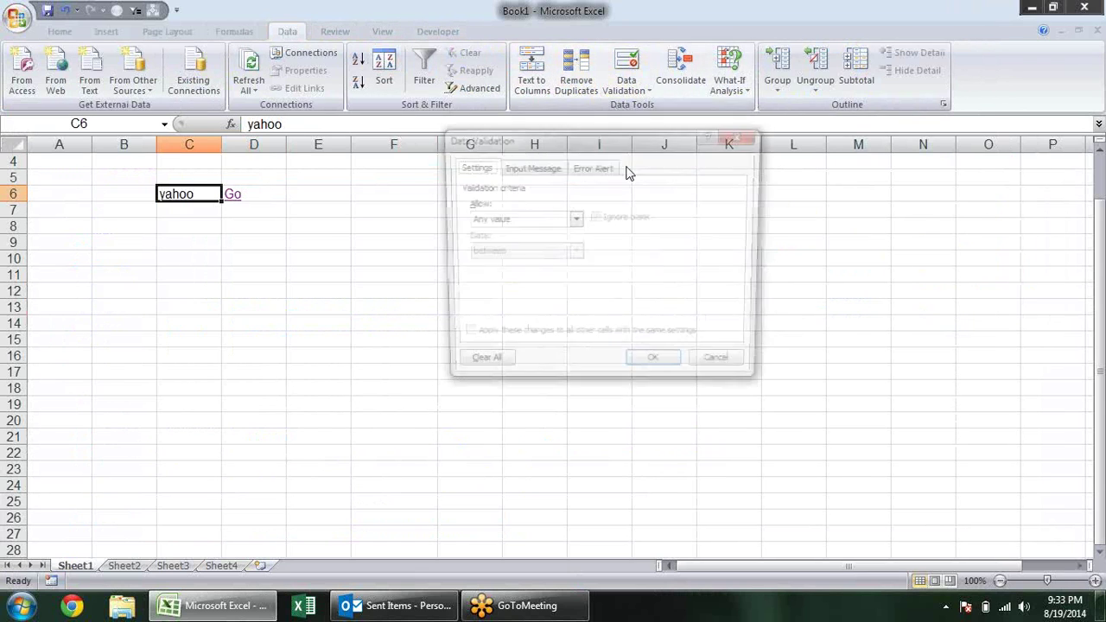
{"action": "left_click", "coordinate": [577, 220]}
{"action": "left_click", "coordinate": [519, 266]}
{"action": "type", "text": "facebook,google,rediff,jabong"}
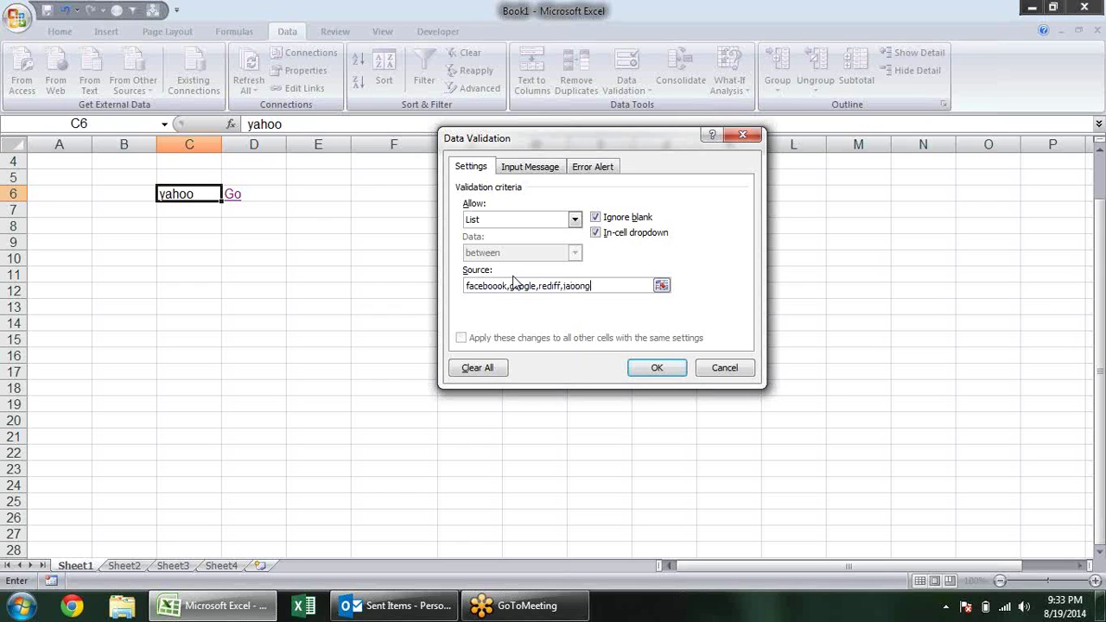
{"action": "left_click", "coordinate": [657, 367]}
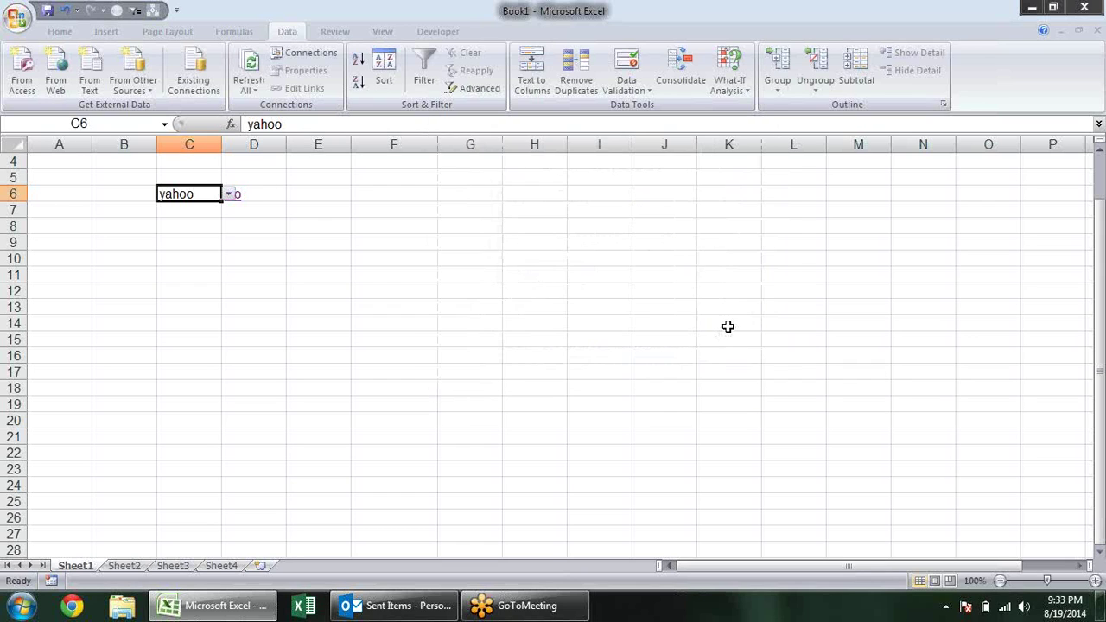
Step: Pick rediff from C6's new site-name dropdown
{"action": "left_click", "coordinate": [345, 238]}
{"action": "left_click", "coordinate": [216, 195]}
{"action": "left_click", "coordinate": [229, 194]}
{"action": "key", "text": "Down"}
{"action": "key", "text": "Return"}
{"action": "left_click", "coordinate": [247, 208]}
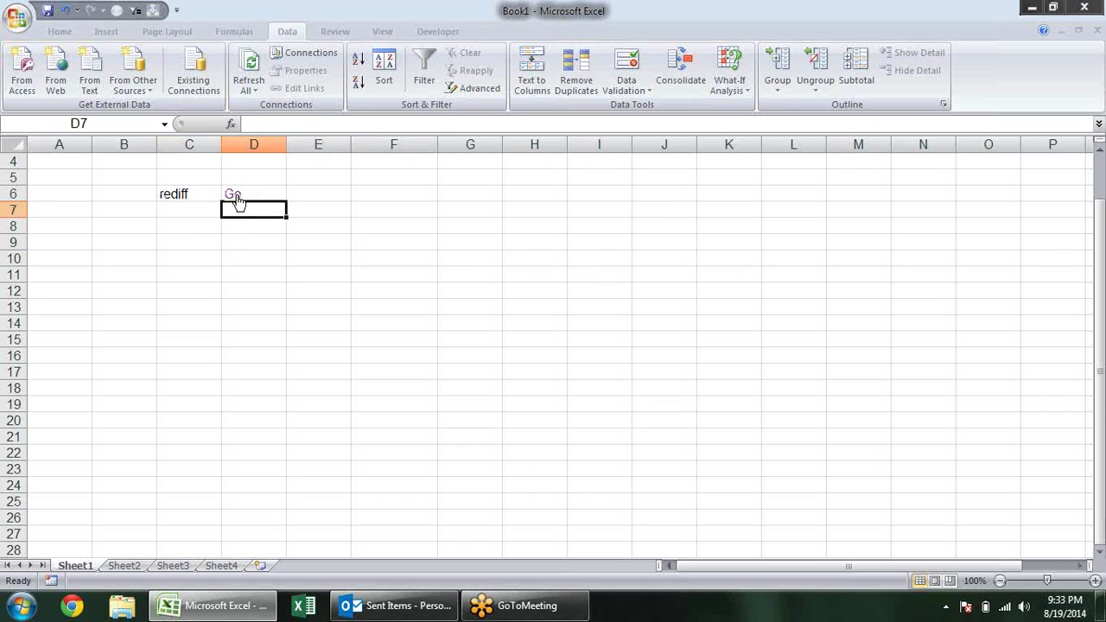
Step: Choose google from C6's dropdown, open Google India via the Go link, then close the browser
{"action": "left_click", "coordinate": [237, 197]}
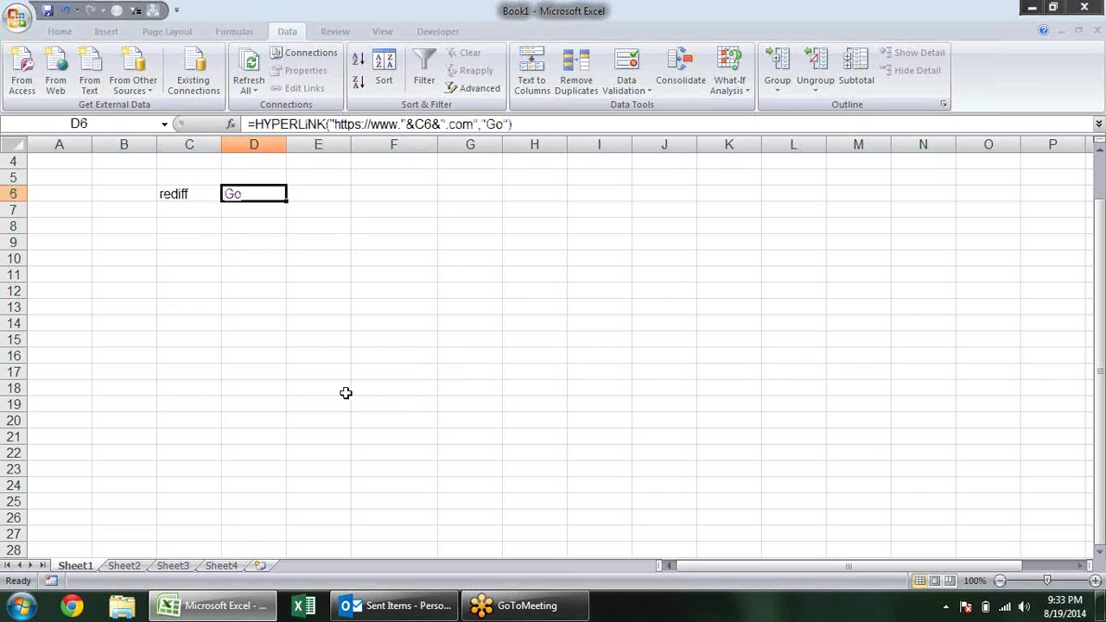
{"action": "left_click", "coordinate": [226, 237]}
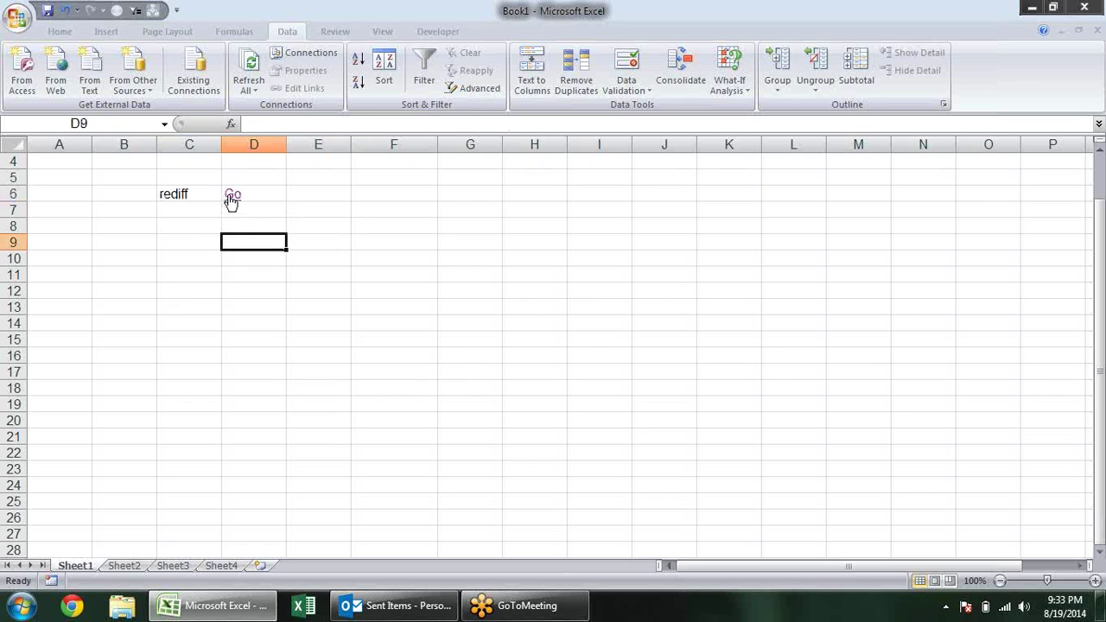
{"action": "left_click", "coordinate": [232, 199]}
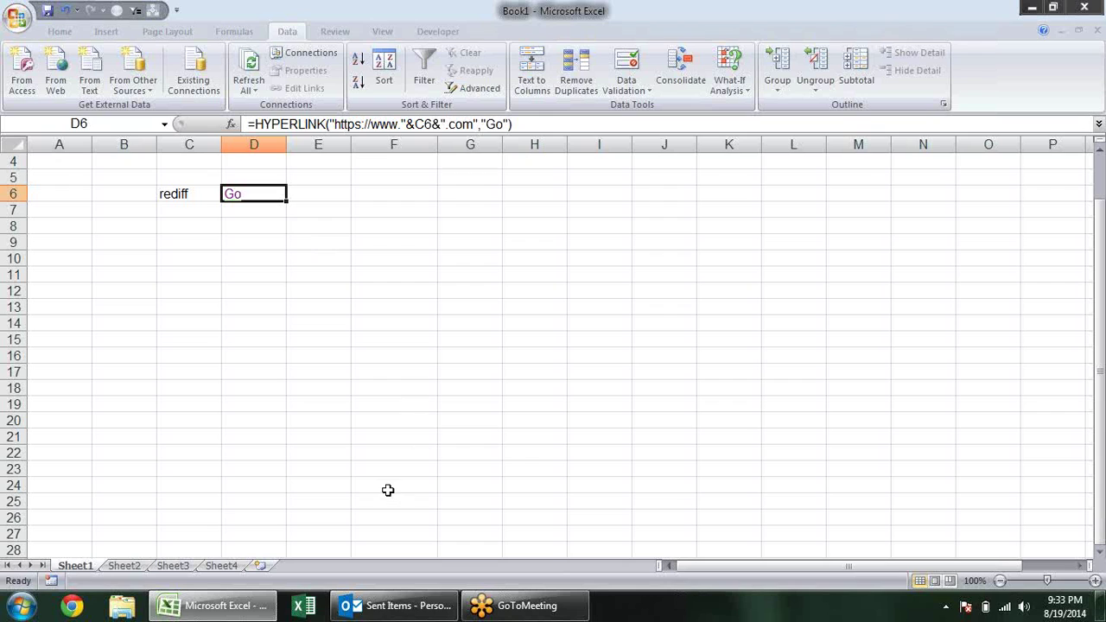
{"action": "left_click", "coordinate": [199, 197]}
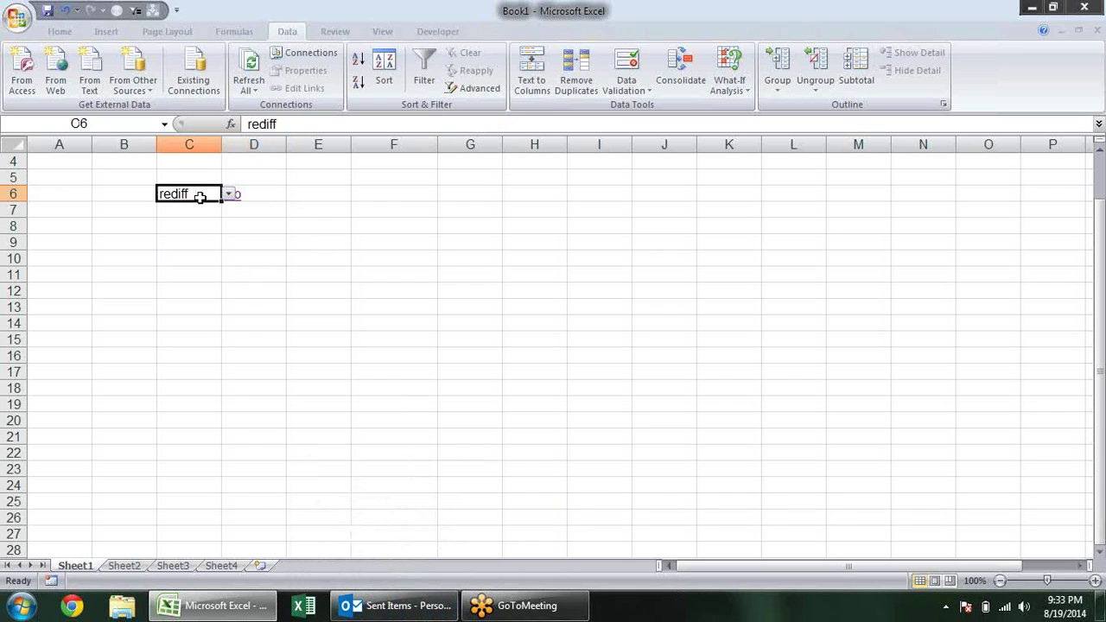
{"action": "left_click", "coordinate": [229, 195]}
{"action": "left_click", "coordinate": [199, 216]}
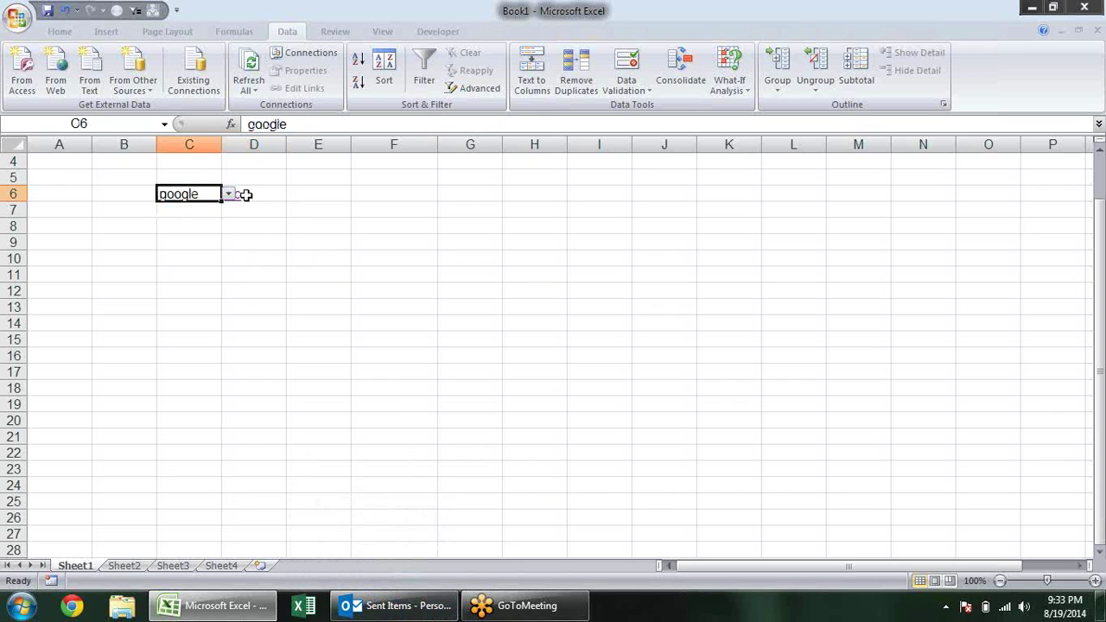
{"action": "left_click", "coordinate": [278, 252]}
{"action": "left_click", "coordinate": [239, 202]}
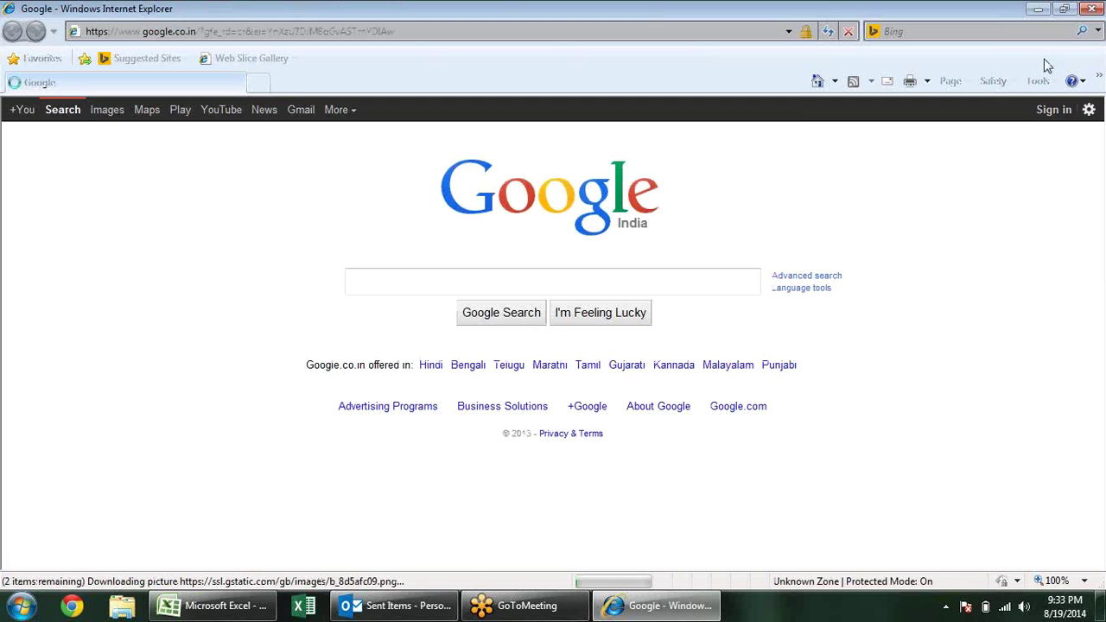
{"action": "left_click", "coordinate": [1089, 10]}
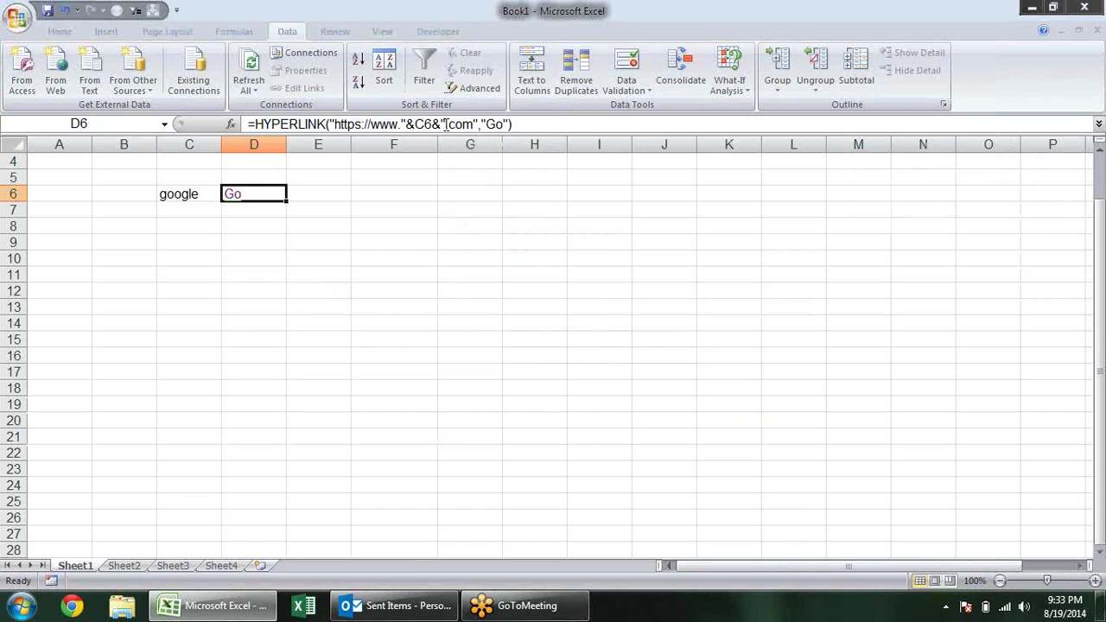
Step: Clear the google label and Go link by deleting the block A4:F6
{"action": "left_click", "coordinate": [192, 196]}
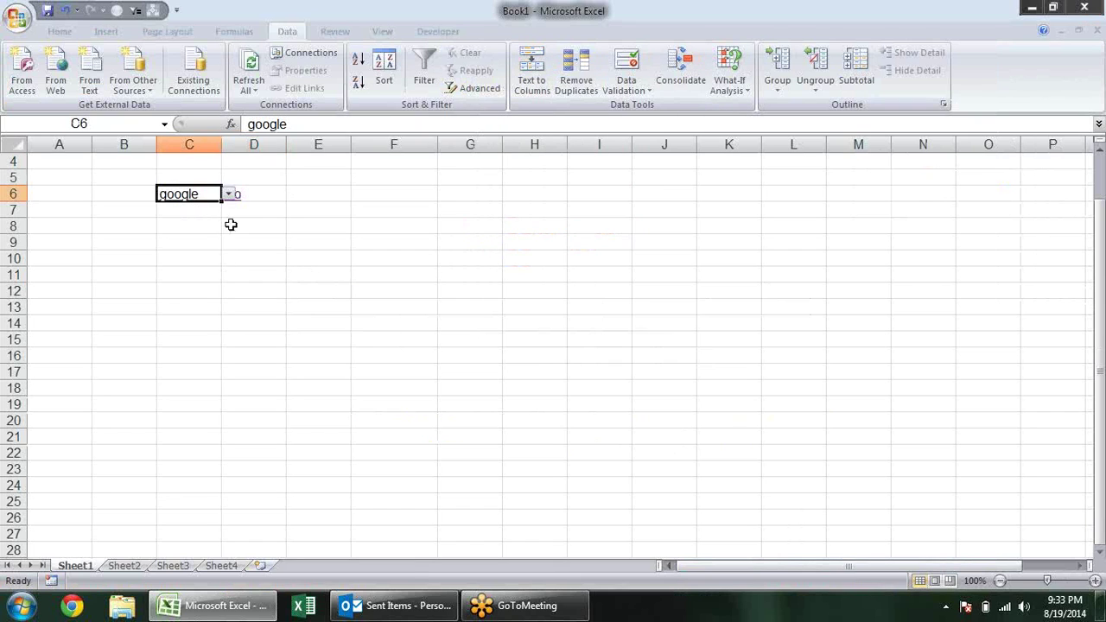
{"action": "left_click", "coordinate": [318, 273]}
{"action": "left_click_drag", "start_coordinate": [393, 193], "coordinate": [3, 171]}
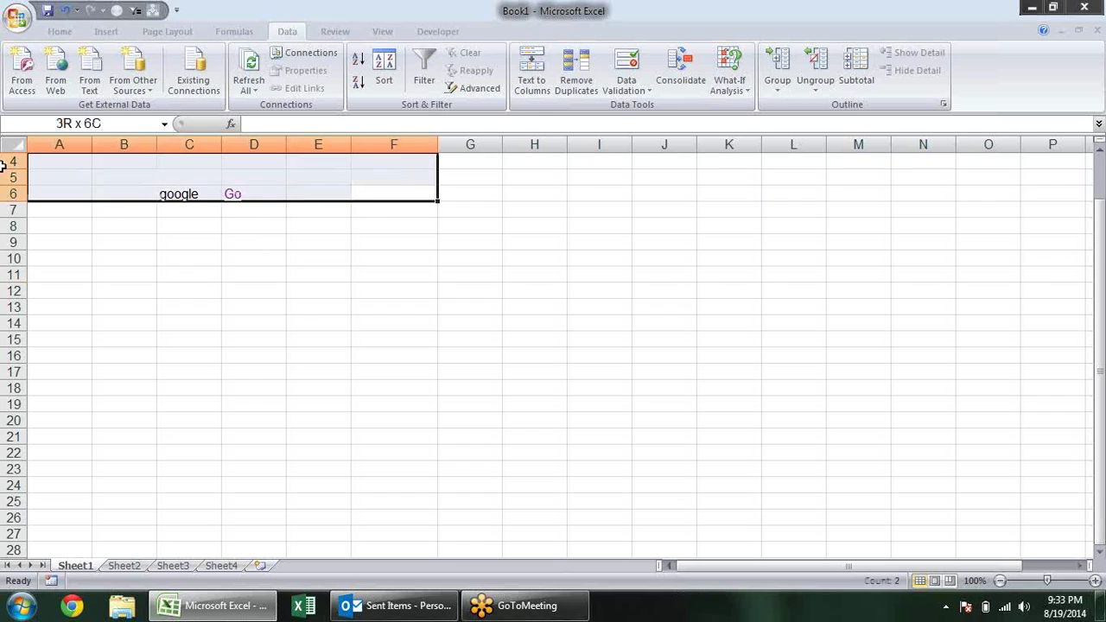
{"action": "key", "text": "alt+d"}
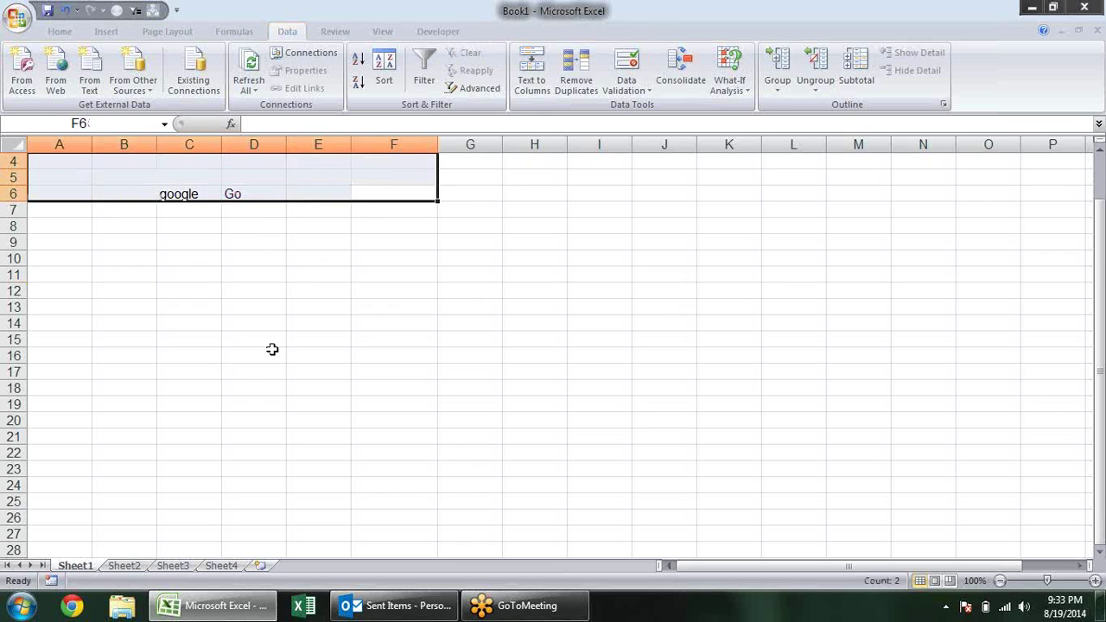
{"action": "key", "text": "Delete"}
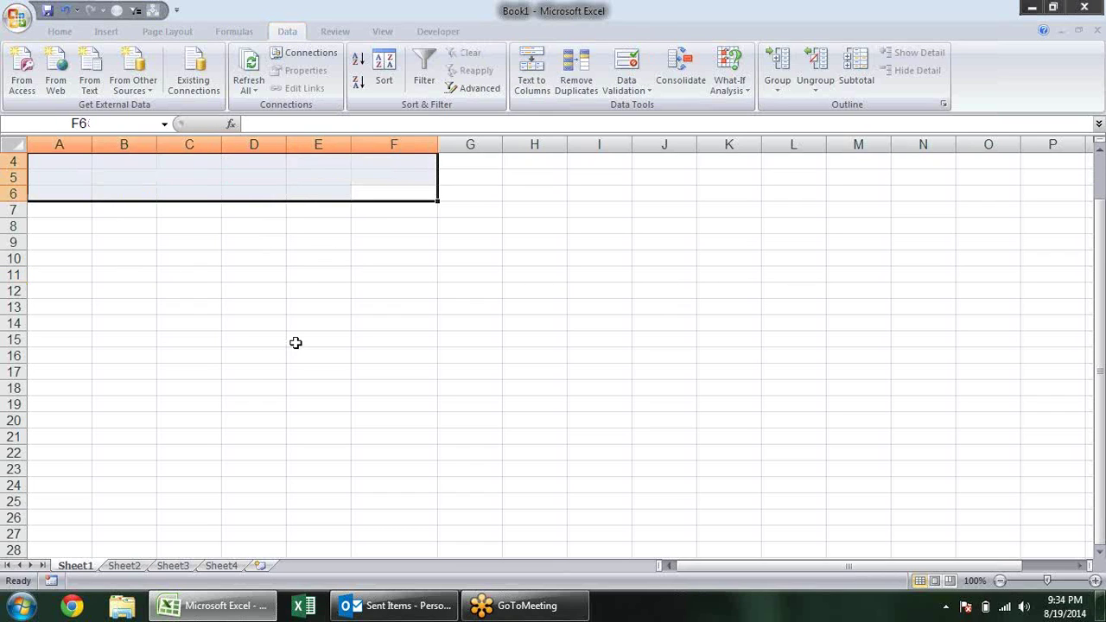
{"action": "left_click", "coordinate": [295, 343]}
Step: Preview the Lookup & Reference function list on the Formulas tab, then close it unused
{"action": "scroll", "coordinate": [220, 343], "scroll_direction": "up", "scroll_amount": 1}
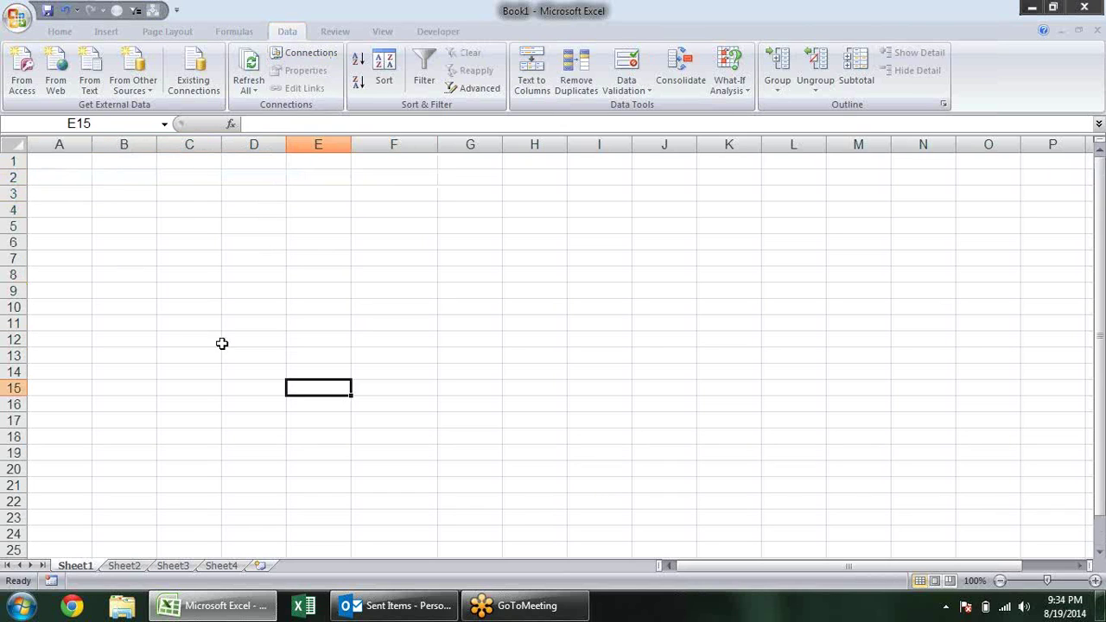
{"action": "left_click", "coordinate": [240, 31]}
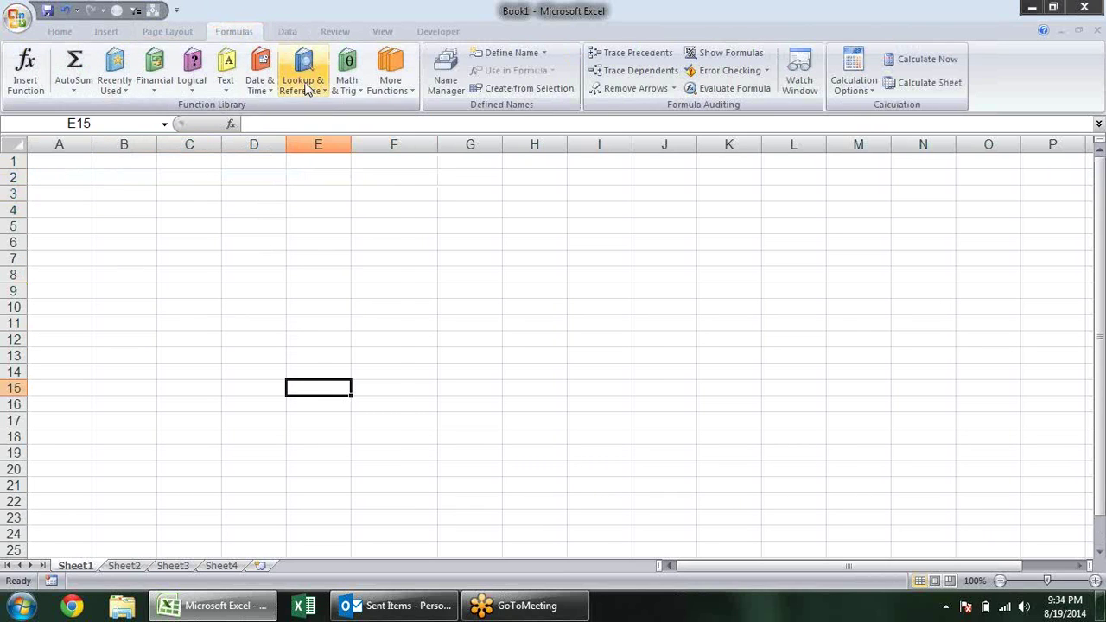
{"action": "left_click", "coordinate": [306, 84]}
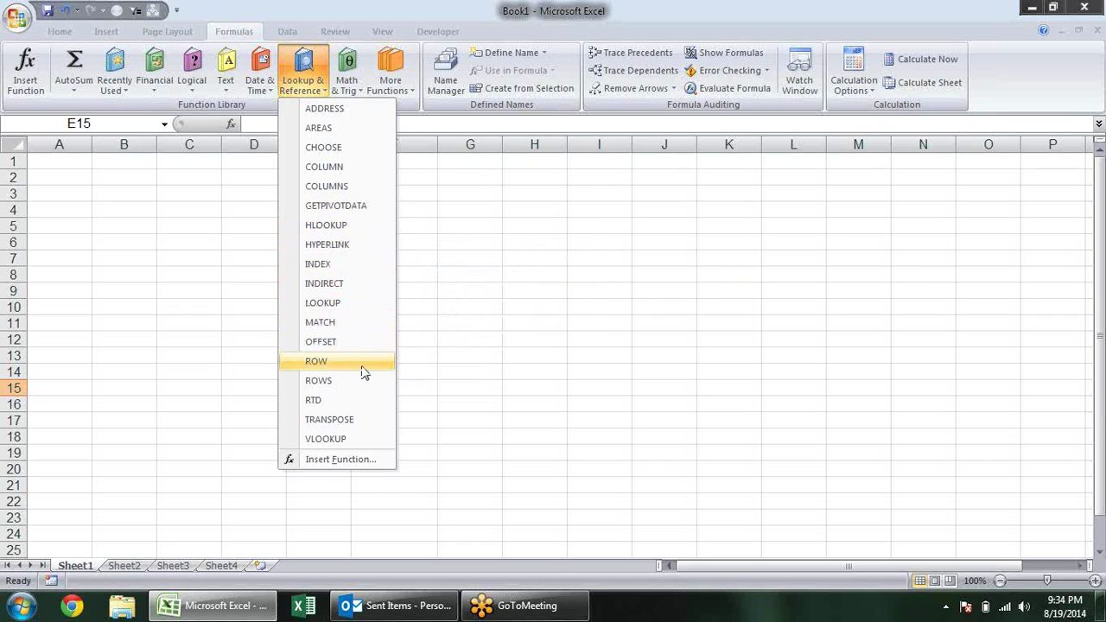
{"action": "left_click", "coordinate": [178, 192]}
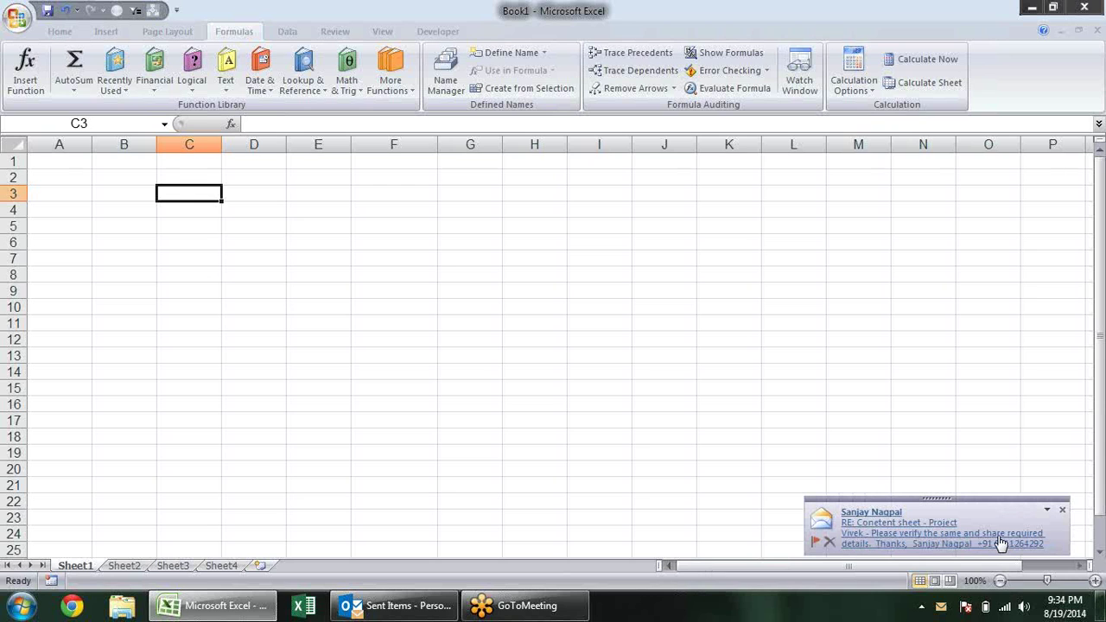
{"action": "left_click", "coordinate": [1000, 543]}
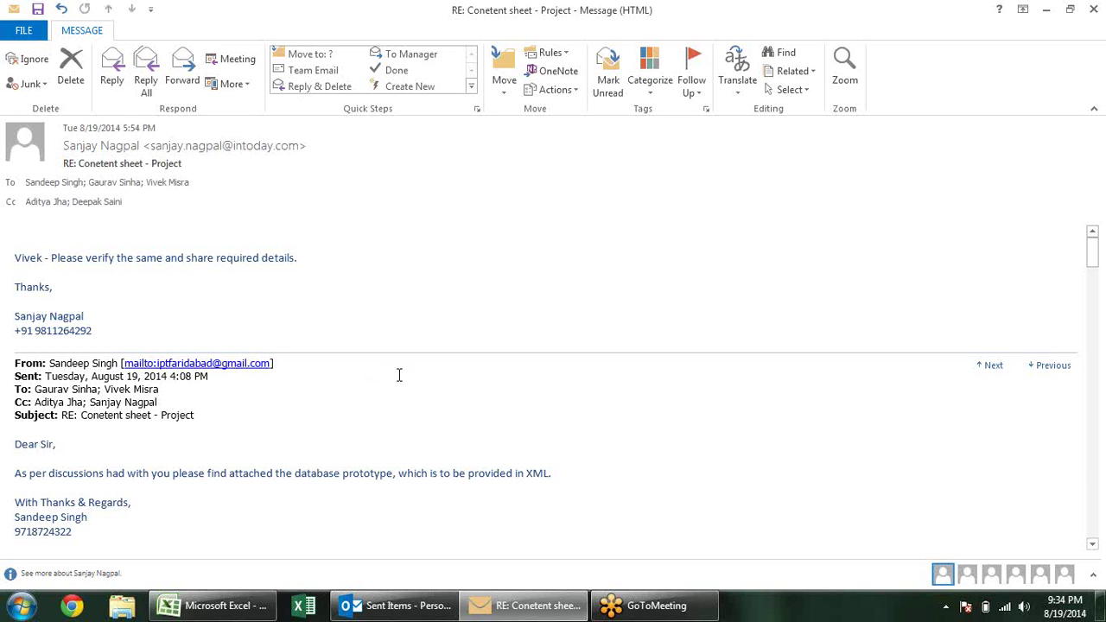
{"action": "scroll", "coordinate": [399, 374], "scroll_direction": "down", "scroll_amount": 2}
{"action": "scroll", "coordinate": [400, 374], "scroll_direction": "down", "scroll_amount": 2}
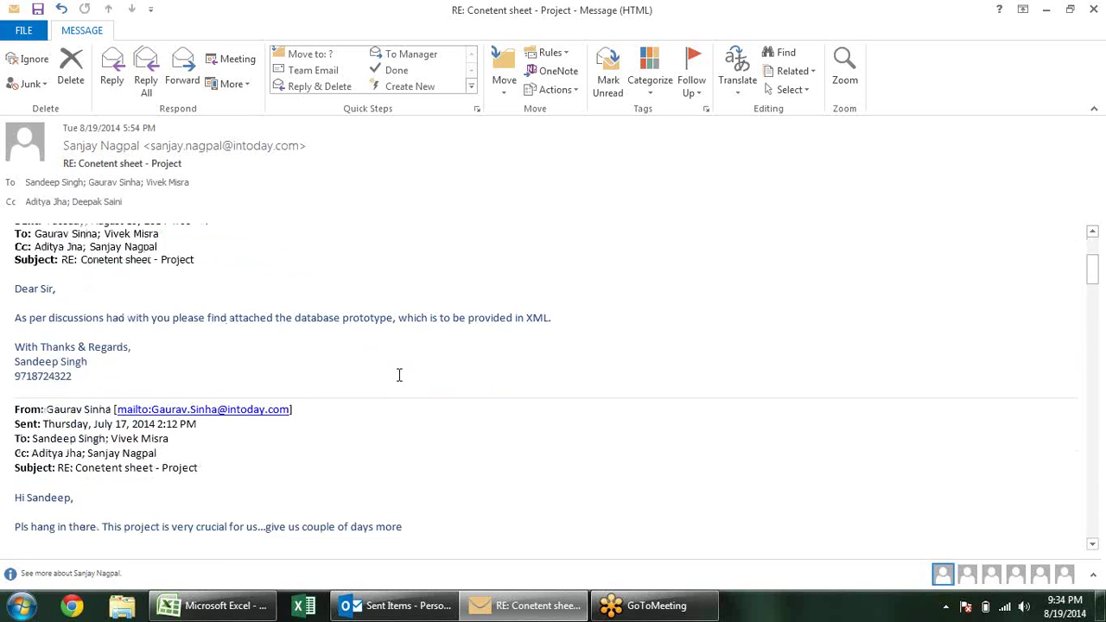
{"action": "scroll", "coordinate": [399, 374], "scroll_direction": "down", "scroll_amount": 4}
{"action": "scroll", "coordinate": [399, 374], "scroll_direction": "up", "scroll_amount": 3}
{"action": "scroll", "coordinate": [400, 374], "scroll_direction": "up", "scroll_amount": 1}
{"action": "scroll", "coordinate": [399, 374], "scroll_direction": "up", "scroll_amount": 4}
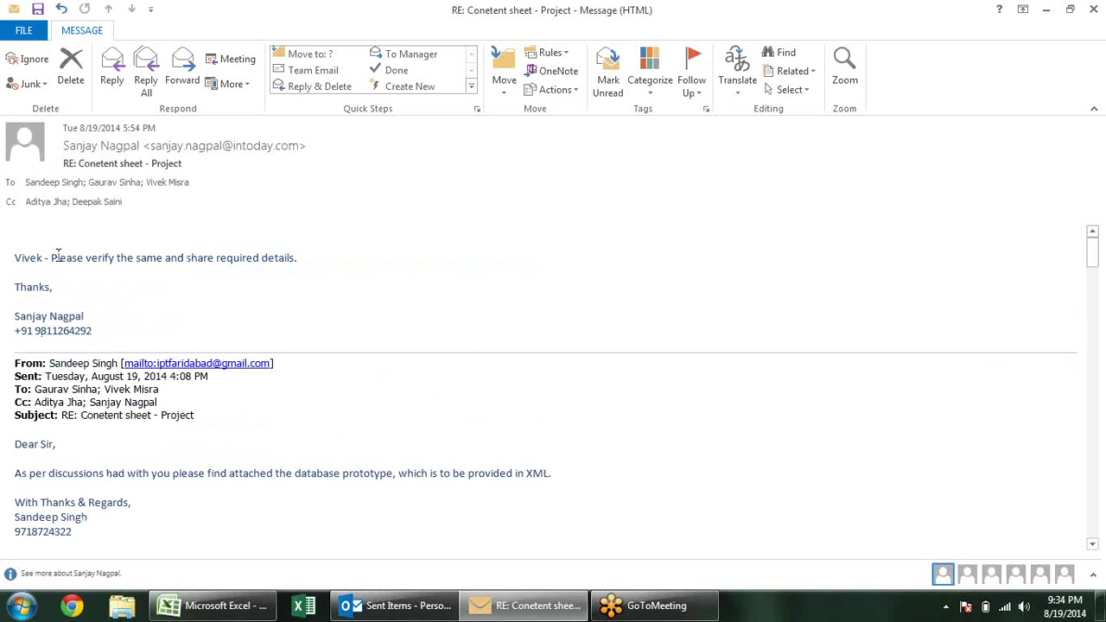
{"action": "left_click_drag", "start_coordinate": [51, 258], "coordinate": [214, 257]}
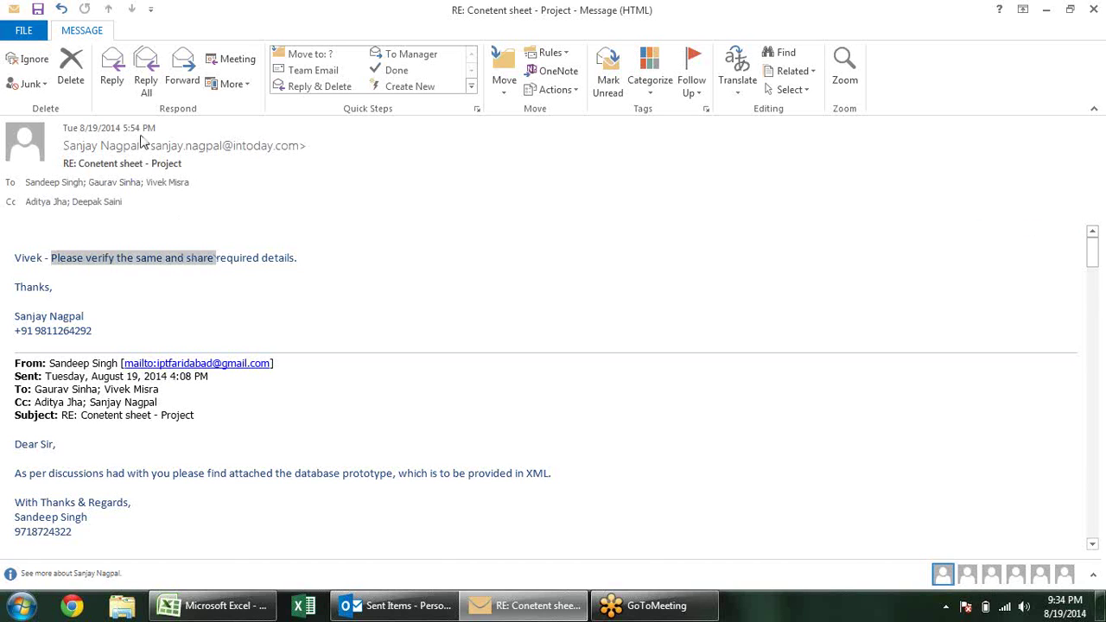
{"action": "left_click", "coordinate": [327, 267]}
{"action": "mouse_move", "coordinate": [406, 352]}
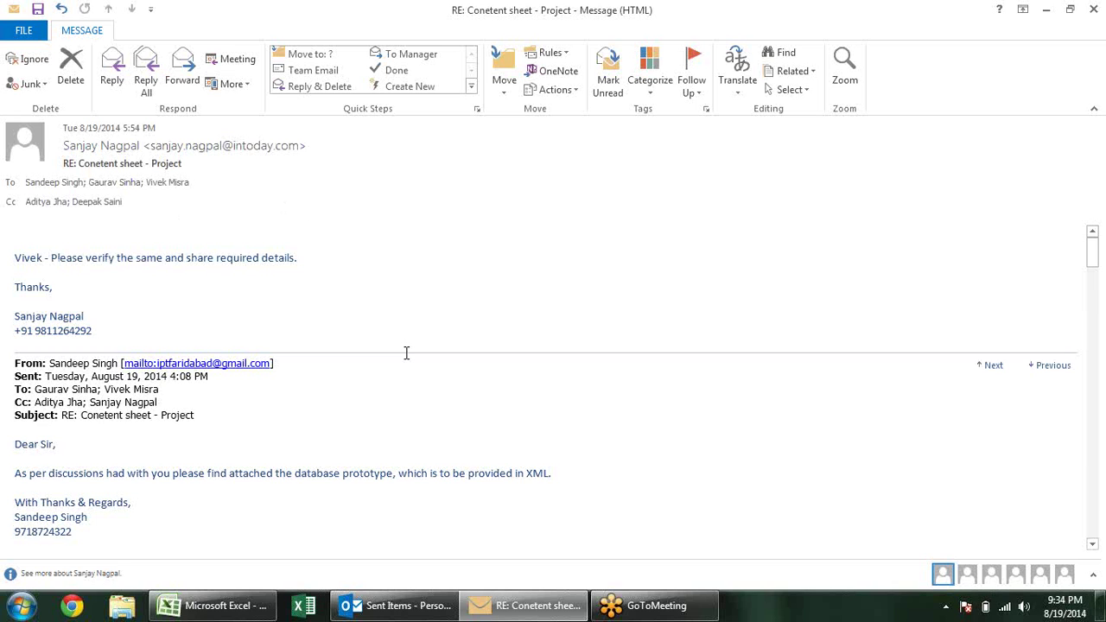
{"action": "scroll", "coordinate": [406, 352], "scroll_direction": "down", "scroll_amount": 3}
{"action": "scroll", "coordinate": [406, 353], "scroll_direction": "down", "scroll_amount": 3}
{"action": "scroll", "coordinate": [406, 352], "scroll_direction": "up", "scroll_amount": 3}
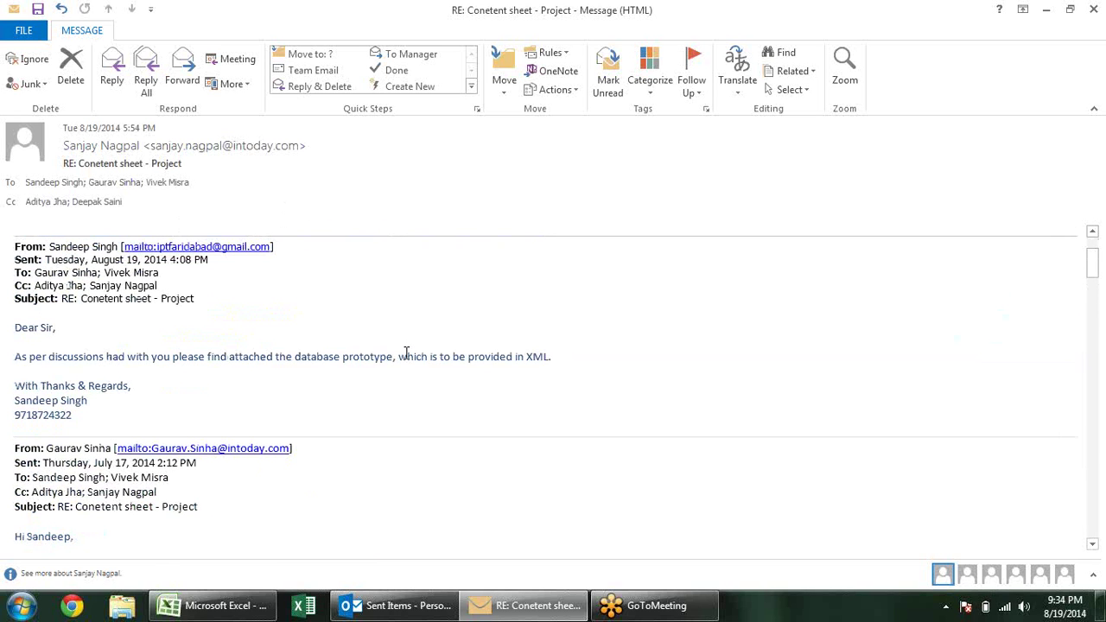
{"action": "scroll", "coordinate": [406, 353], "scroll_direction": "up", "scroll_amount": 3}
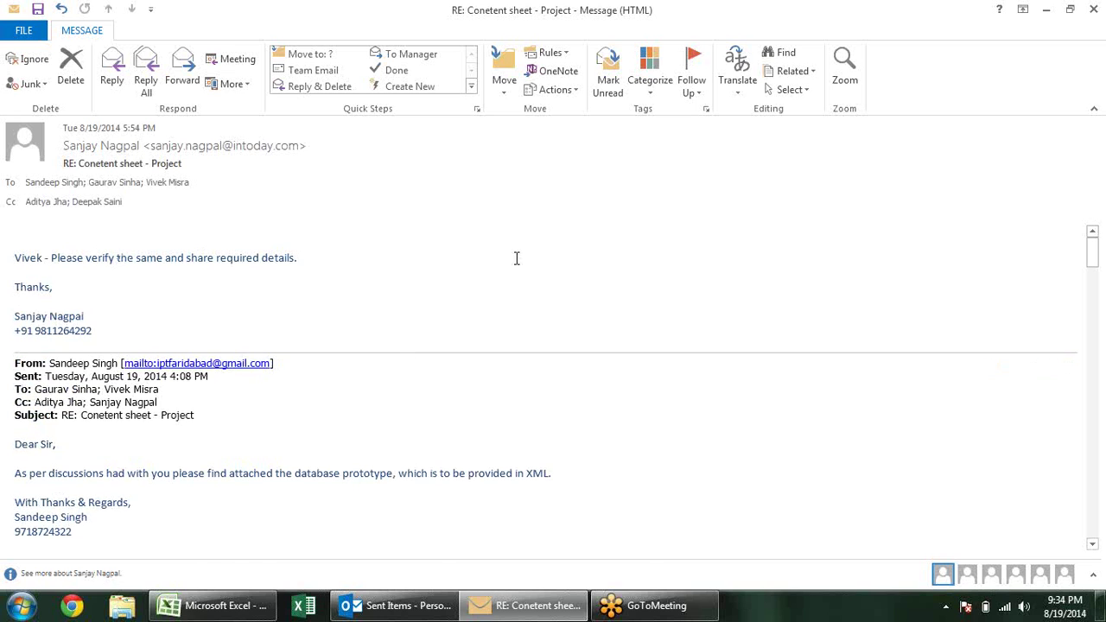
{"action": "left_click", "coordinate": [1094, 10]}
{"action": "left_click", "coordinate": [279, 318]}
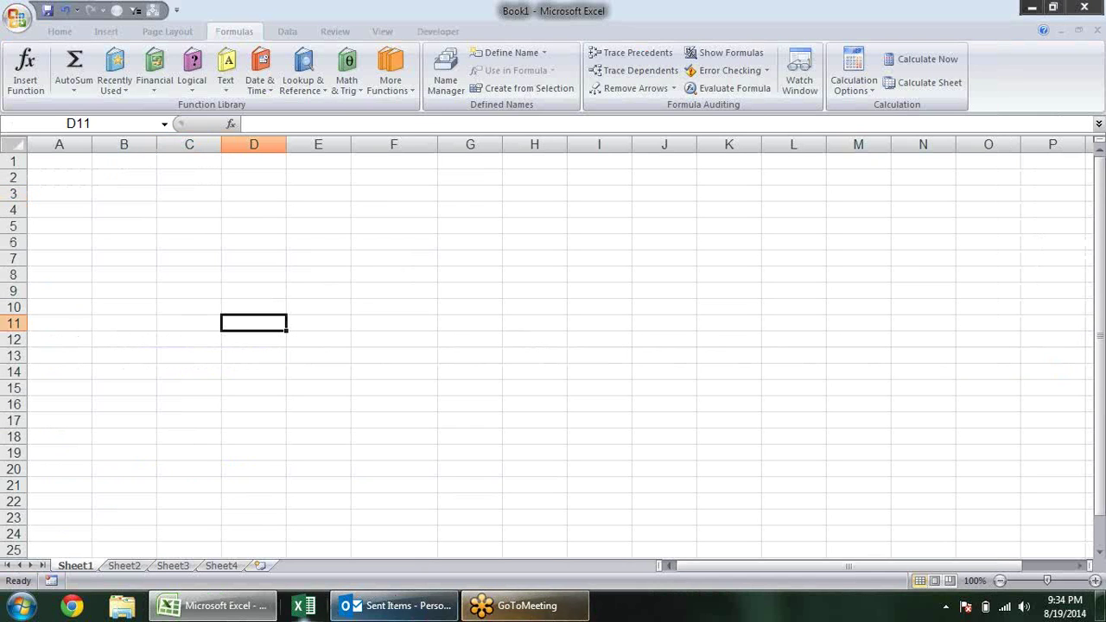
Step: Select E5 and drop down the Lookup & Reference function list on the Formulas tab
{"action": "left_click", "coordinate": [316, 223]}
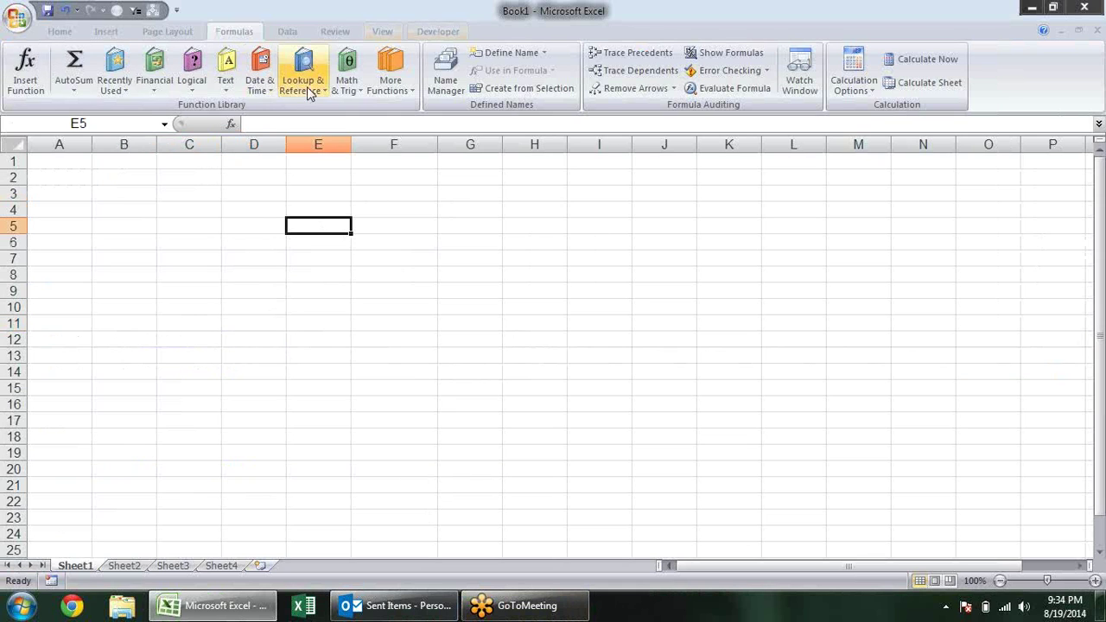
{"action": "left_click", "coordinate": [399, 95]}
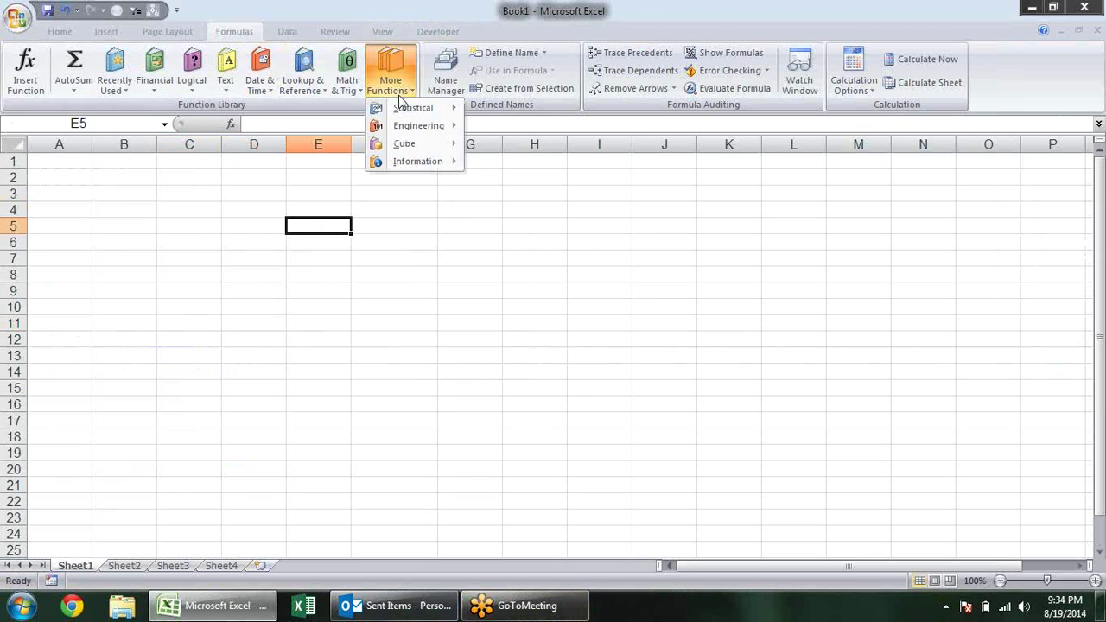
{"action": "left_click", "coordinate": [299, 87]}
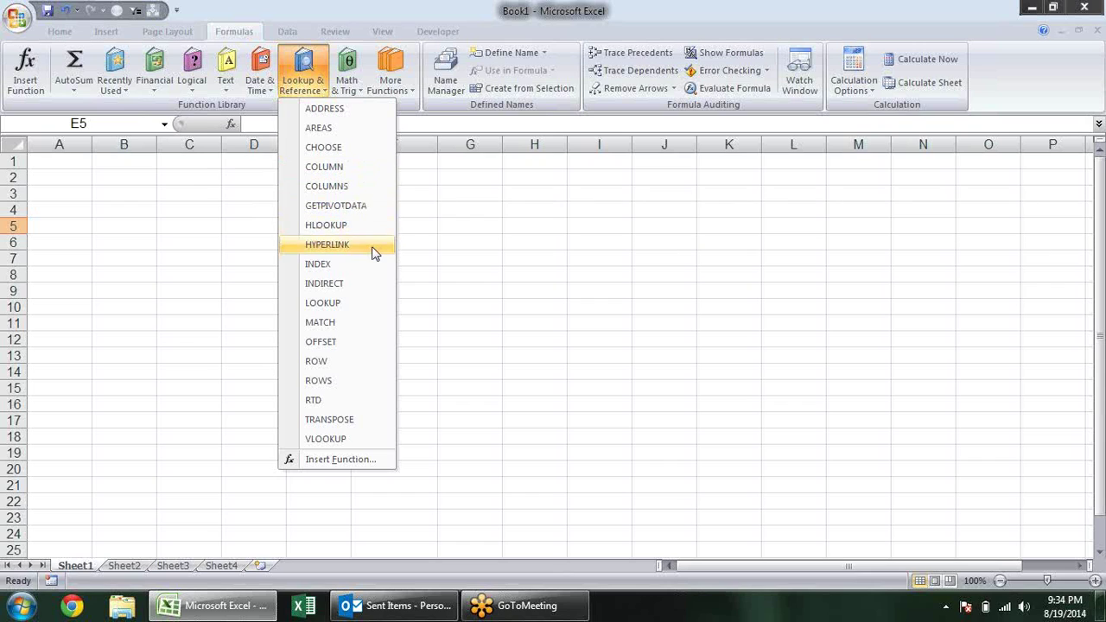
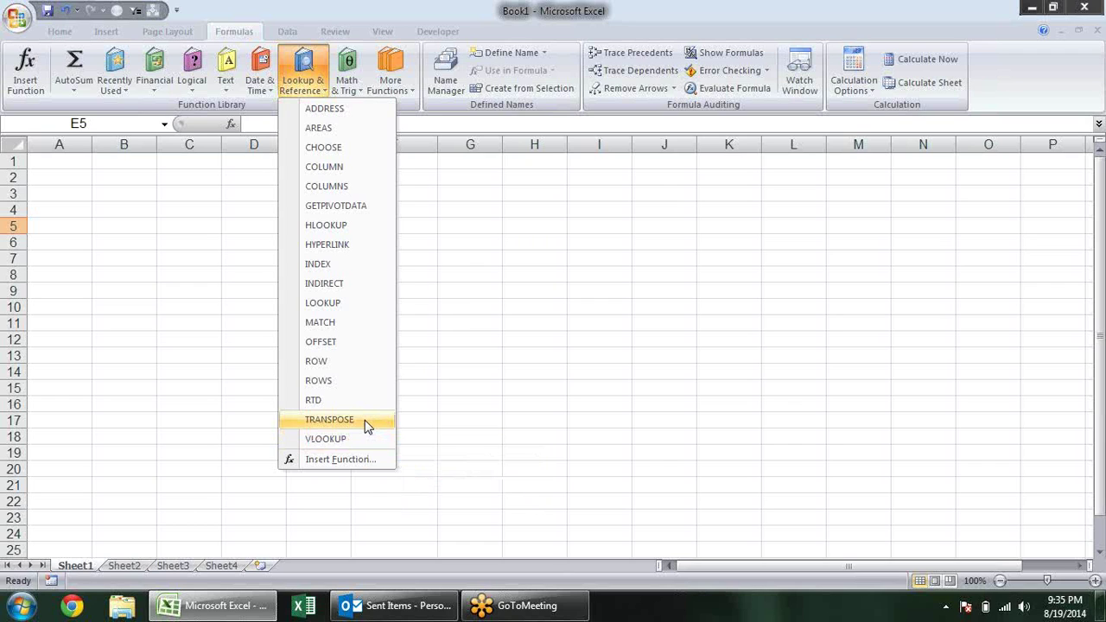
Step: Enter 'sandeep' in B3 and fill it down to B15 as a repeating name list
{"action": "left_click", "coordinate": [114, 210]}
{"action": "left_click", "coordinate": [113, 190]}
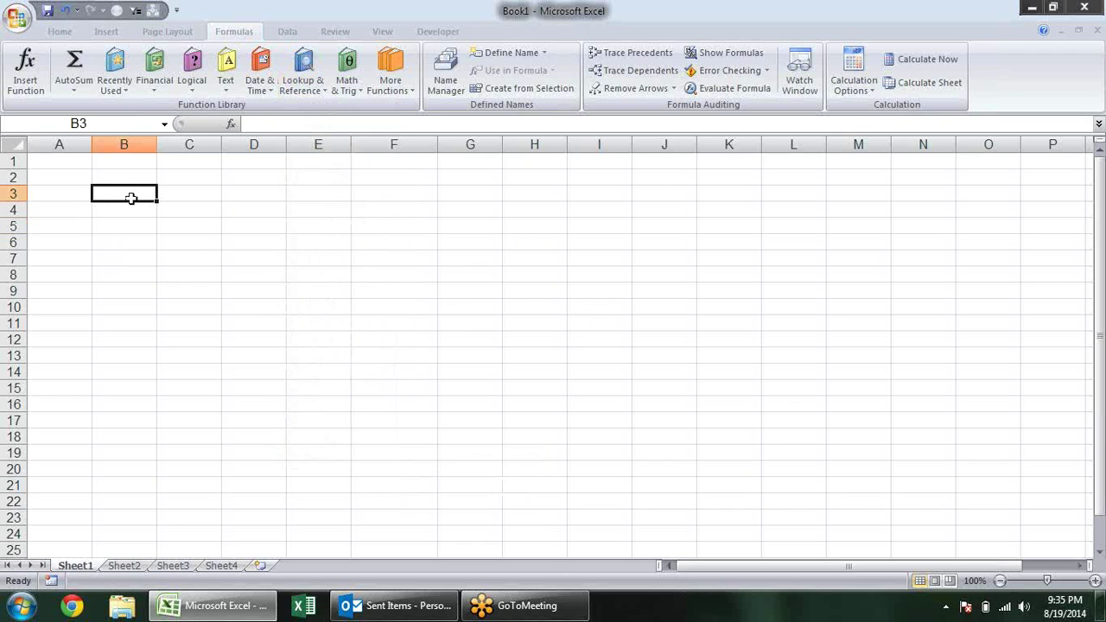
{"action": "type", "text": "sandeep"}
{"action": "key", "text": "Return"}
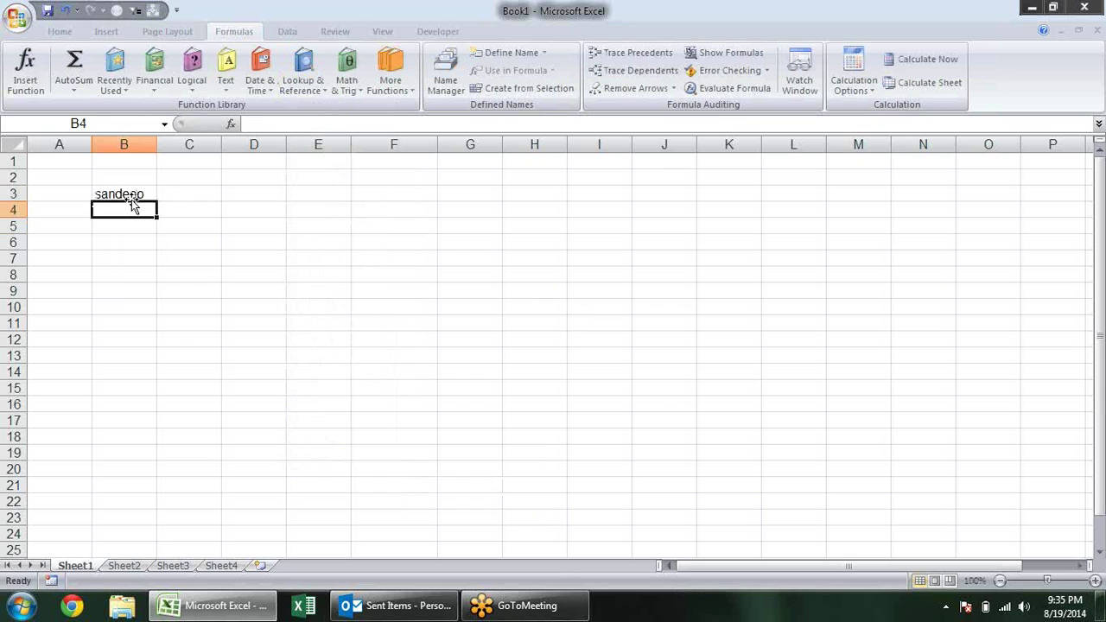
{"action": "left_click", "coordinate": [138, 194]}
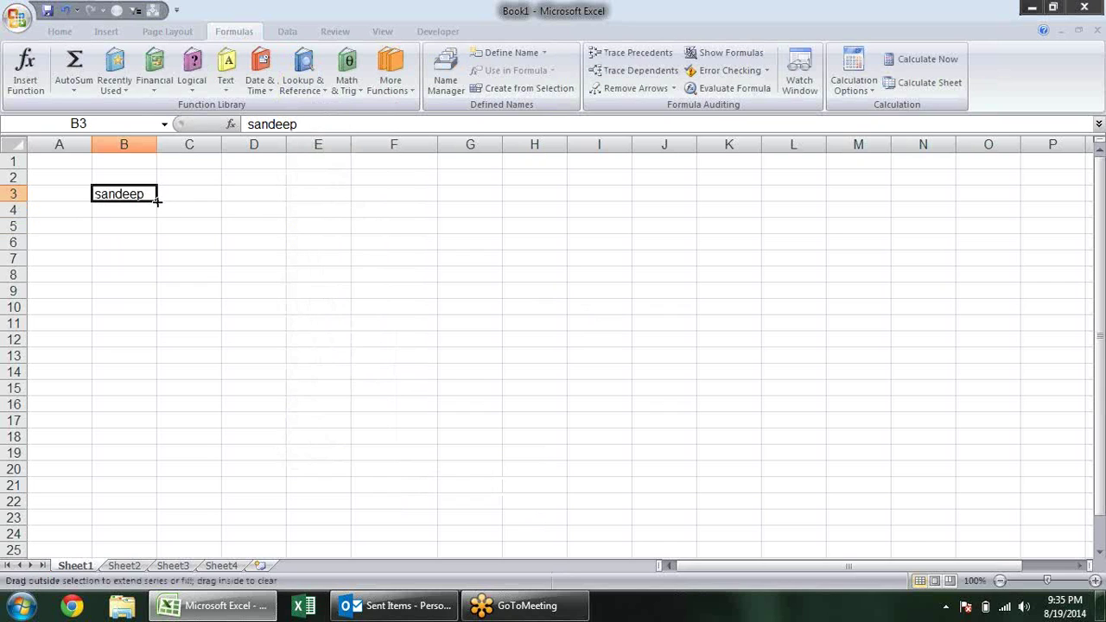
{"action": "left_click_drag", "start_coordinate": [156, 202], "coordinate": [135, 394]}
Step: Paste B3:B15 transposed into row 4 from F4 as a trial, then delete it
{"action": "key", "text": "ctrl+c"}
{"action": "left_click", "coordinate": [367, 212]}
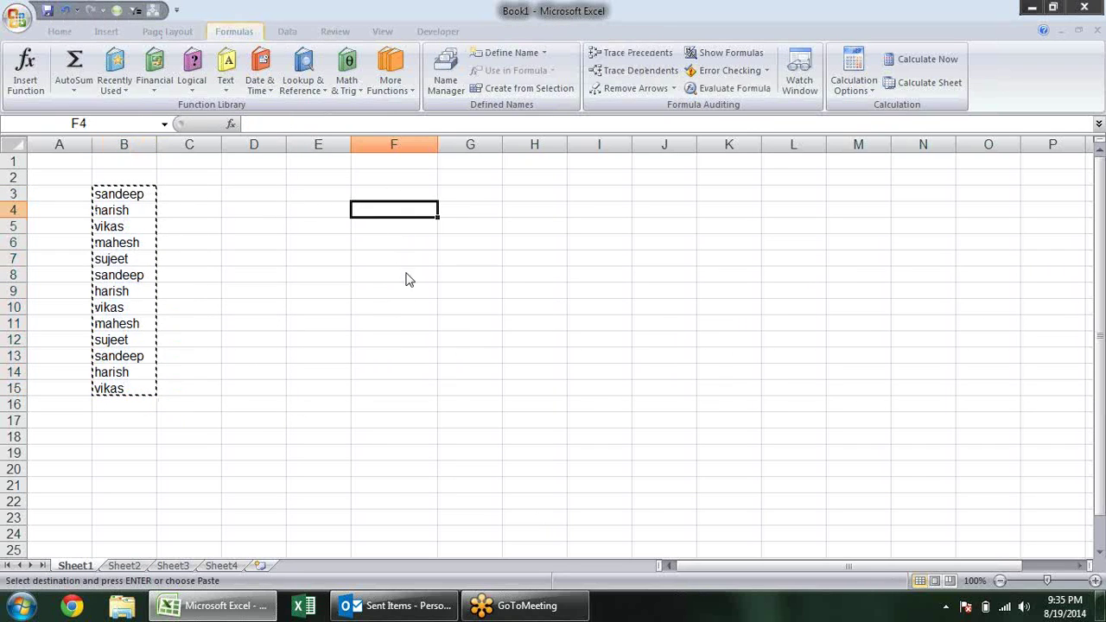
{"action": "key", "text": "ctrl+alt+v"}
{"action": "left_click", "coordinate": [614, 343]}
{"action": "left_click", "coordinate": [637, 371]}
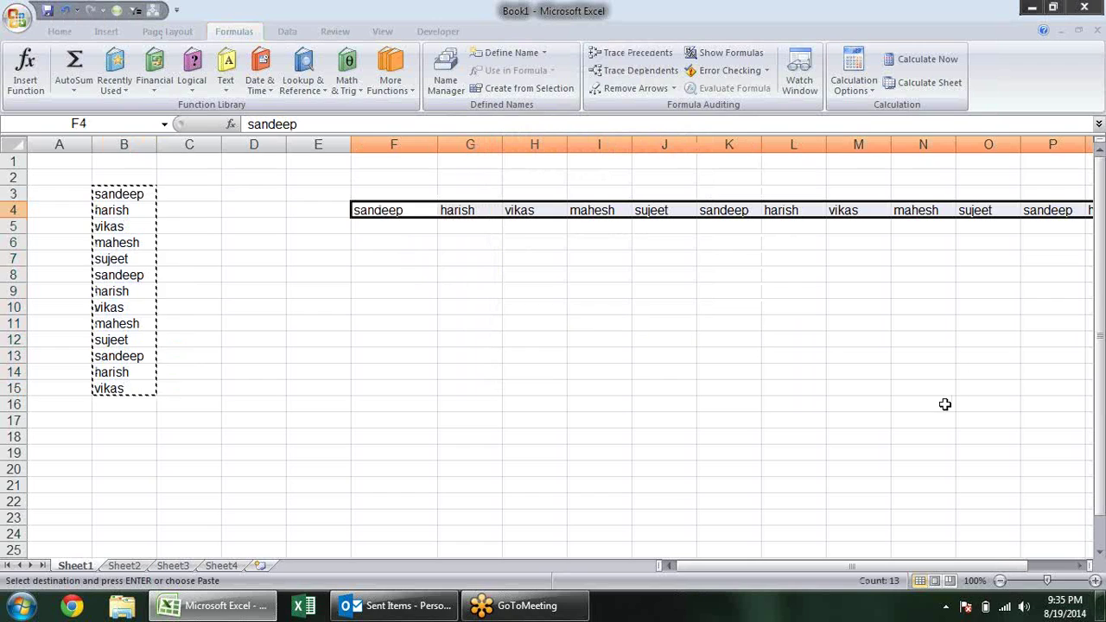
{"action": "key", "text": "Delete"}
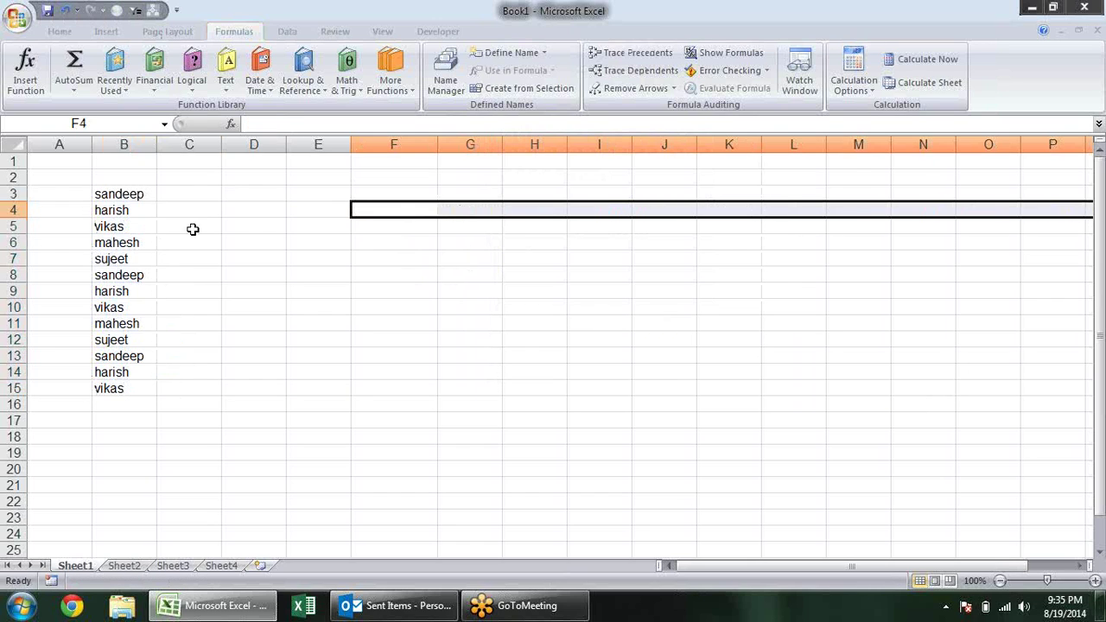
Step: Enter the formula =TRANSPOSE(B3:B15) in cell E4
{"action": "left_click", "coordinate": [192, 229]}
{"action": "left_click", "coordinate": [326, 211]}
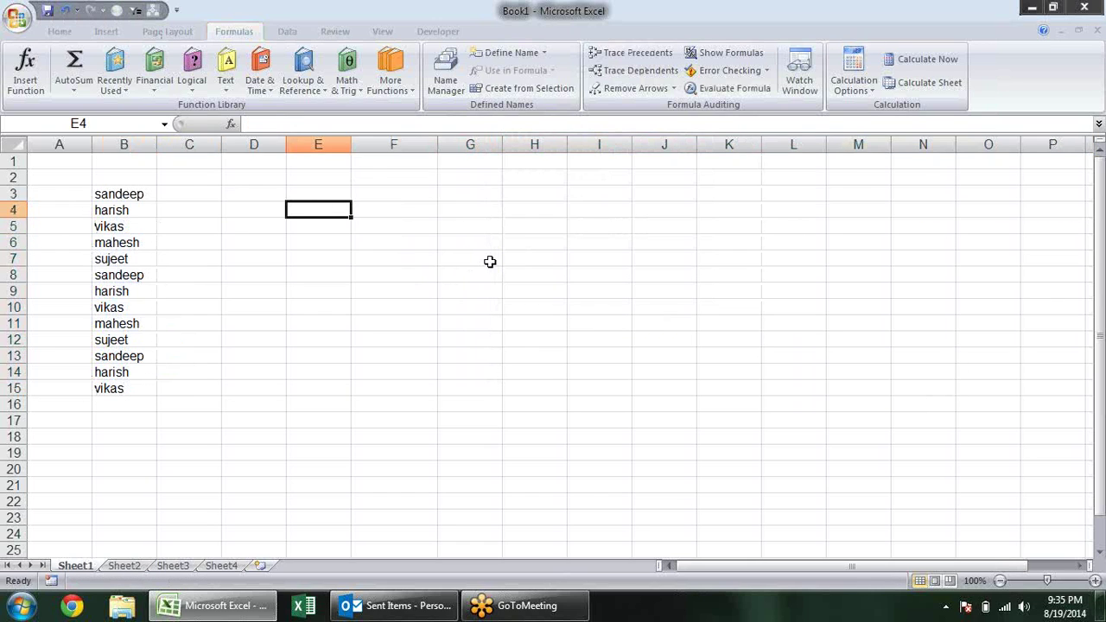
{"action": "type", "text": "=tra"}
{"action": "key", "text": "Tab"}
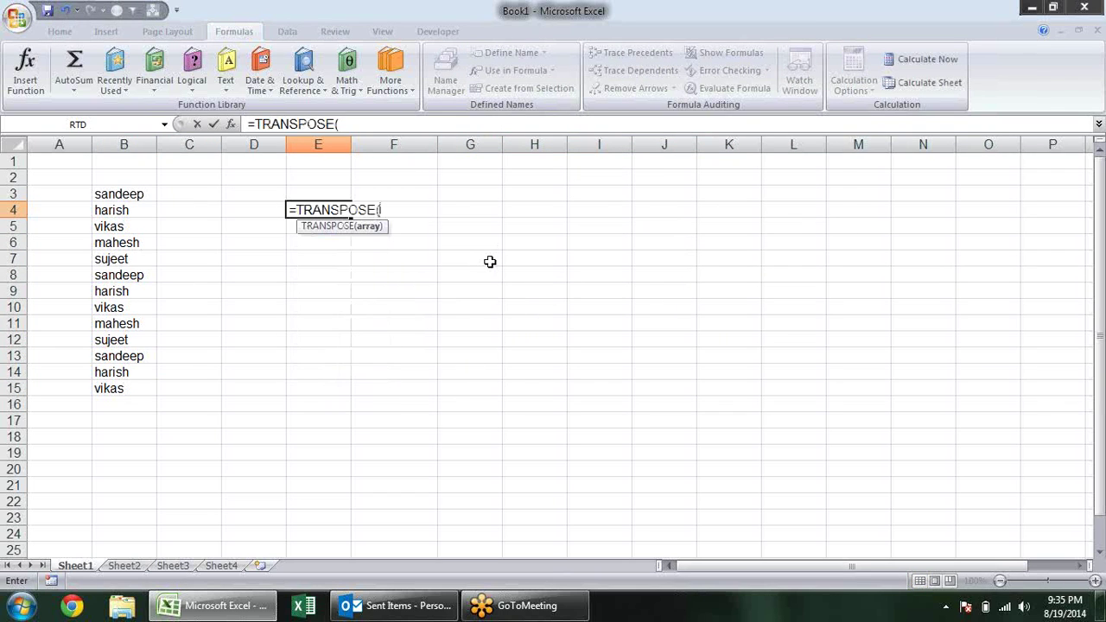
{"action": "left_click_drag", "start_coordinate": [142, 196], "coordinate": [109, 393]}
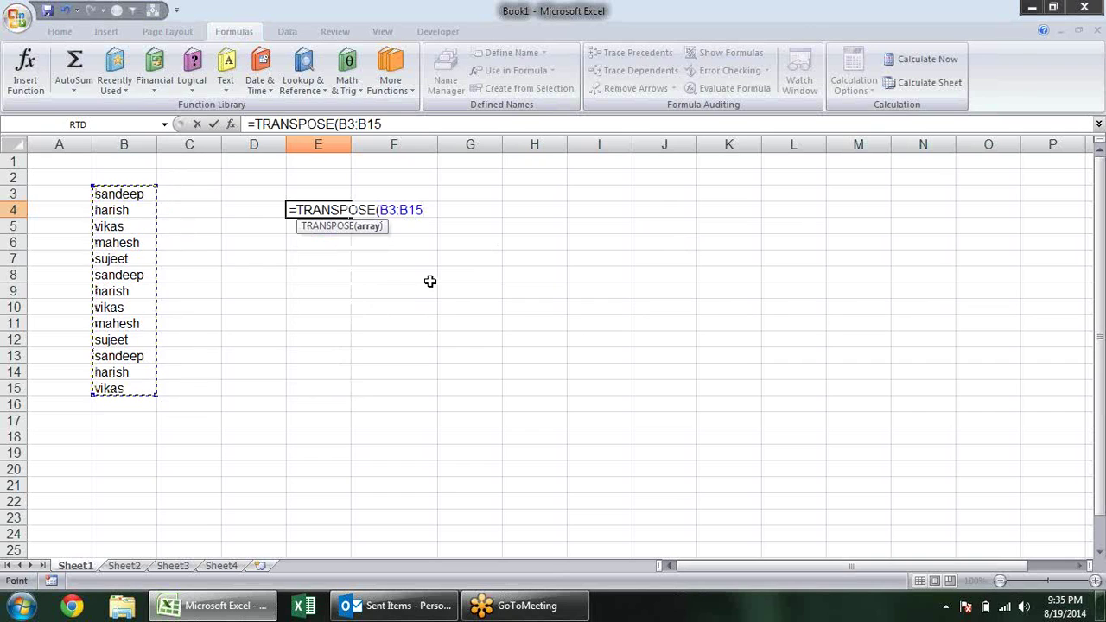
{"action": "key", "text": "ctrl+shift+Return"}
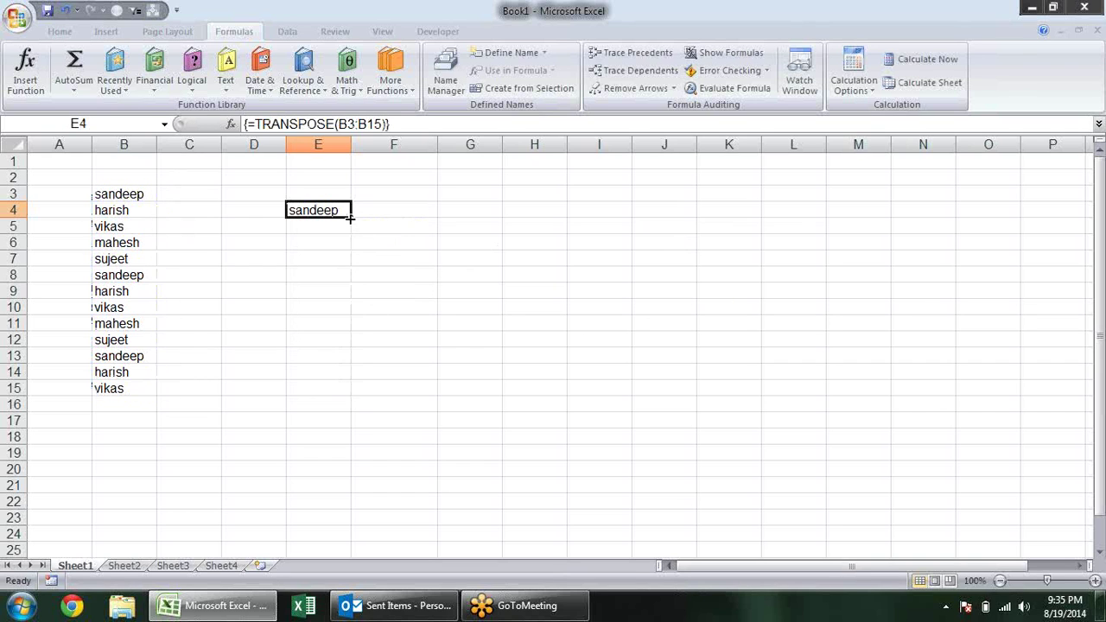
Step: Re-enter the TRANSPOSE formula as an array across E4:O4, then delete the result
{"action": "left_click_drag", "start_coordinate": [350, 217], "coordinate": [873, 216]}
{"action": "left_click_drag", "start_coordinate": [311, 209], "coordinate": [1017, 207]}
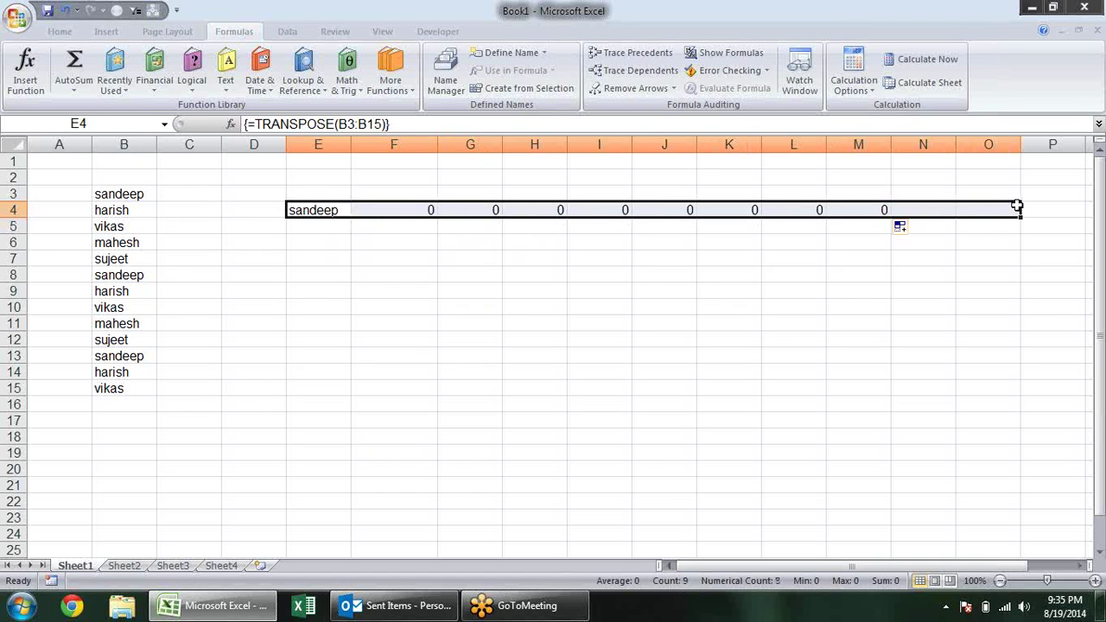
{"action": "key", "text": "F2"}
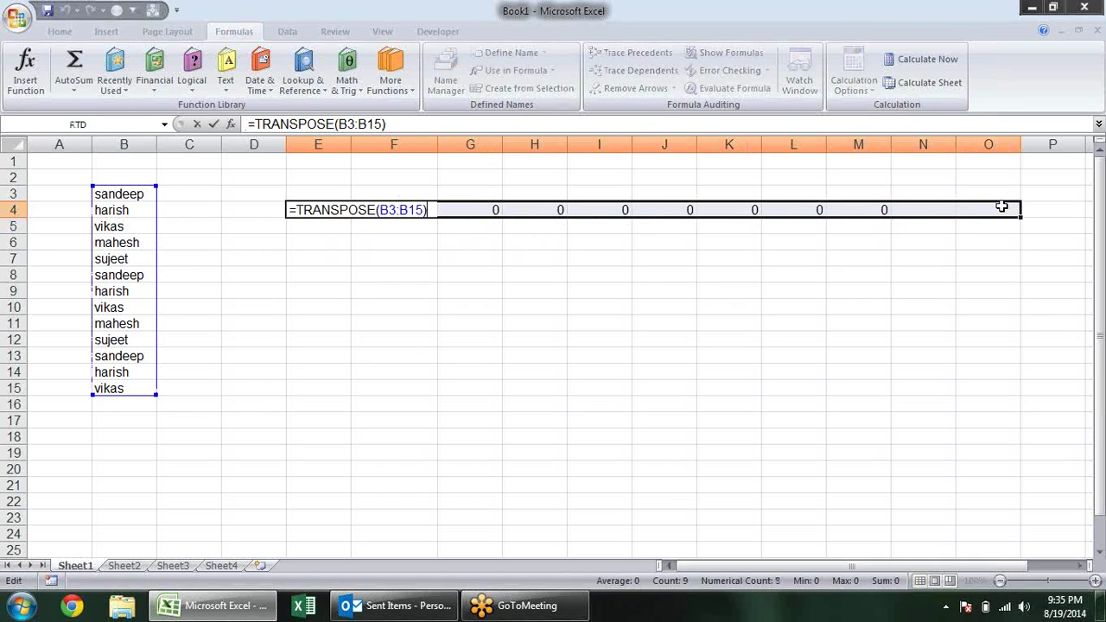
{"action": "key", "text": "ctrl+shift+Return"}
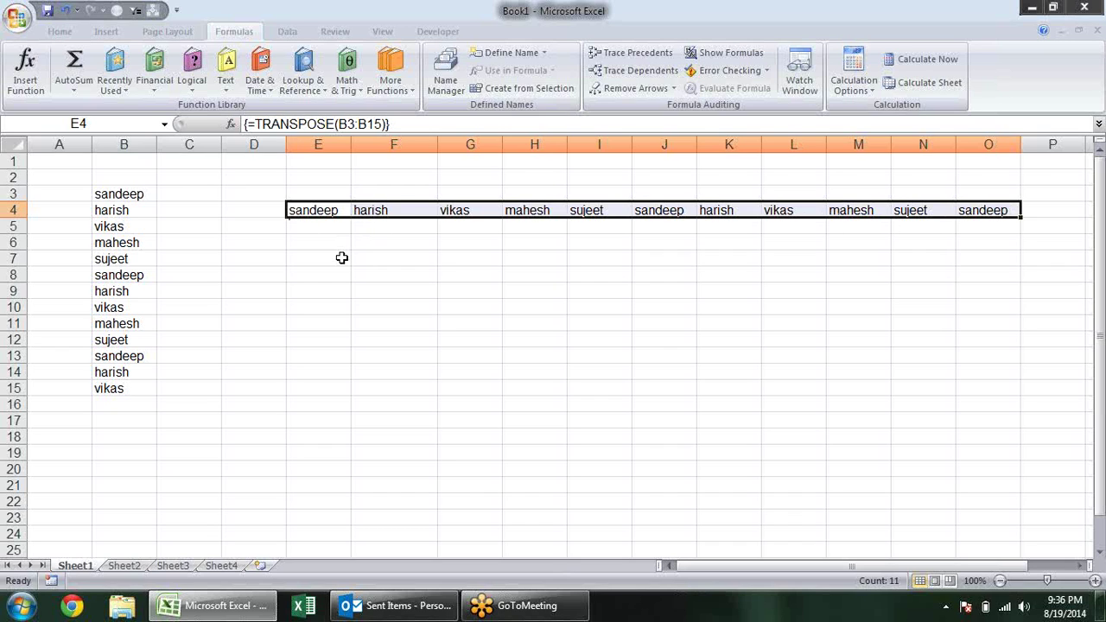
{"action": "key", "text": "Delete"}
Step: Select E4:O4 and array-enter =TRANSPOSE(B3:B15) so the names run across row 4
{"action": "left_click", "coordinate": [903, 273]}
{"action": "left_click_drag", "start_coordinate": [1010, 210], "coordinate": [333, 214]}
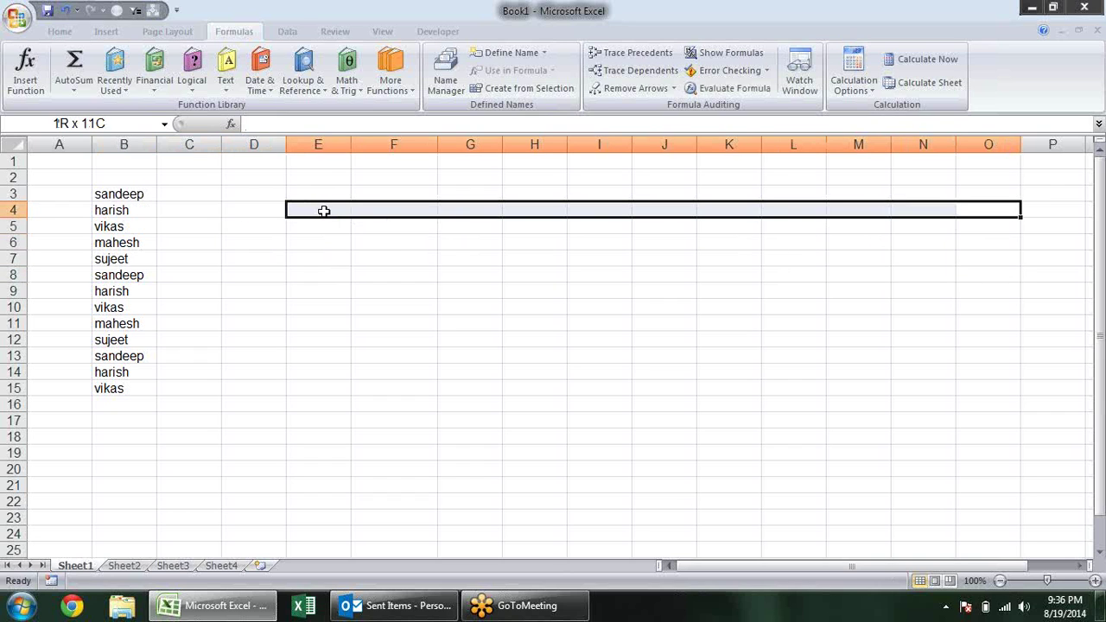
{"action": "type", "text": "="}
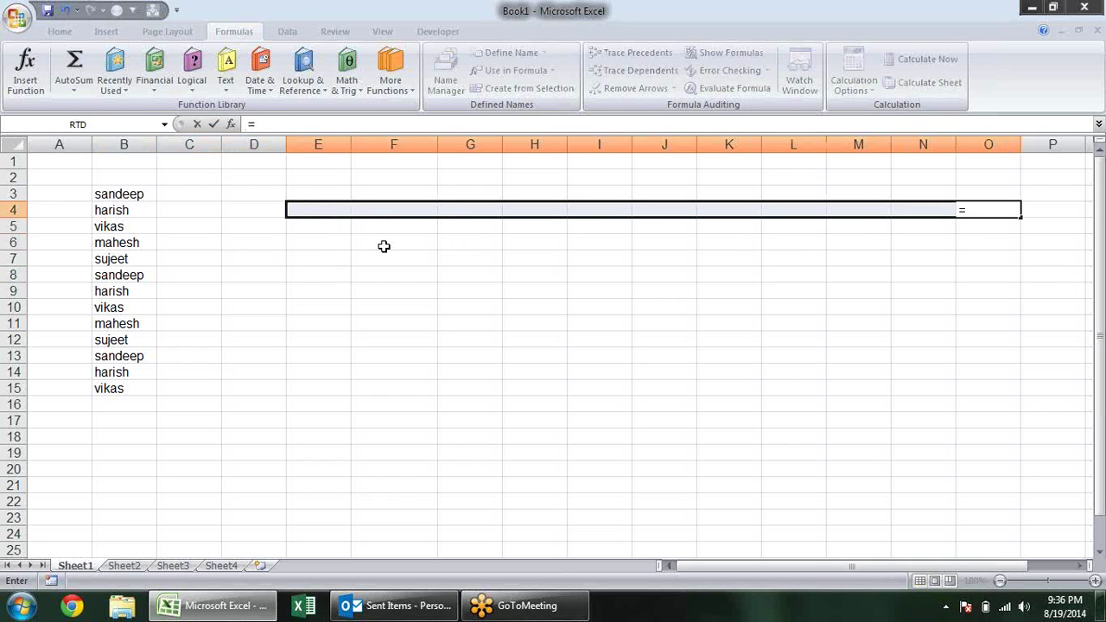
{"action": "type", "text": "tran"}
{"action": "key", "text": "Tab"}
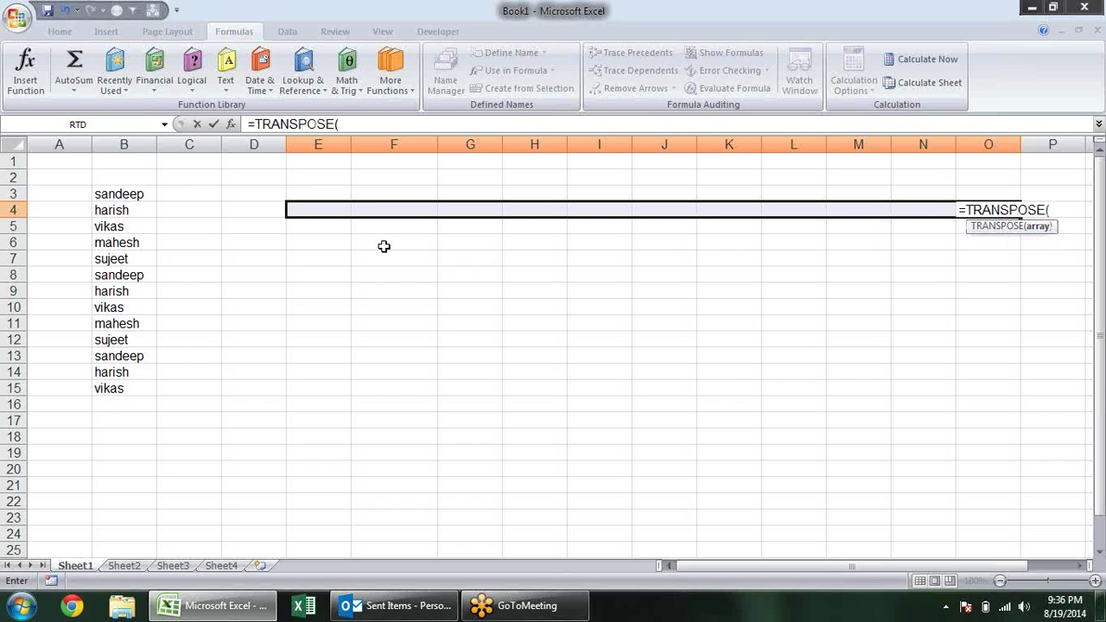
{"action": "left_click_drag", "start_coordinate": [123, 194], "coordinate": [97, 388]}
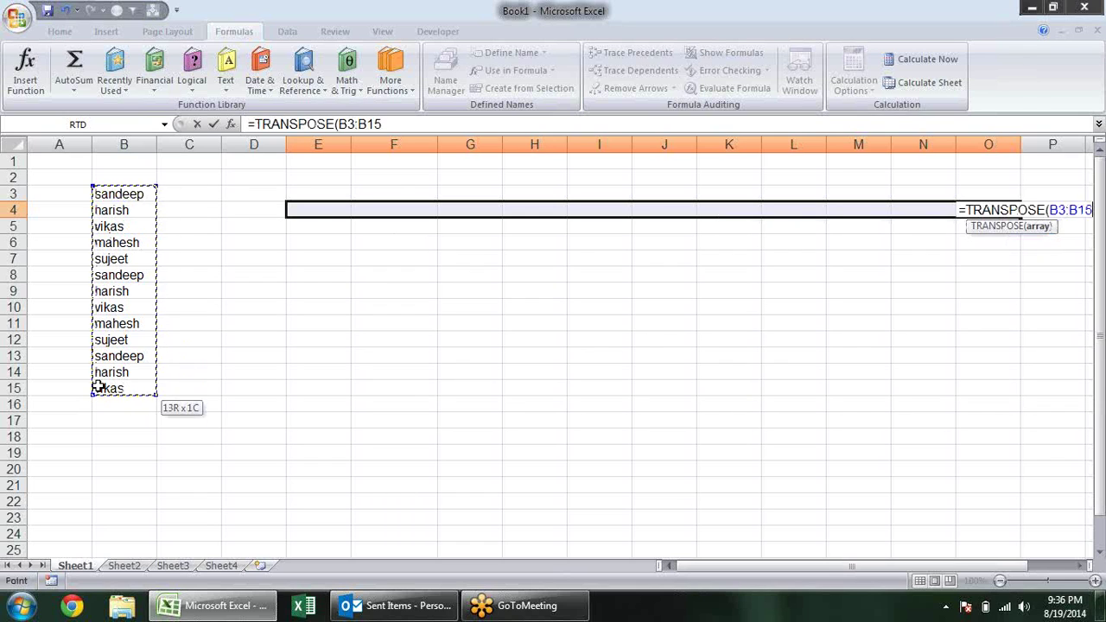
{"action": "type", "text": ")"}
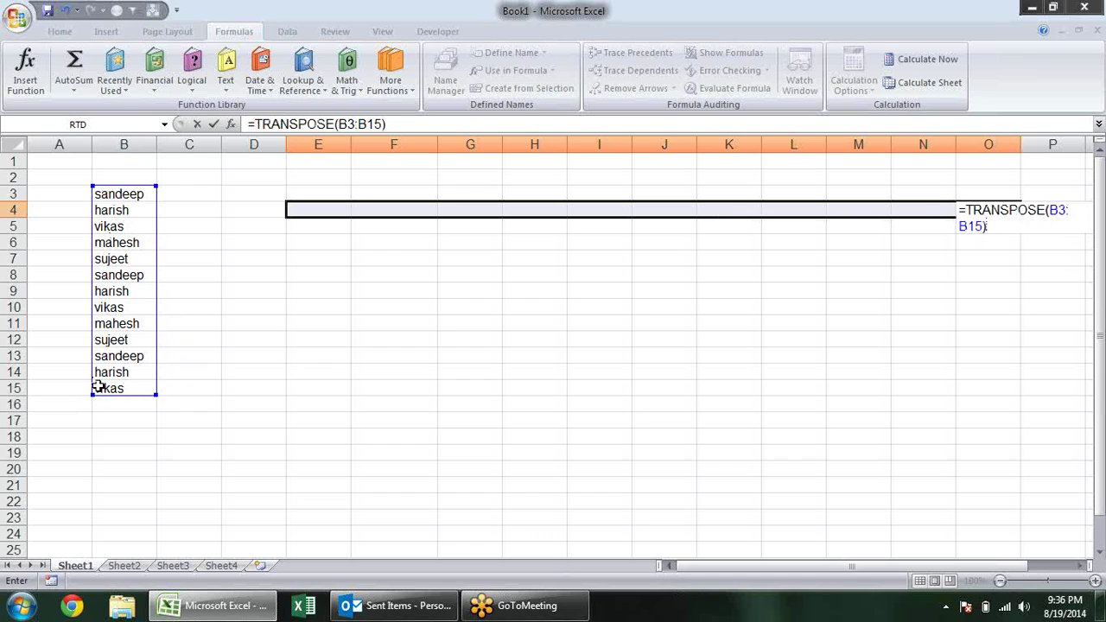
{"action": "key", "text": "ctrl+shift+Return"}
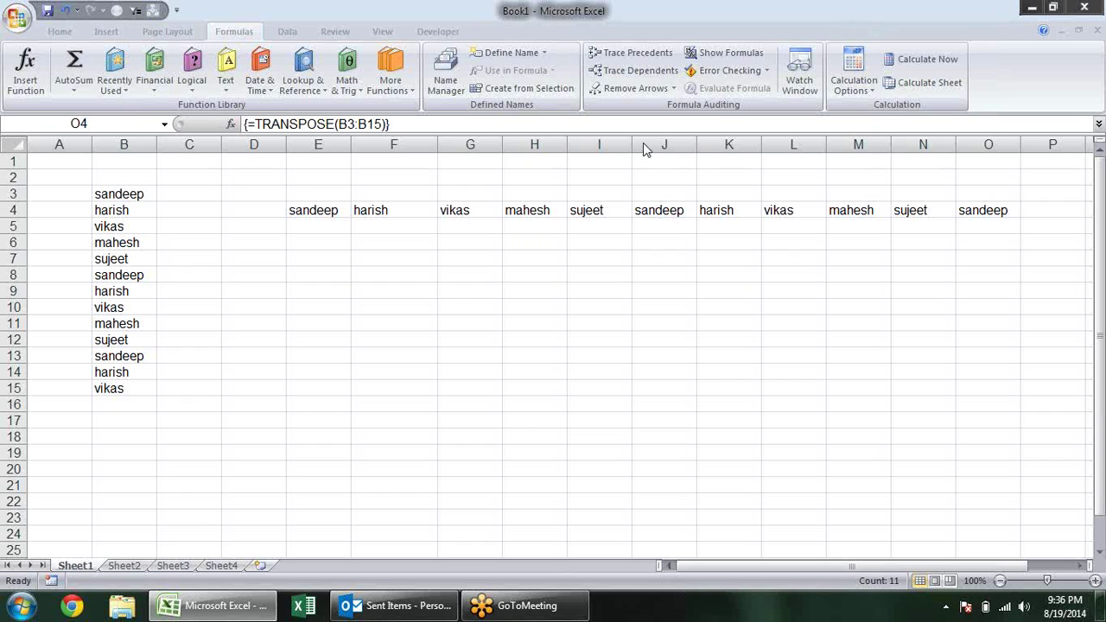
Step: Change the first name in B3 to 'Prade'
{"action": "left_click", "coordinate": [491, 242]}
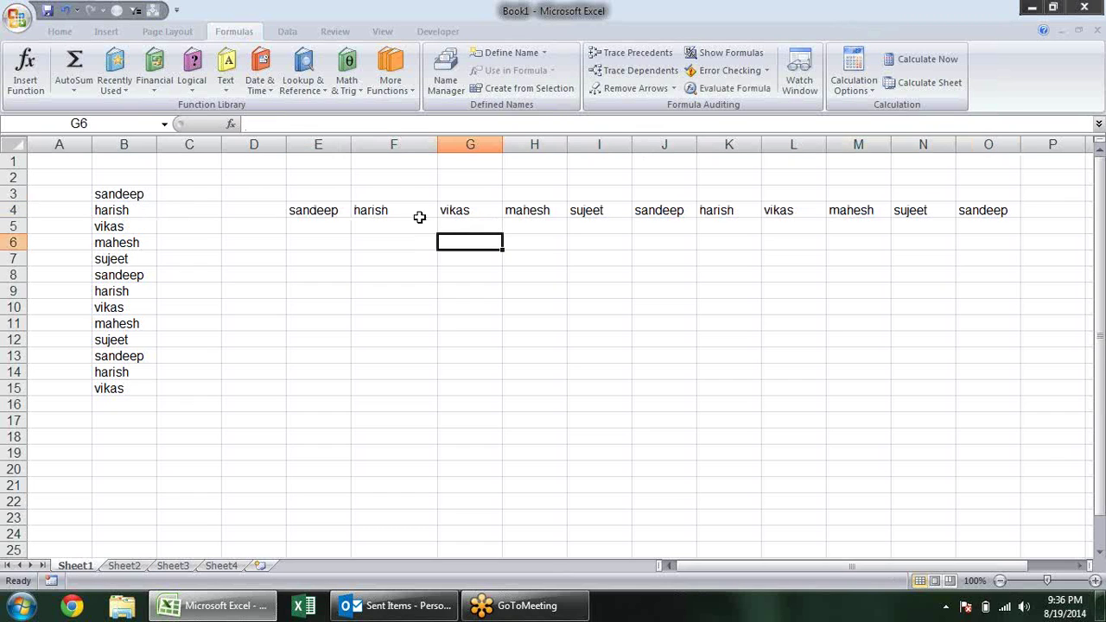
{"action": "left_click", "coordinate": [331, 210]}
{"action": "left_click", "coordinate": [130, 194]}
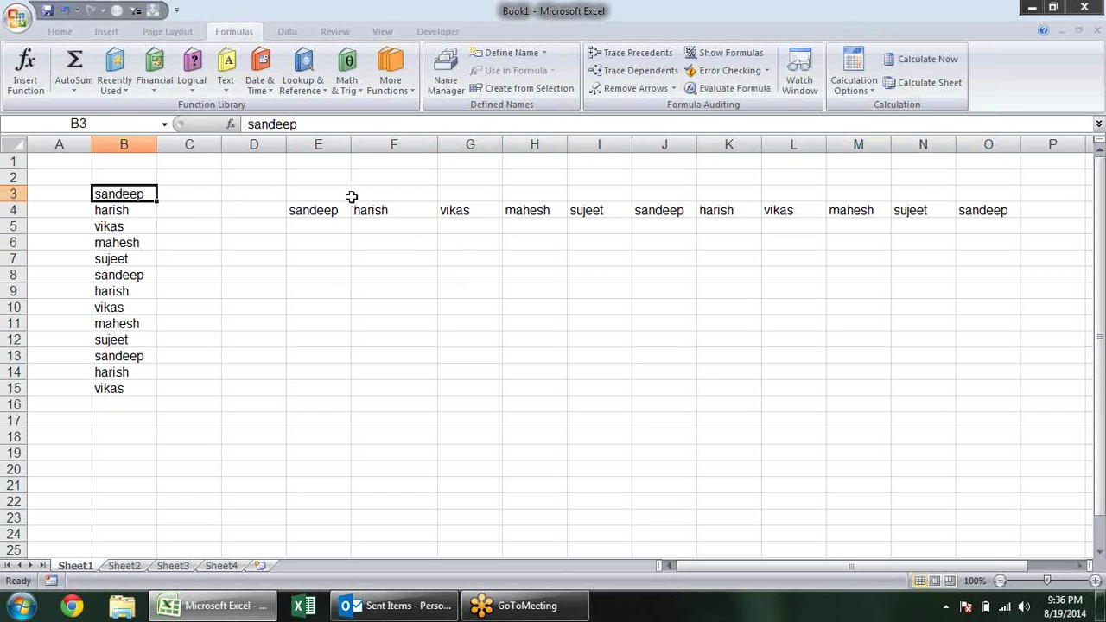
{"action": "type", "text": "p"}
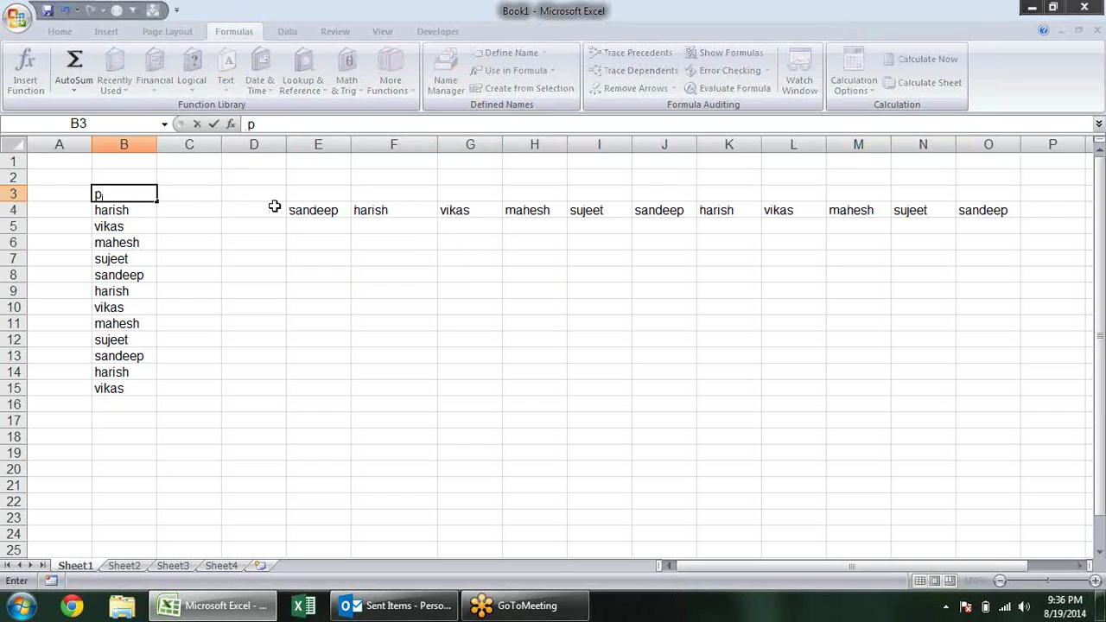
{"action": "key", "text": "Escape"}
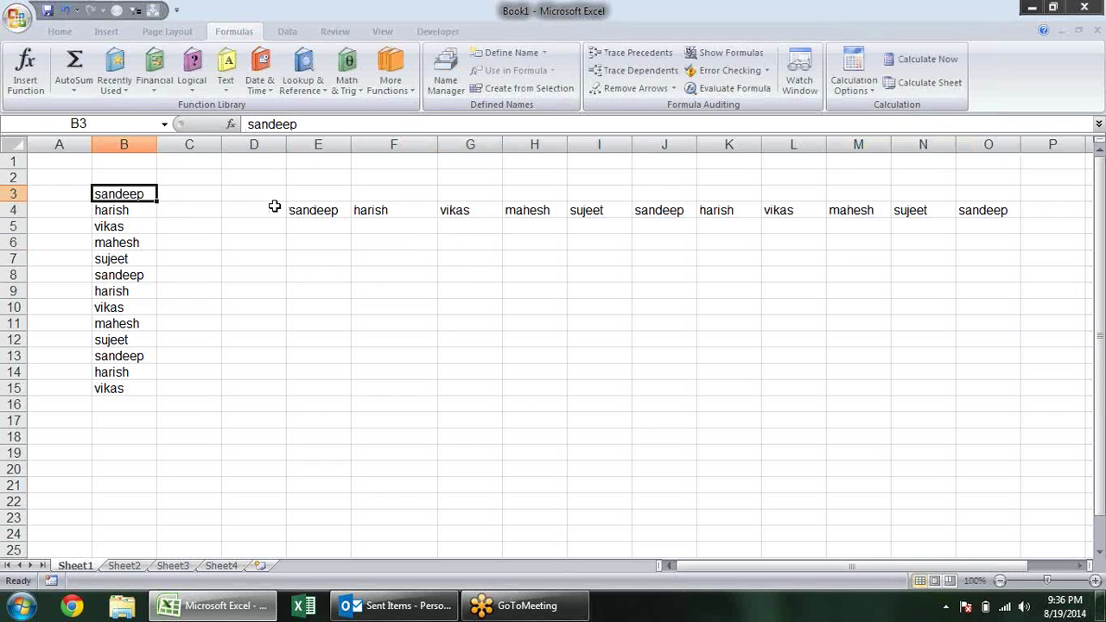
{"action": "type", "text": "Prade"}
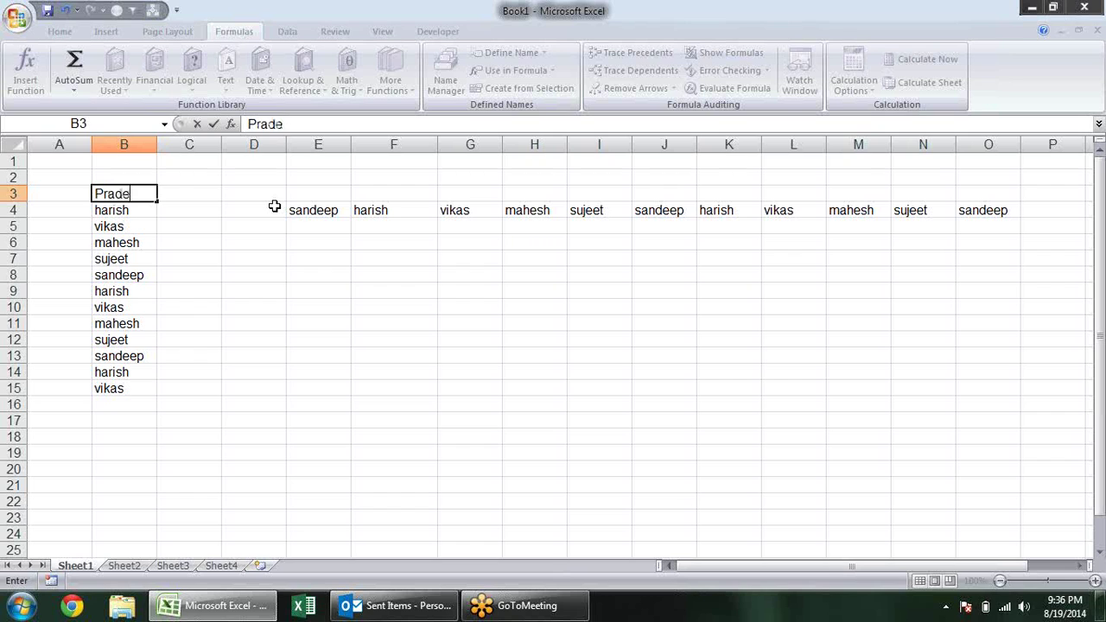
{"action": "key", "text": "Return"}
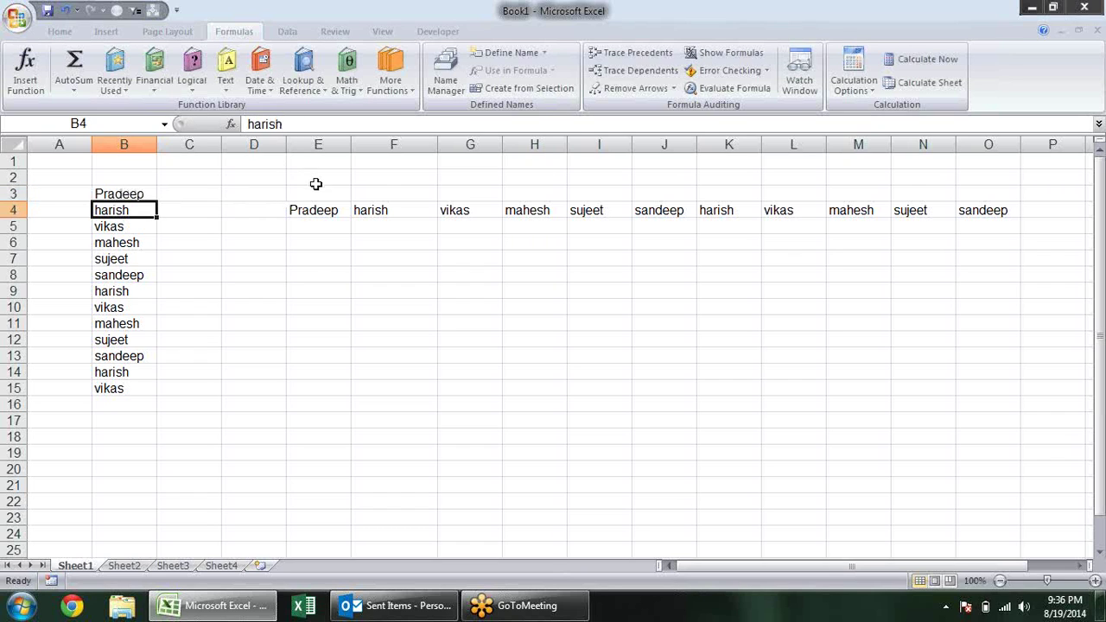
Step: Check that E4 shows the new name, then delete the transposed array from E4:O4
{"action": "left_click", "coordinate": [329, 209]}
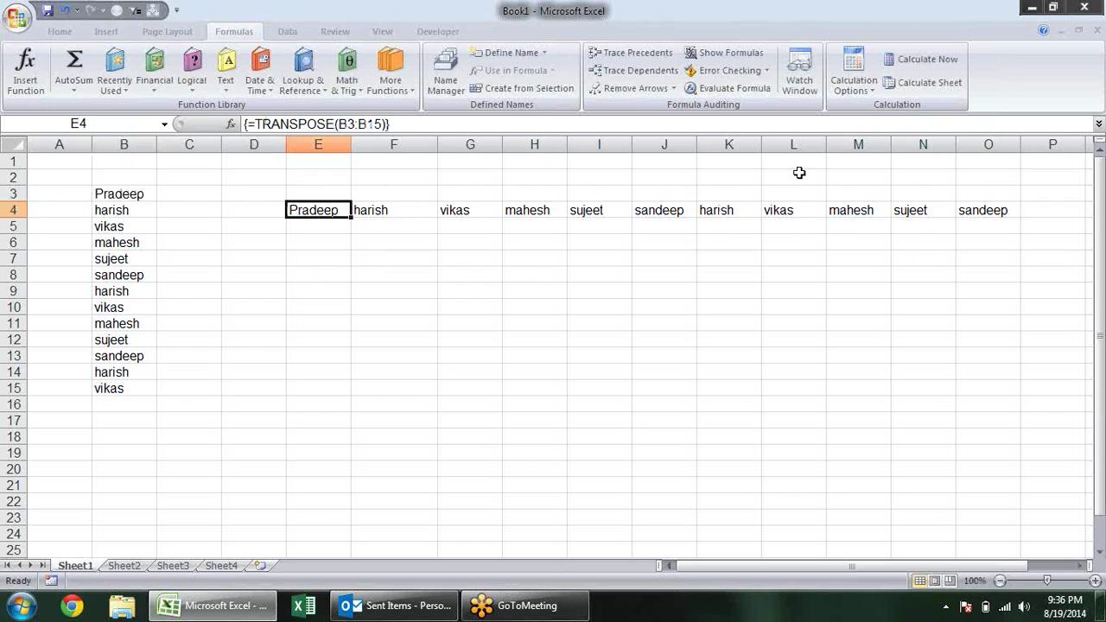
{"action": "left_click", "coordinate": [458, 211]}
{"action": "left_click", "coordinate": [387, 197]}
{"action": "left_click", "coordinate": [383, 212]}
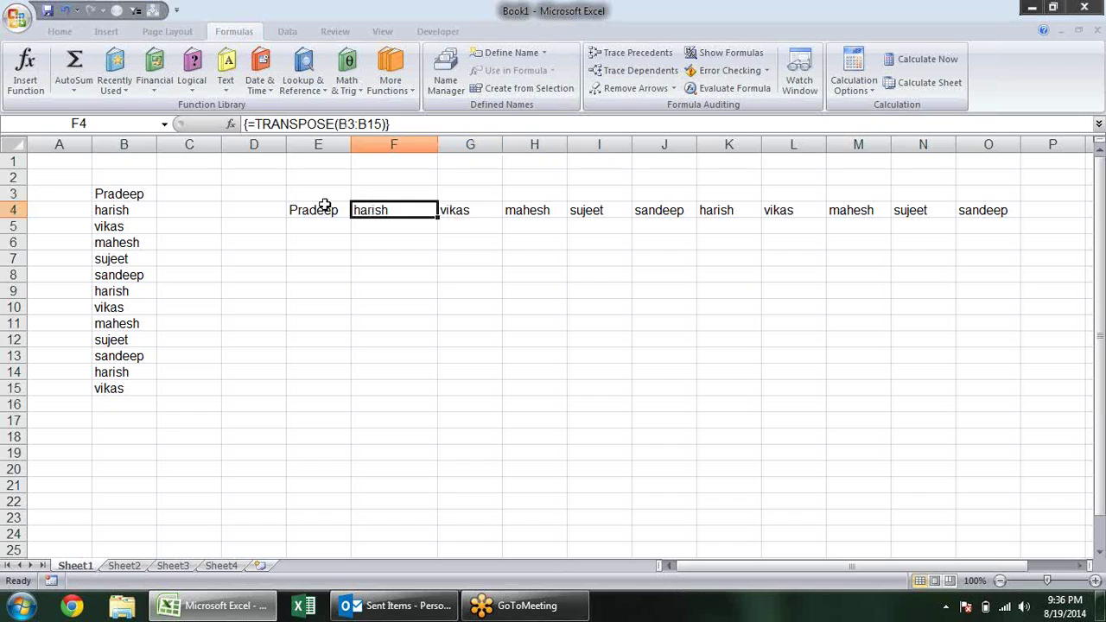
{"action": "left_click", "coordinate": [321, 205]}
{"action": "left_click_drag", "start_coordinate": [341, 212], "coordinate": [994, 209]}
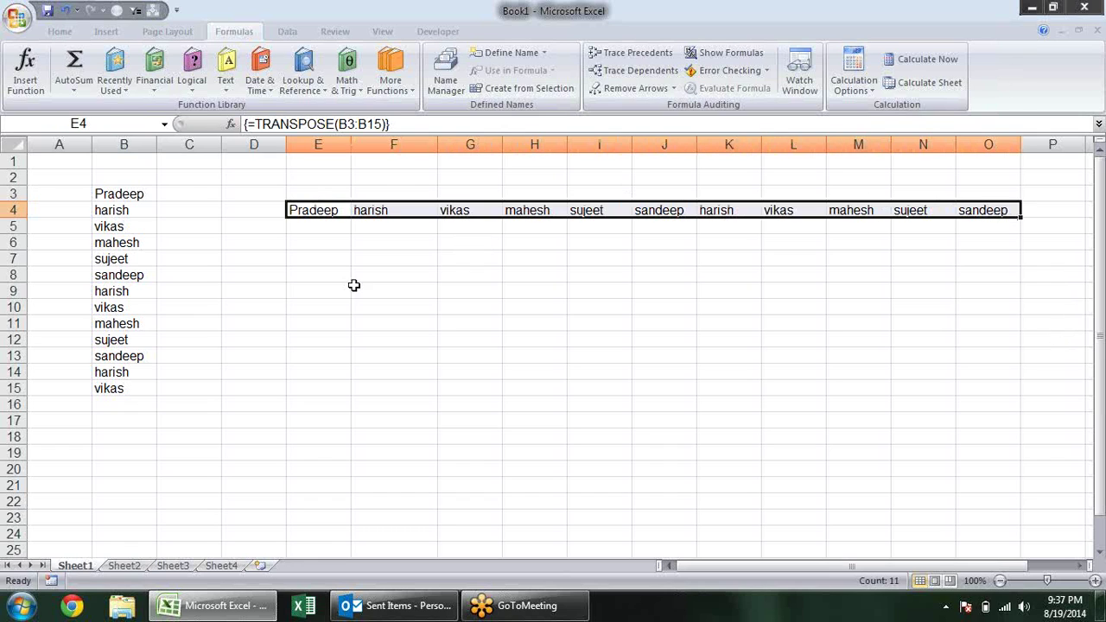
{"action": "key", "text": "Delete"}
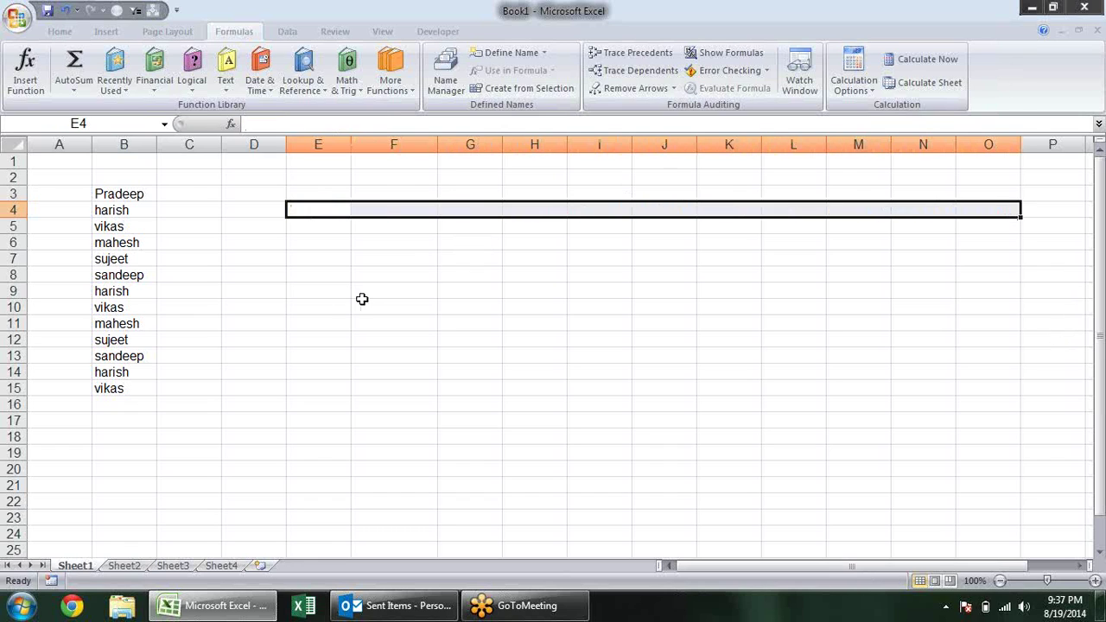
Step: Clear the old name list from B3:B15
{"action": "left_click", "coordinate": [419, 257]}
{"action": "left_click_drag", "start_coordinate": [146, 180], "coordinate": [144, 370]}
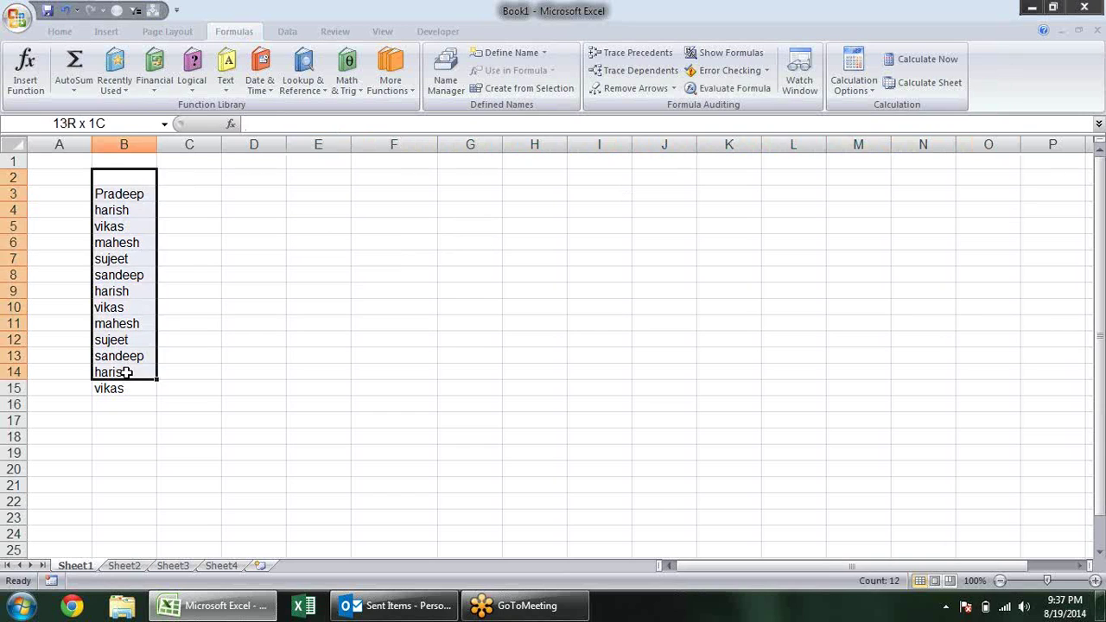
{"action": "left_click", "coordinate": [522, 300]}
{"action": "left_click", "coordinate": [304, 85]}
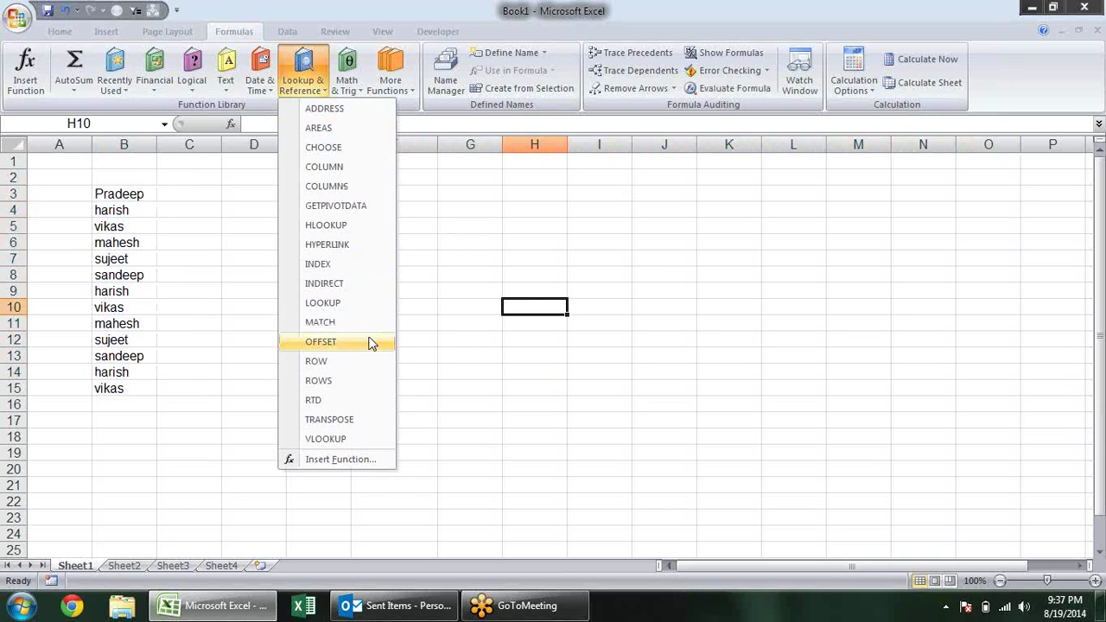
{"action": "left_click", "coordinate": [203, 444]}
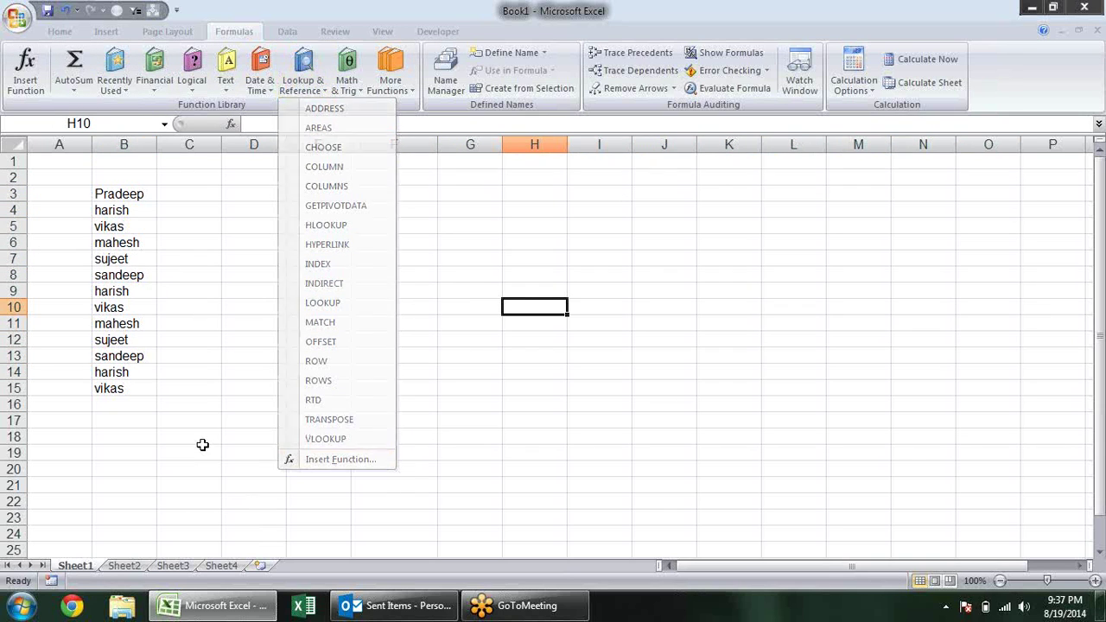
{"action": "left_click_drag", "start_coordinate": [140, 393], "coordinate": [124, 197]}
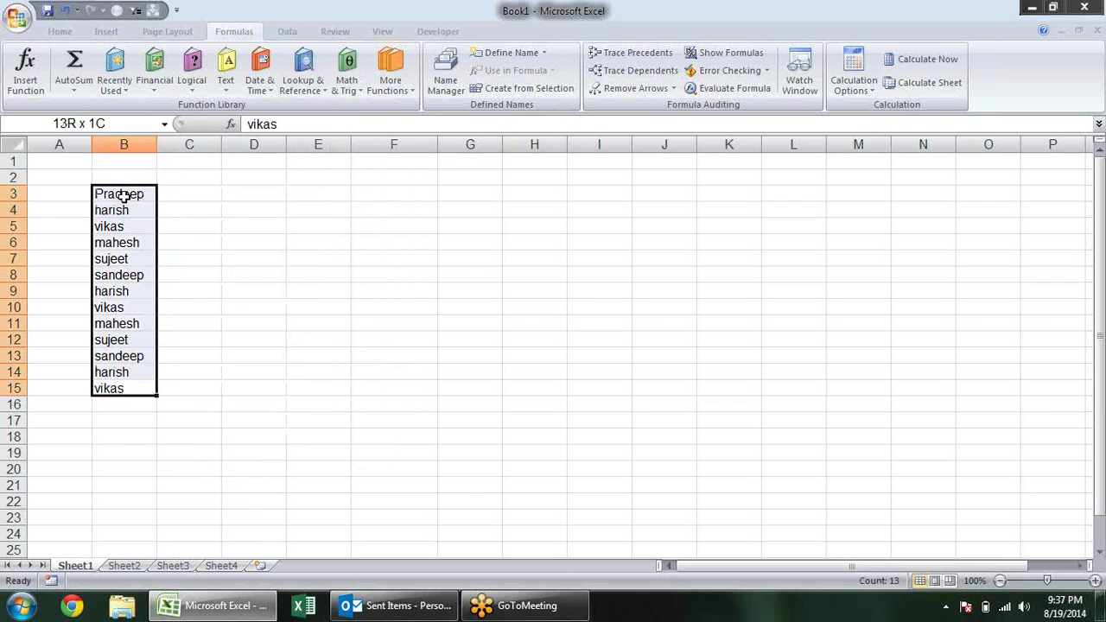
{"action": "key", "text": "Delete"}
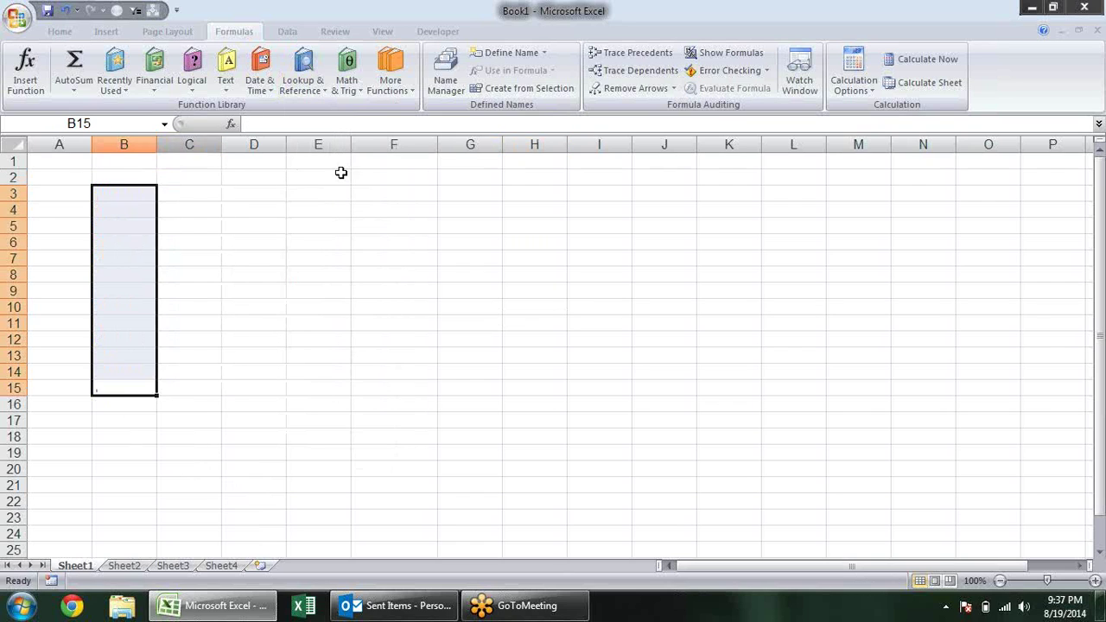
{"action": "left_click", "coordinate": [251, 257]}
Step: Type the headers ID, Name, City and Sales across A3:D3
{"action": "left_click", "coordinate": [72, 208]}
{"action": "left_click", "coordinate": [77, 191]}
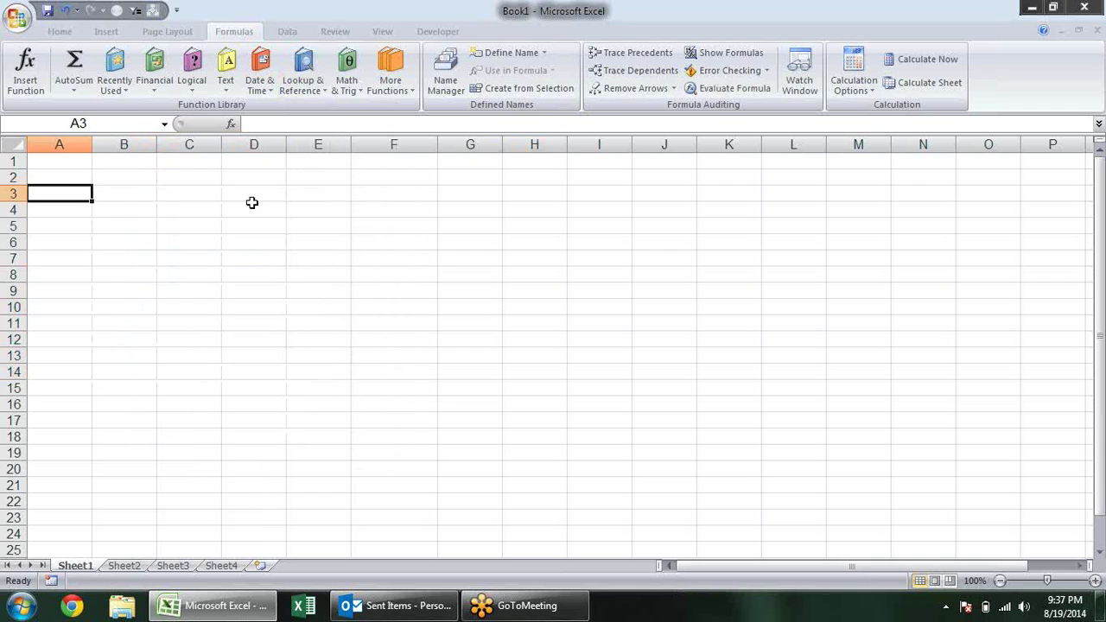
{"action": "type", "text": "ID"}
{"action": "key", "text": "Tab"}
{"action": "type", "text": "Nsame"}
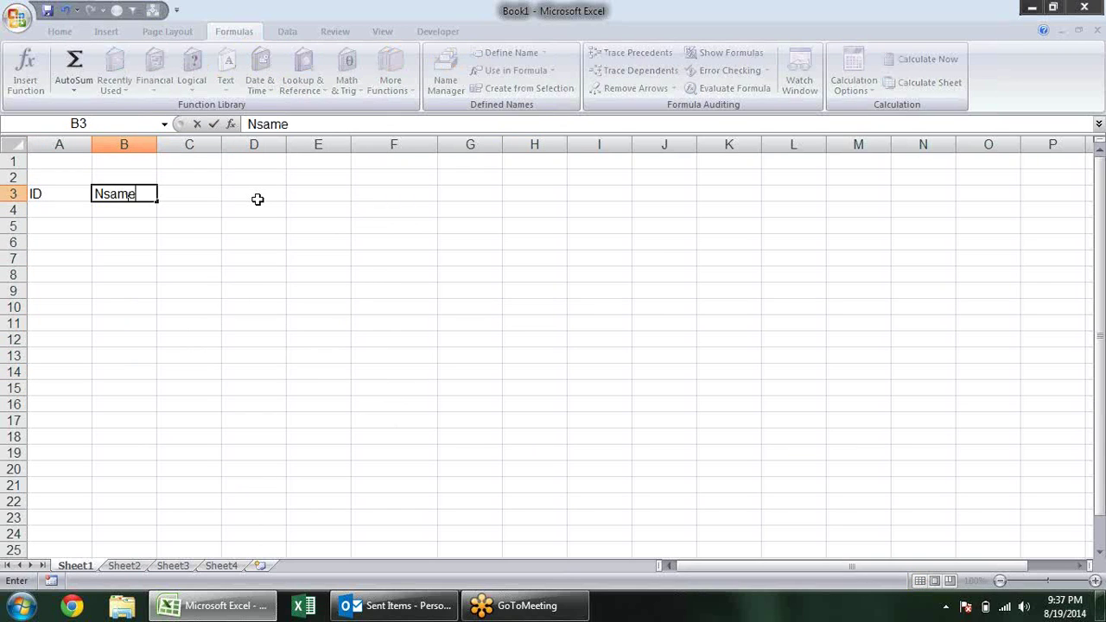
{"action": "key", "text": "Tab"}
{"action": "key", "text": "Left"}
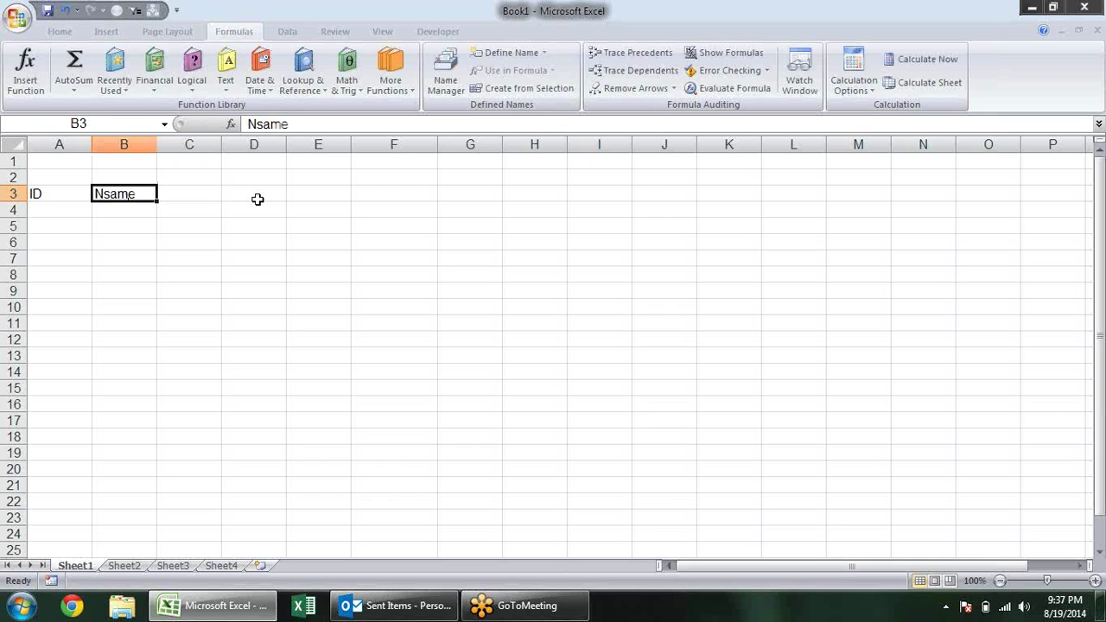
{"action": "type", "text": "M"}
{"action": "key", "text": "BackSpace"}
{"action": "type", "text": "Namd"}
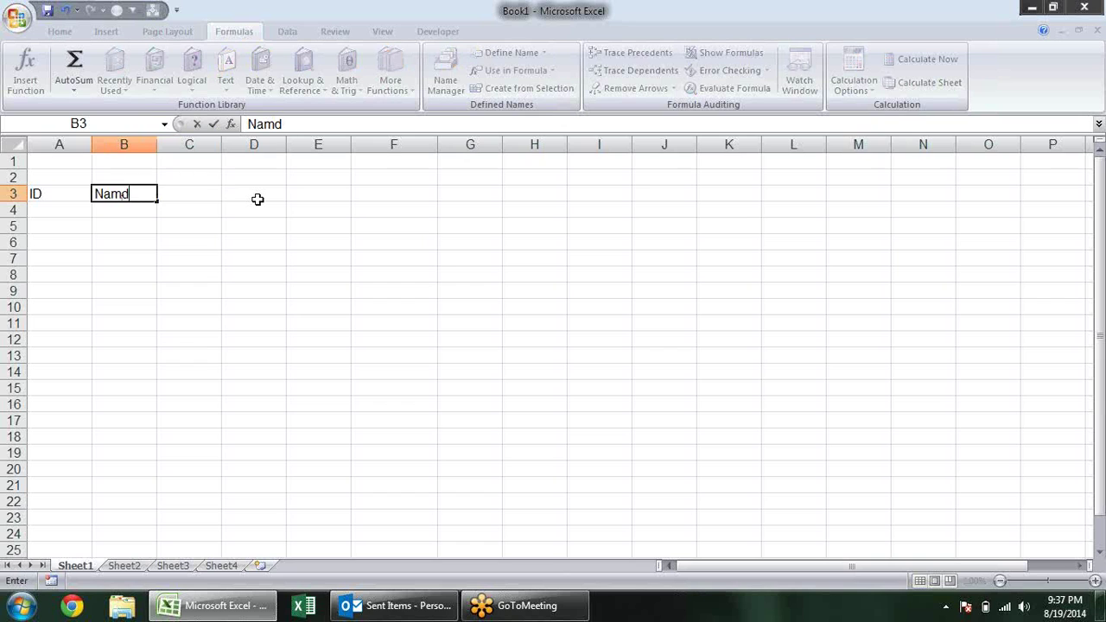
{"action": "key", "text": "Tab"}
{"action": "type", "text": "City"}
{"action": "key", "text": "Tab"}
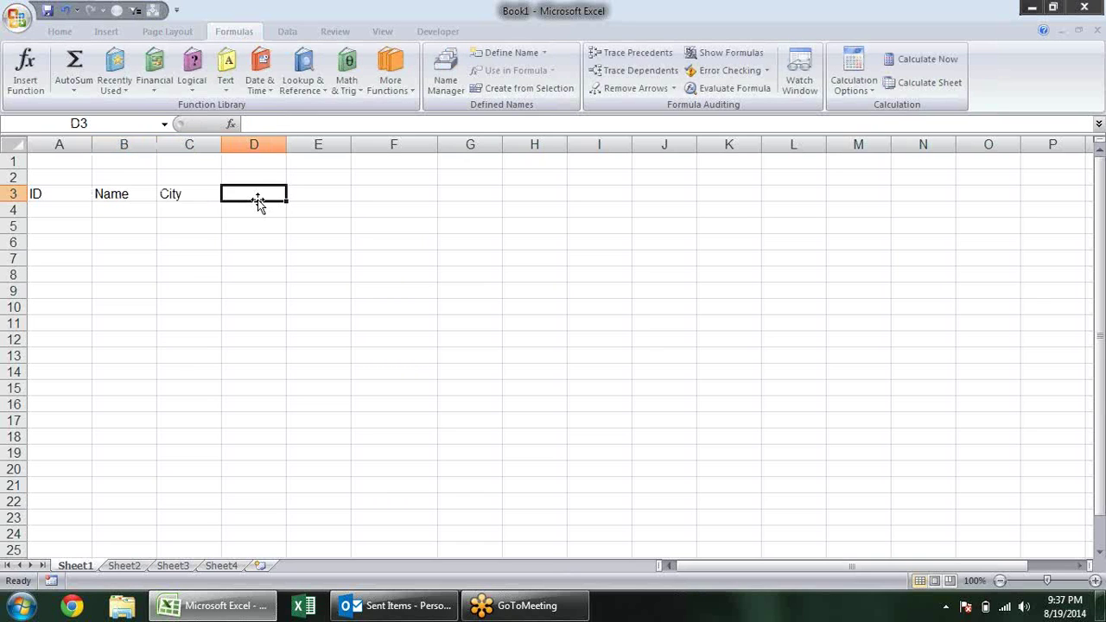
{"action": "type", "text": "Sales"}
{"action": "key", "text": "Return"}
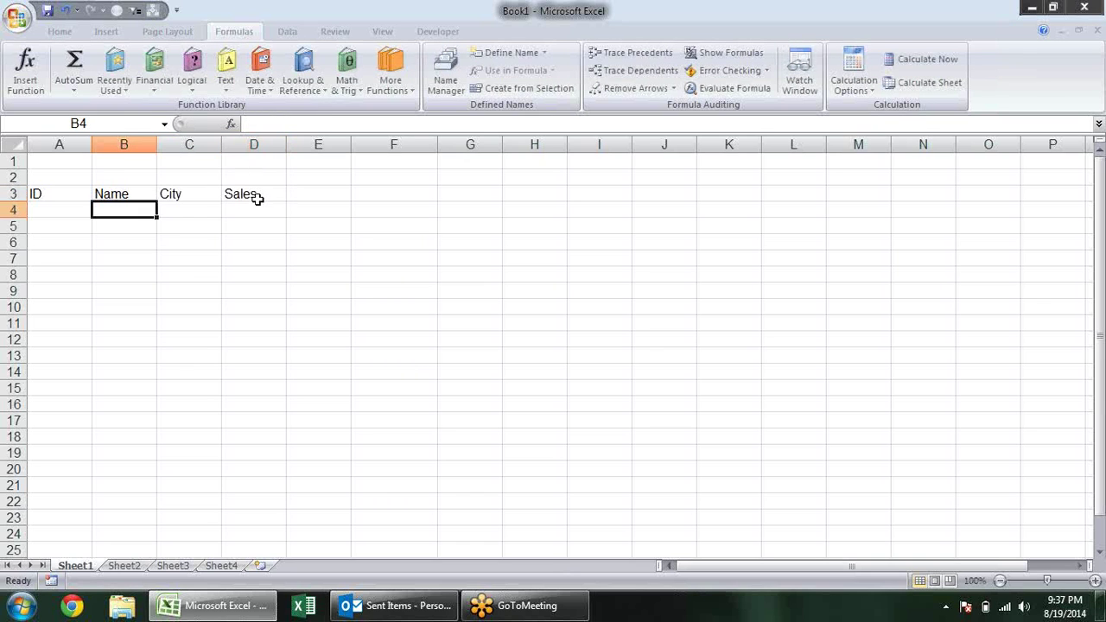
Step: Enter E001 in A4 and fill the ID series down column A
{"action": "left_click", "coordinate": [86, 194]}
{"action": "left_click", "coordinate": [86, 212]}
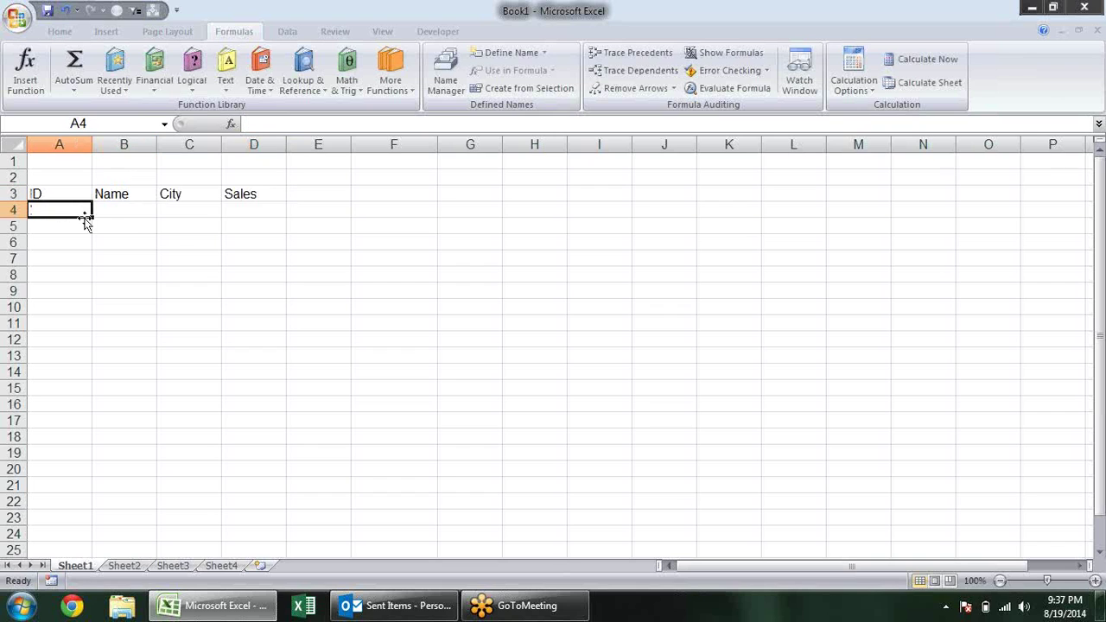
{"action": "type", "text": "E"}
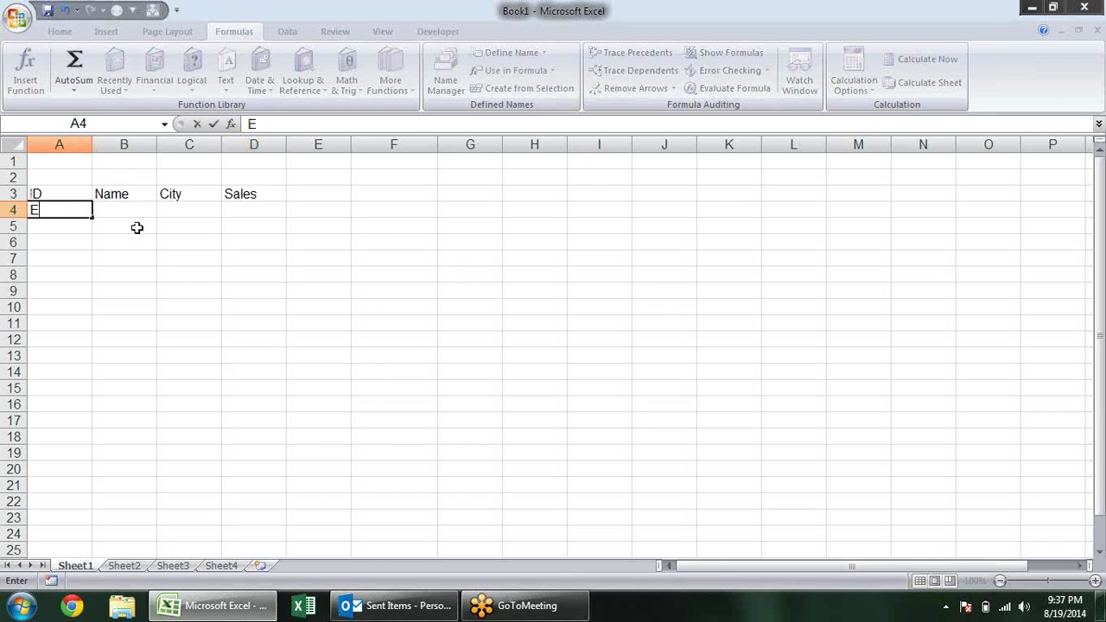
{"action": "key", "text": "Right"}
{"action": "key", "text": "Right"}
{"action": "key", "text": "Right"}
{"action": "left_click_drag", "start_coordinate": [696, 566], "coordinate": [628, 561]}
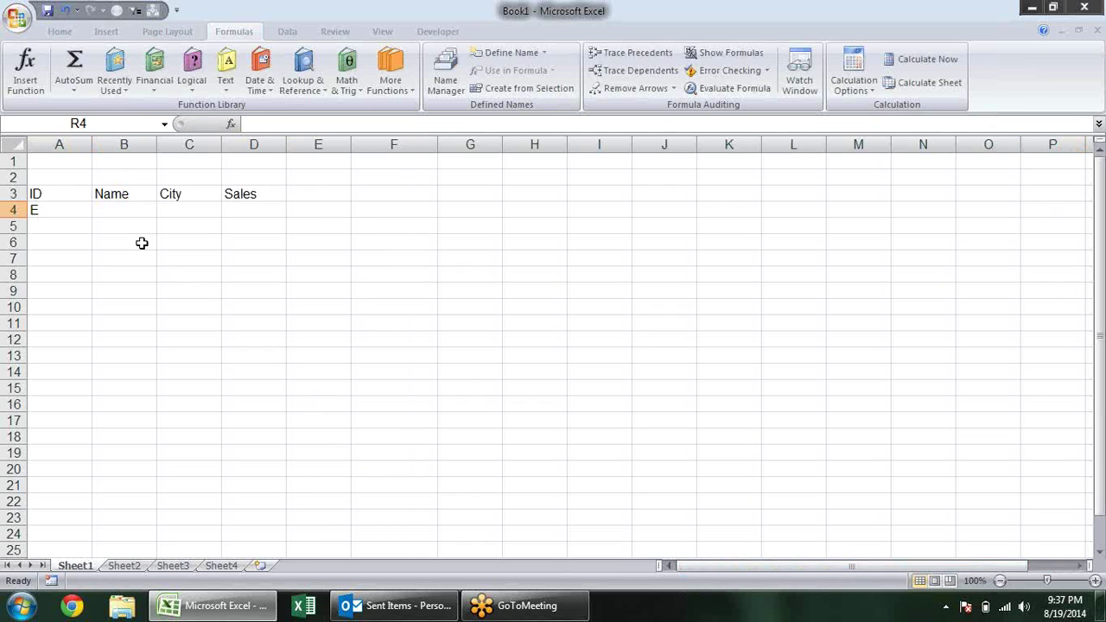
{"action": "double_click", "coordinate": [50, 209]}
{"action": "type", "text": "001"}
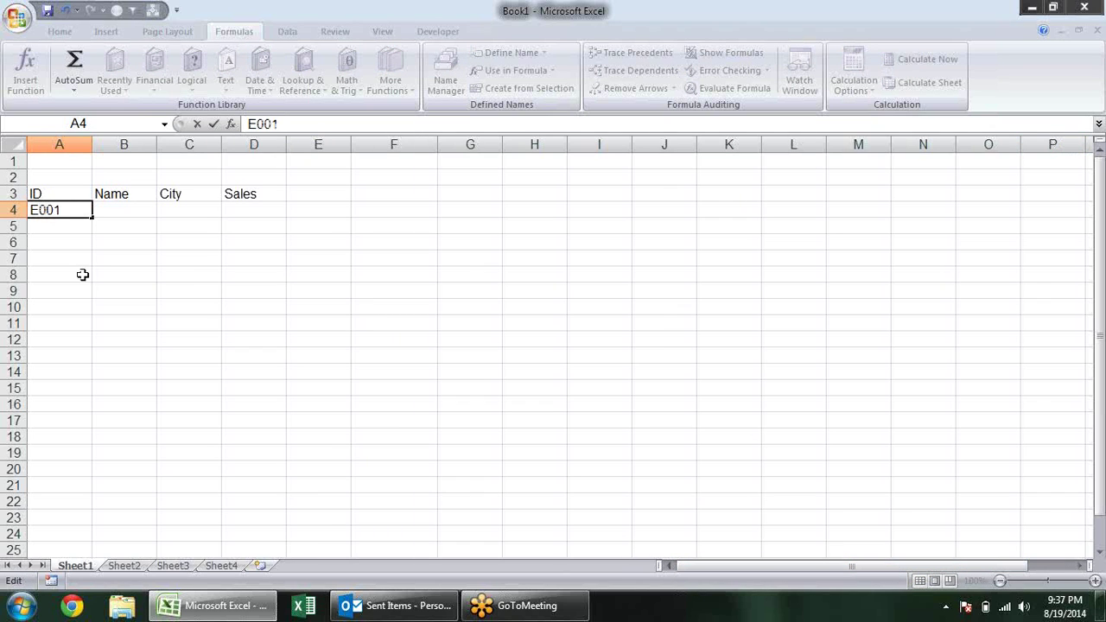
{"action": "left_click", "coordinate": [112, 289]}
{"action": "left_click", "coordinate": [78, 208]}
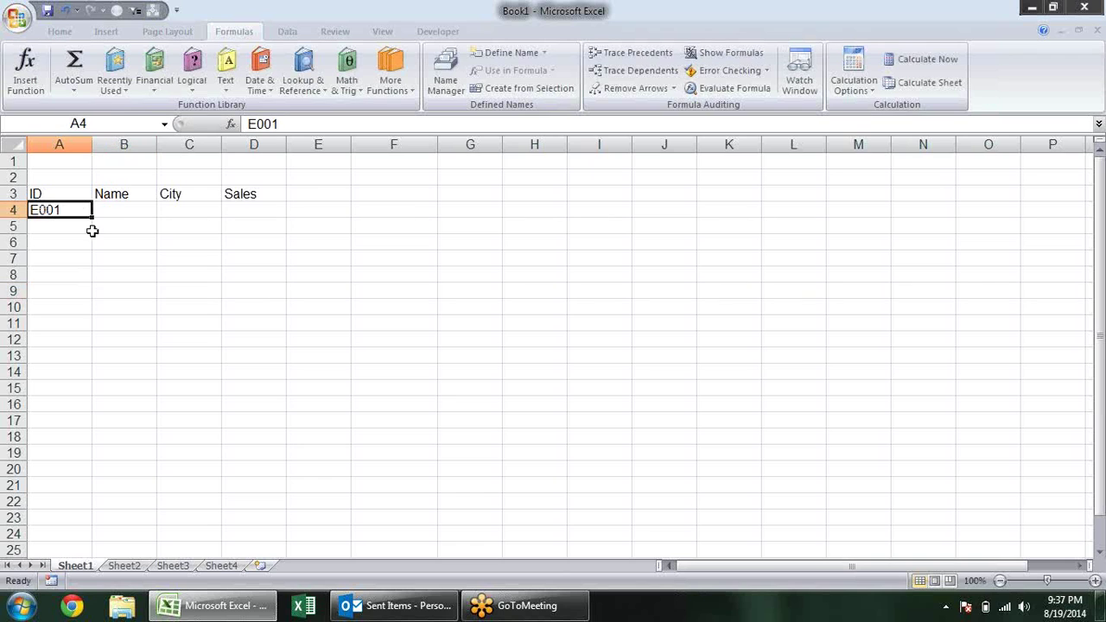
{"action": "mouse_move", "coordinate": [91, 217]}
{"action": "left_mouse_down"}
{"action": "mouse_move", "coordinate": [79, 259]}
{"action": "mouse_move", "coordinate": [82, 374]}
{"action": "left_mouse_up"}
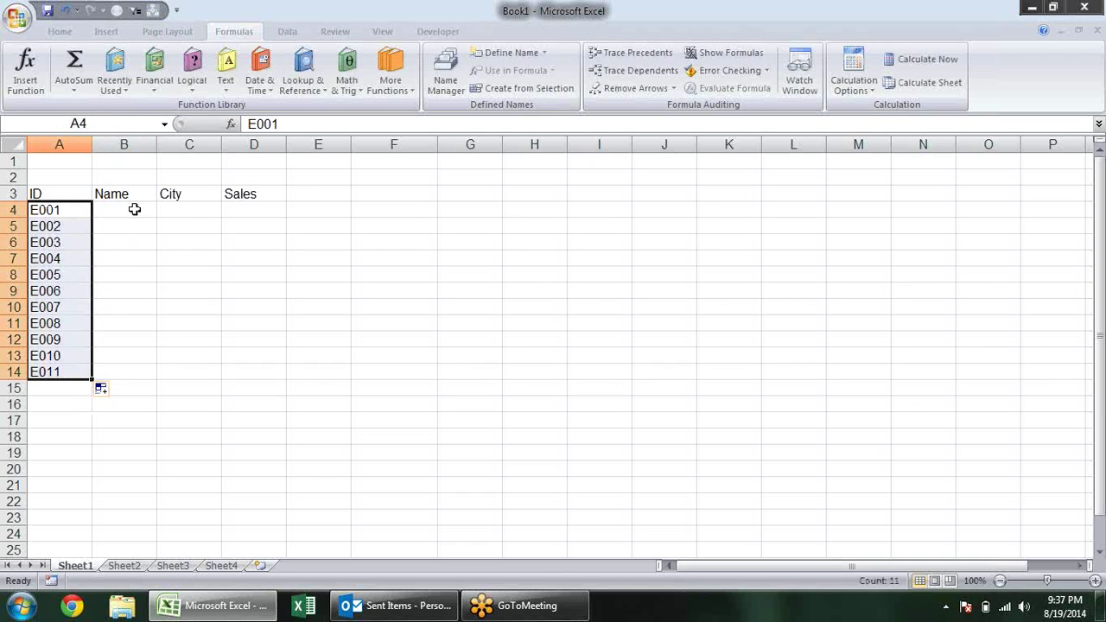
Step: Enter 'sandeep' in B4, fill names down, and delete the extra rows below E005
{"action": "left_click", "coordinate": [132, 210]}
{"action": "type", "text": "sande"}
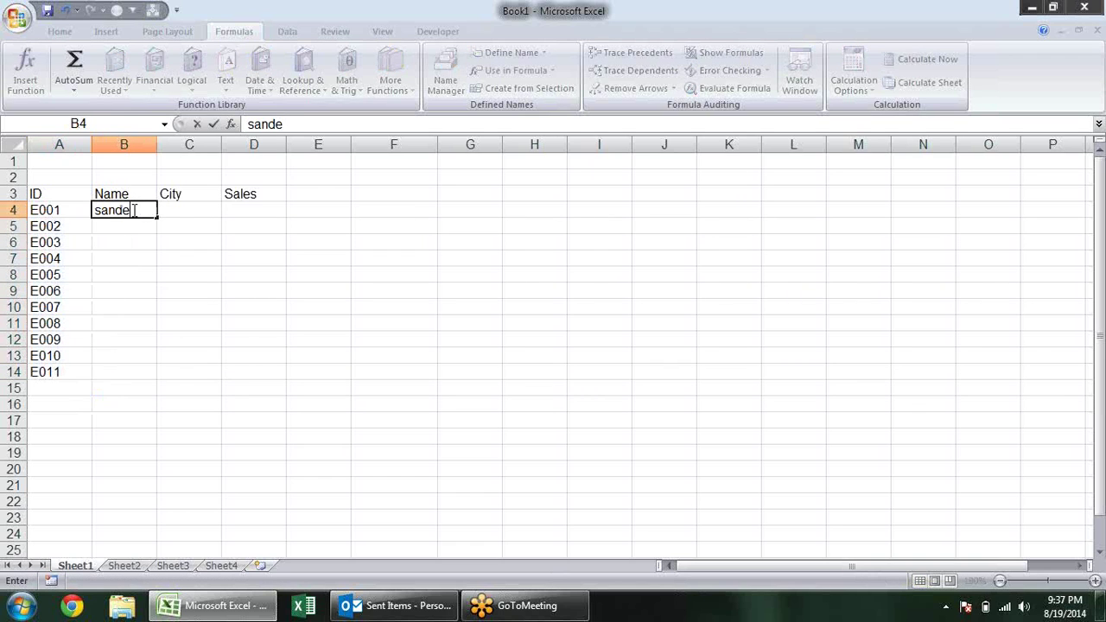
{"action": "type", "text": "ep"}
{"action": "key", "text": "Return"}
{"action": "left_click", "coordinate": [140, 209]}
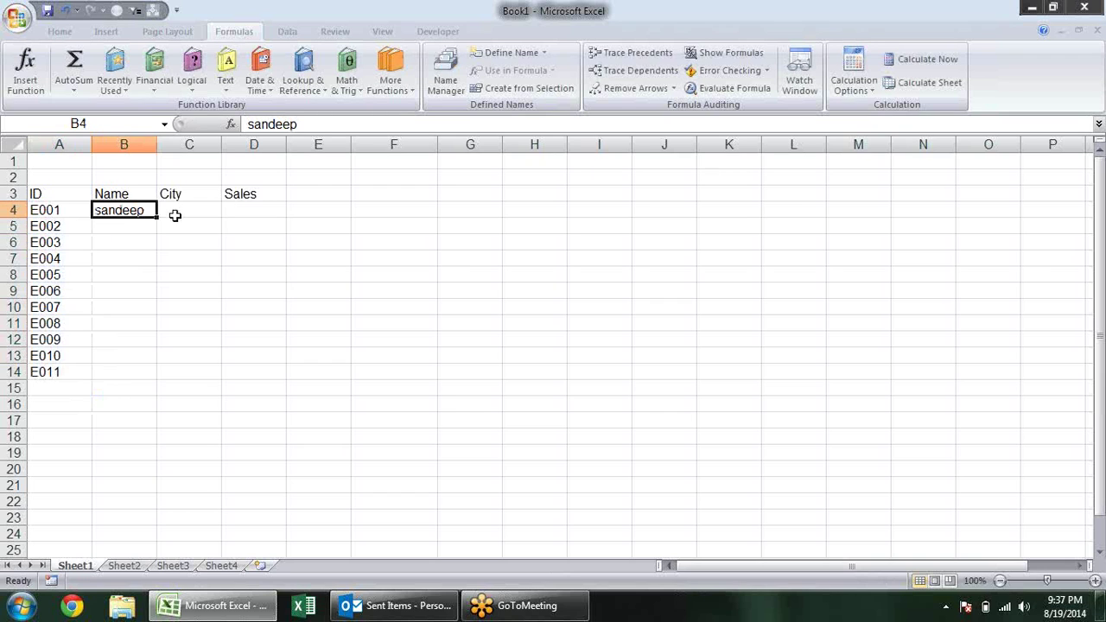
{"action": "mouse_move", "coordinate": [156, 217]}
{"action": "left_mouse_down"}
{"action": "mouse_move", "coordinate": [160, 406]}
{"action": "mouse_move", "coordinate": [158, 361]}
{"action": "left_mouse_up"}
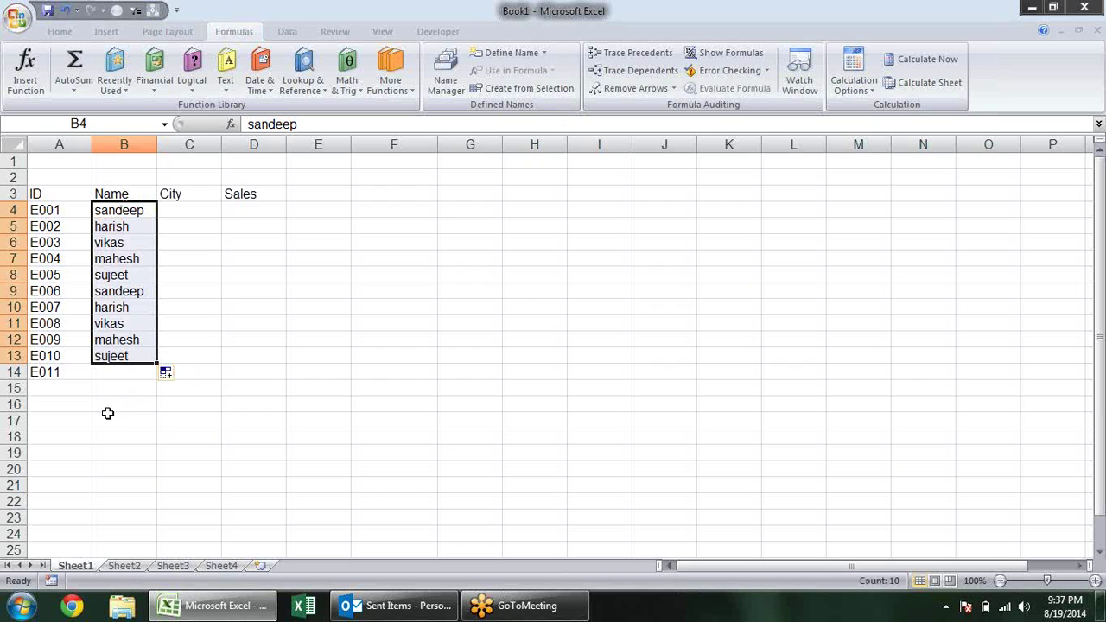
{"action": "left_click", "coordinate": [147, 293]}
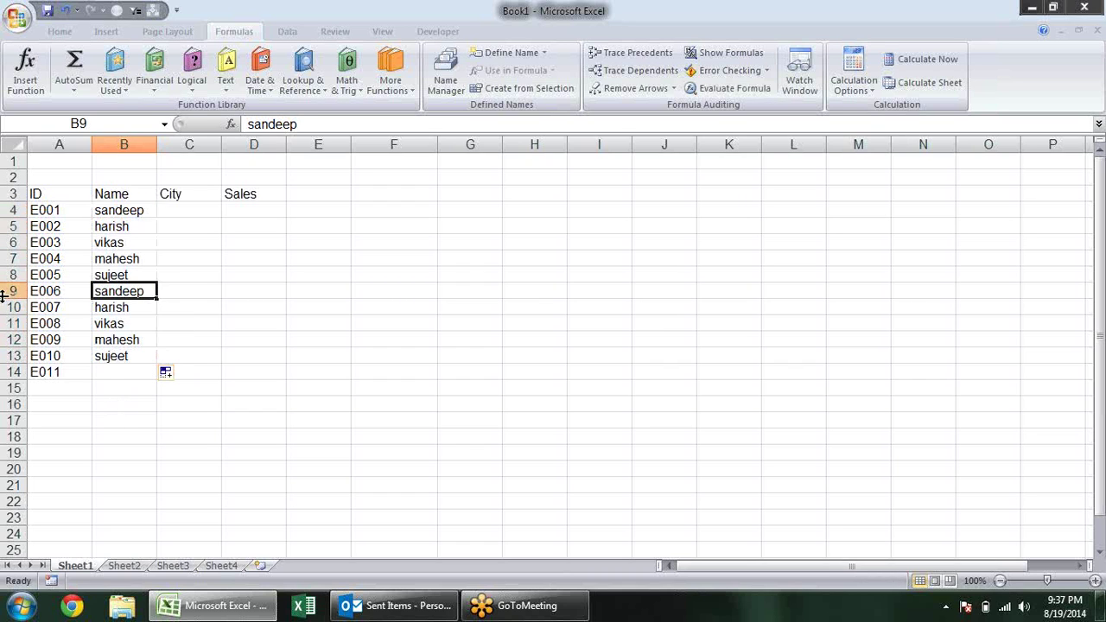
{"action": "left_click_drag", "start_coordinate": [4, 295], "coordinate": [8, 405]}
{"action": "key", "text": "Delete"}
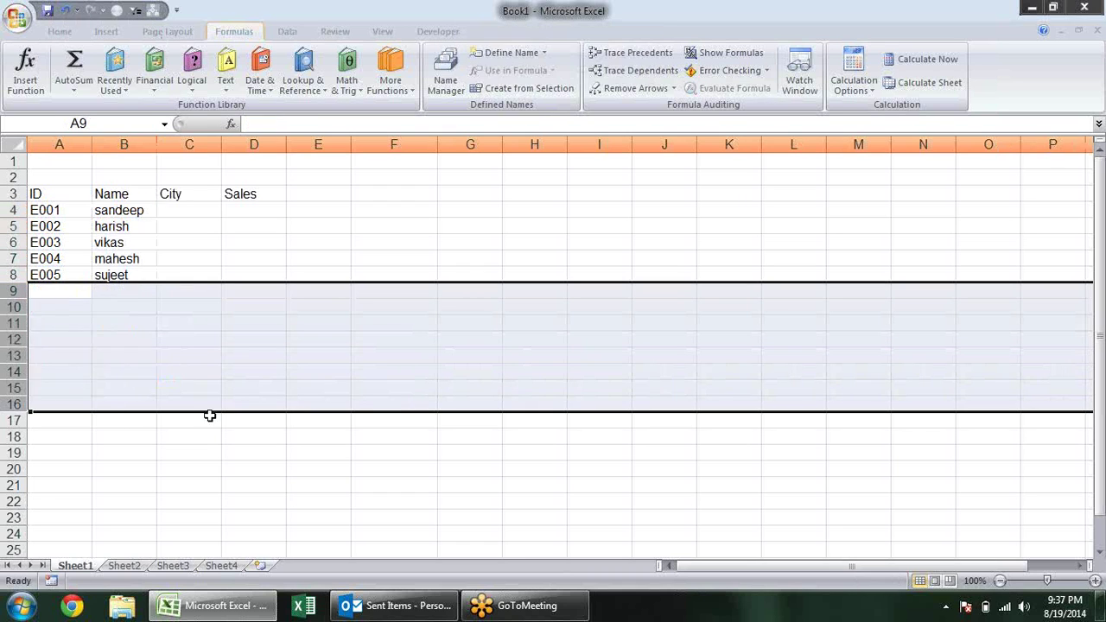
Step: Enter 'faridabad' in C4 and fill the cities down to row 8
{"action": "left_click", "coordinate": [209, 416]}
{"action": "left_click", "coordinate": [198, 211]}
{"action": "type", "text": "far"}
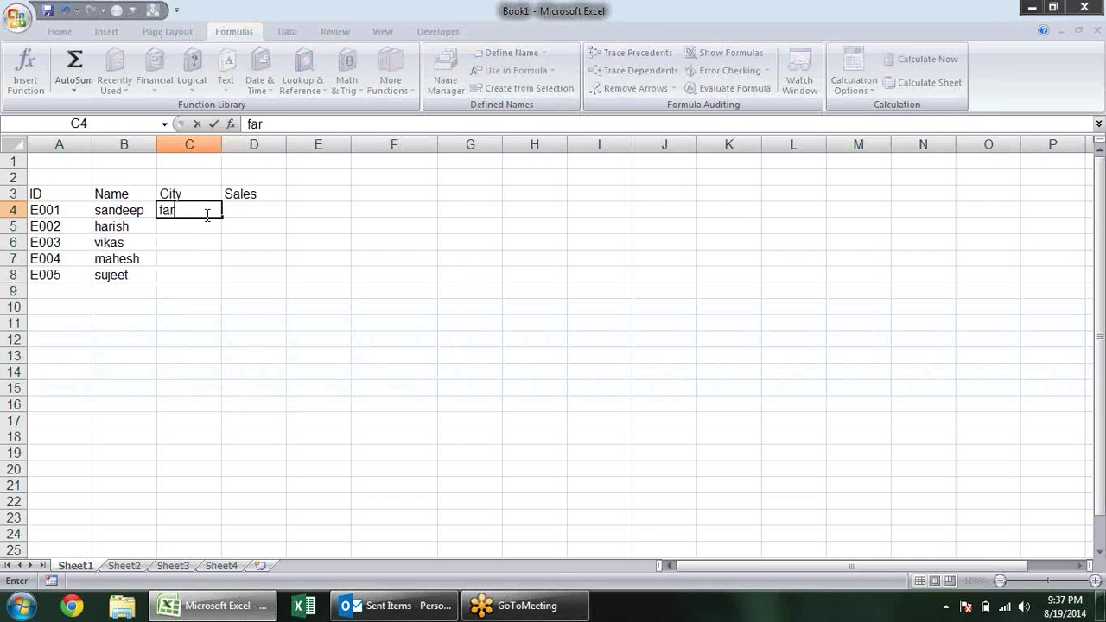
{"action": "type", "text": "idaabad"}
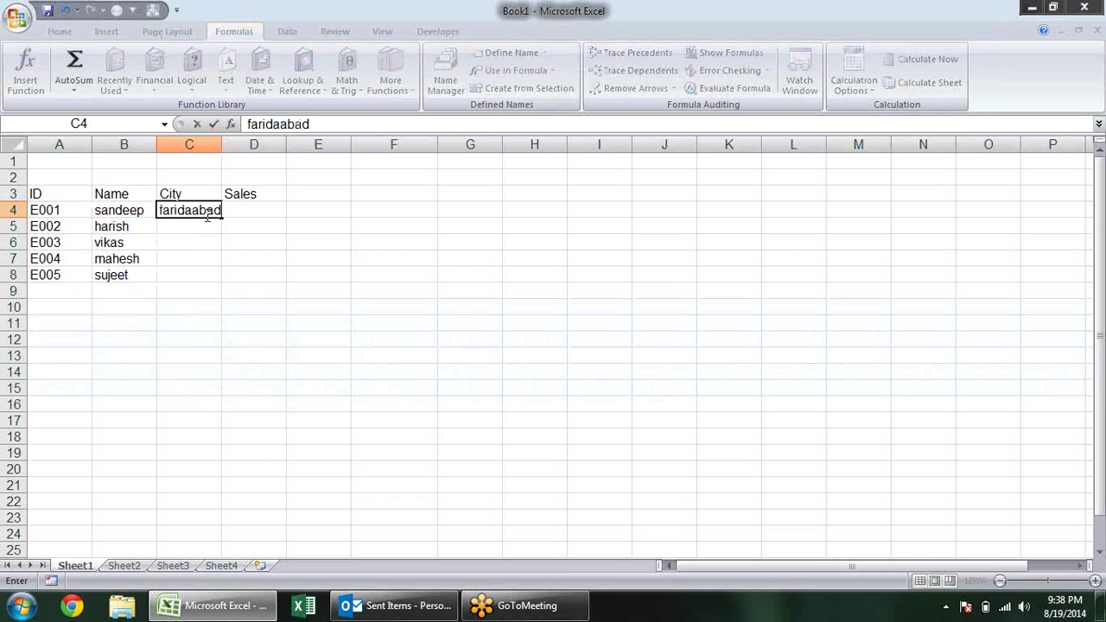
{"action": "key", "text": "BackSpace"}
{"action": "key", "text": "BackSpace"}
{"action": "key", "text": "BackSpace"}
{"action": "type", "text": "ad"}
{"action": "key", "text": "Return"}
{"action": "left_click", "coordinate": [216, 212]}
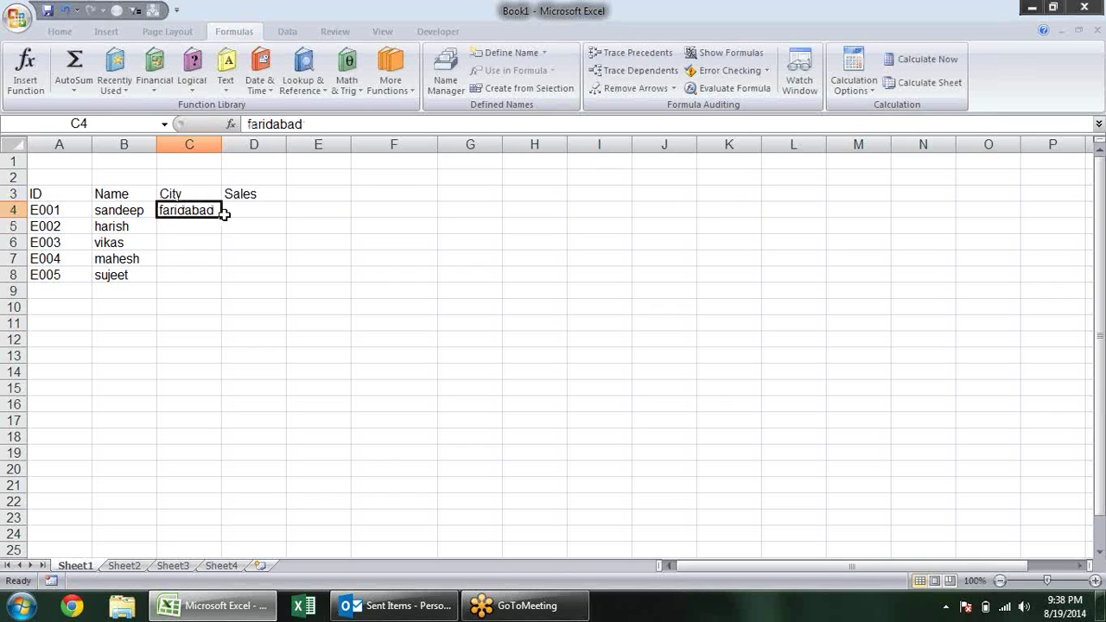
{"action": "left_click_drag", "start_coordinate": [223, 220], "coordinate": [226, 276]}
{"action": "left_click", "coordinate": [255, 211]}
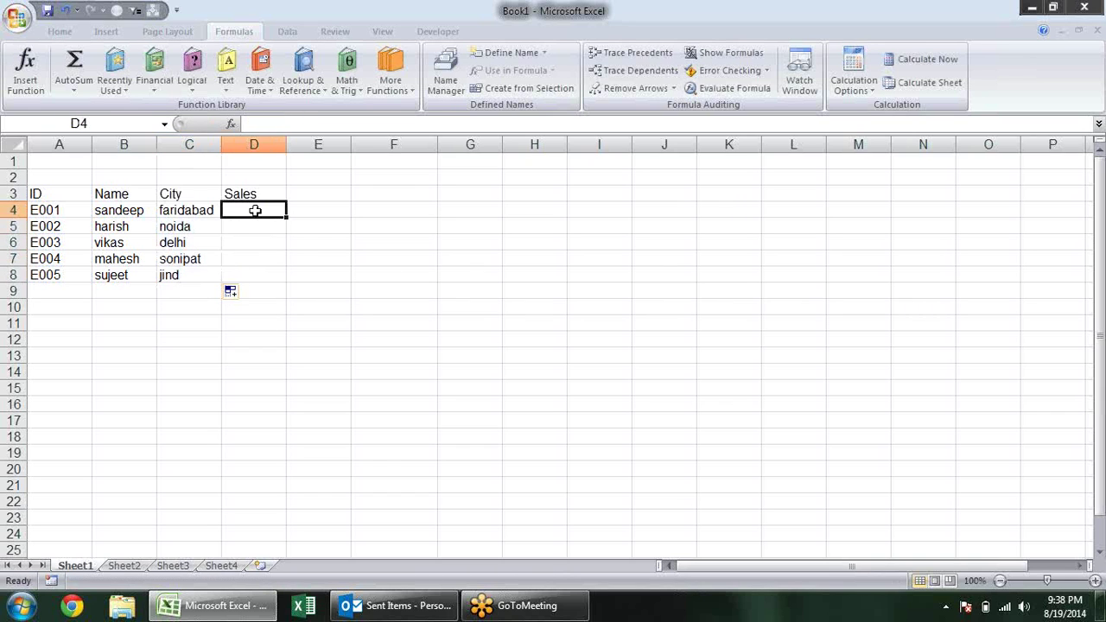
Step: Enter sales values 12 and 15 in D4 and D5
{"action": "key", "text": "shift+Down"}
{"action": "key", "text": "shift+Down"}
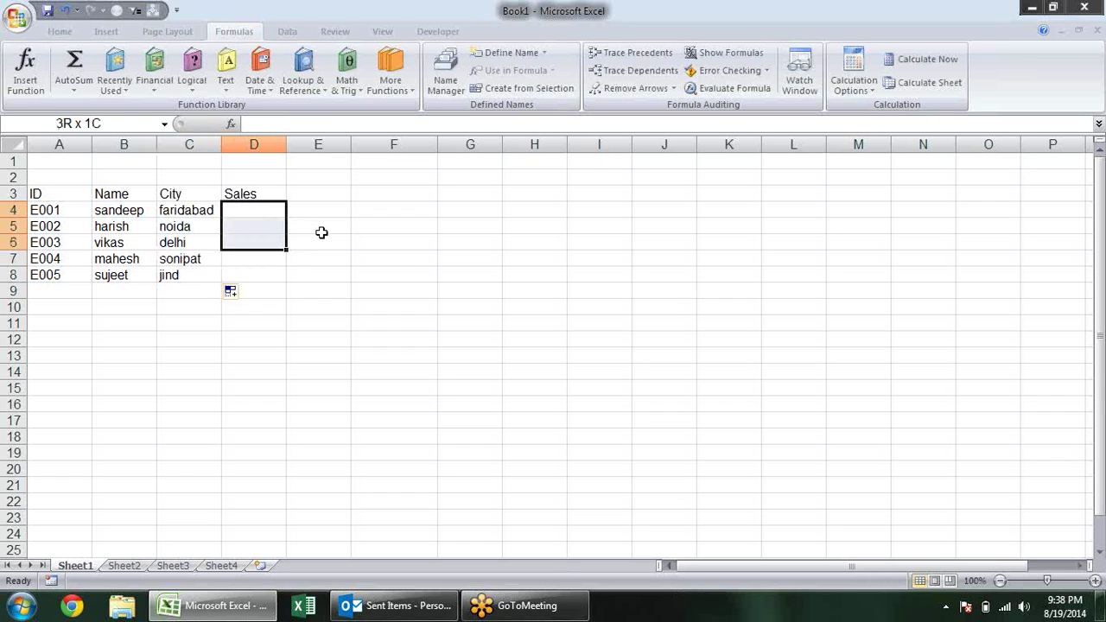
{"action": "type", "text": "1"}
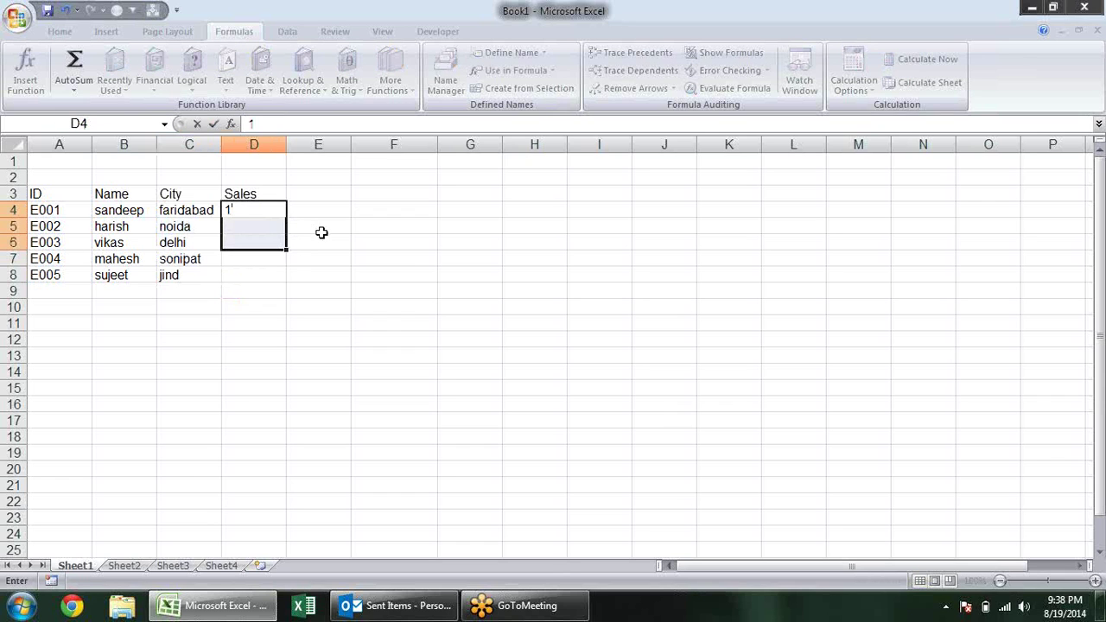
{"action": "key", "text": "Return"}
{"action": "type", "text": "1"}
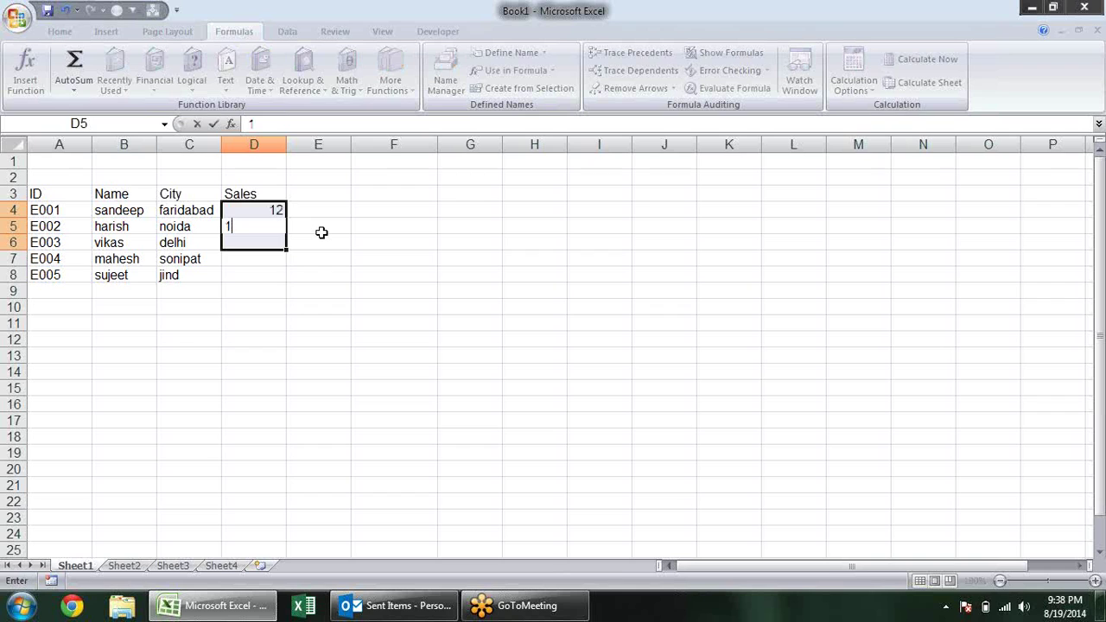
{"action": "type", "text": "5"}
{"action": "key", "text": "Return"}
{"action": "key", "text": "Return"}
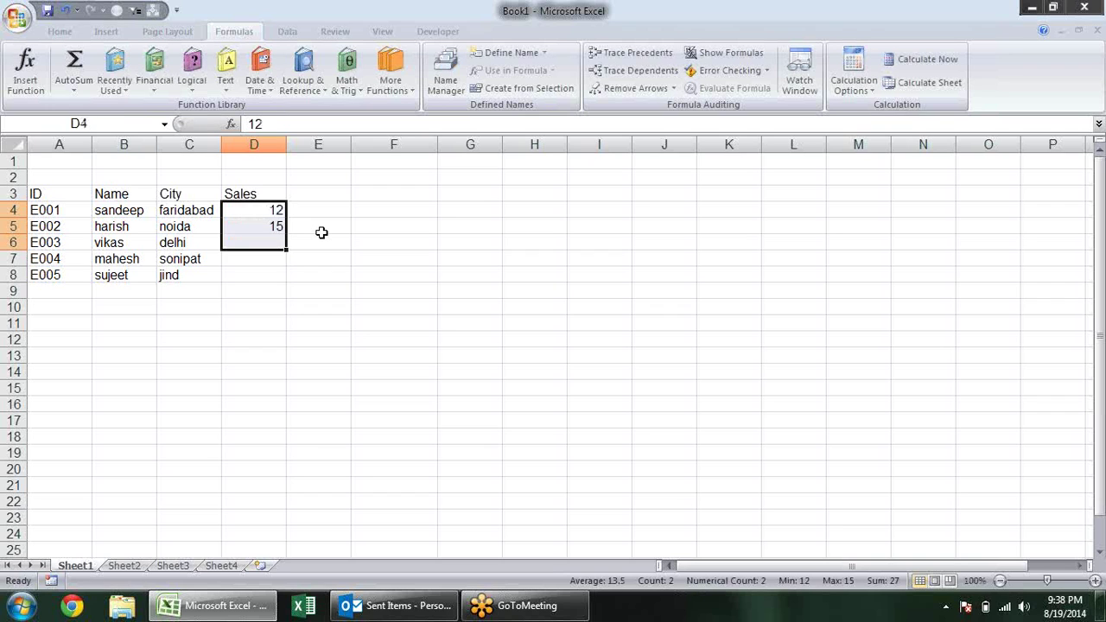
{"action": "key", "text": "Return"}
{"action": "key", "text": "Return"}
{"action": "type", "text": "15"}
Step: Enter the remaining sales 2, 25 and 25 in D6:D8 and select the table A3:D8
{"action": "key", "text": "Return"}
{"action": "key", "text": "Down"}
{"action": "key", "text": "Down"}
{"action": "key", "text": "Down"}
{"action": "key", "text": "Down"}
{"action": "type", "text": "25"}
{"action": "key", "text": "Return"}
{"action": "key", "text": "Up"}
{"action": "key", "text": "Up"}
{"action": "key", "text": "Up"}
{"action": "type", "text": "2"}
{"action": "key", "text": "Return"}
{"action": "type", "text": "25"}
{"action": "key", "text": "Return"}
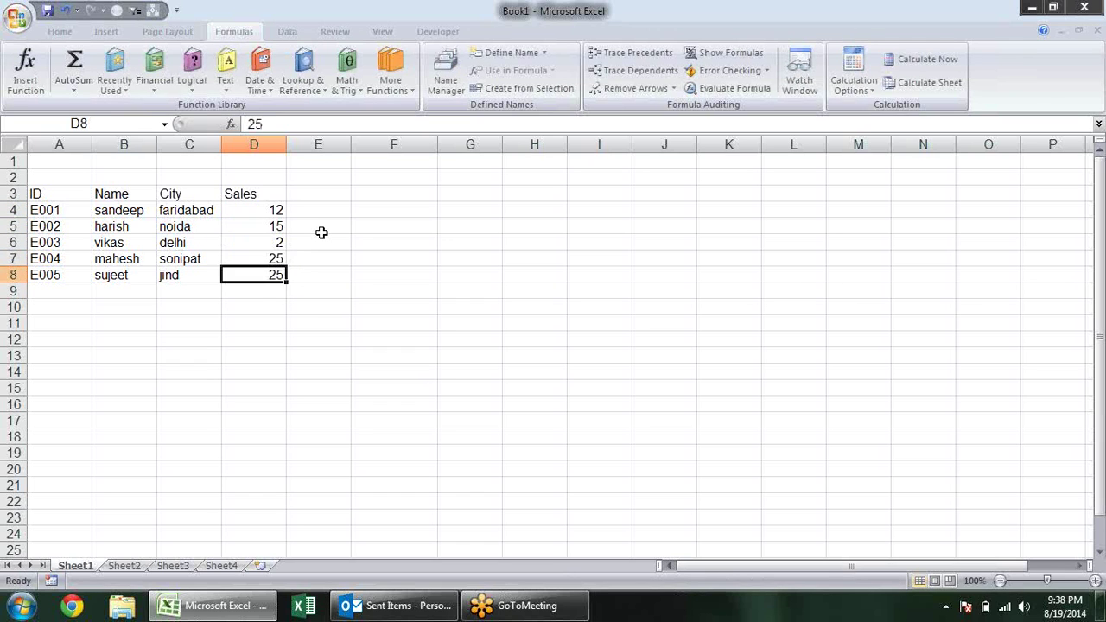
{"action": "mouse_move", "coordinate": [67, 194]}
{"action": "left_mouse_down"}
{"action": "mouse_move", "coordinate": [263, 259]}
{"action": "mouse_move", "coordinate": [268, 275]}
{"action": "left_mouse_up"}
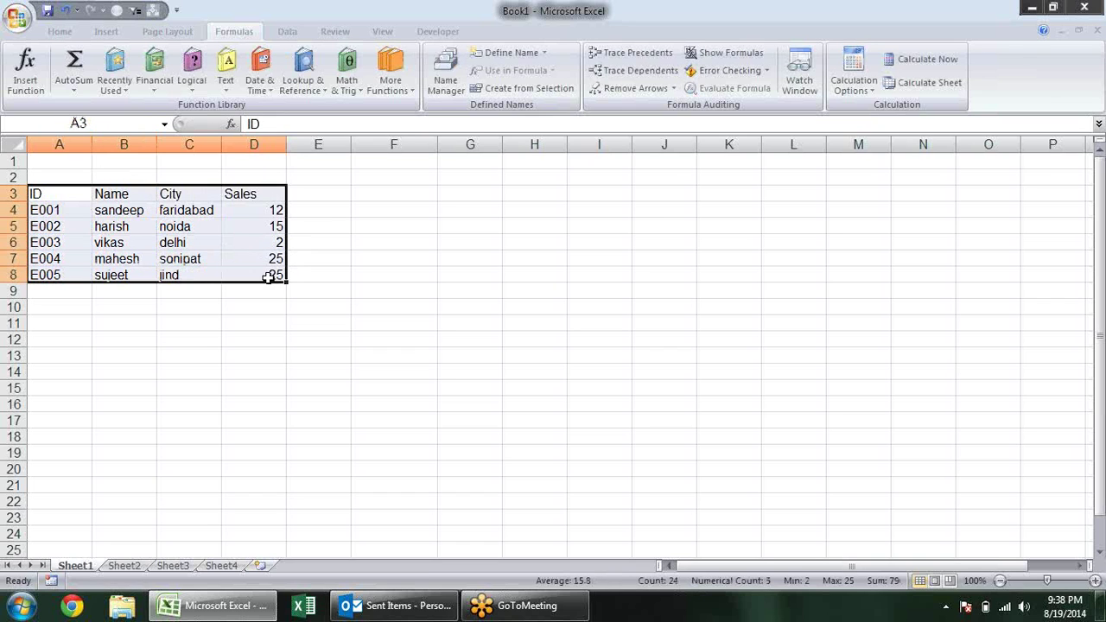
{"action": "key", "text": "alt+h"}
Step: Apply All Borders to the A3:D8 table
{"action": "key", "text": "b"}
{"action": "key", "text": "a"}
{"action": "left_click", "coordinate": [343, 307]}
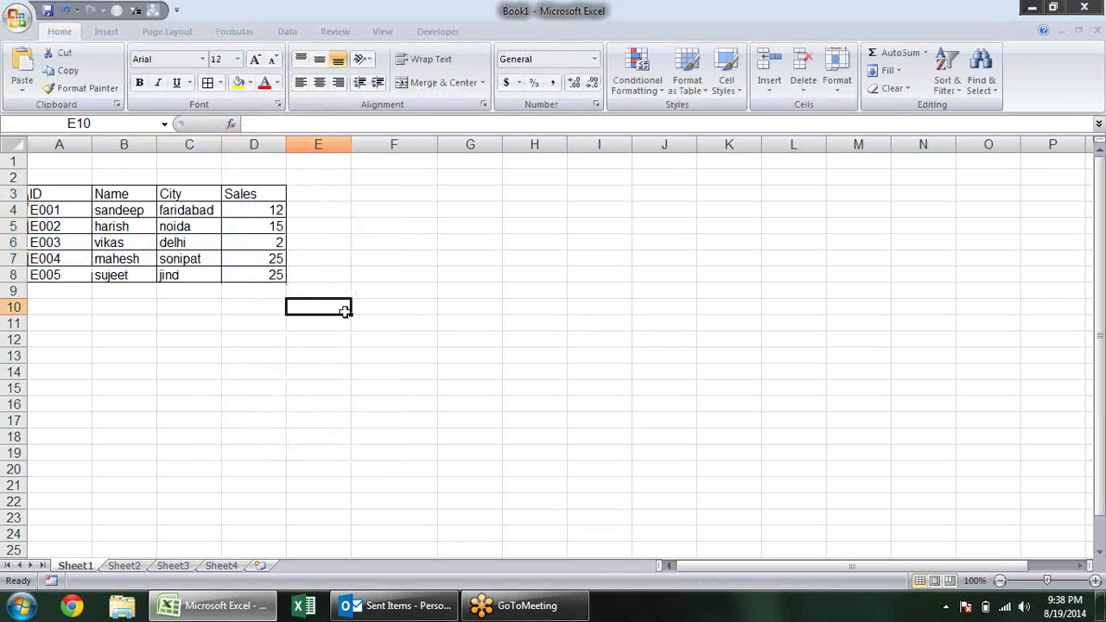
Step: Copy the ID, Name, City, Sales header row into H3:K3
{"action": "left_click_drag", "start_coordinate": [70, 196], "coordinate": [275, 200]}
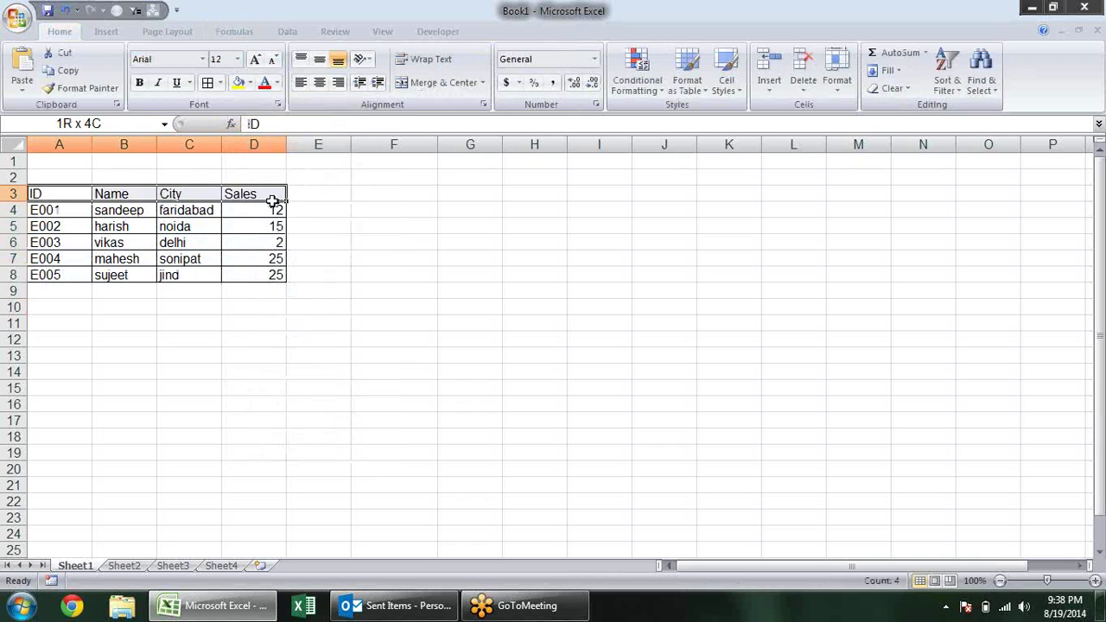
{"action": "key", "text": "ctrl+c"}
{"action": "left_click", "coordinate": [534, 192]}
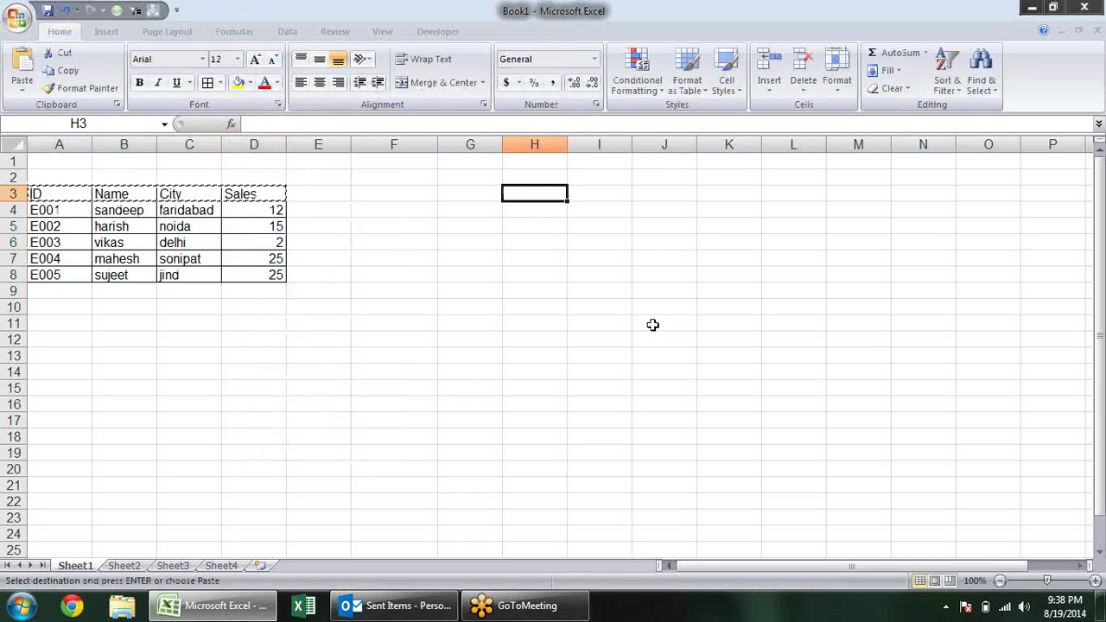
{"action": "key", "text": "ctrl+v"}
{"action": "left_click", "coordinate": [641, 295]}
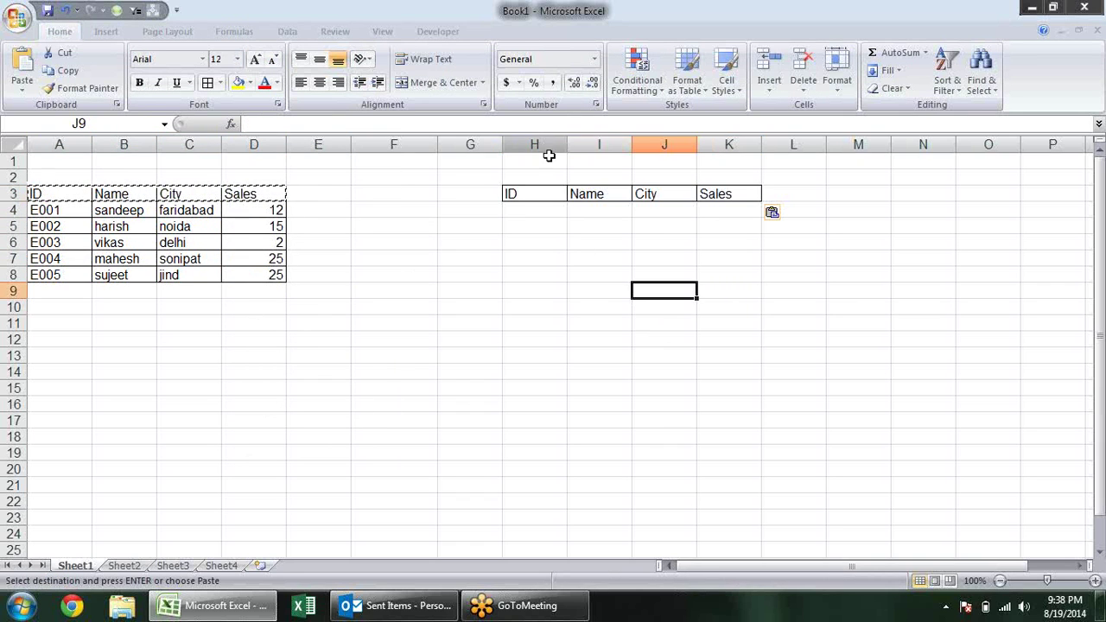
Step: Autofit columns H to K and widen columns H and I
{"action": "left_click_drag", "start_coordinate": [561, 145], "coordinate": [729, 144]}
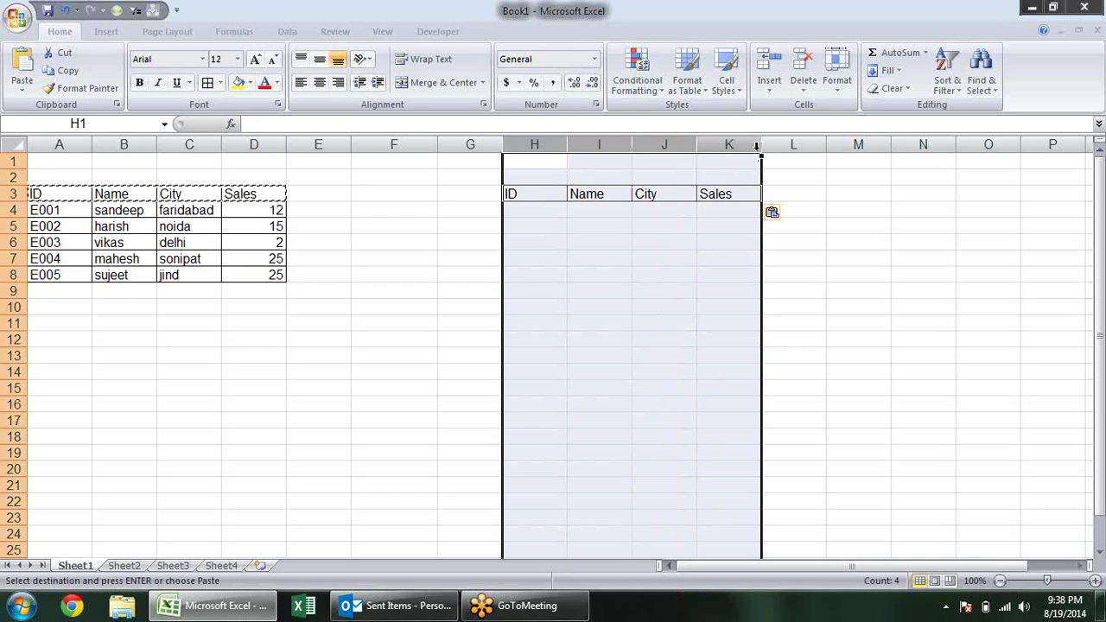
{"action": "double_click", "coordinate": [763, 144]}
{"action": "left_click", "coordinate": [729, 322]}
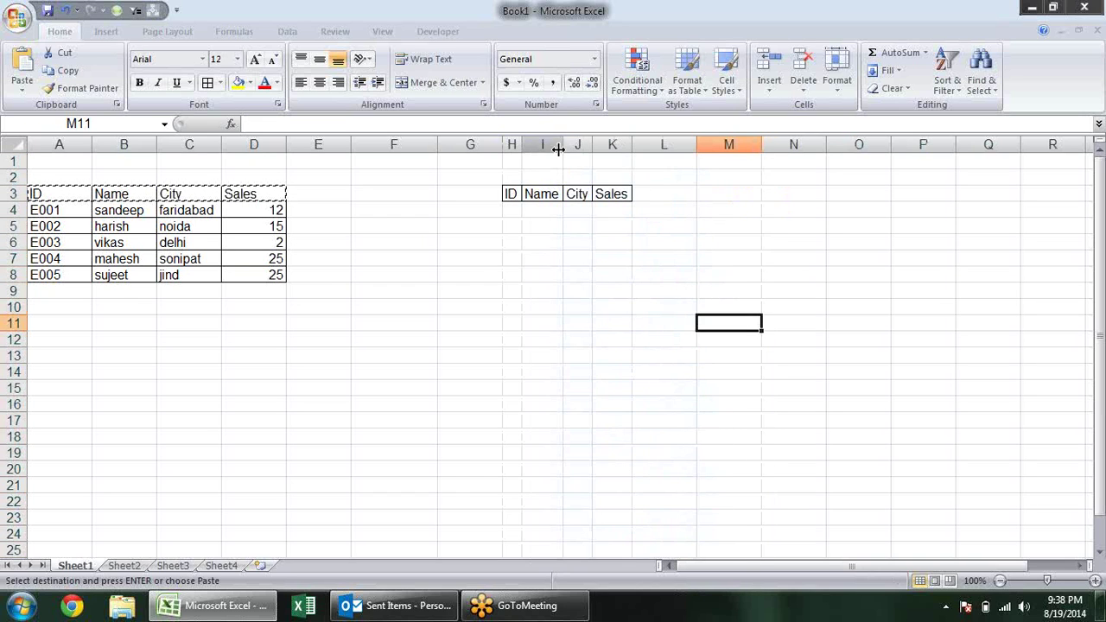
{"action": "left_click_drag", "start_coordinate": [523, 144], "coordinate": [776, 144]}
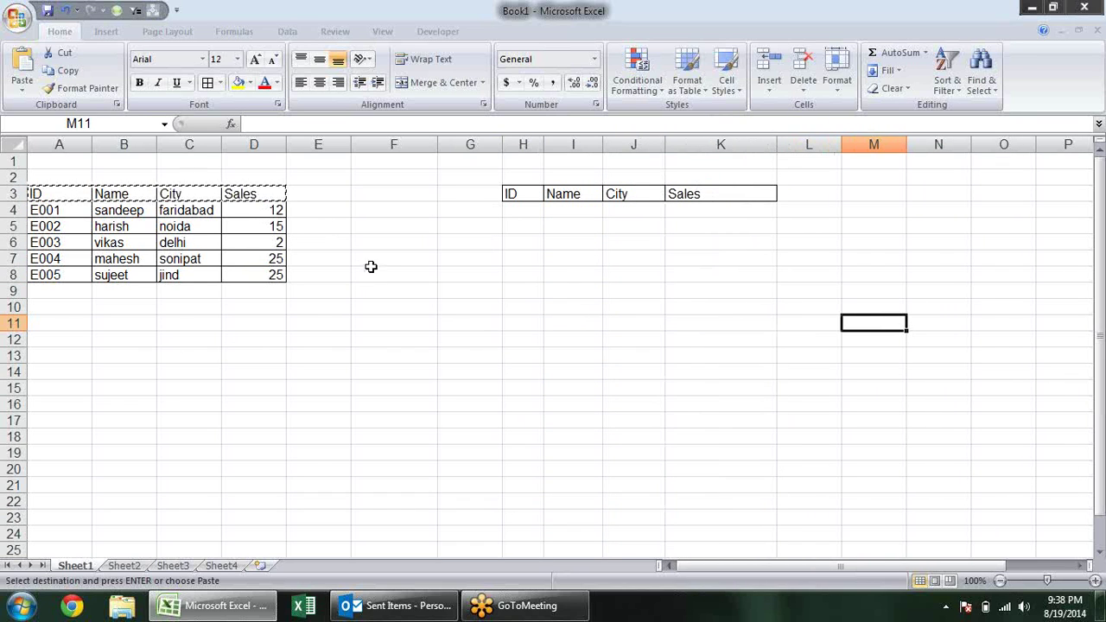
{"action": "key", "text": "Escape"}
{"action": "left_click", "coordinate": [514, 210]}
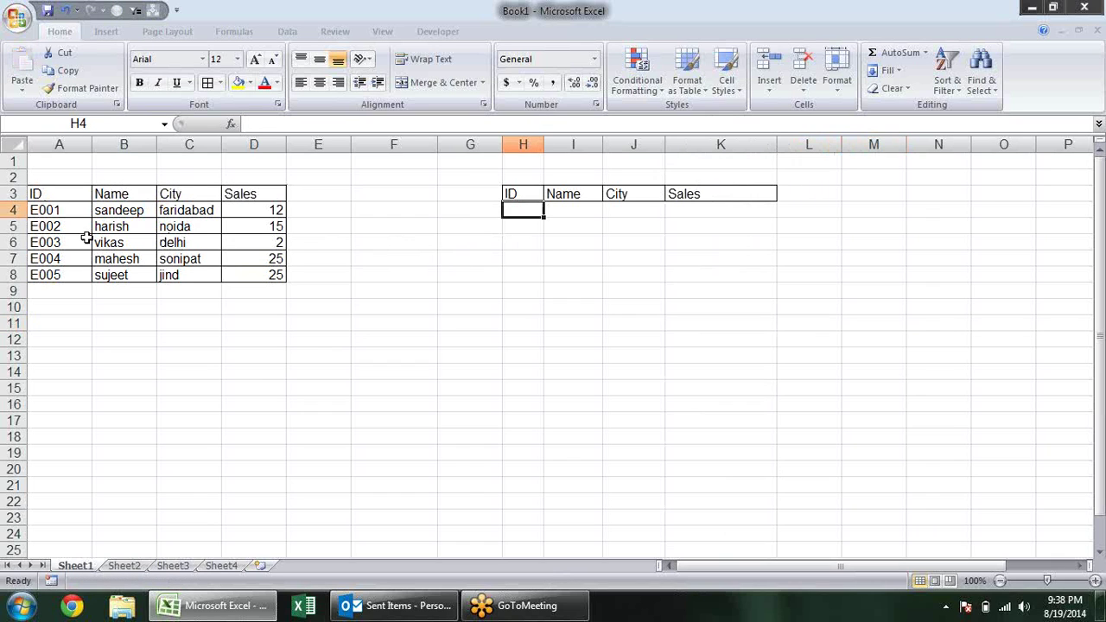
Step: Copy IDs E002, E003 and E005 from column A into H4:H6
{"action": "left_click", "coordinate": [77, 227]}
{"action": "left_click", "coordinate": [73, 242], "text": "ctrl"}
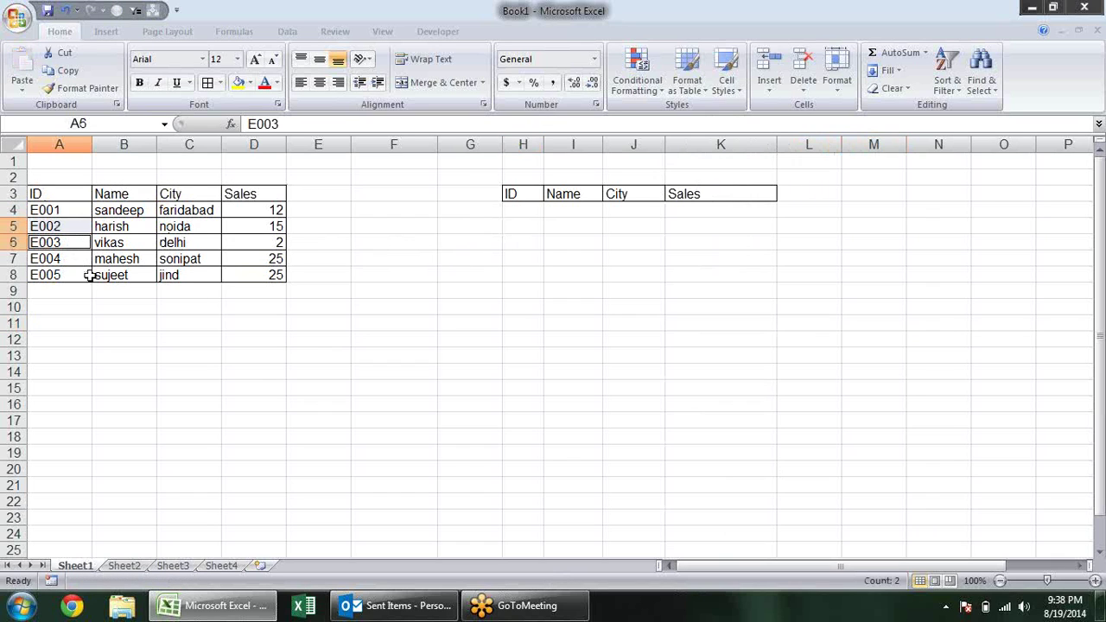
{"action": "key", "text": "ctrl+c"}
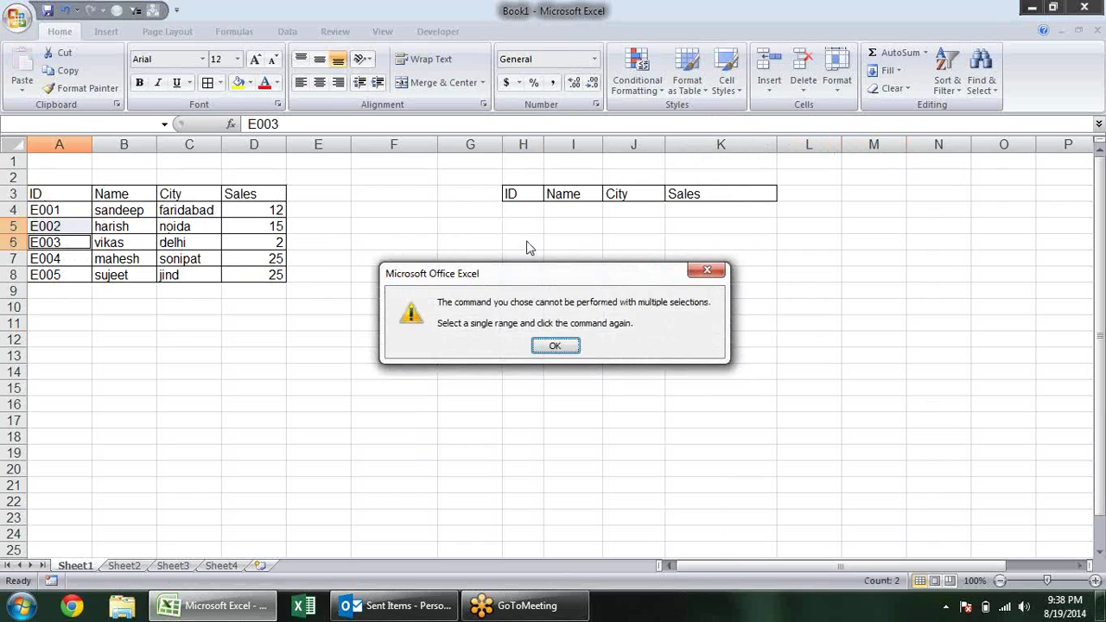
{"action": "key", "text": "Return"}
{"action": "left_click", "coordinate": [69, 284]}
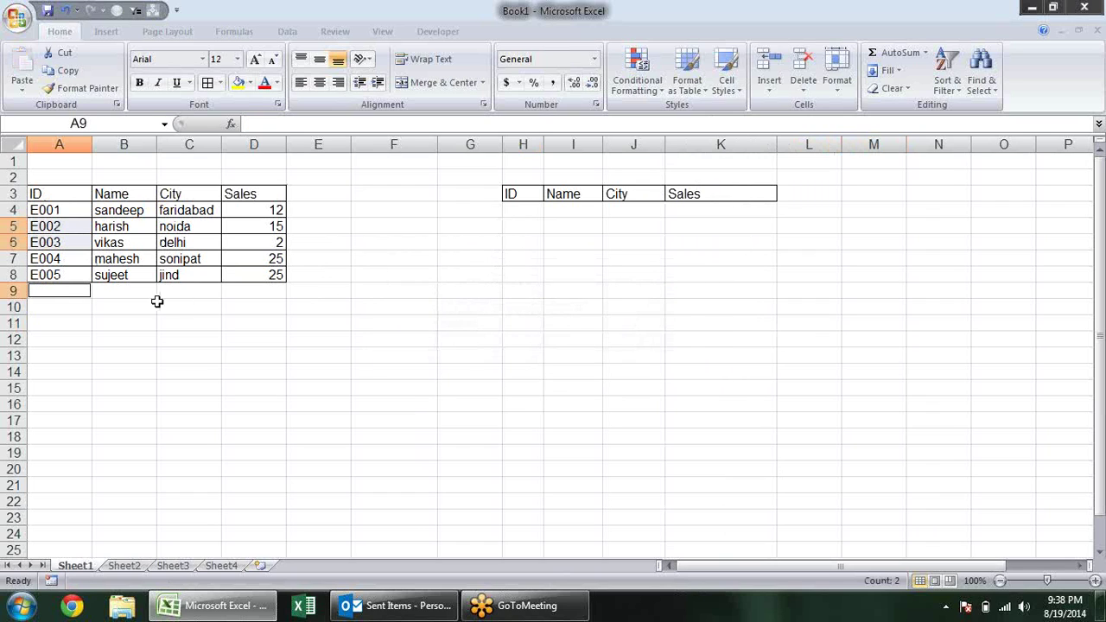
{"action": "left_click", "coordinate": [82, 275]}
{"action": "left_click", "coordinate": [74, 244], "text": "ctrl"}
{"action": "left_click", "coordinate": [80, 226], "text": "ctrl"}
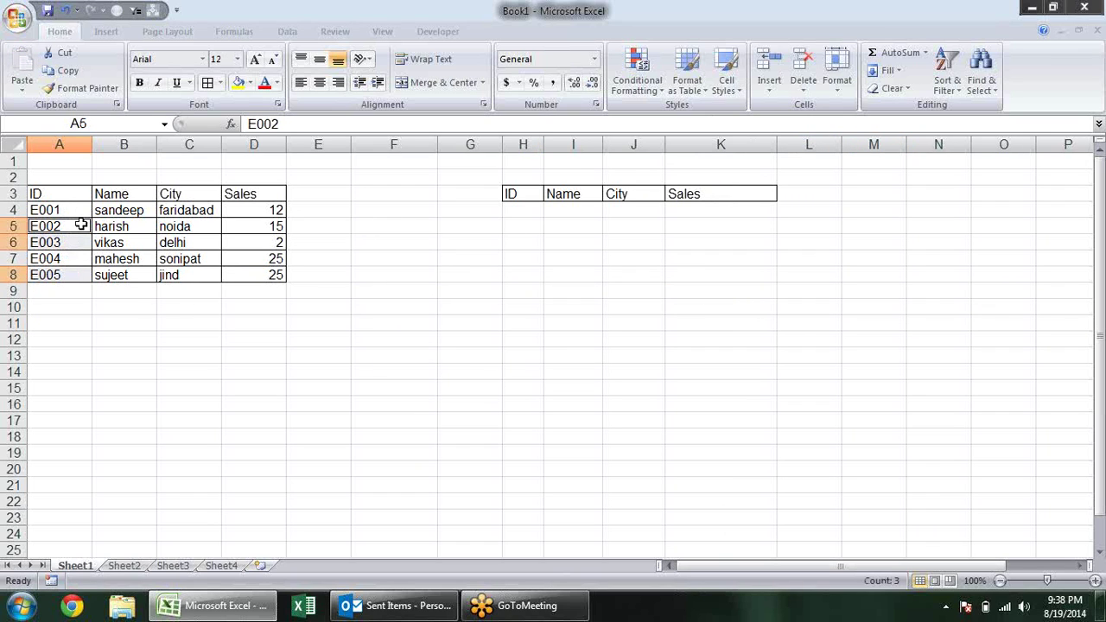
{"action": "key", "text": "ctrl+c"}
{"action": "left_click", "coordinate": [510, 212]}
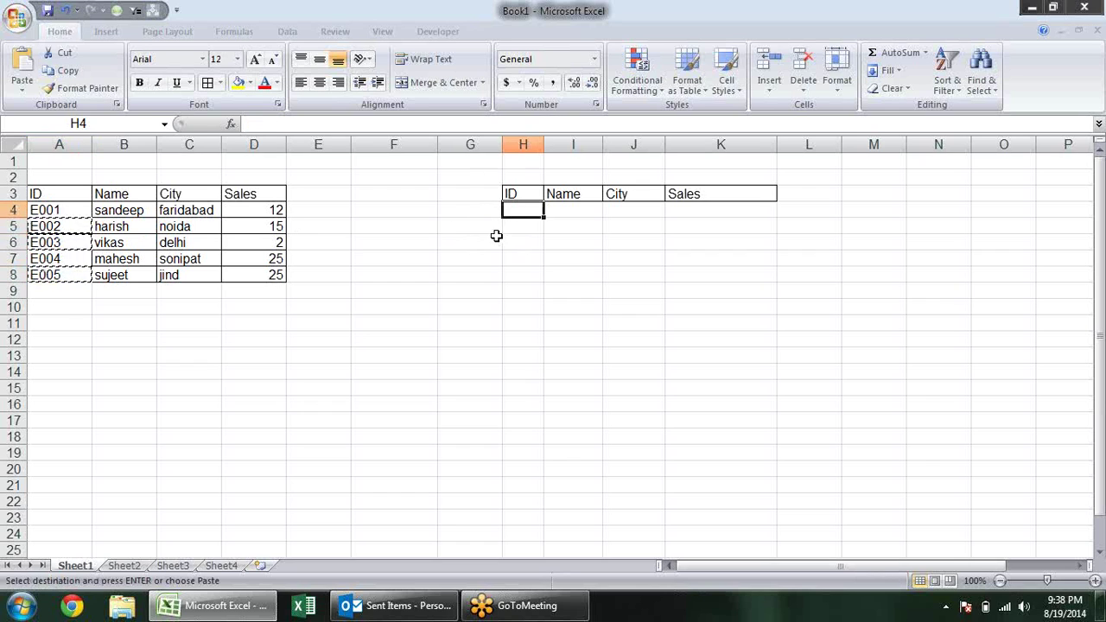
{"action": "key", "text": "ctrl+v"}
{"action": "left_click", "coordinate": [581, 209]}
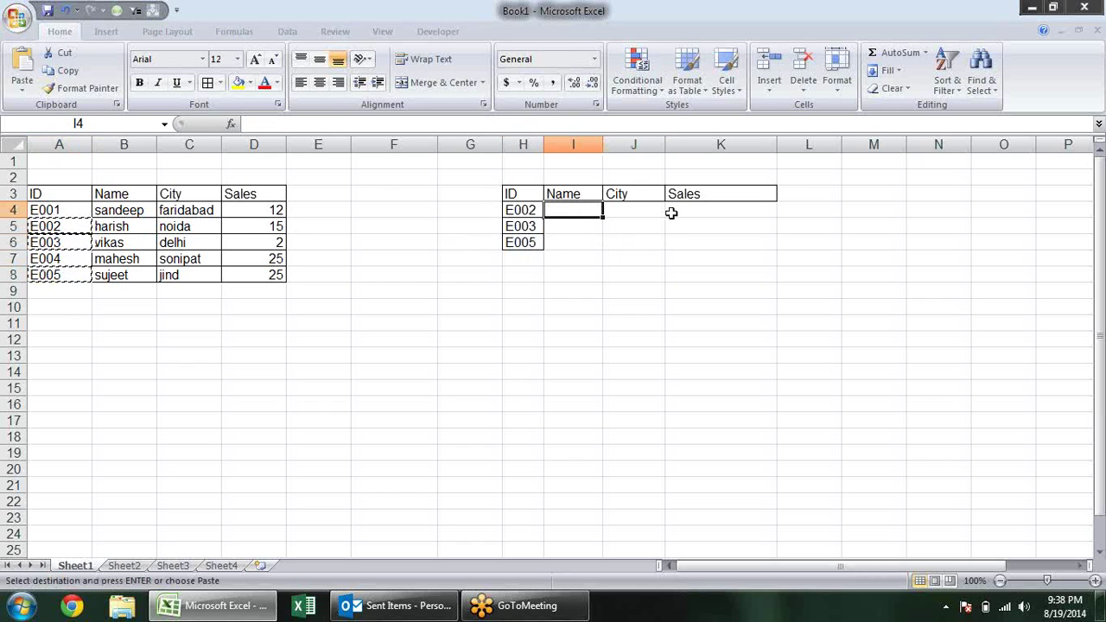
Step: Begin I4's VLOOKUP with H4 as the lookup value and A3:D8 as the table range
{"action": "type", "text": "=vl"}
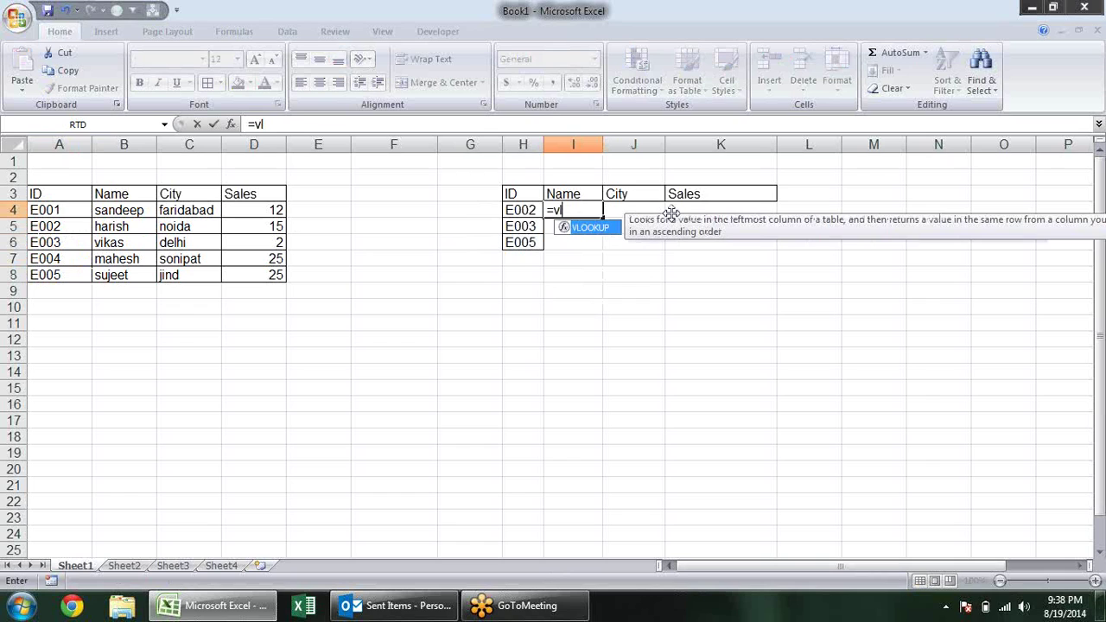
{"action": "key", "text": "Tab"}
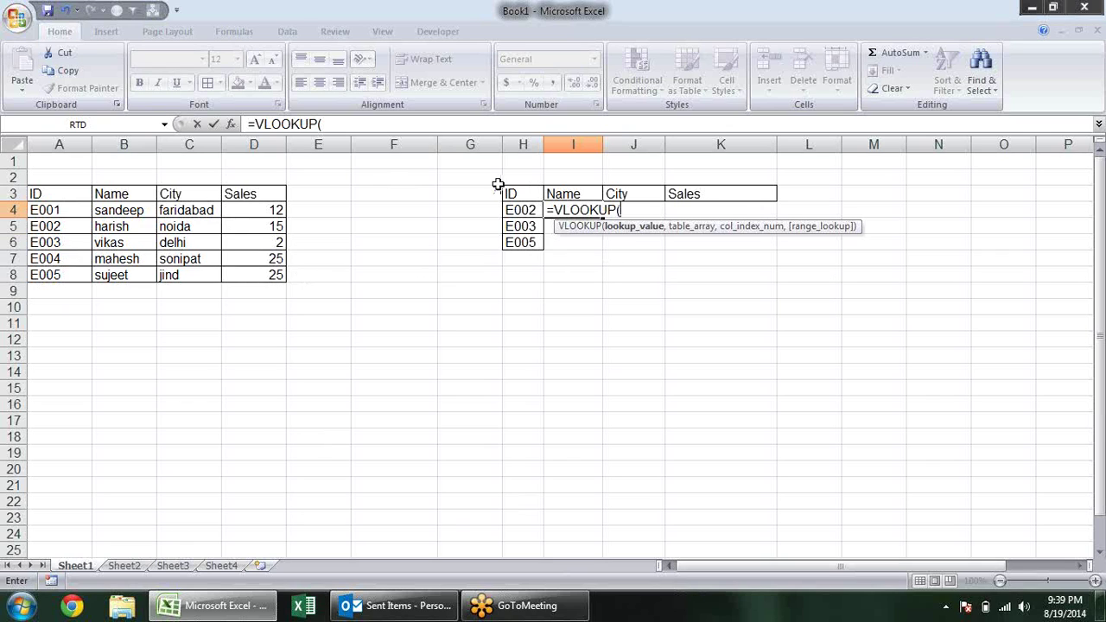
{"action": "left_click", "coordinate": [517, 210]}
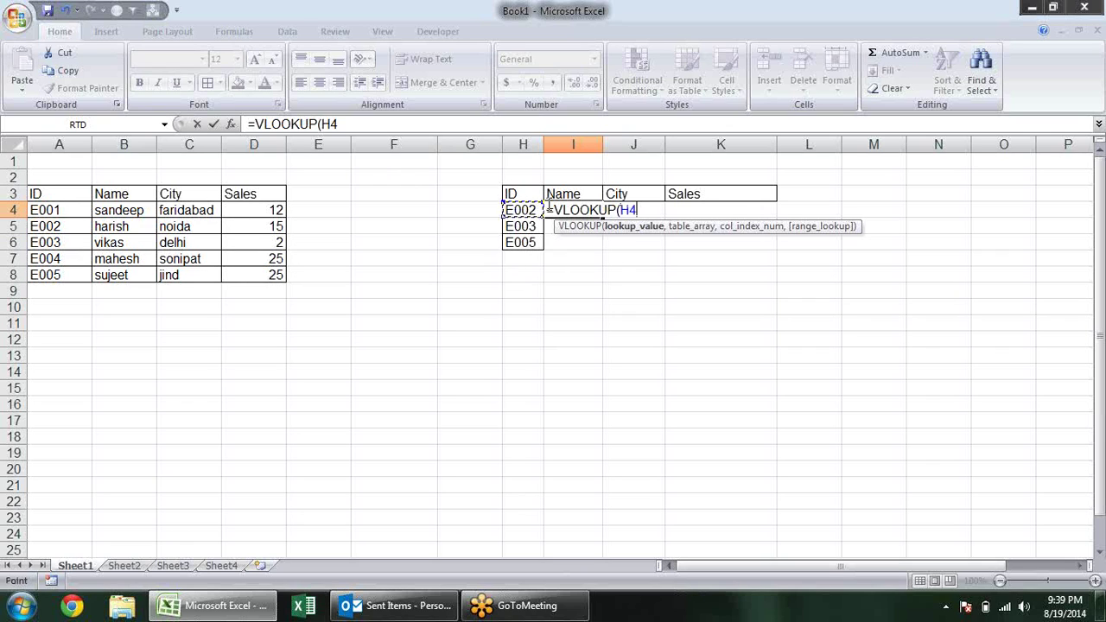
{"action": "type", "text": ","}
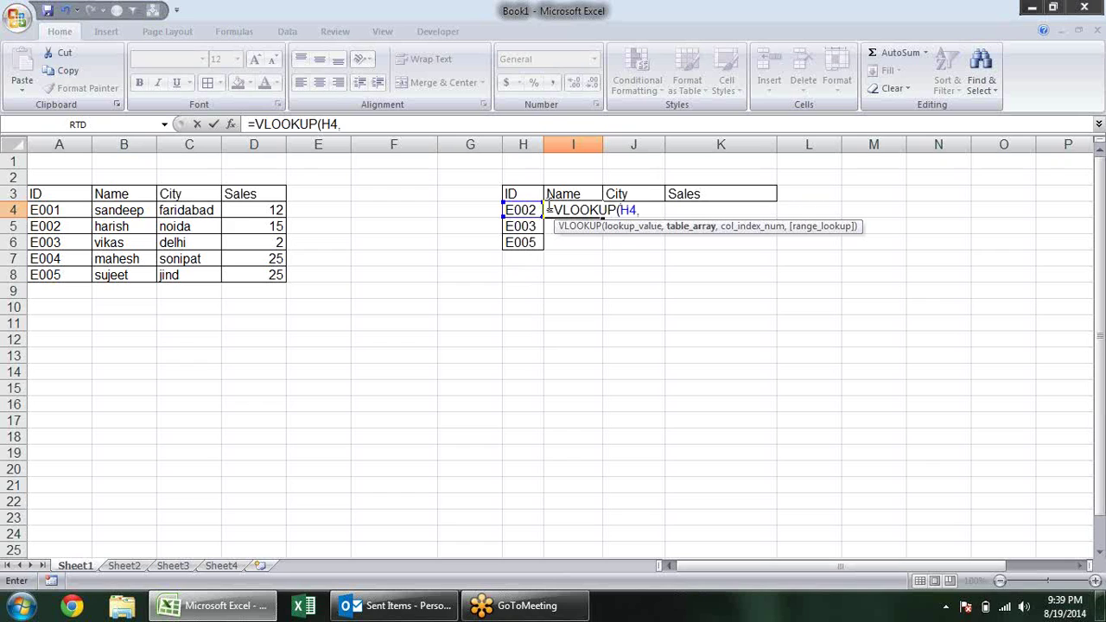
{"action": "mouse_move", "coordinate": [55, 188]}
{"action": "left_mouse_down"}
{"action": "mouse_move", "coordinate": [234, 217]}
{"action": "mouse_move", "coordinate": [259, 277]}
{"action": "left_mouse_up"}
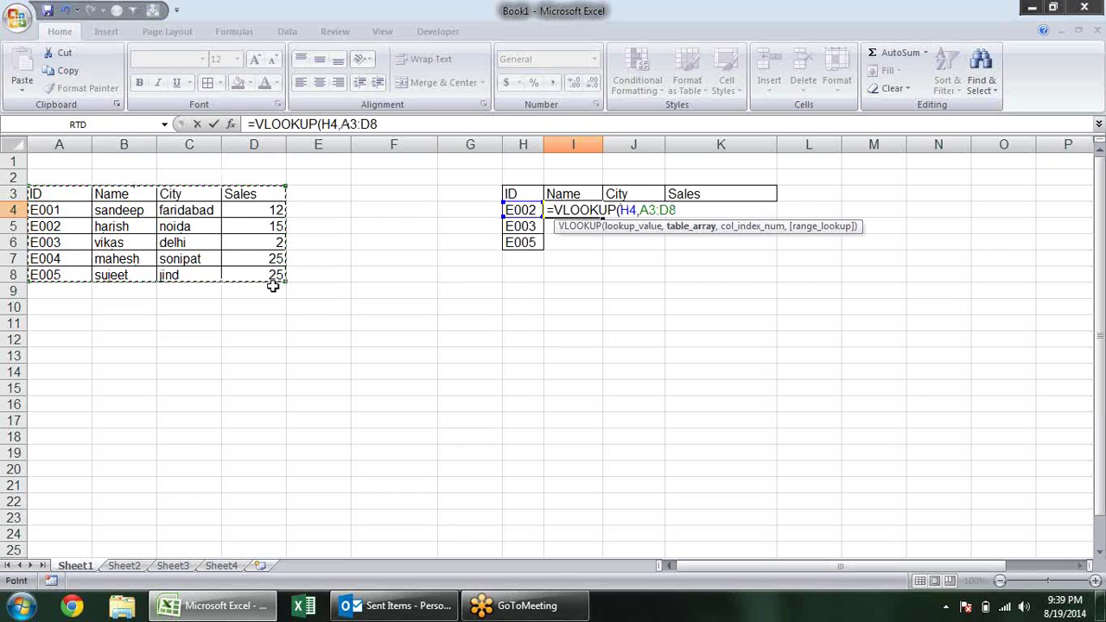
{"action": "type", "text": ","}
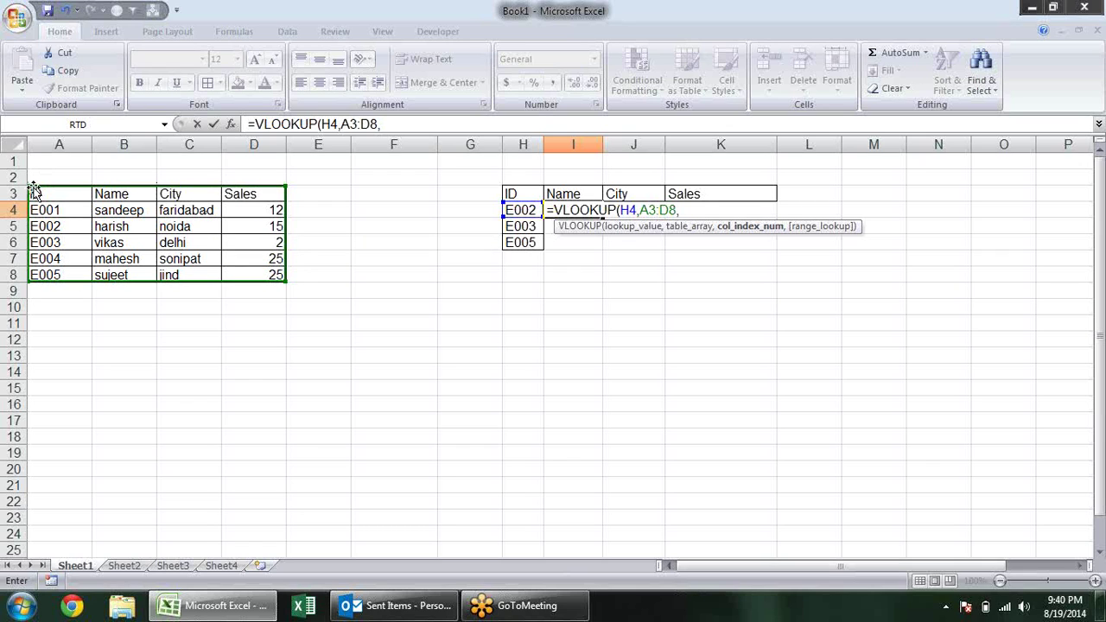
Step: Finish I4 as =VLOOKUP(H4,A3:D8,2,TRUE) so it returns harish for E002
{"action": "left_click_drag", "start_coordinate": [28, 185], "coordinate": [119, 184]}
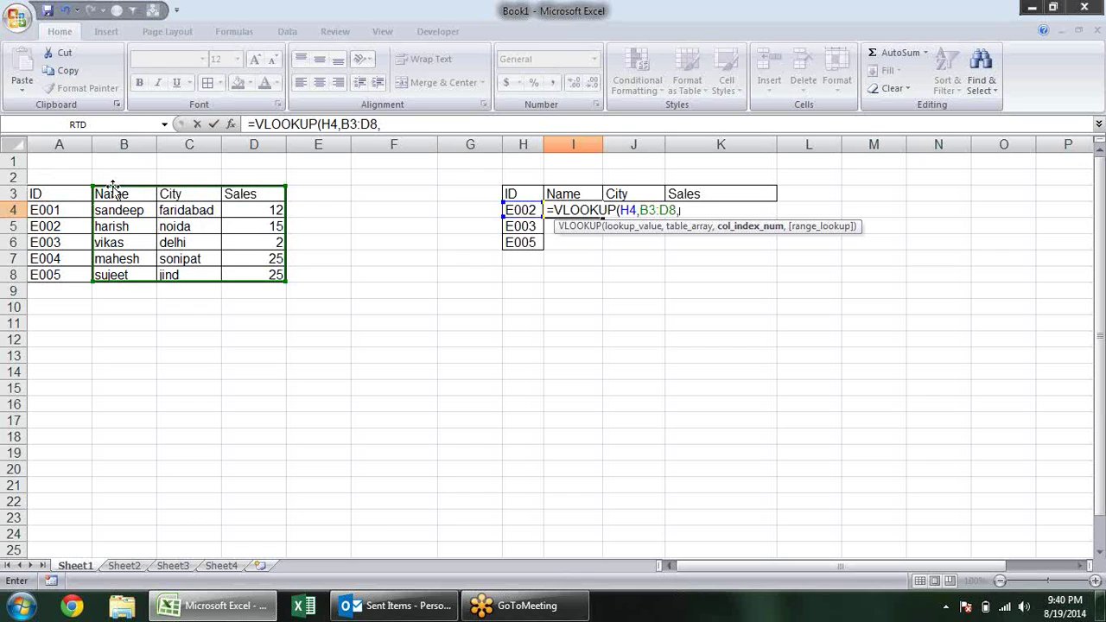
{"action": "left_click_drag", "start_coordinate": [90, 185], "coordinate": [33, 186]}
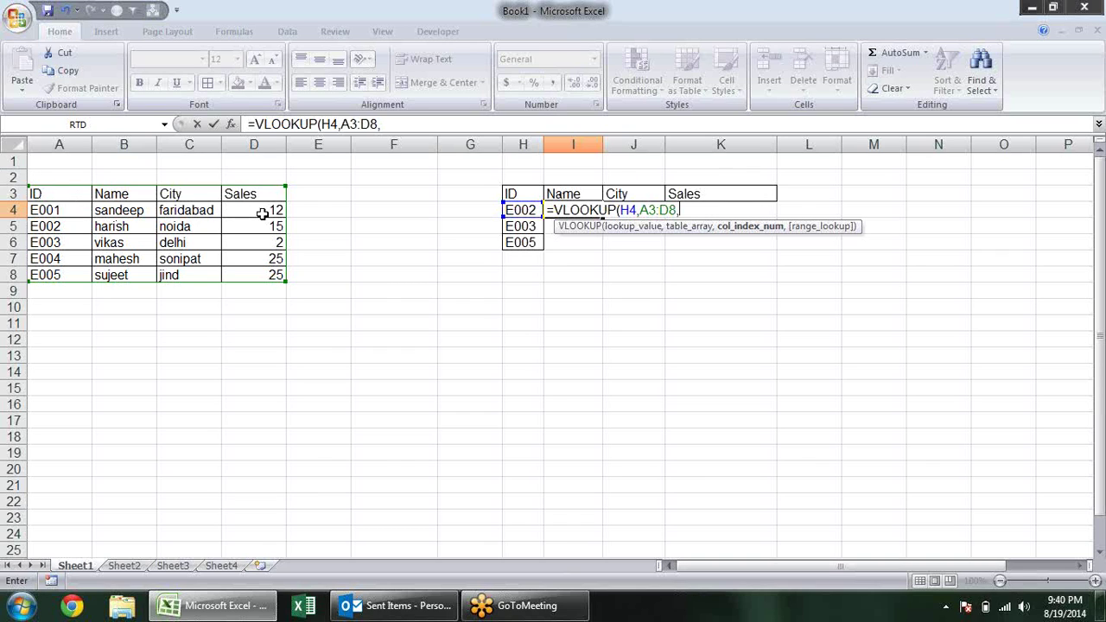
{"action": "type", "text": "2"}
{"action": "type", "text": ","}
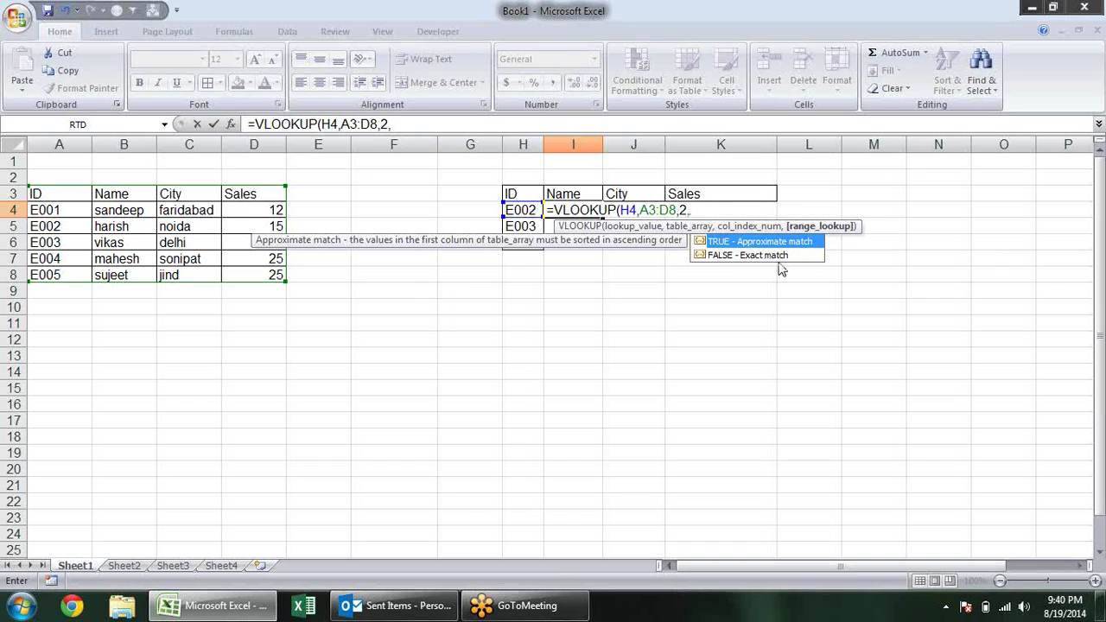
{"action": "type", "text": "tru"}
{"action": "key", "text": "Tab"}
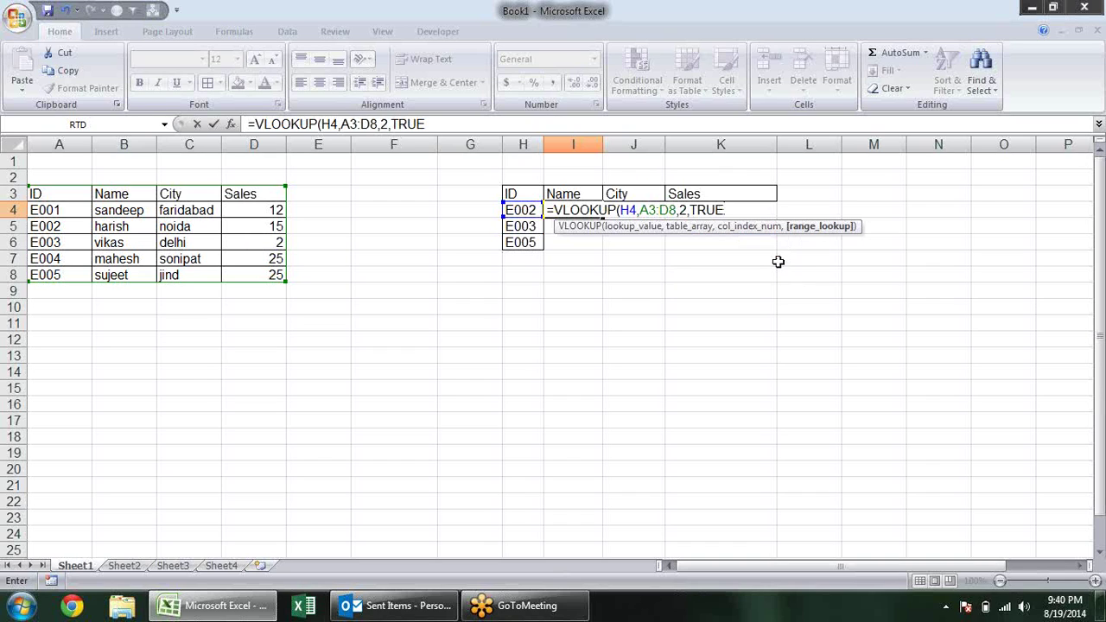
{"action": "type", "text": ")"}
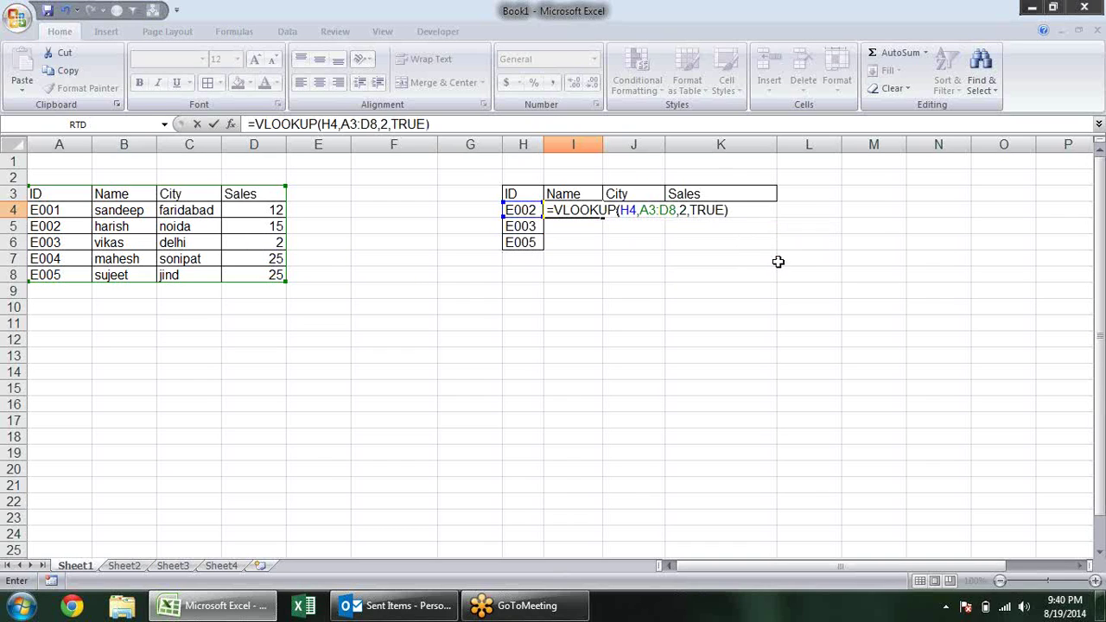
{"action": "key", "text": "Return"}
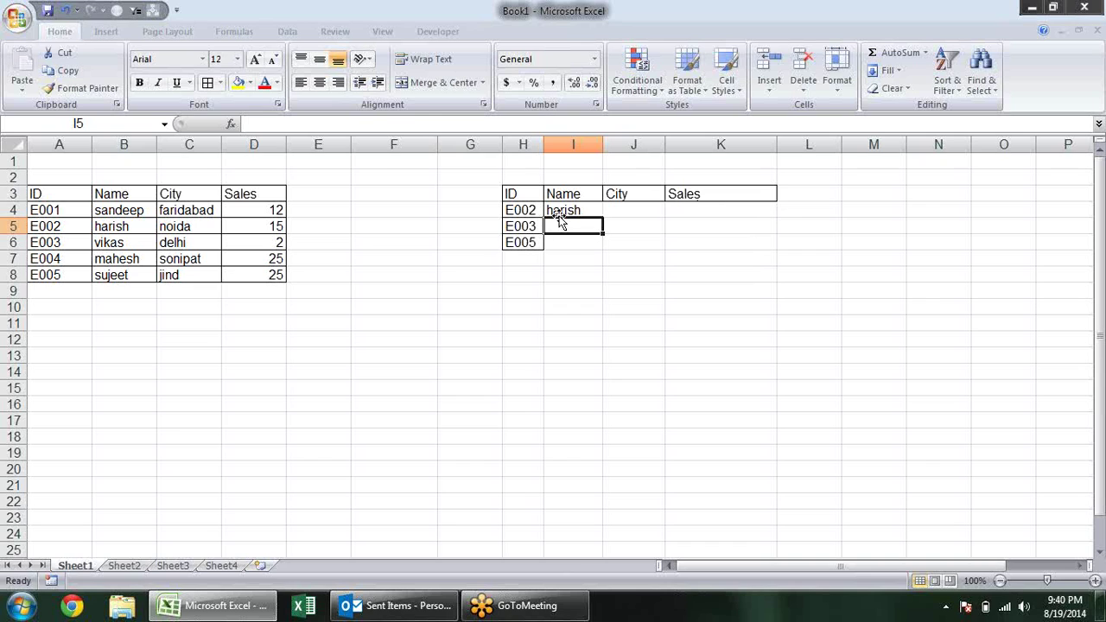
{"action": "key", "text": "Up"}
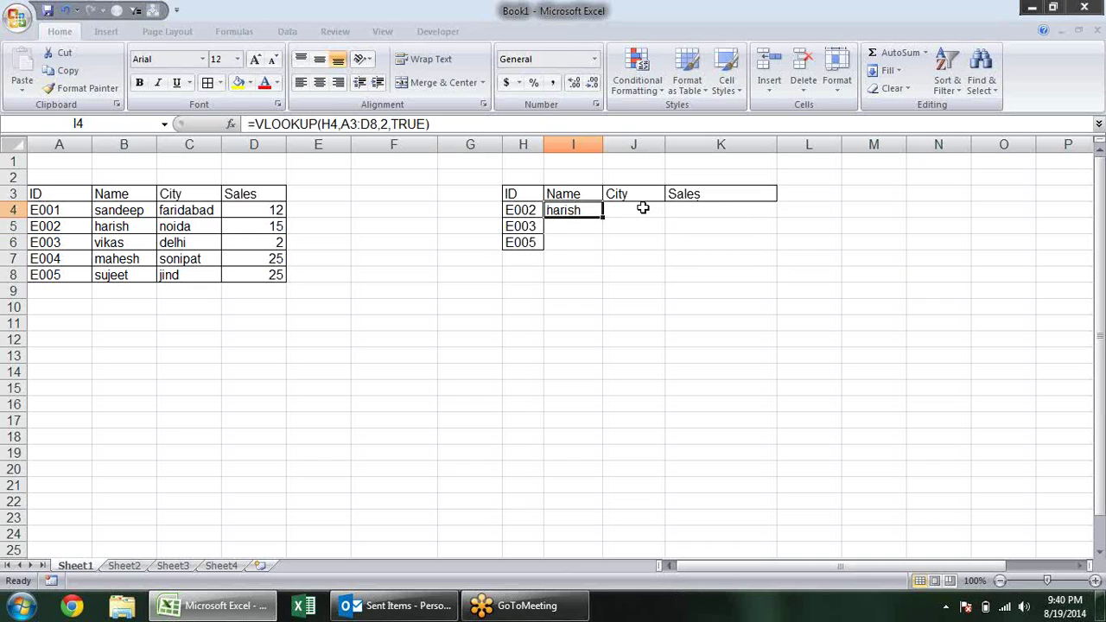
Step: Enter =VLOOKUP(H4,A3:D8,3,0) in J4 to return E002's city, noida
{"action": "left_click", "coordinate": [643, 209]}
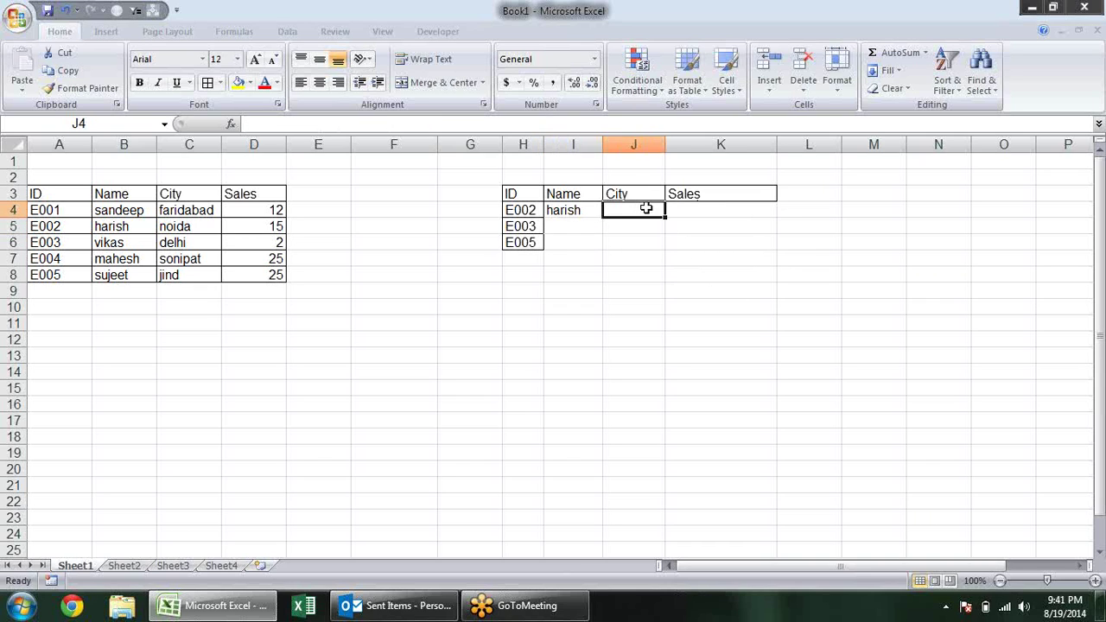
{"action": "type", "text": "="}
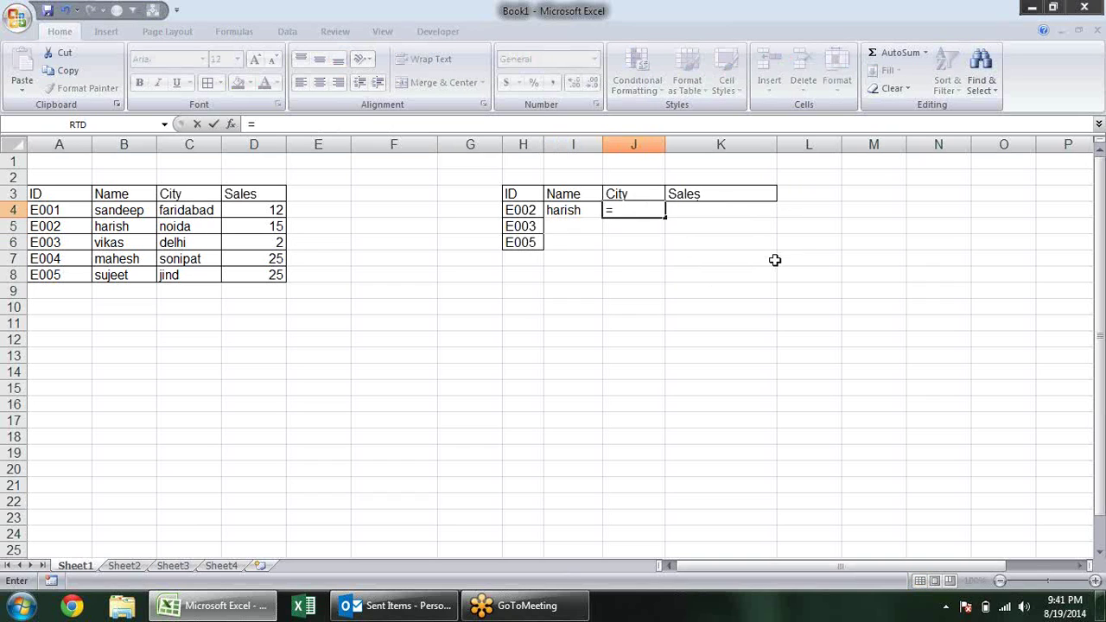
{"action": "type", "text": "vla"}
{"action": "key", "text": "BackSpace"}
{"action": "key", "text": "Tab"}
{"action": "left_click", "coordinate": [523, 210]}
{"action": "type", "text": ","}
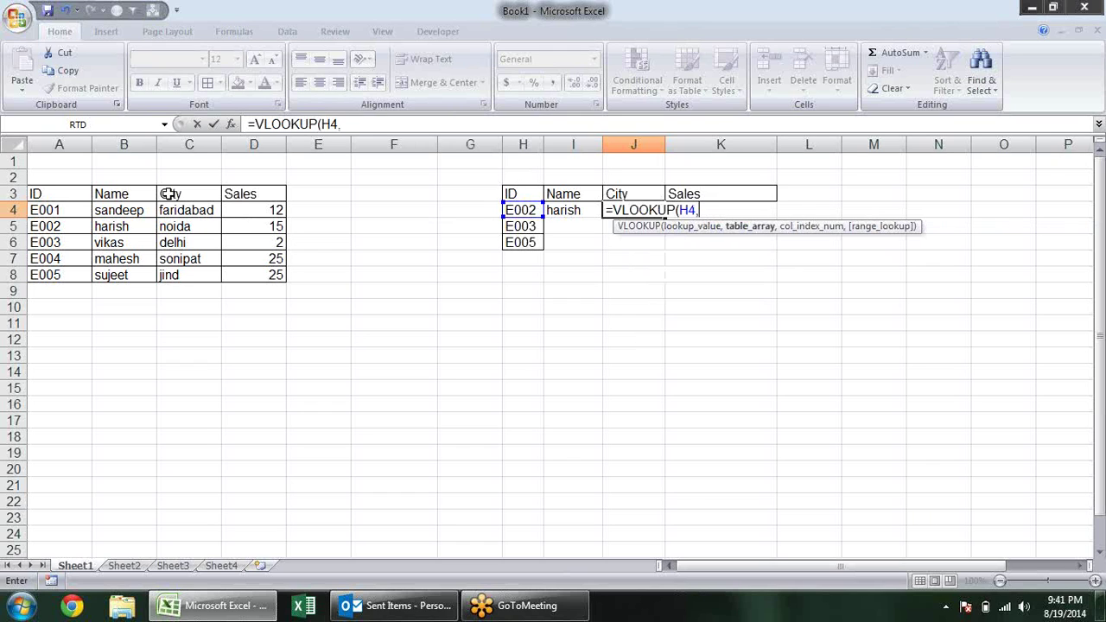
{"action": "left_click_drag", "start_coordinate": [45, 195], "coordinate": [250, 279]}
{"action": "type", "text": ","}
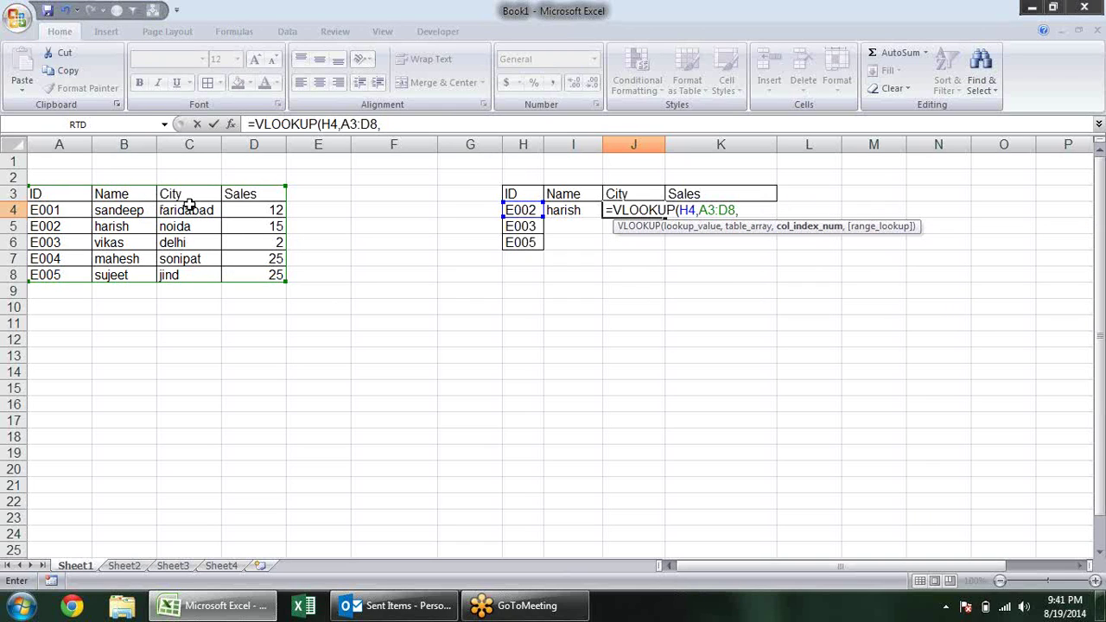
{"action": "type", "text": "3,"}
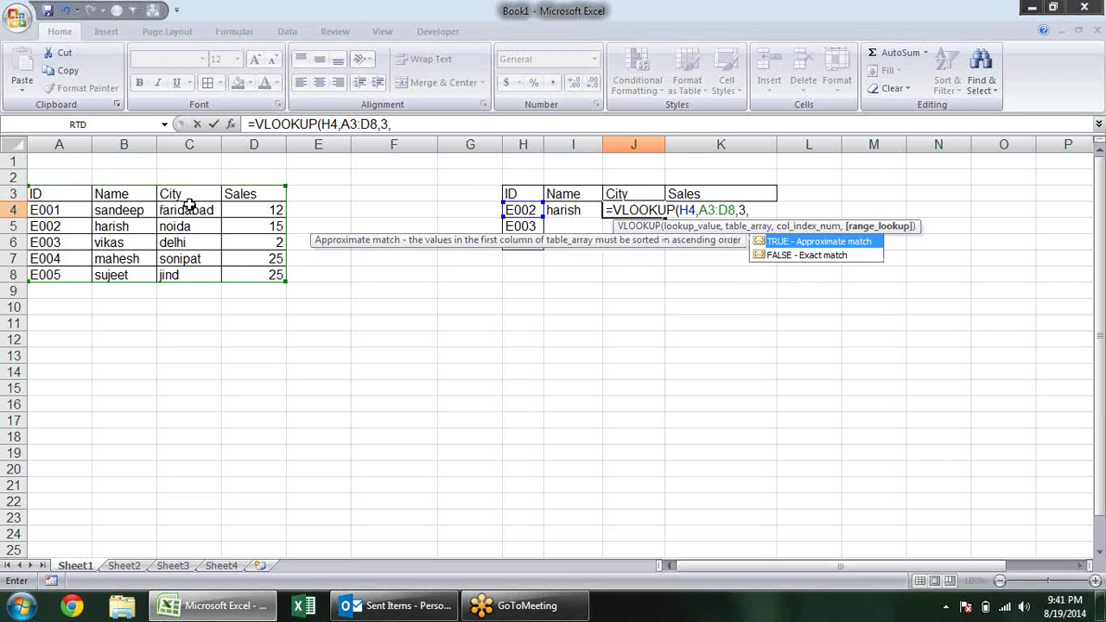
{"action": "type", "text": "0"}
{"action": "type", "text": ")"}
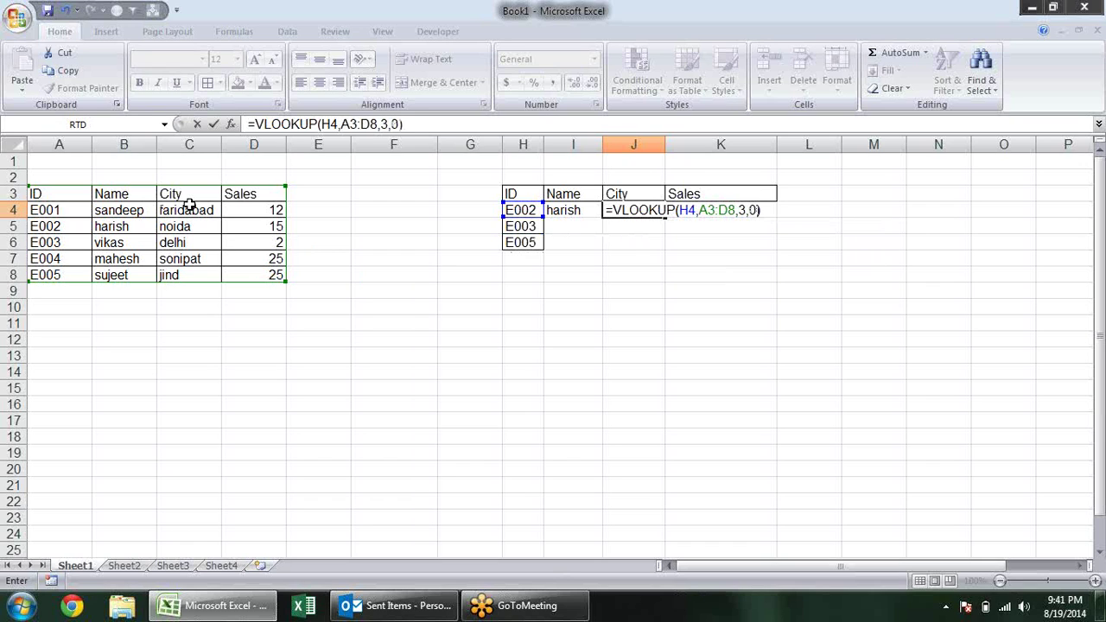
{"action": "key", "text": "Return"}
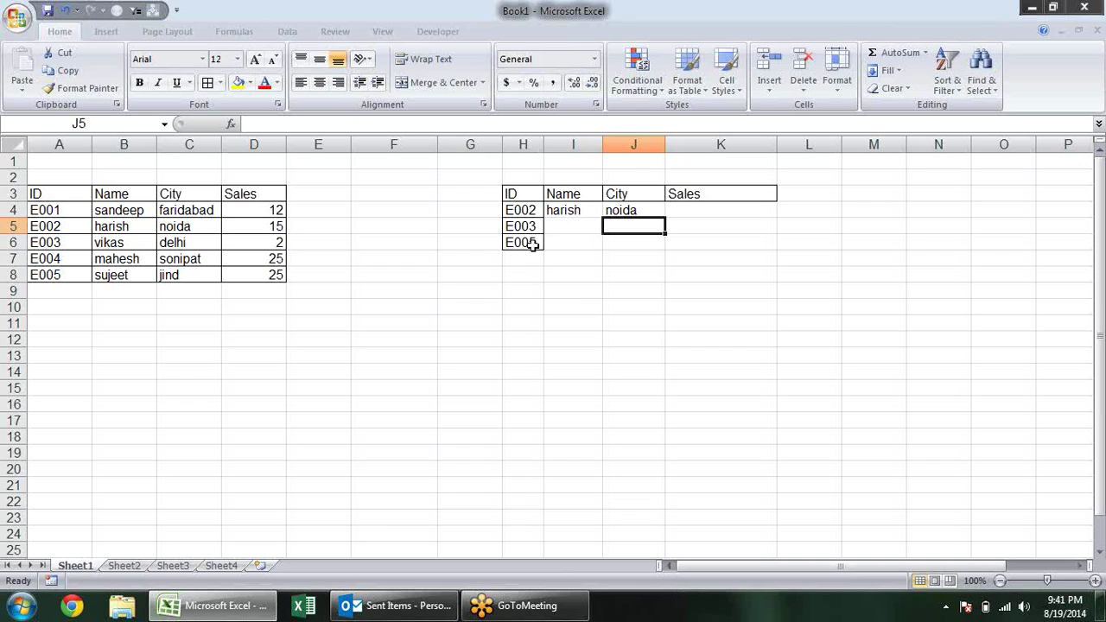
Step: Clear J4 and change I4's formula to =VLOOKUP($H4,$A$3:$D$8,2,TRUE)
{"action": "left_click", "coordinate": [614, 208]}
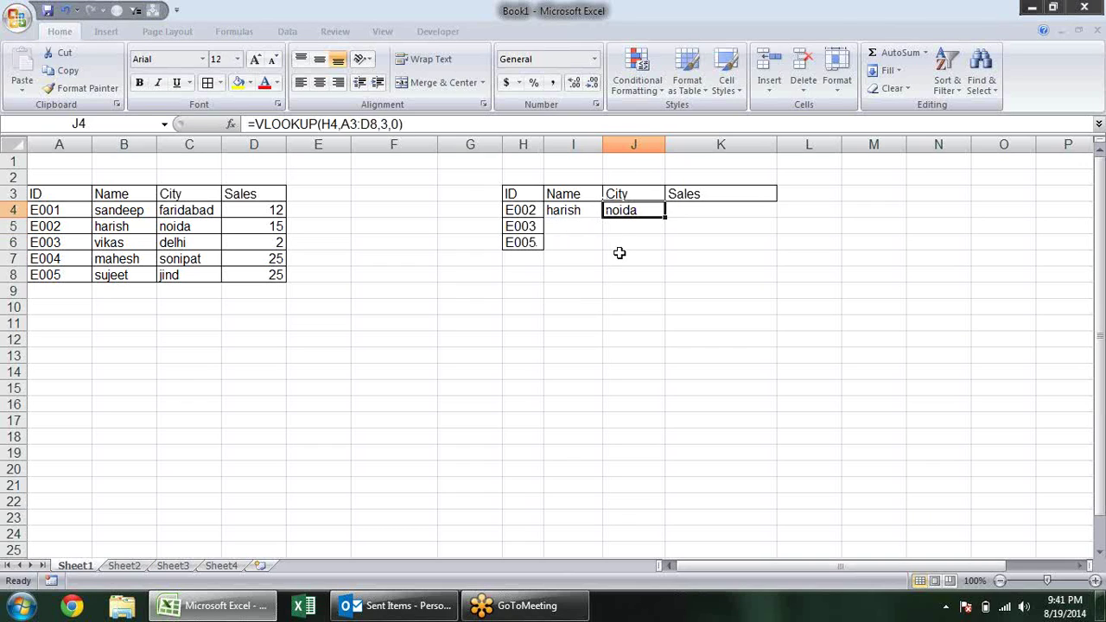
{"action": "key", "text": "Delete"}
{"action": "left_click", "coordinate": [586, 210]}
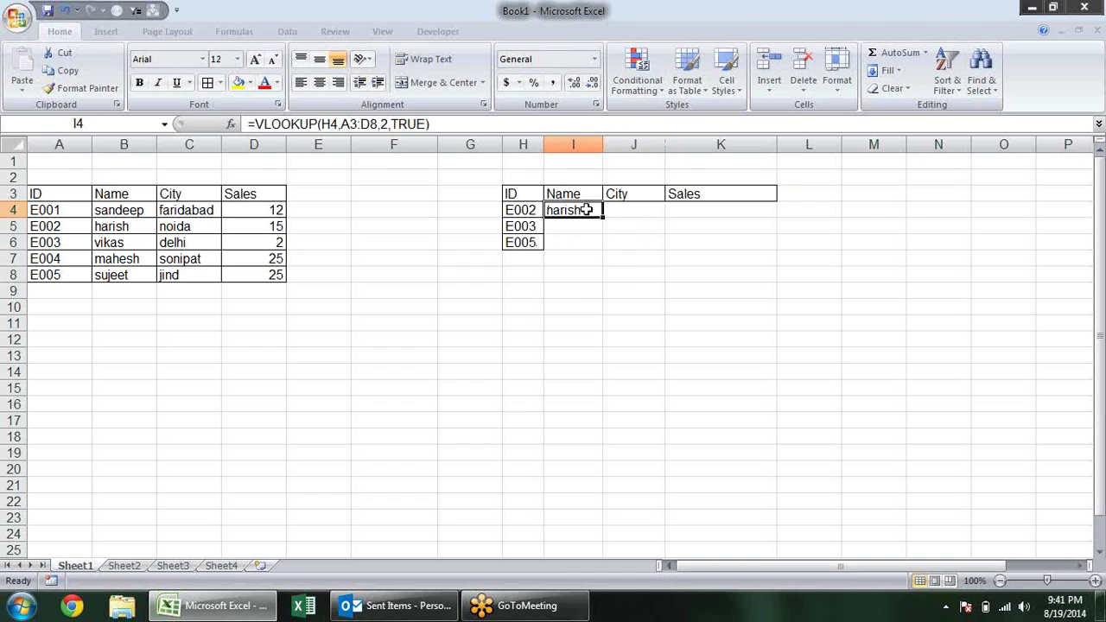
{"action": "double_click", "coordinate": [586, 210]}
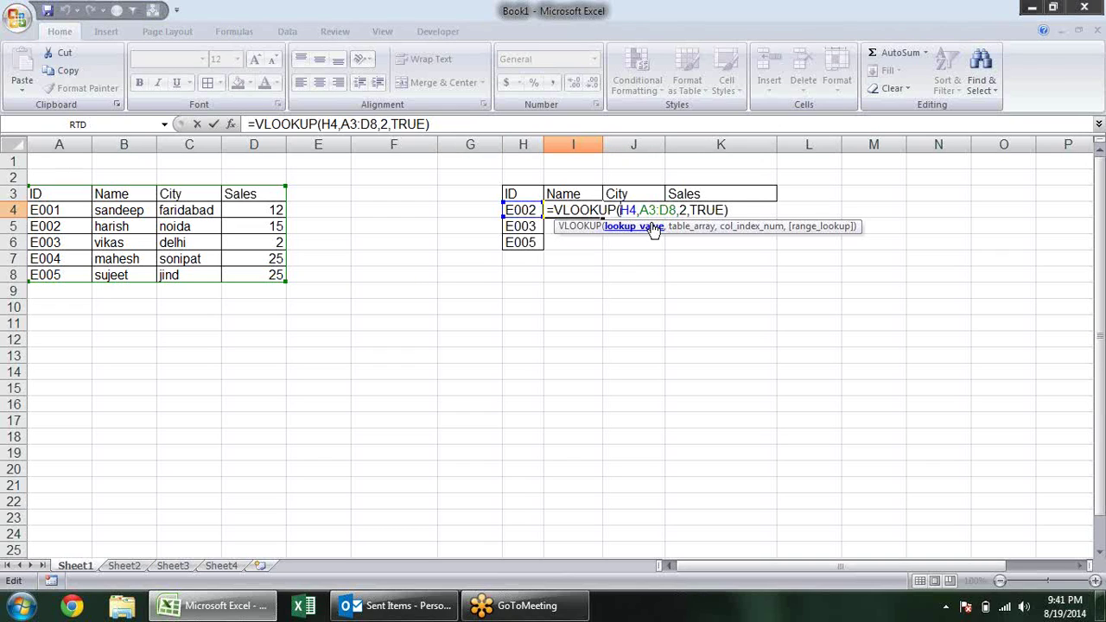
{"action": "type", "text": "$"}
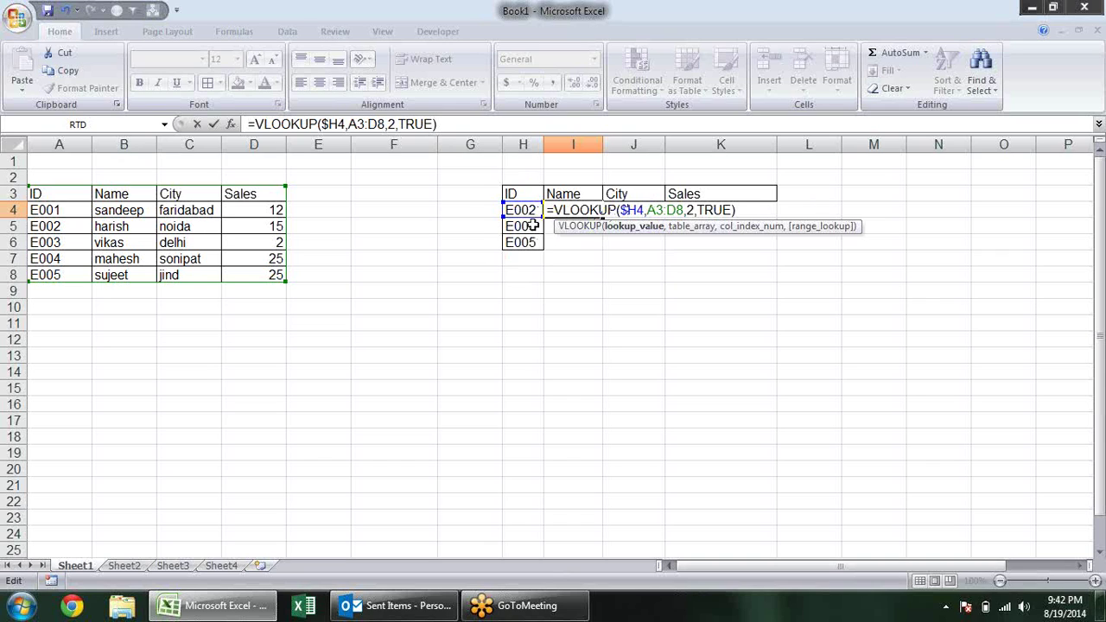
{"action": "left_click_drag", "start_coordinate": [647, 210], "coordinate": [688, 210]}
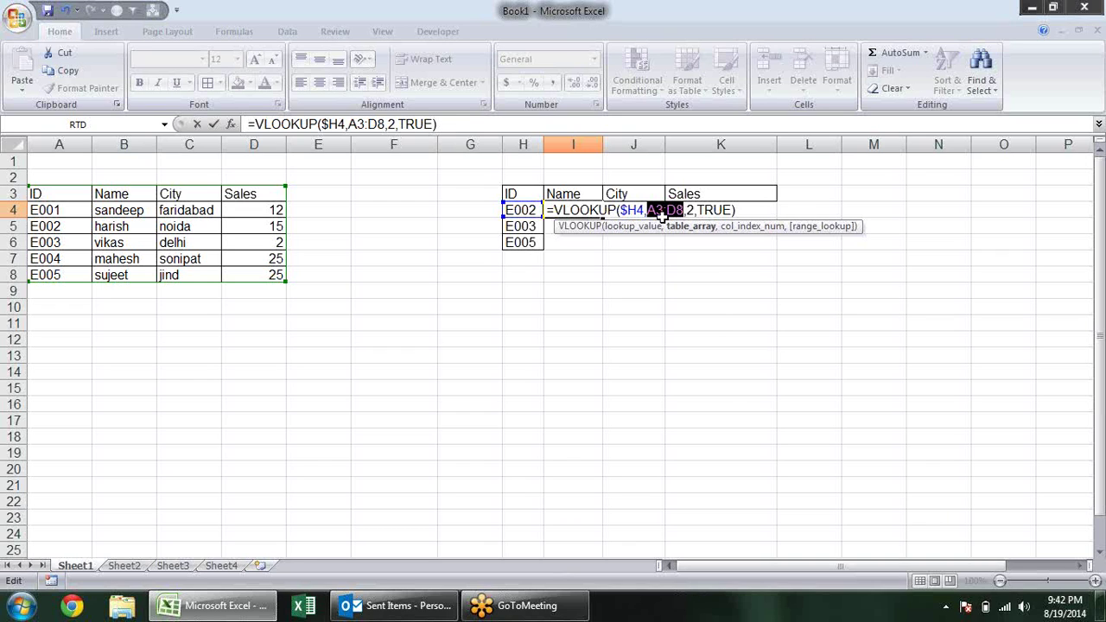
{"action": "key", "text": "F4"}
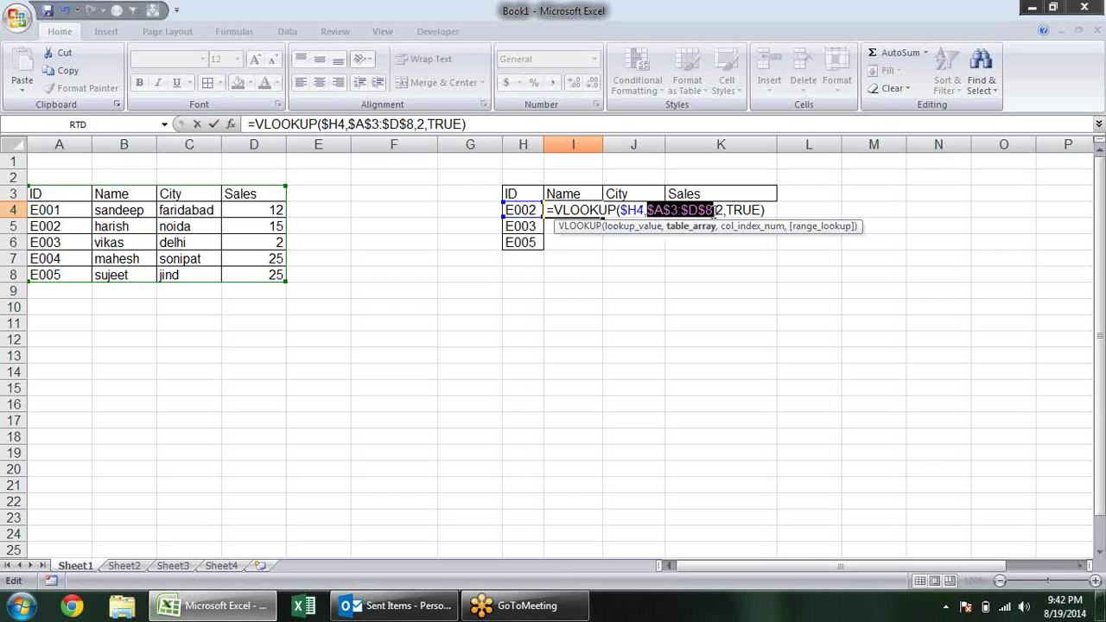
{"action": "key", "text": "Return"}
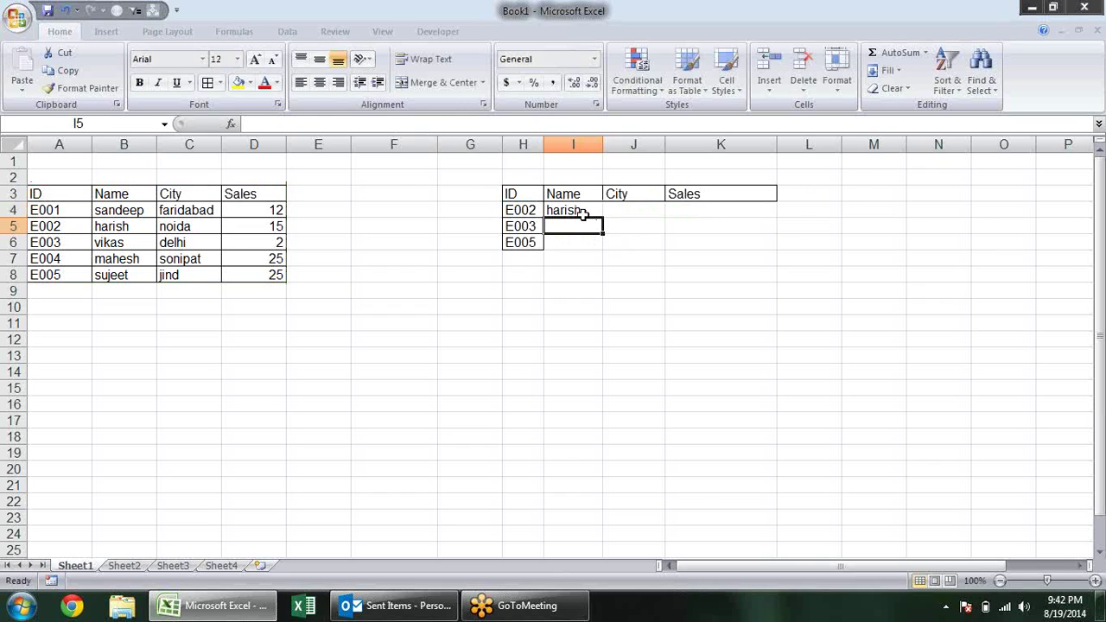
{"action": "left_click", "coordinate": [584, 214]}
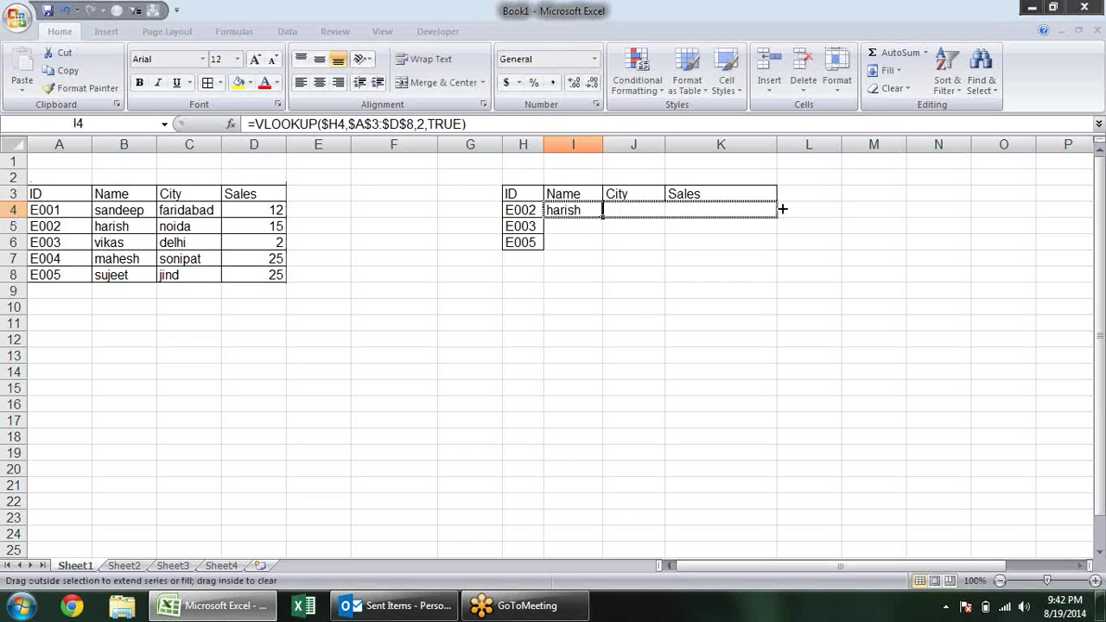
Step: Fill I4's lookup across to K4 and change J4's column index to 3
{"action": "left_click_drag", "start_coordinate": [604, 216], "coordinate": [777, 211]}
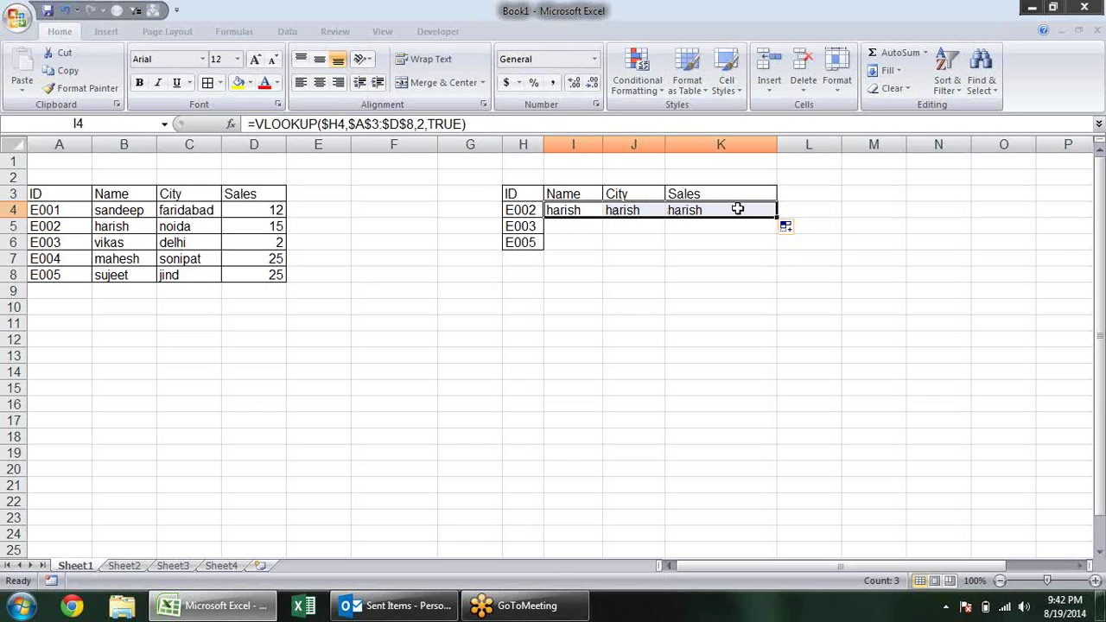
{"action": "left_click", "coordinate": [647, 208]}
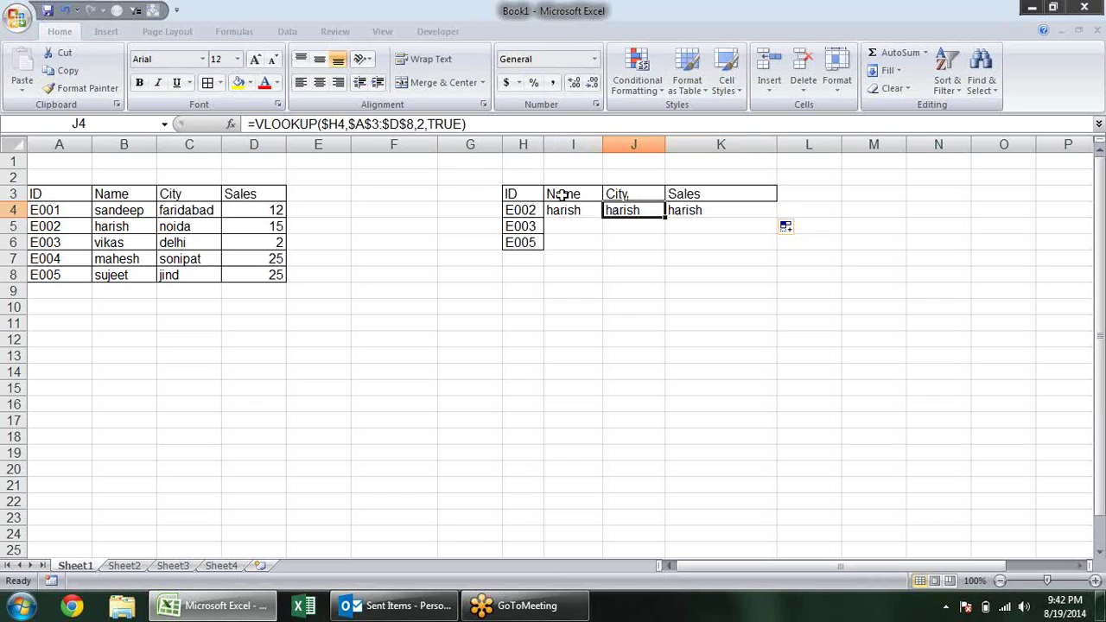
{"action": "key", "text": "F2"}
{"action": "left_click", "coordinate": [782, 210]}
{"action": "key", "text": "BackSpace"}
{"action": "type", "text": "3"}
{"action": "key", "text": "Return"}
Step: Change K4's column index to 4 and fill I4:K4 down through row 6
{"action": "left_click", "coordinate": [679, 210]}
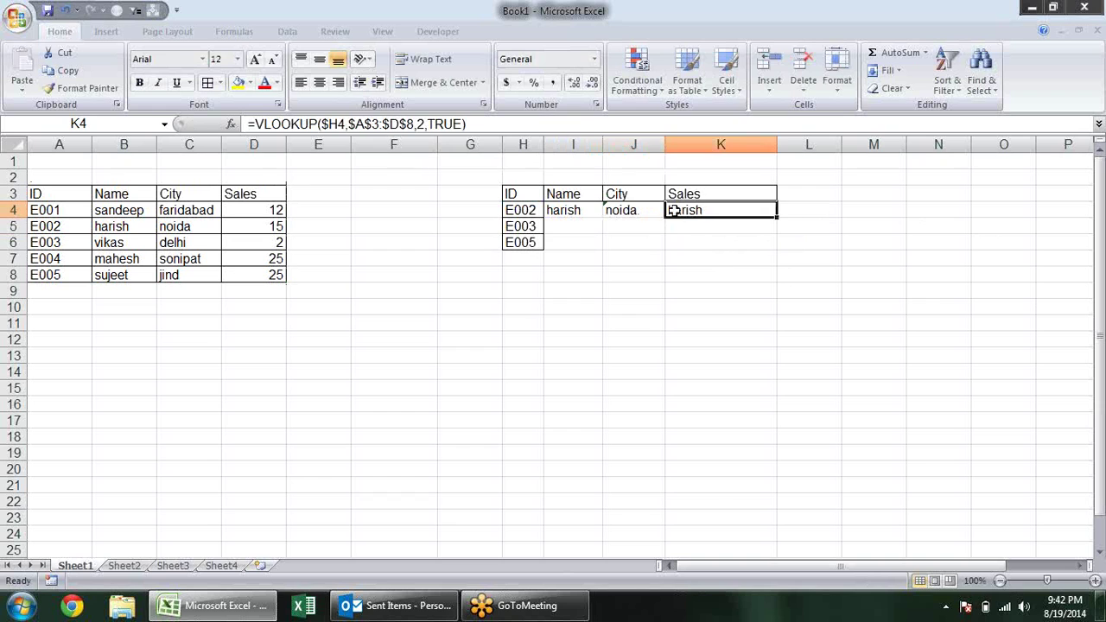
{"action": "left_click", "coordinate": [425, 123]}
{"action": "left_click", "coordinate": [425, 124]}
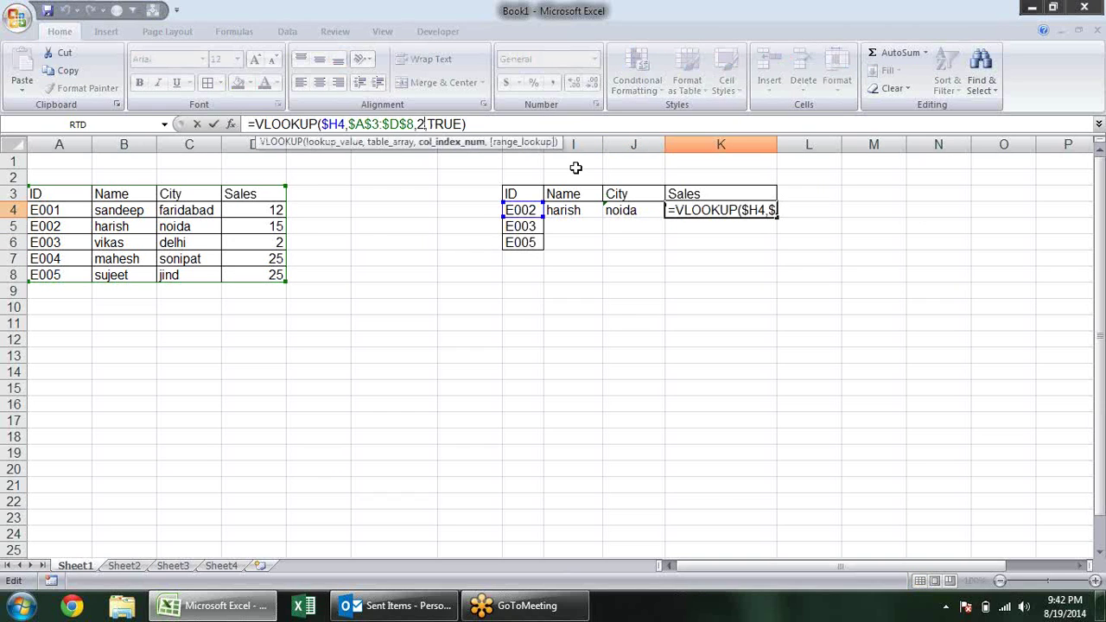
{"action": "key", "text": "BackSpace"}
{"action": "type", "text": "4"}
{"action": "key", "text": "Return"}
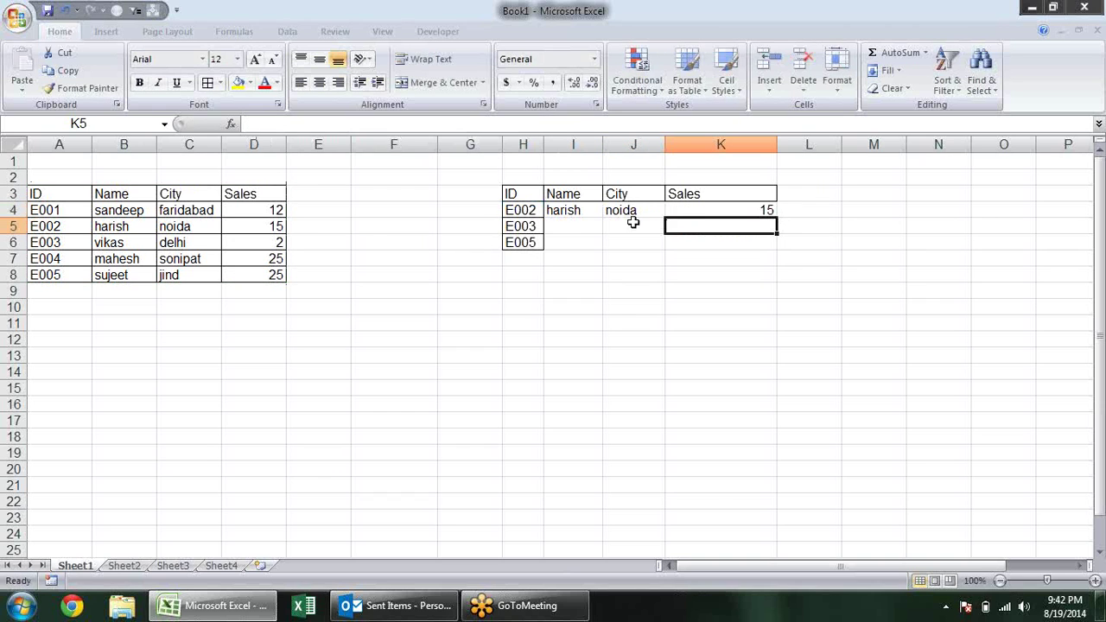
{"action": "mouse_move", "coordinate": [565, 210]}
{"action": "left_mouse_down"}
{"action": "mouse_move", "coordinate": [762, 221]}
{"action": "mouse_move", "coordinate": [775, 248]}
{"action": "left_mouse_up"}
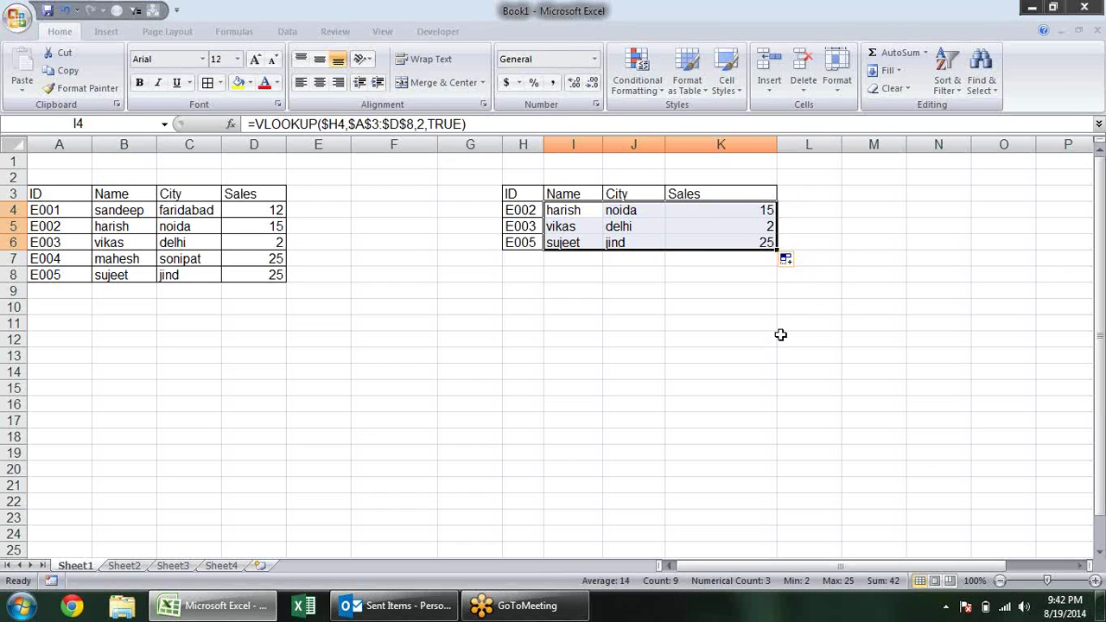
{"action": "left_click", "coordinate": [700, 144]}
{"action": "left_click_drag", "start_coordinate": [700, 145], "coordinate": [523, 144]}
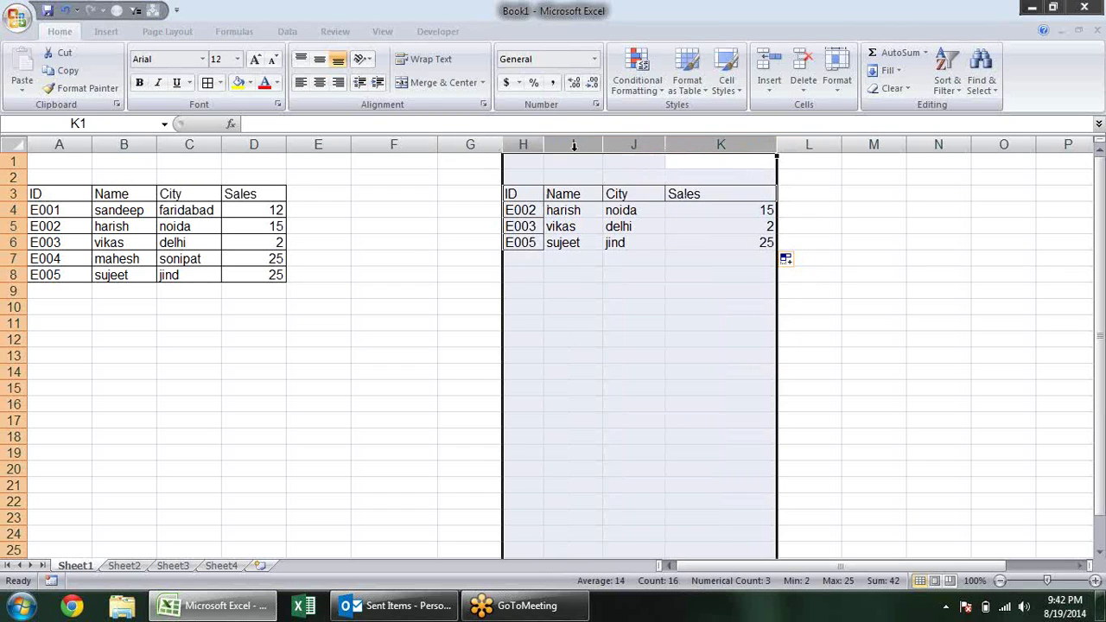
Step: AutoFit columns H:K and paste E001 from the source table into H4
{"action": "double_click", "coordinate": [777, 145]}
{"action": "left_click", "coordinate": [783, 289]}
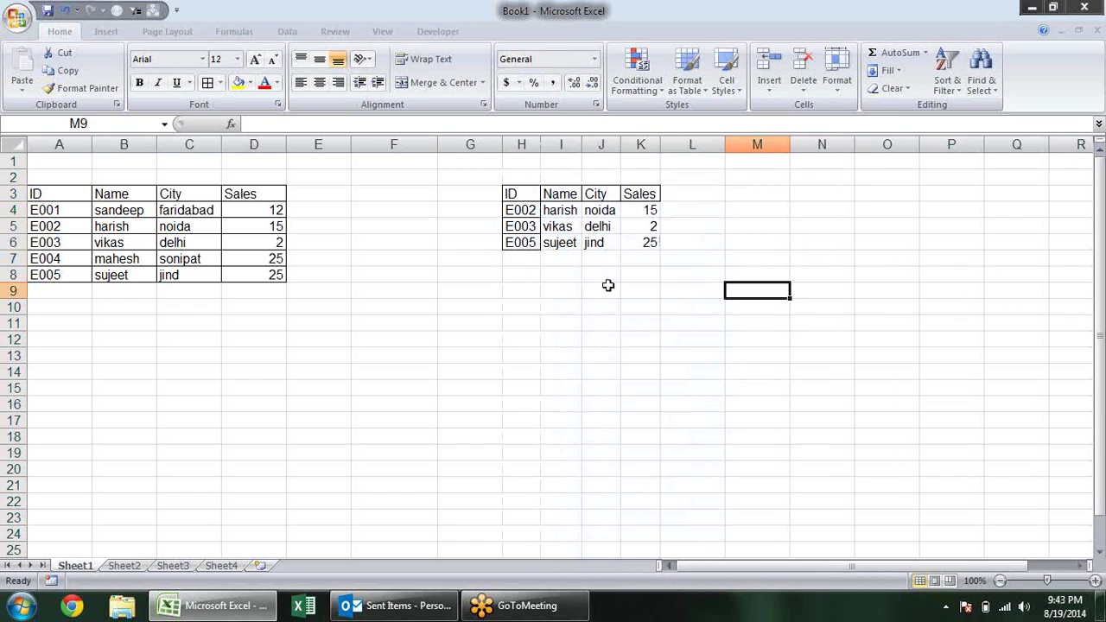
{"action": "left_click", "coordinate": [544, 211]}
{"action": "left_click", "coordinate": [511, 211]}
{"action": "left_click", "coordinate": [35, 211]}
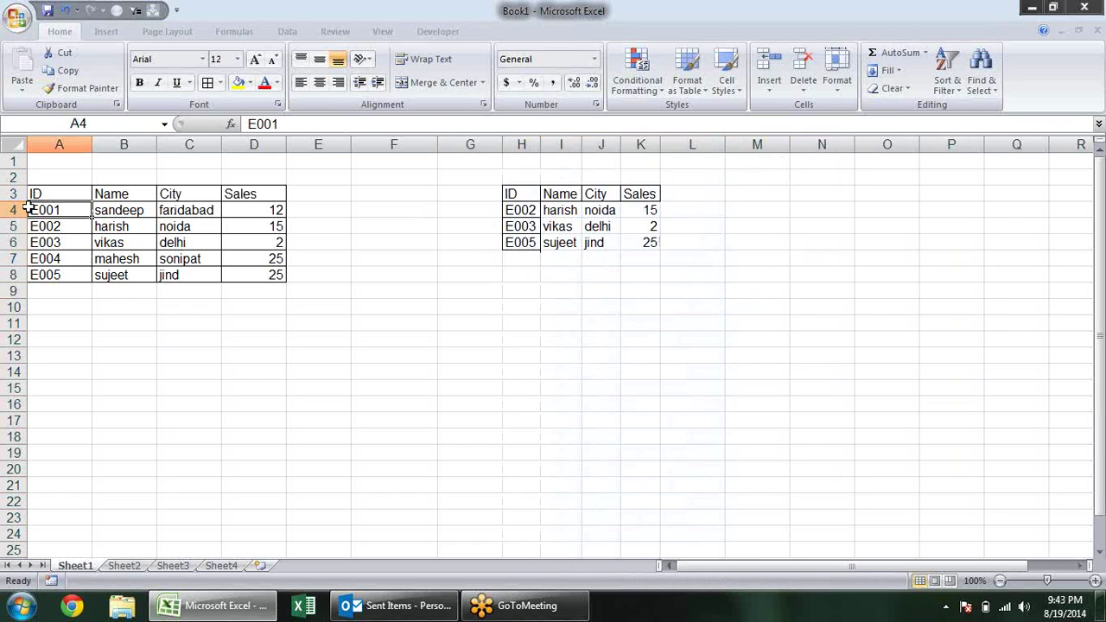
{"action": "key", "text": "ctrl+c"}
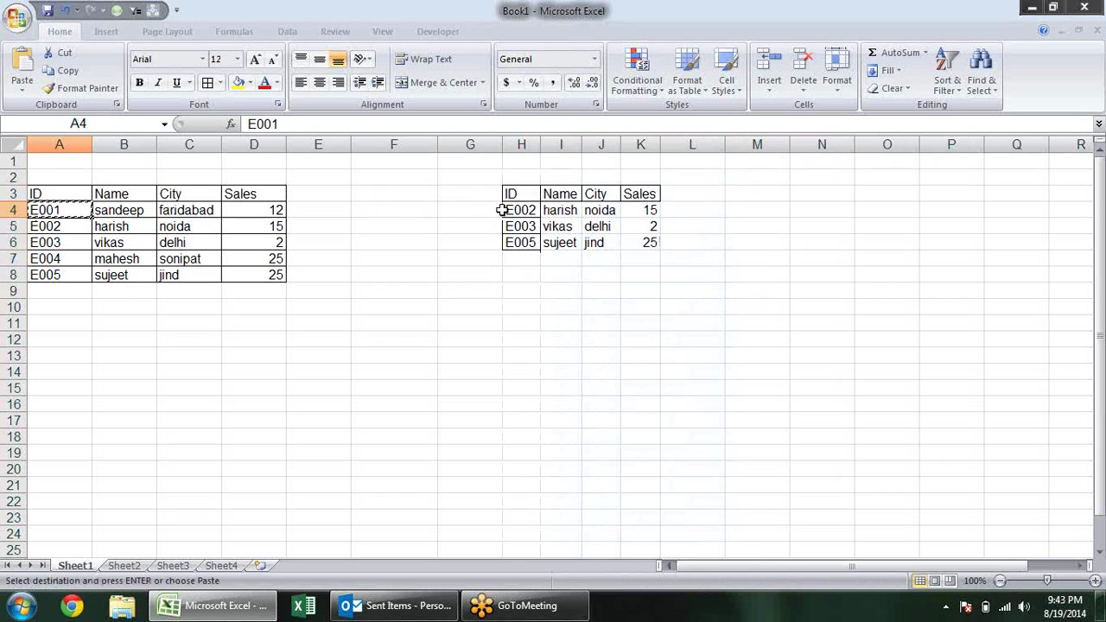
{"action": "left_click", "coordinate": [497, 211]}
{"action": "left_click", "coordinate": [522, 211]}
{"action": "key", "text": "Return"}
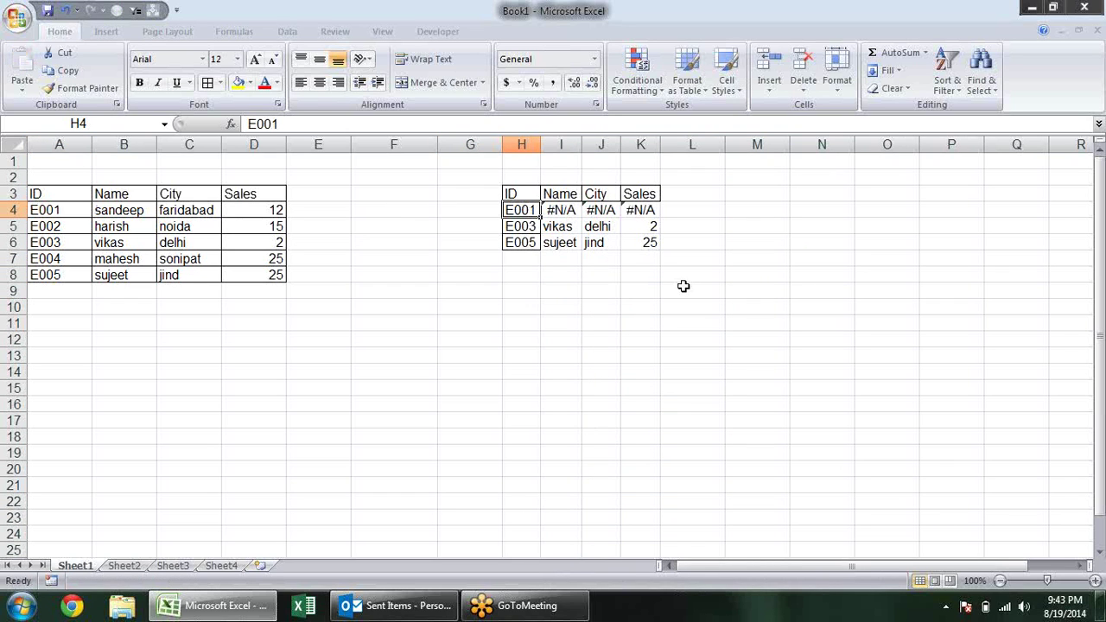
Step: Undo the paste and type E001 into H4, so row 4 returns #N/A
{"action": "key", "text": "ctrl+z"}
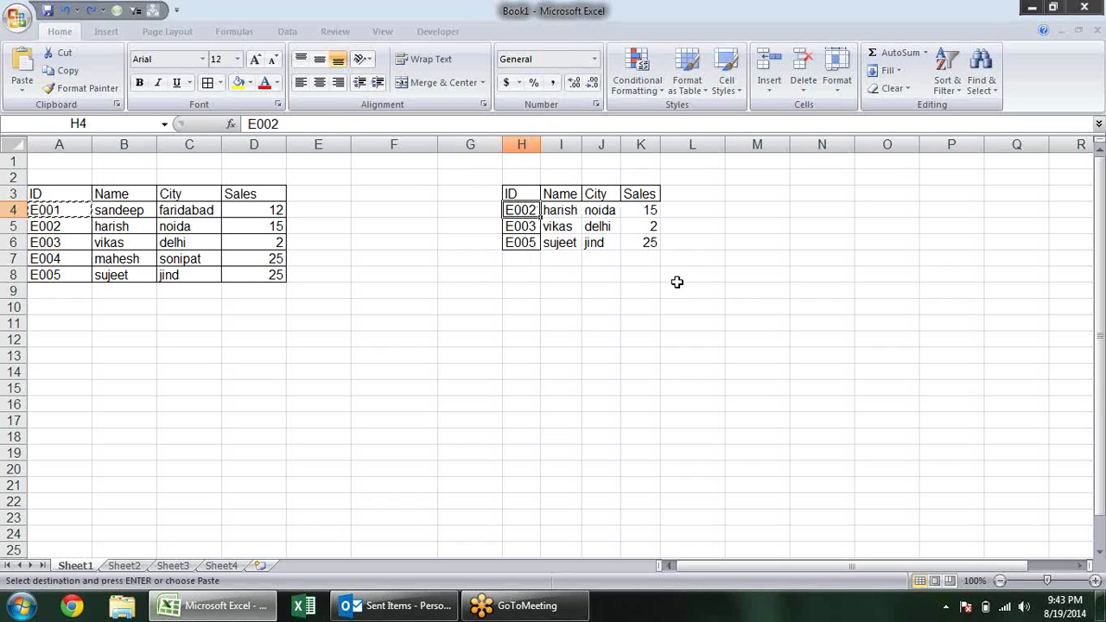
{"action": "type", "text": "E001"}
{"action": "key", "text": "Return"}
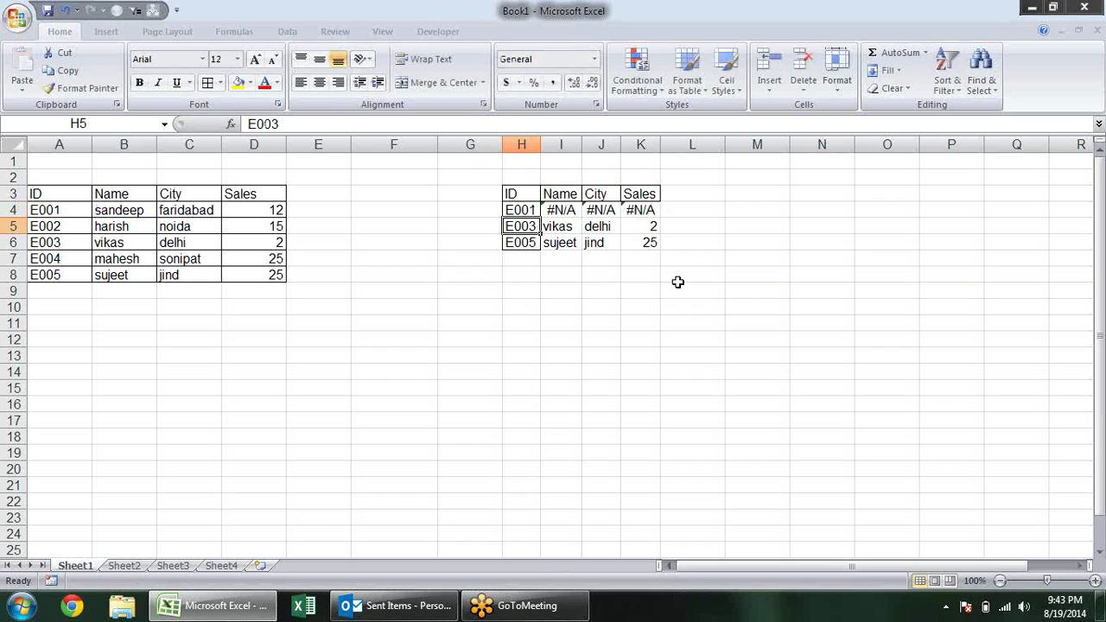
{"action": "key", "text": "Up"}
{"action": "key", "text": "Right"}
{"action": "key", "text": "F2"}
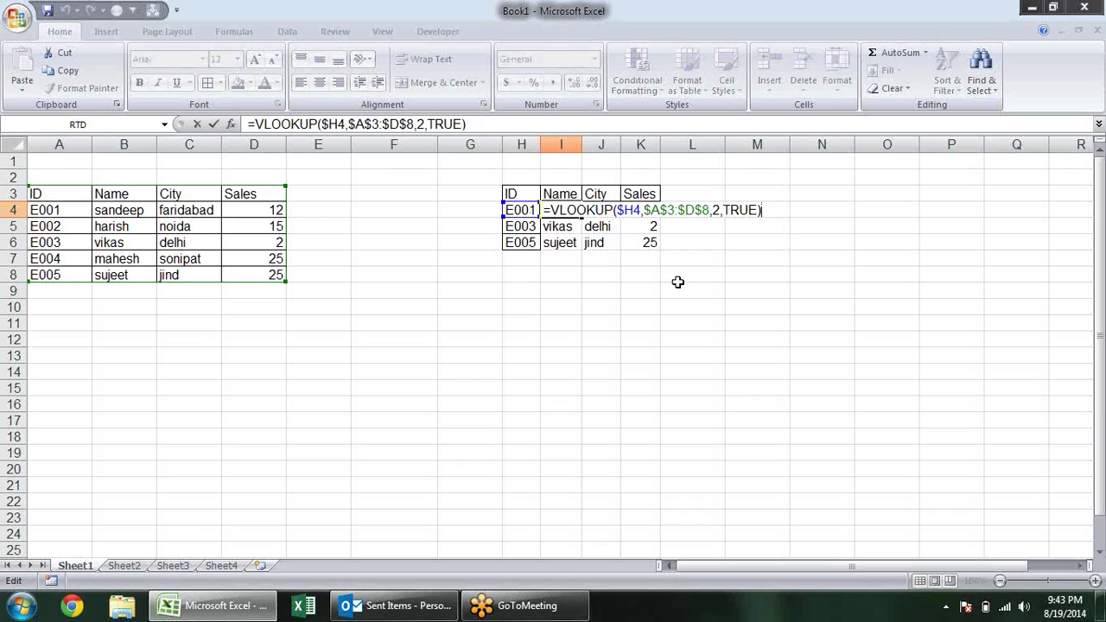
Step: Replace TRUE with 0 in I4's VLOOKUP so E001 returns sandeep
{"action": "left_click", "coordinate": [632, 211]}
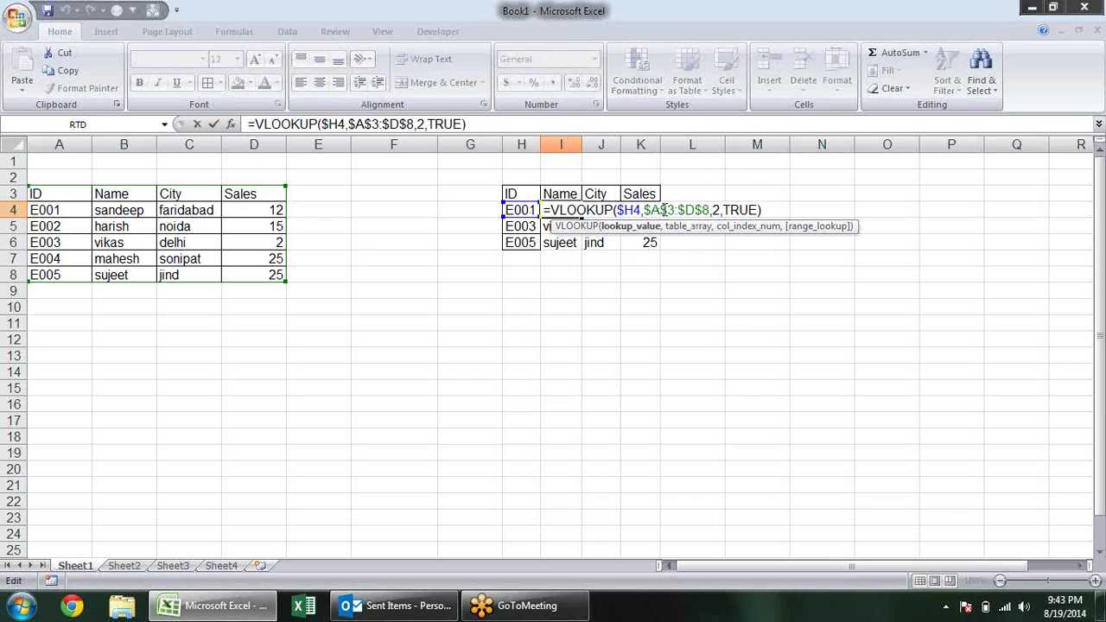
{"action": "left_click", "coordinate": [694, 211]}
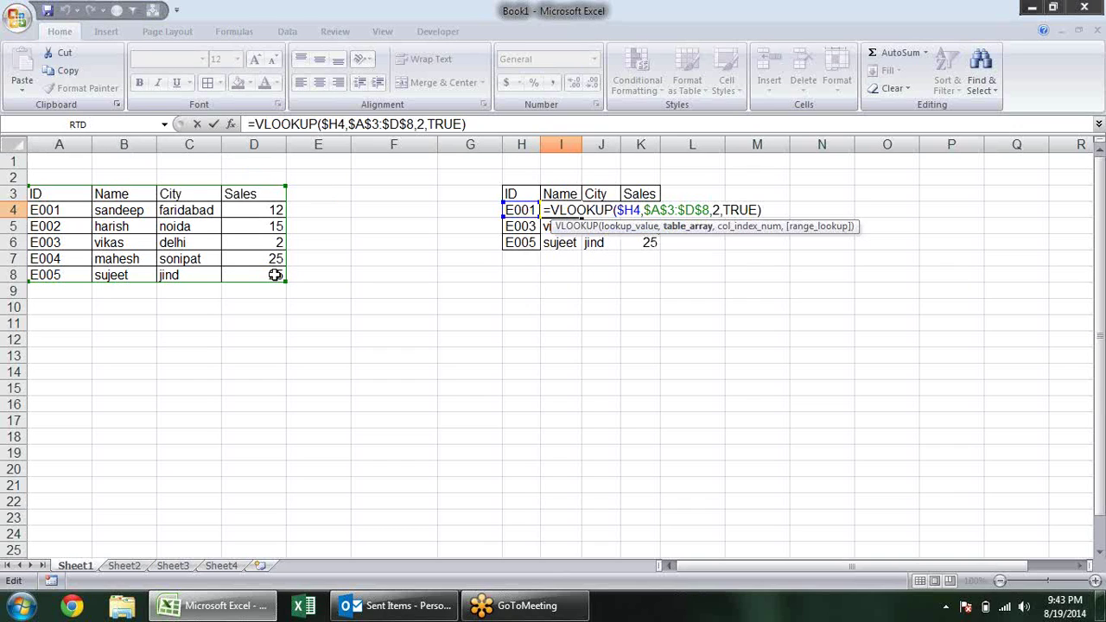
{"action": "left_click", "coordinate": [755, 210]}
{"action": "key", "text": "BackSpace"}
{"action": "key", "text": "BackSpace"}
{"action": "key", "text": "BackSpace"}
{"action": "key", "text": "BackSpace"}
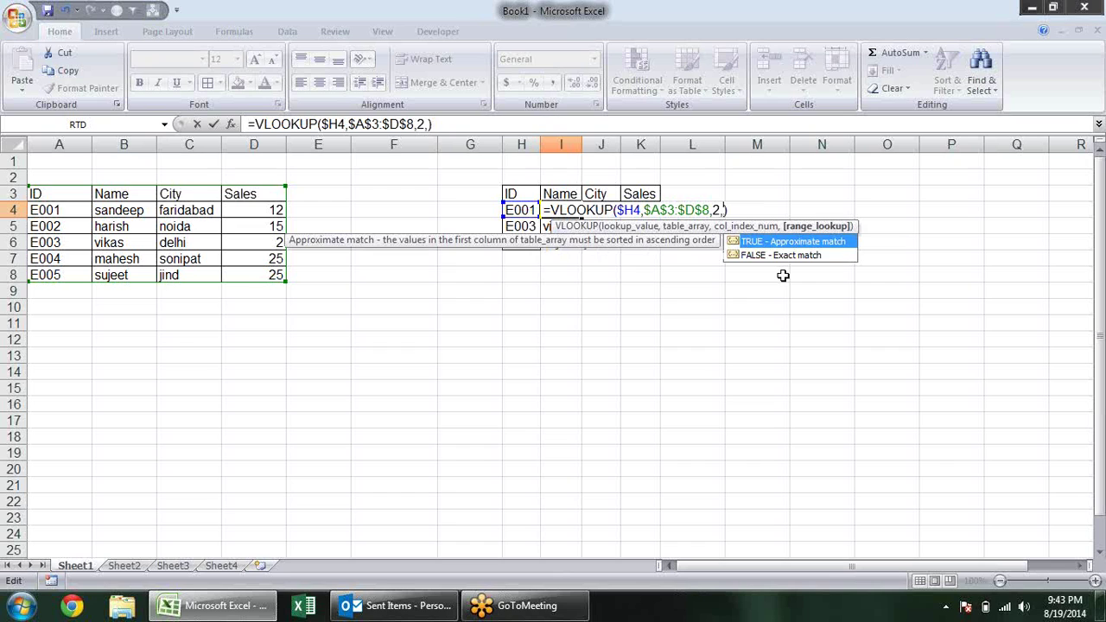
{"action": "type", "text": "0"}
{"action": "key", "text": "Return"}
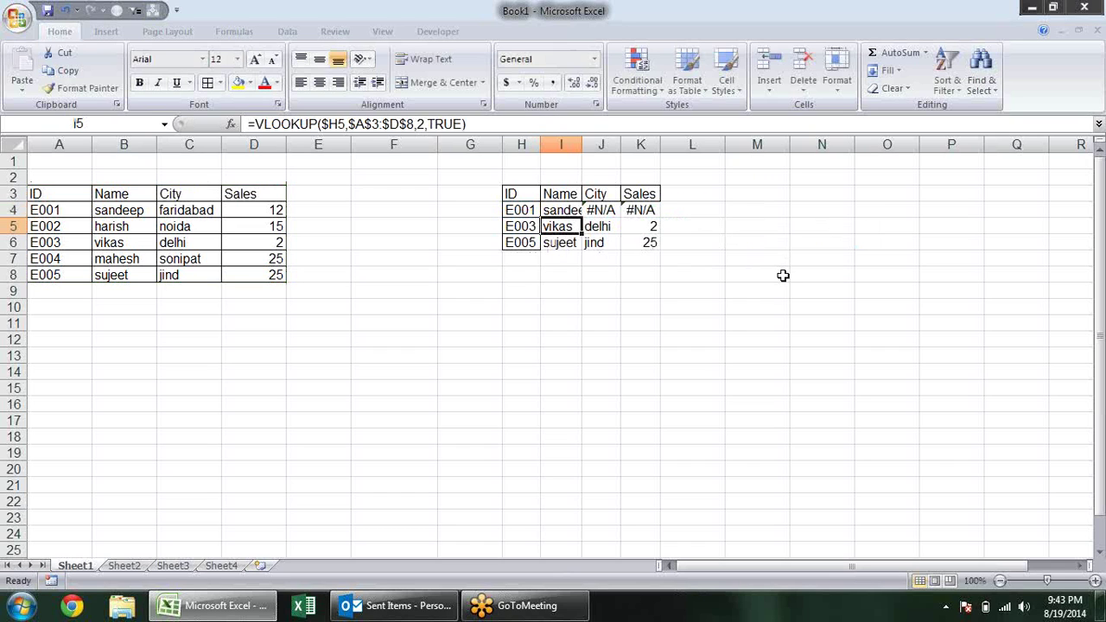
Step: Copy I4's exact-match formula and fill it across the lookup table
{"action": "left_click", "coordinate": [557, 210]}
{"action": "key", "text": "ctrl+c"}
{"action": "mouse_move", "coordinate": [603, 214]}
{"action": "left_mouse_down"}
{"action": "mouse_move", "coordinate": [659, 216]}
{"action": "mouse_move", "coordinate": [657, 246]}
{"action": "left_mouse_up"}
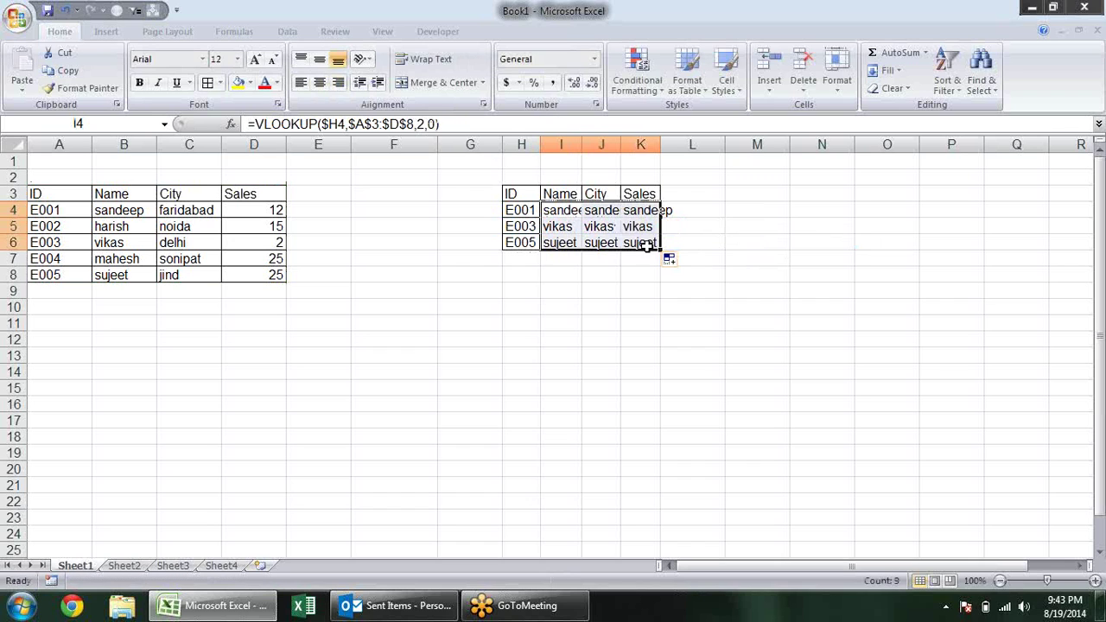
Step: Change J4's column index to 3 so it returns E001's city
{"action": "left_click", "coordinate": [572, 210]}
{"action": "left_click", "coordinate": [601, 211]}
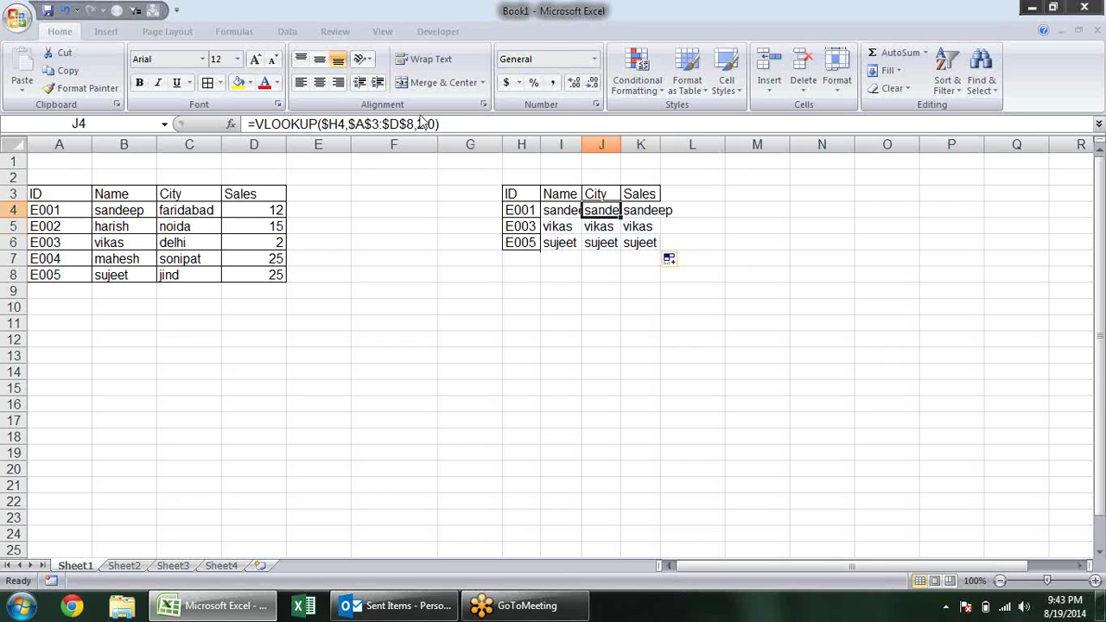
{"action": "left_click", "coordinate": [425, 123]}
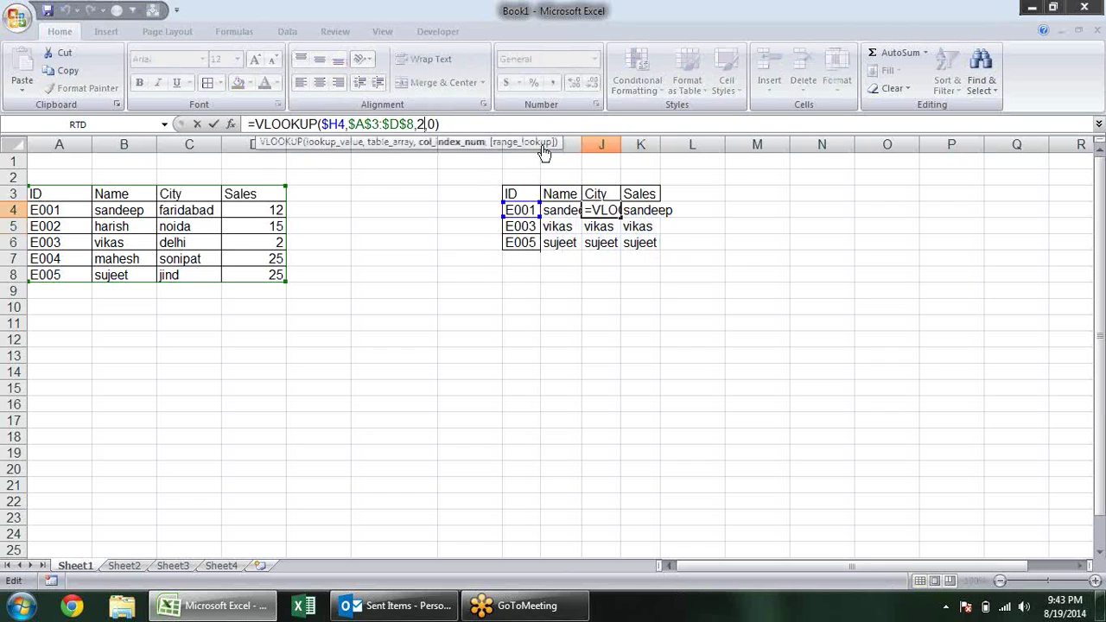
{"action": "key", "text": "BackSpace"}
{"action": "type", "text": "3"}
{"action": "key", "text": "Return"}
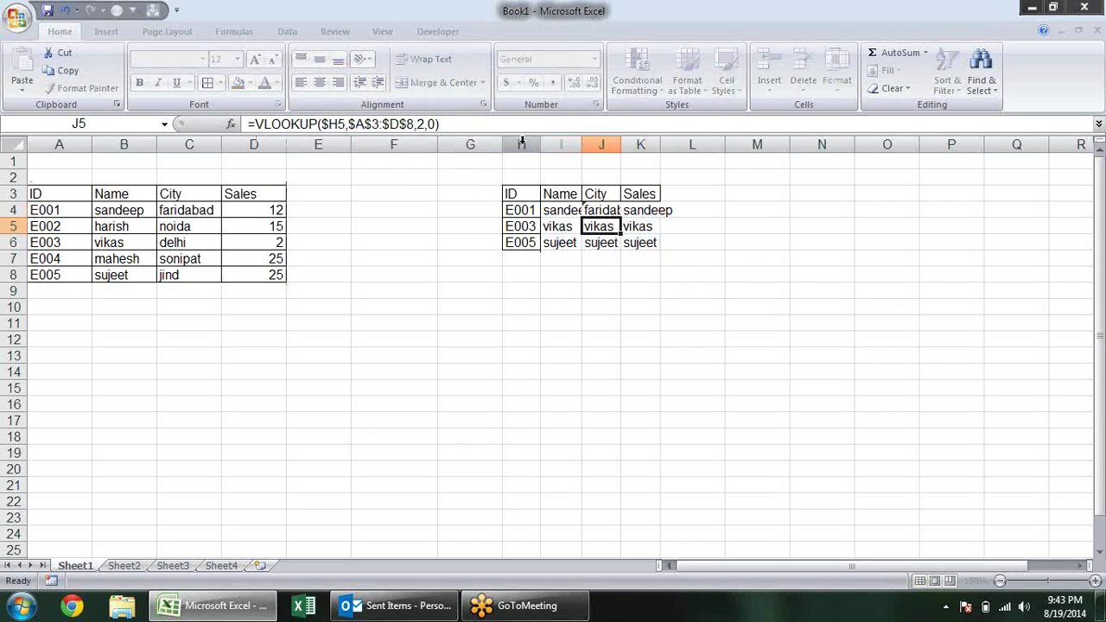
Step: Change K4's column index to 4 and fill row 4's lookups down to row 6
{"action": "left_click", "coordinate": [646, 210]}
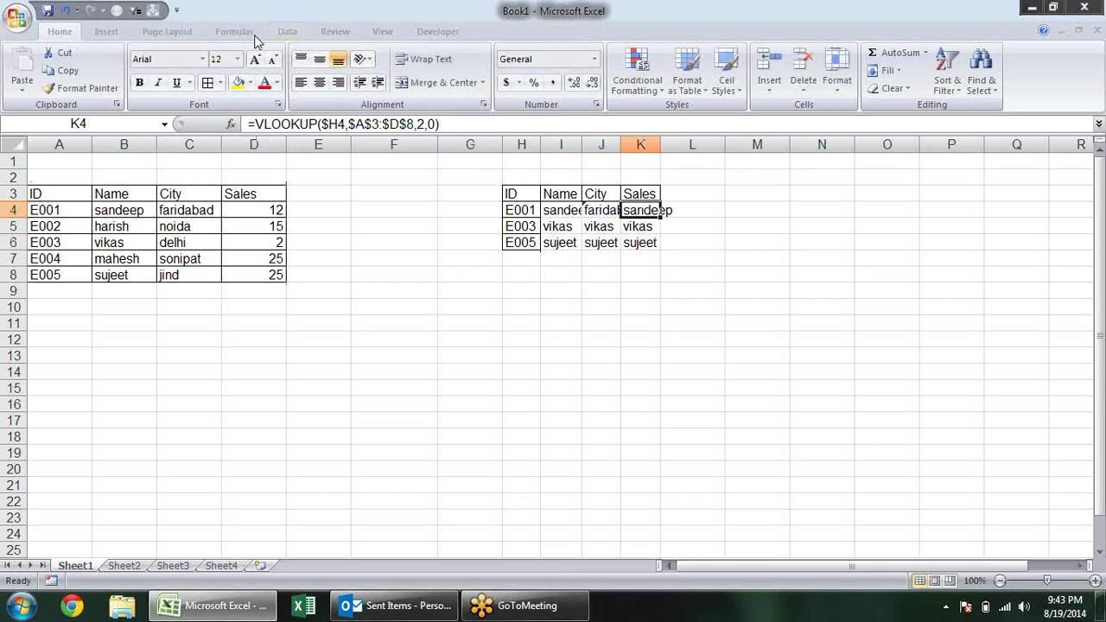
{"action": "double_click", "coordinate": [423, 124]}
{"action": "type", "text": "4"}
{"action": "key", "text": "Return"}
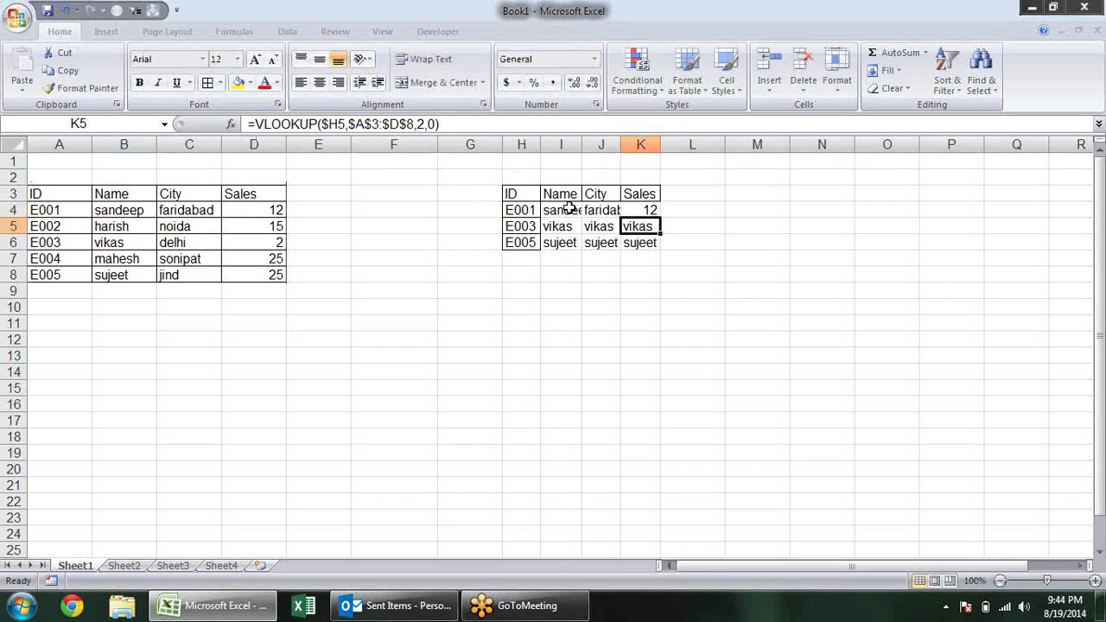
{"action": "left_click_drag", "start_coordinate": [568, 211], "coordinate": [644, 211]}
{"action": "left_click", "coordinate": [672, 210]}
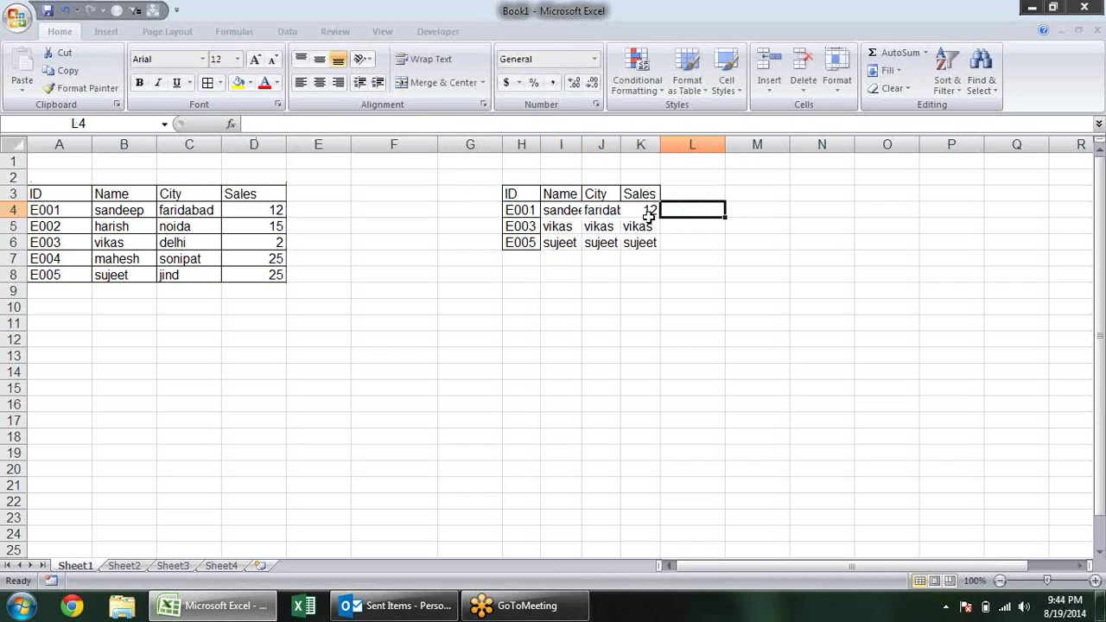
{"action": "mouse_move", "coordinate": [563, 210]}
{"action": "left_mouse_down"}
{"action": "mouse_move", "coordinate": [640, 210]}
{"action": "mouse_move", "coordinate": [660, 250]}
{"action": "left_mouse_up"}
Step: AutoFit columns I:K to fit the Name, City and Sales values
{"action": "left_click_drag", "start_coordinate": [563, 144], "coordinate": [644, 144]}
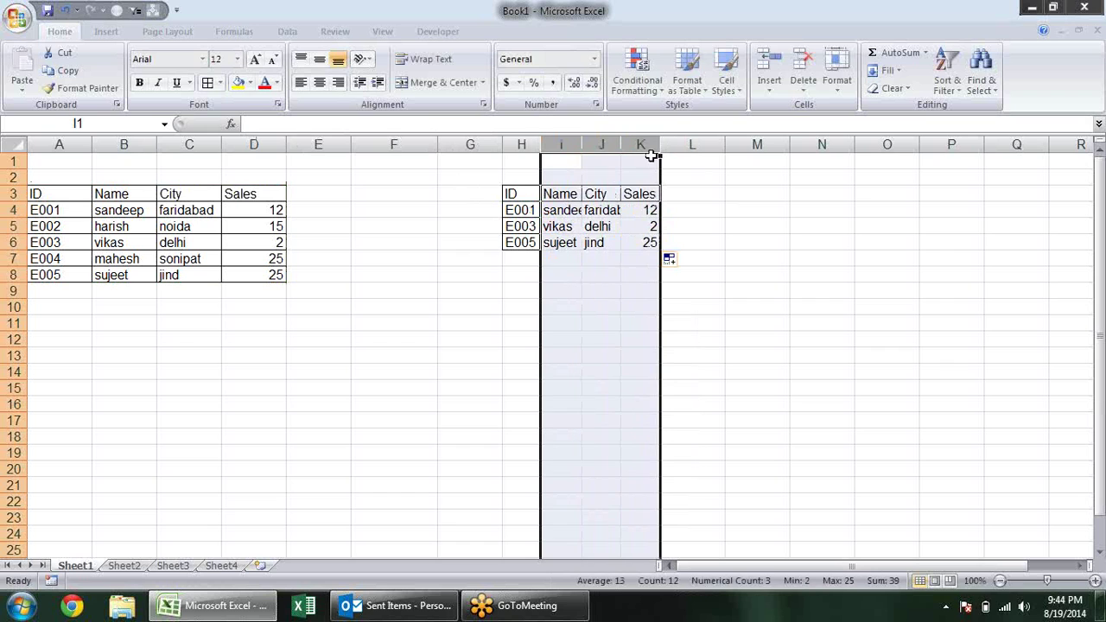
{"action": "double_click", "coordinate": [661, 145]}
{"action": "left_click", "coordinate": [793, 257]}
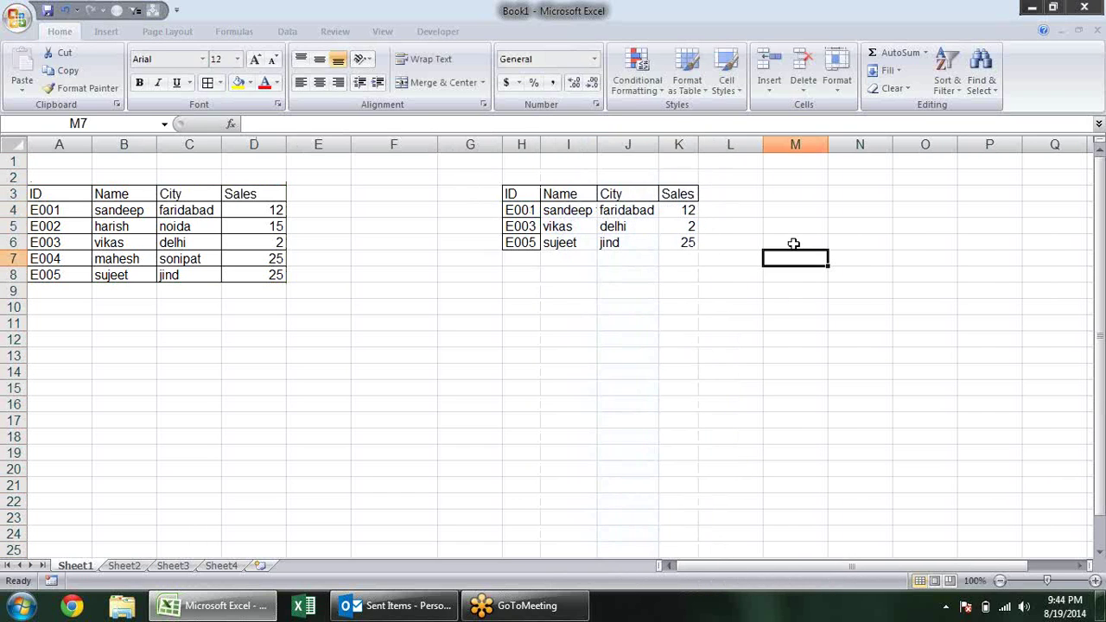
{"action": "left_click_drag", "start_coordinate": [516, 195], "coordinate": [683, 241]}
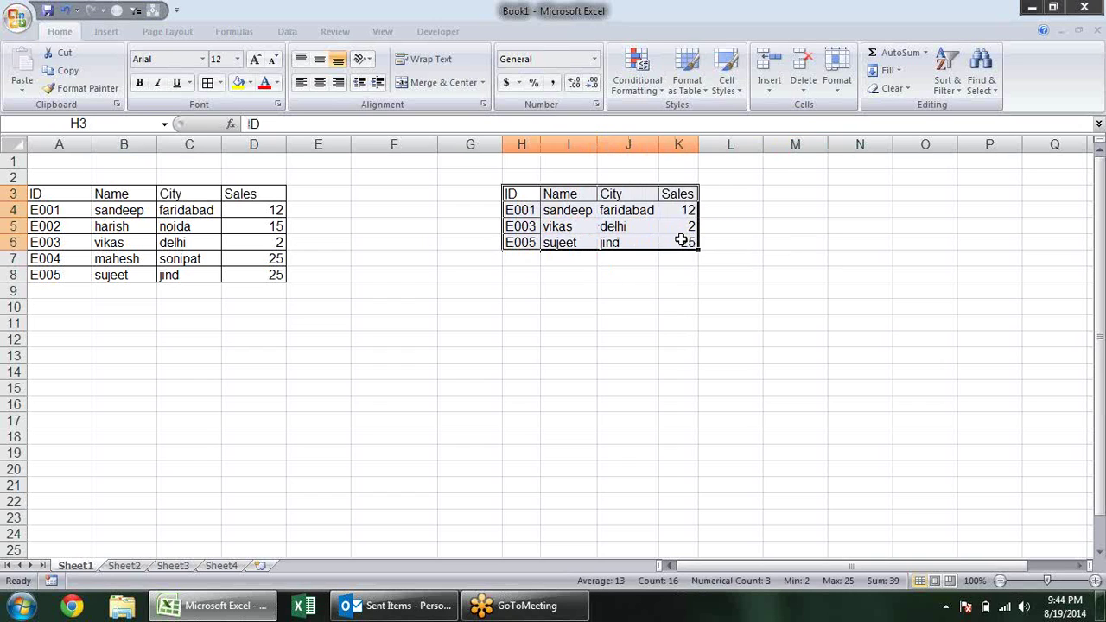
Step: Change H4's lookup ID from E001 to E002
{"action": "left_click", "coordinate": [756, 256]}
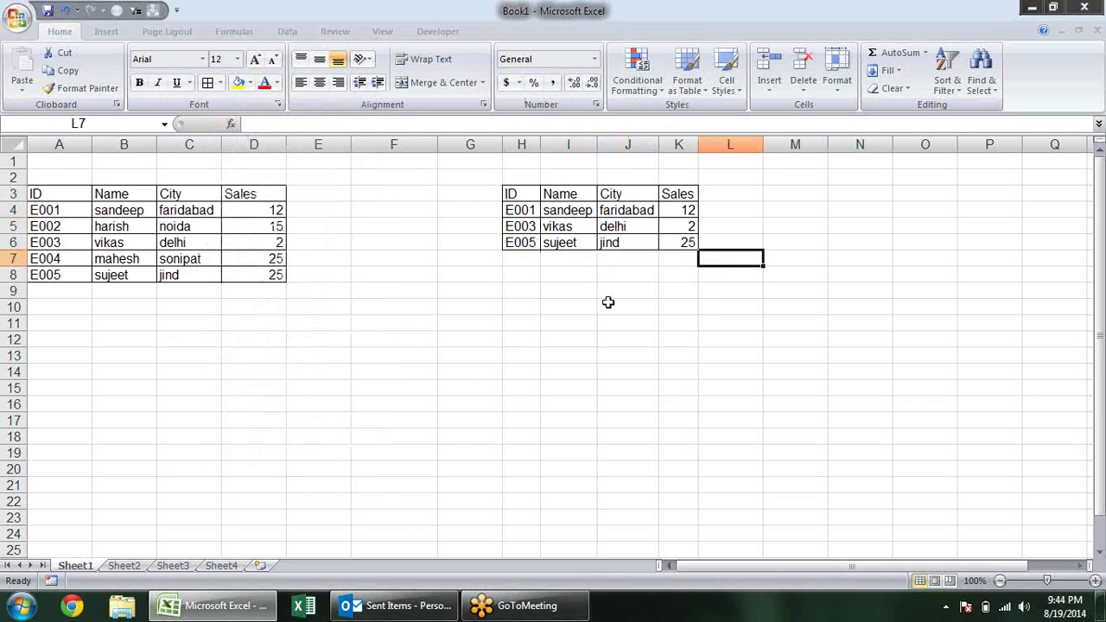
{"action": "left_click", "coordinate": [527, 210]}
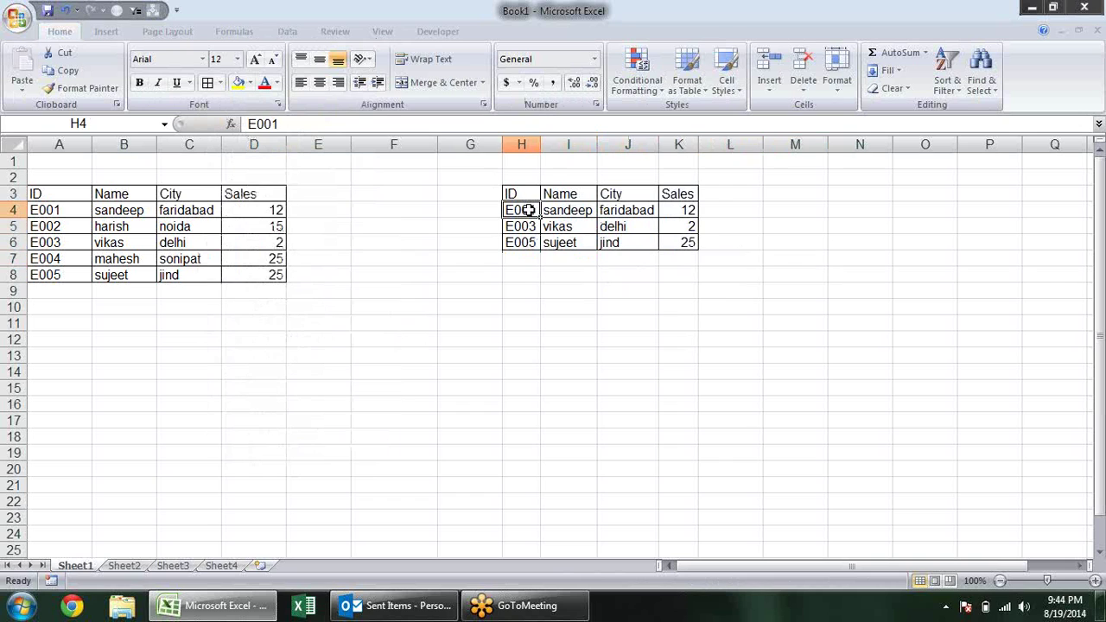
{"action": "key", "text": "ctrl+Right"}
{"action": "key", "text": "ctrl+Left"}
{"action": "double_click", "coordinate": [536, 210]}
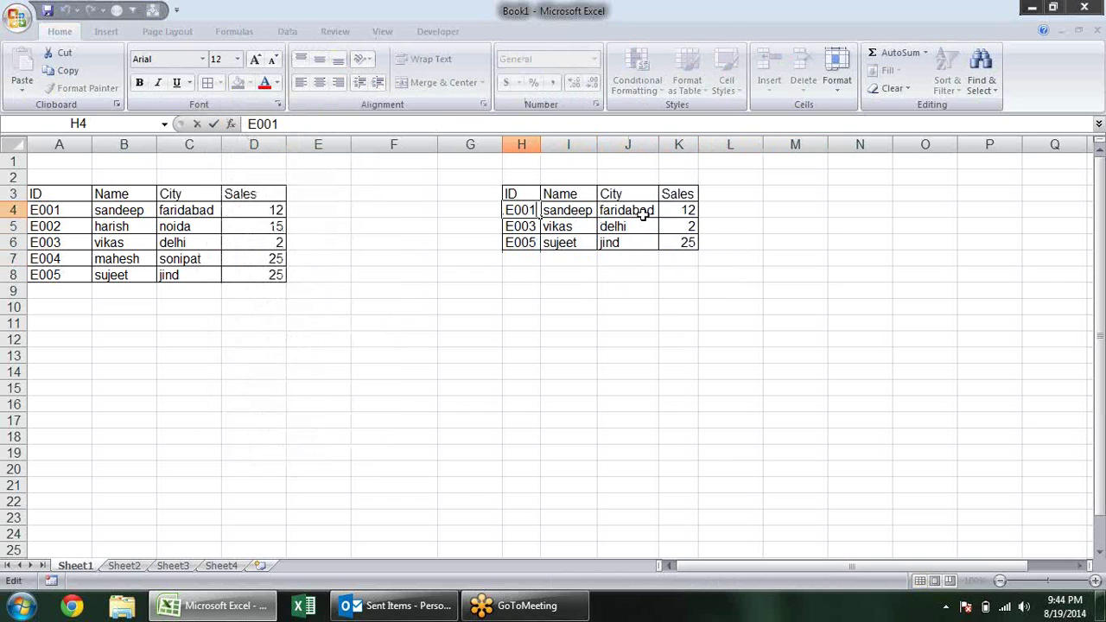
{"action": "key", "text": "BackSpace"}
{"action": "type", "text": "2"}
{"action": "key", "text": "Return"}
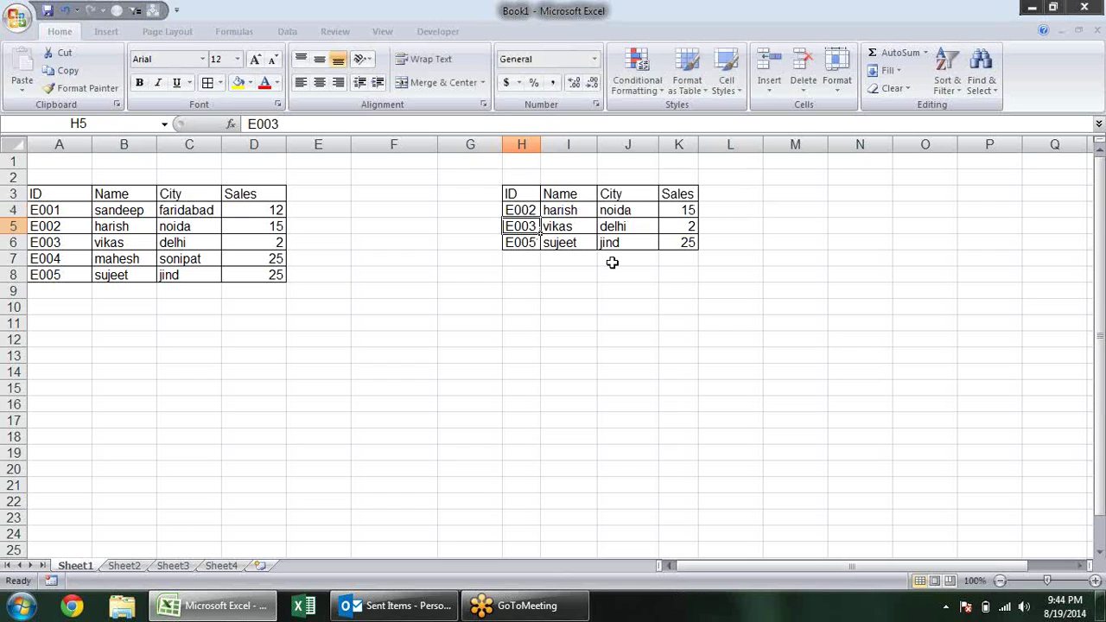
Step: Fill the row 6 lookups down to row 10, where they show #N/A
{"action": "mouse_move", "coordinate": [577, 245]}
{"action": "left_mouse_down"}
{"action": "mouse_move", "coordinate": [695, 245]}
{"action": "mouse_move", "coordinate": [701, 315]}
{"action": "left_mouse_up"}
{"action": "left_click", "coordinate": [905, 406]}
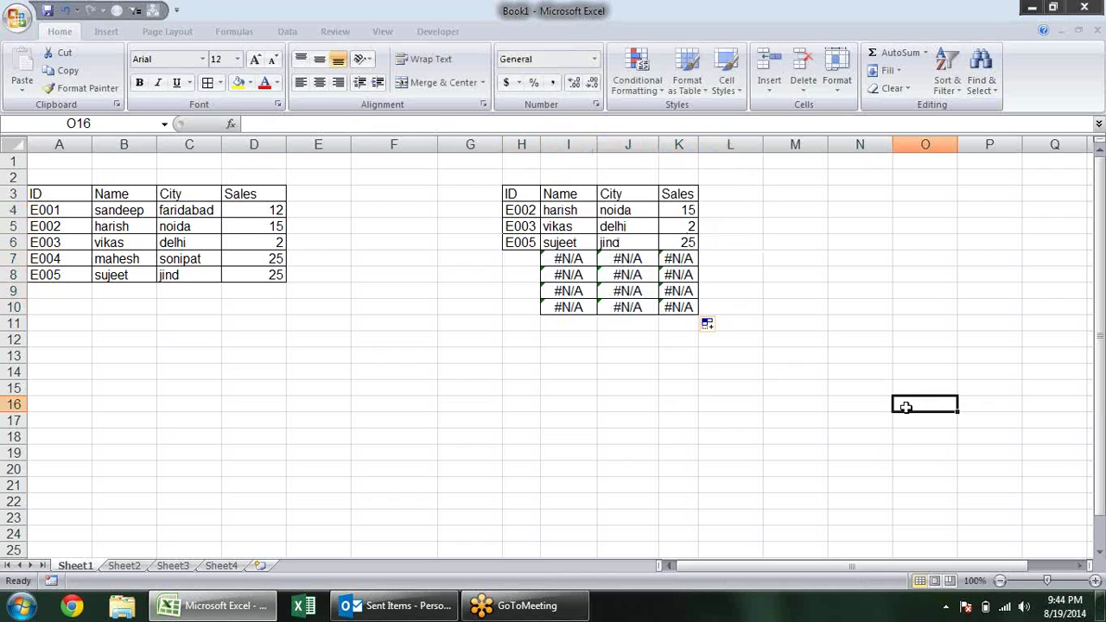
{"action": "left_click", "coordinate": [566, 275]}
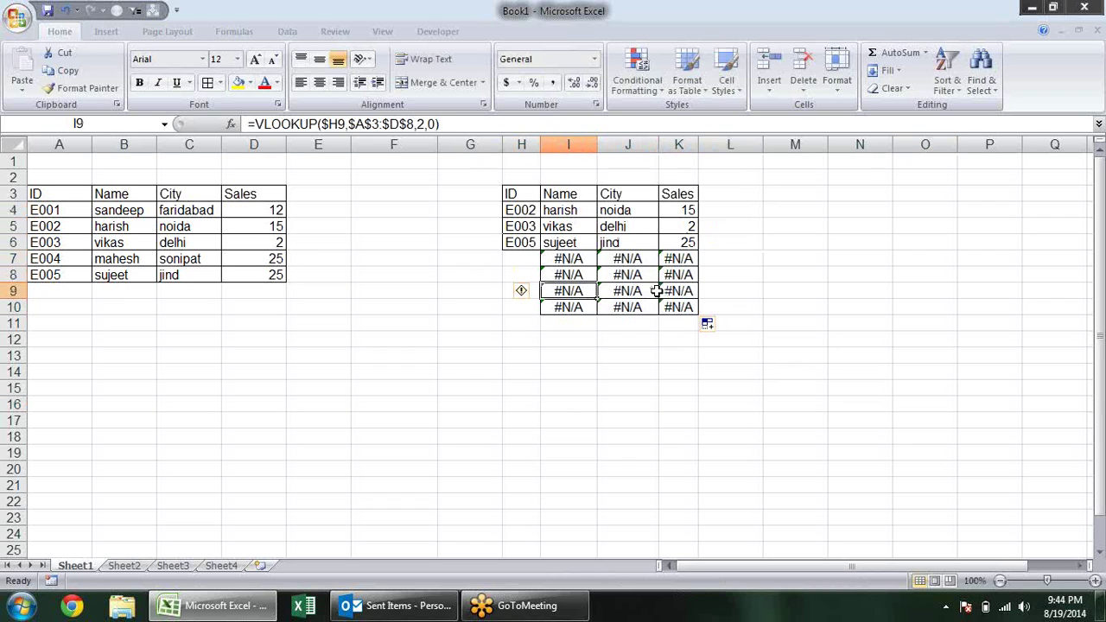
{"action": "left_click", "coordinate": [688, 306]}
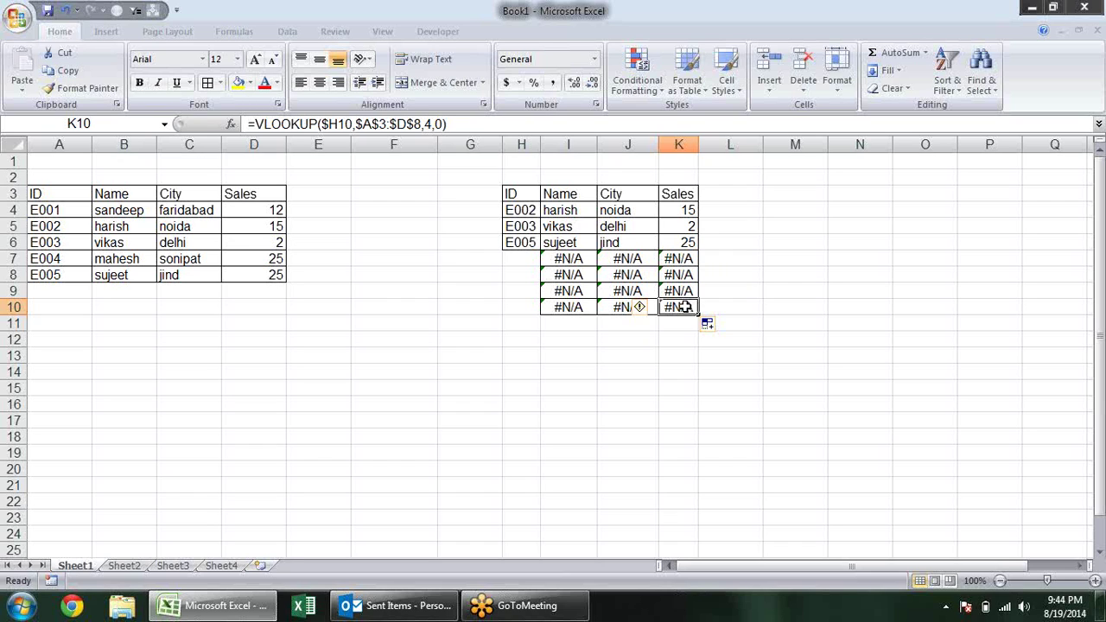
{"action": "left_click", "coordinate": [554, 207]}
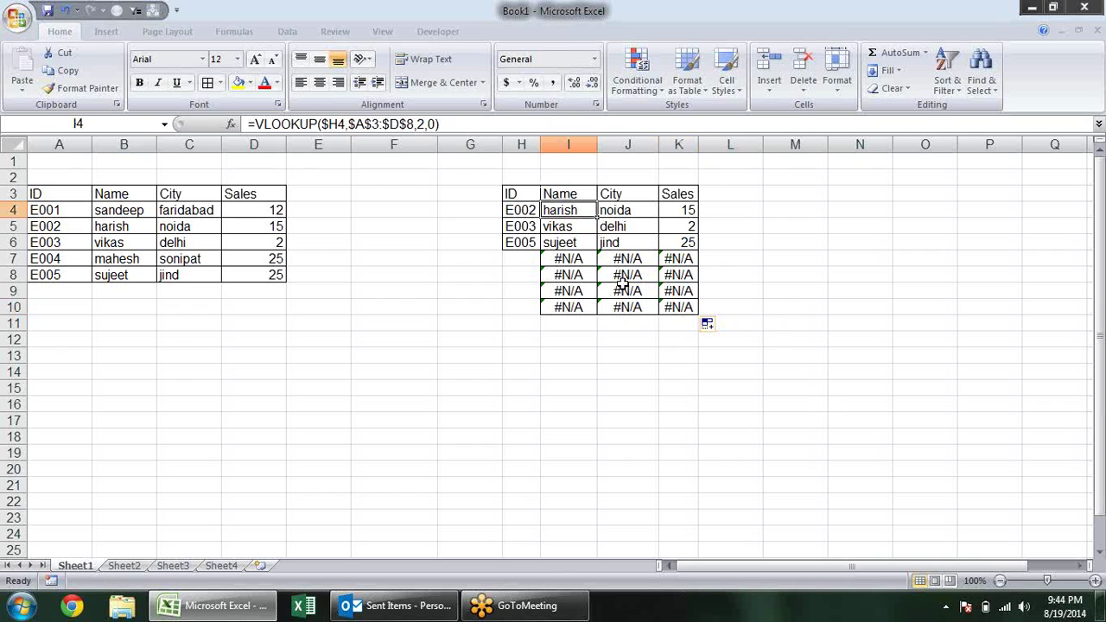
Step: Wrap I4's VLOOKUP in IFERROR(...,"") so errors show blank
{"action": "double_click", "coordinate": [583, 210]}
{"action": "key", "text": "Escape"}
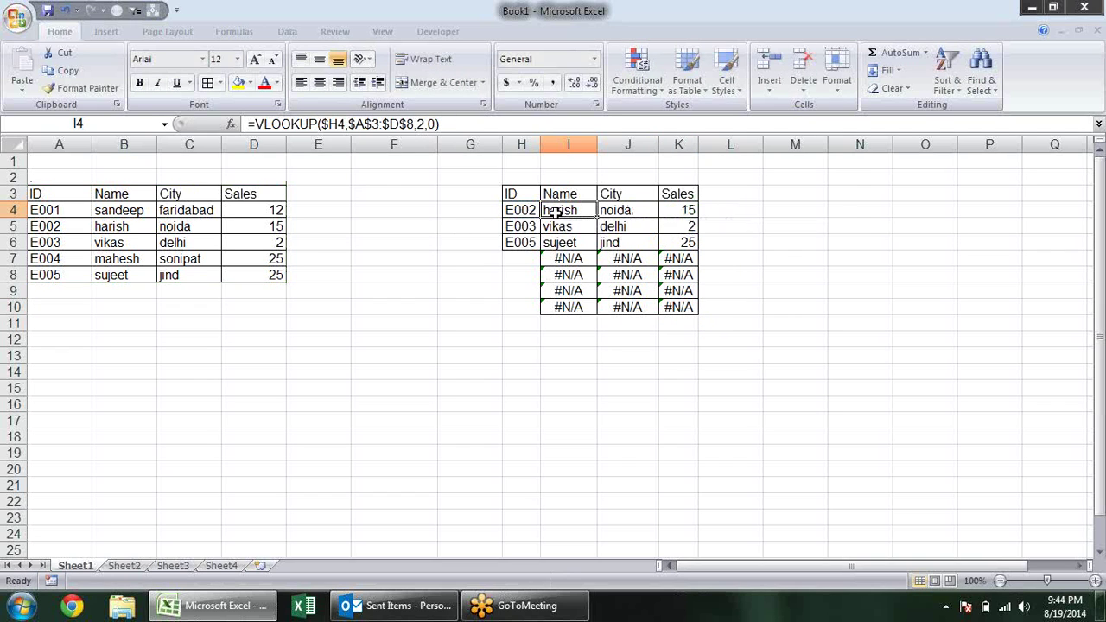
{"action": "double_click", "coordinate": [556, 211]}
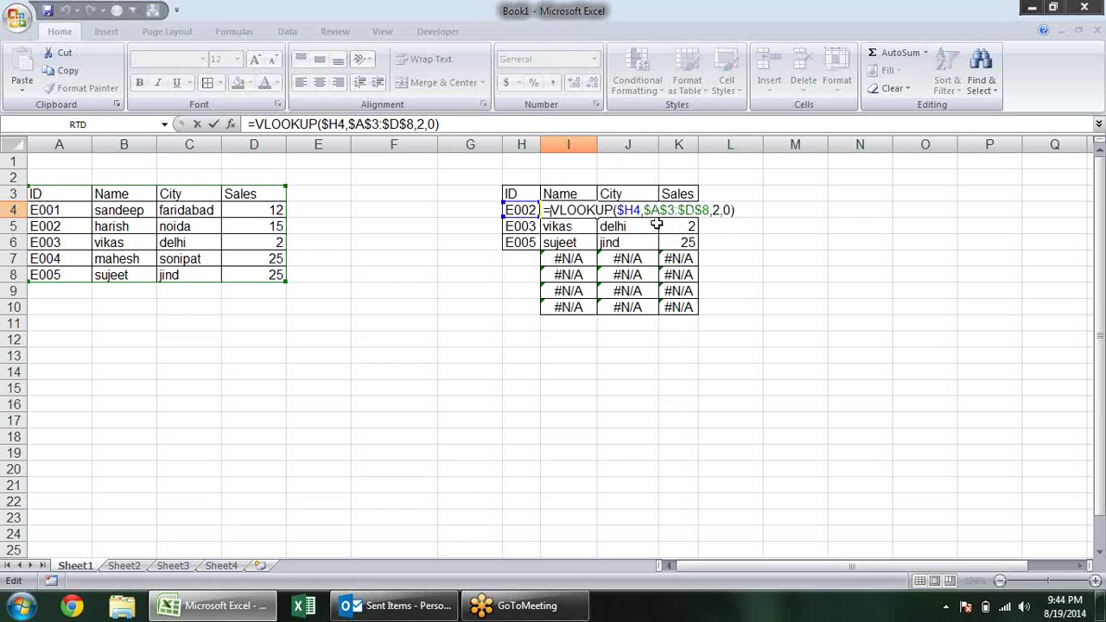
{"action": "type", "text": "IFERROR("}
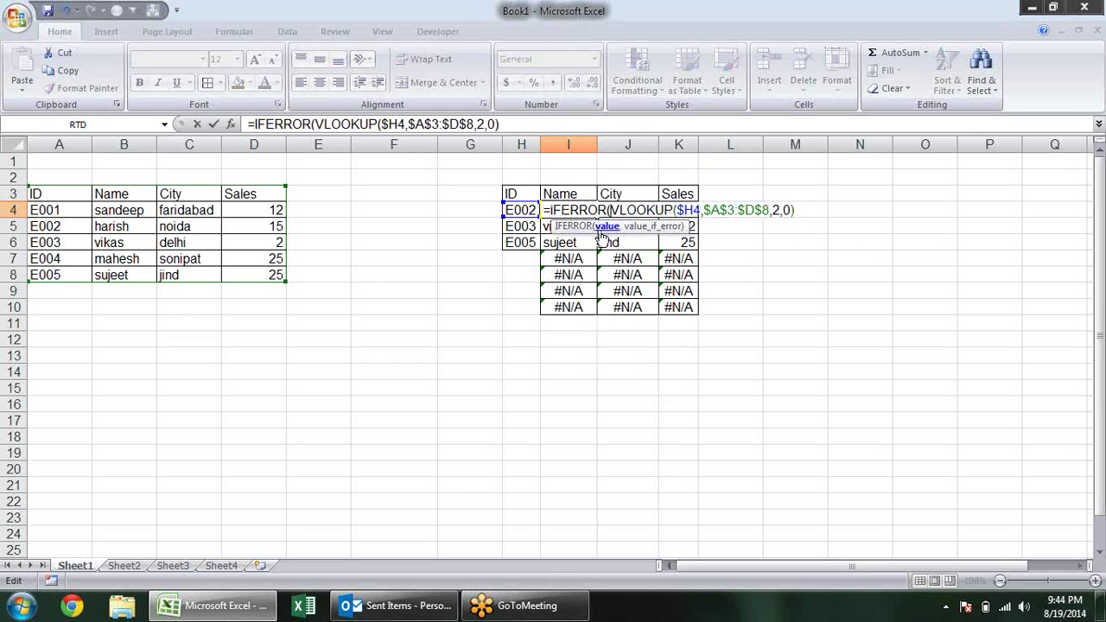
{"action": "key", "text": "shift+End"}
{"action": "key", "text": "End"}
{"action": "type", "text": ","}
{"action": "type", "text": "\"\"))"}
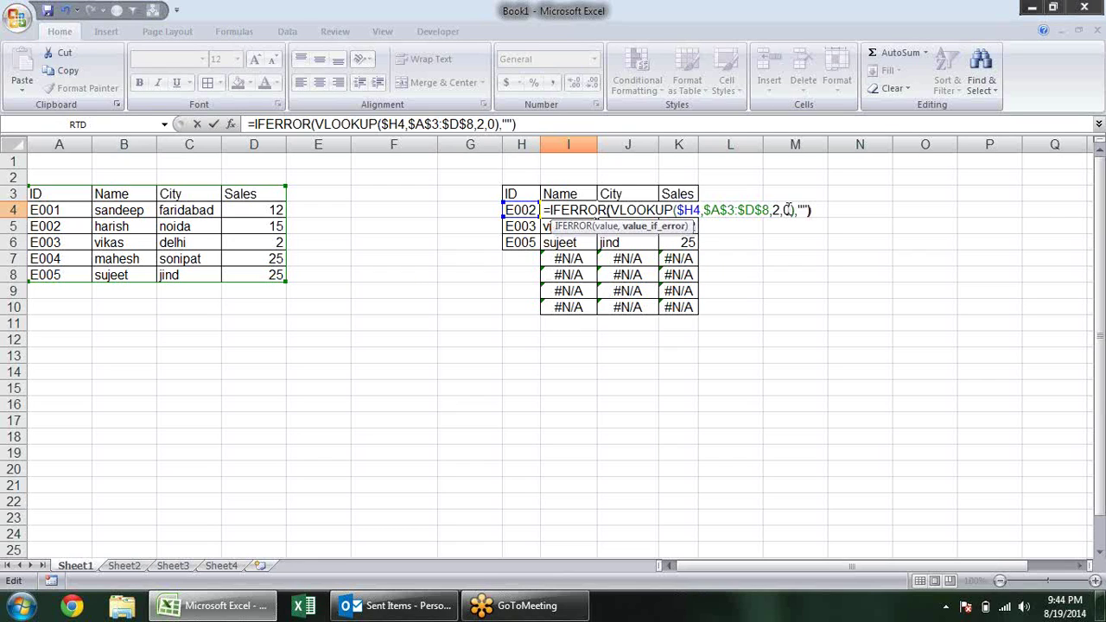
{"action": "key", "text": "Return"}
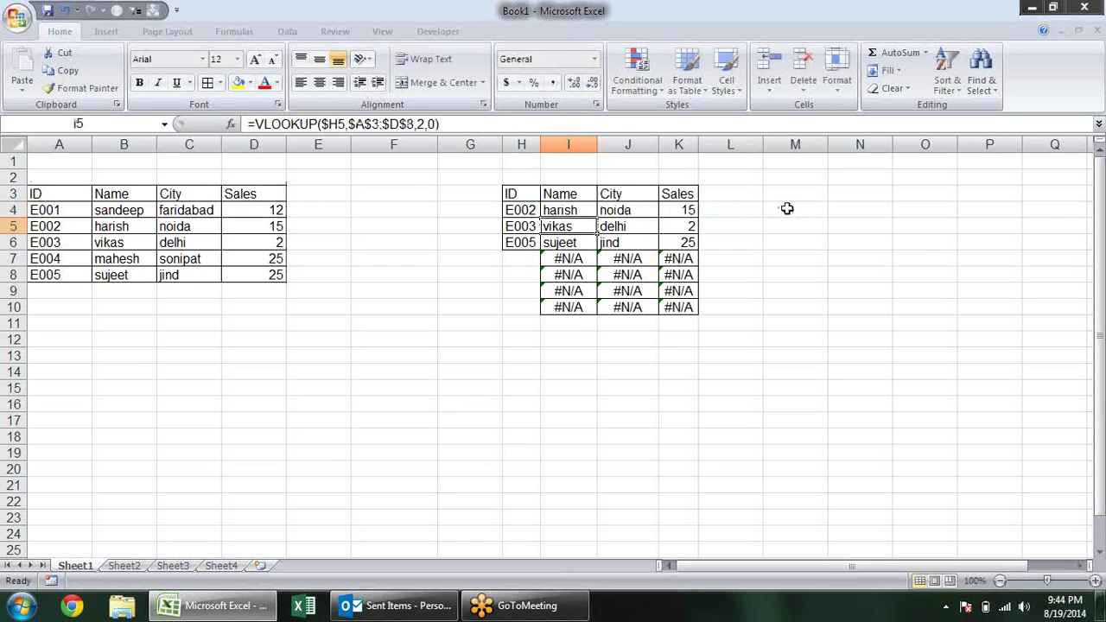
Step: Fill I4's IFERROR formula across to K4 and change J4's column index to 3
{"action": "left_click", "coordinate": [578, 206]}
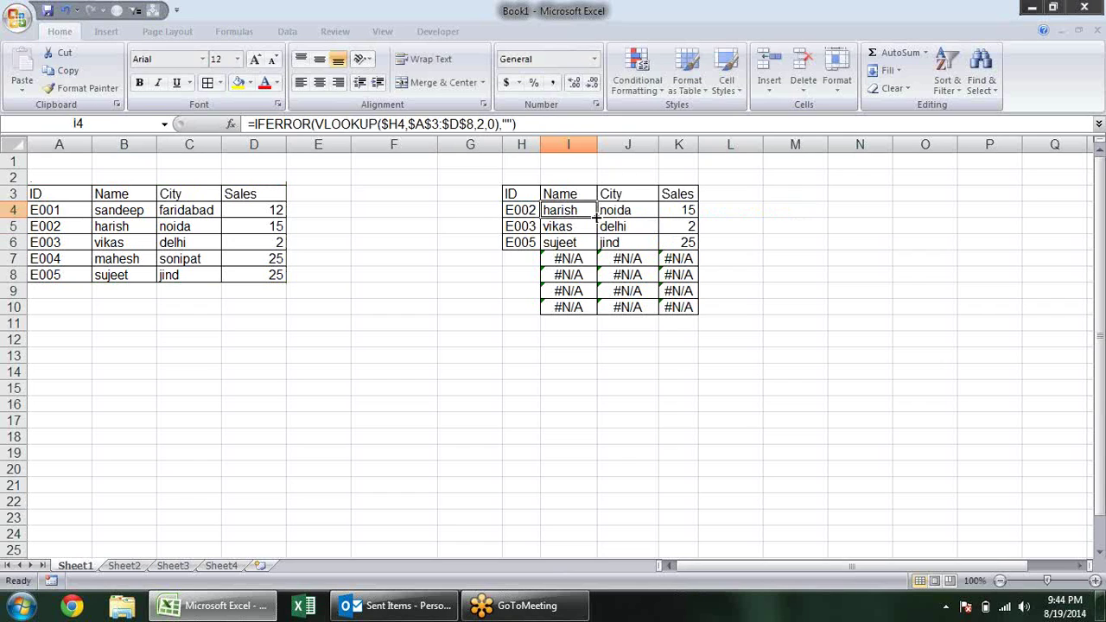
{"action": "left_click_drag", "start_coordinate": [596, 216], "coordinate": [697, 216]}
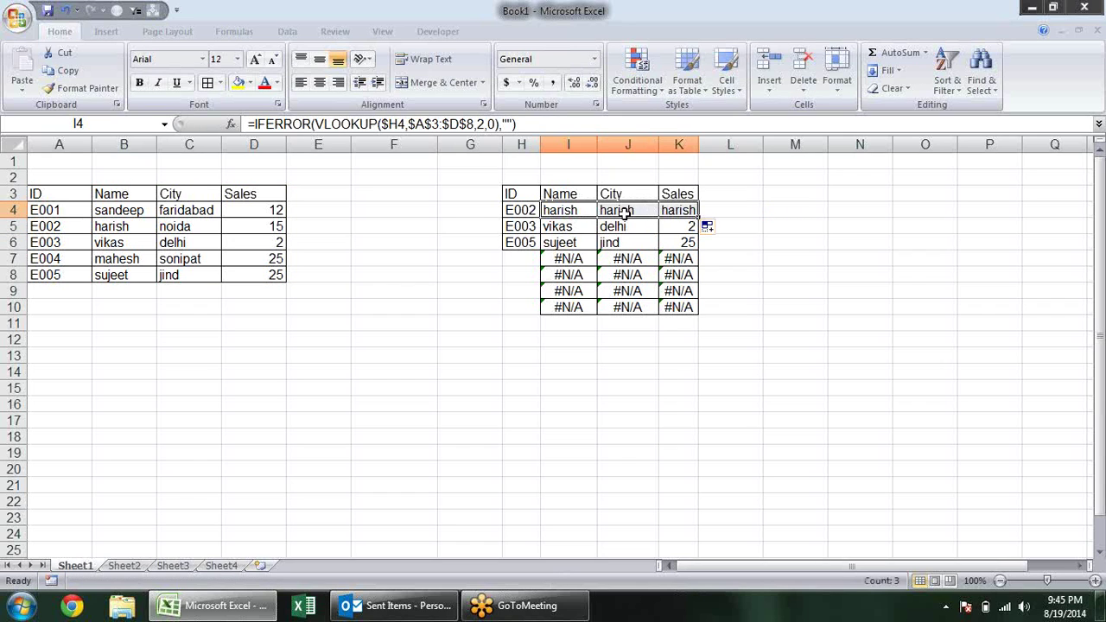
{"action": "left_click", "coordinate": [617, 212]}
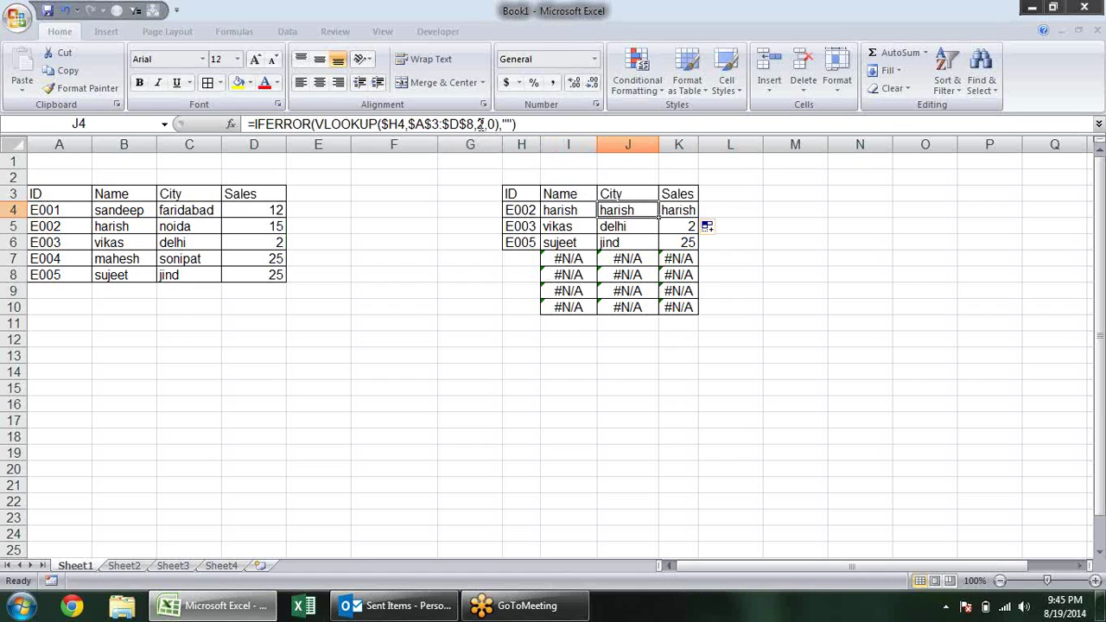
{"action": "left_click", "coordinate": [477, 124]}
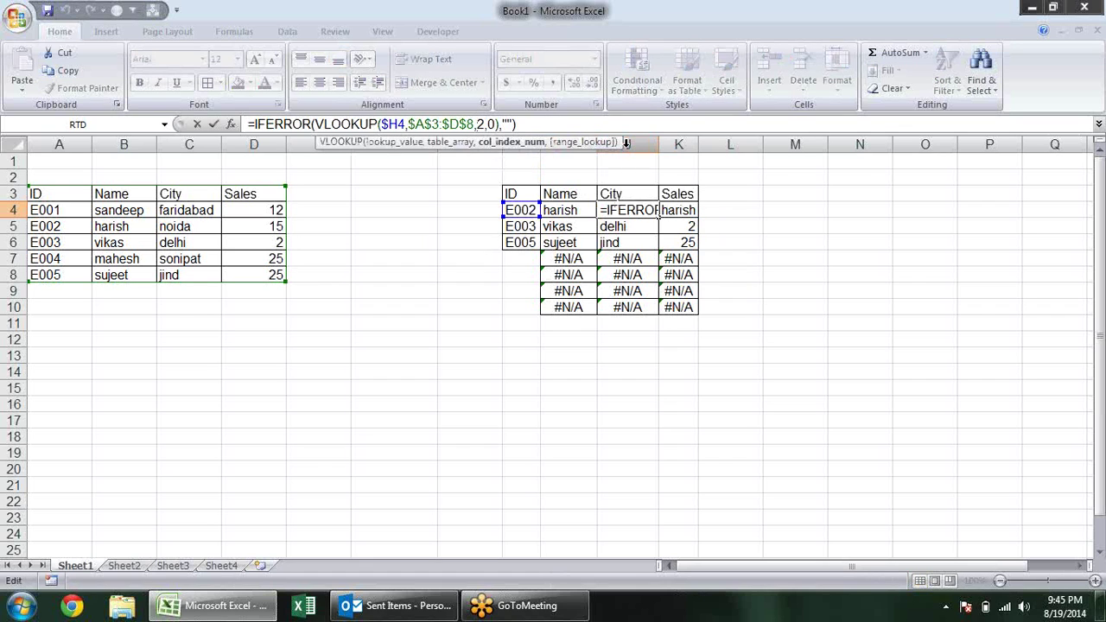
{"action": "key", "text": "BackSpace"}
{"action": "type", "text": "3"}
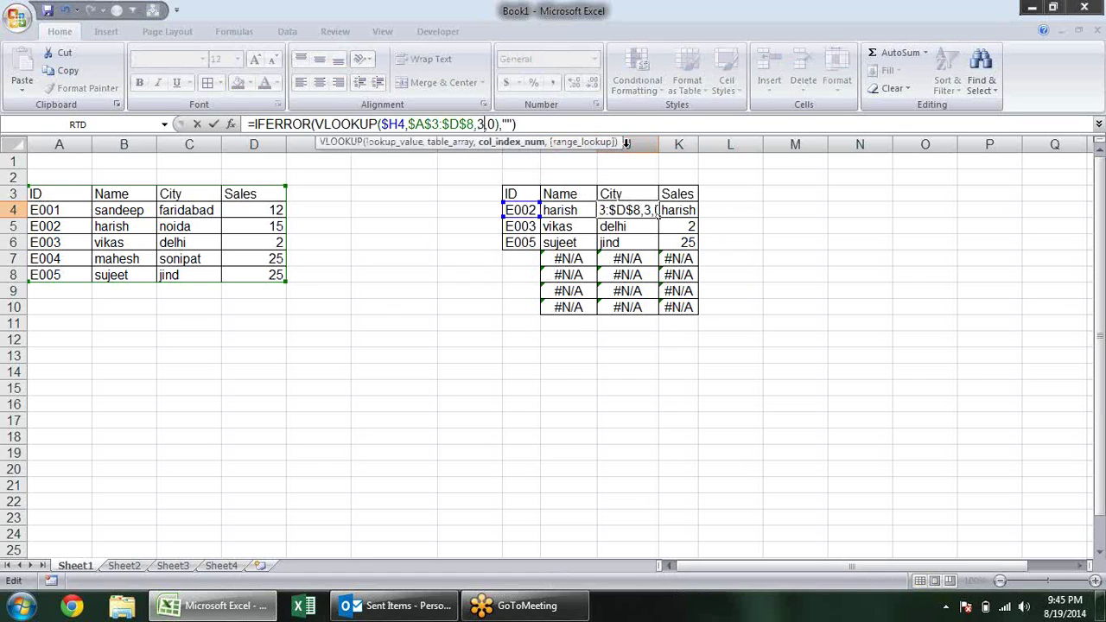
{"action": "key", "text": "Return"}
Step: Change K4's column index to 4 and fill I4:K4 down to row 10
{"action": "left_click", "coordinate": [681, 210]}
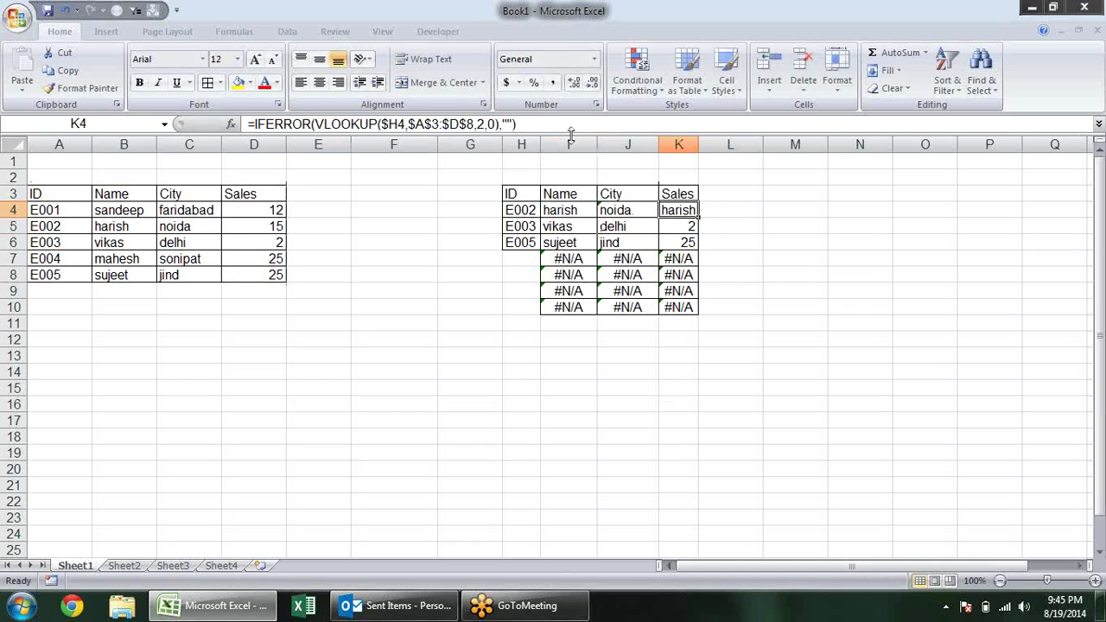
{"action": "left_click", "coordinate": [489, 124]}
{"action": "key", "text": "BackSpace"}
{"action": "type", "text": "4"}
{"action": "key", "text": "Return"}
{"action": "mouse_move", "coordinate": [560, 210]}
{"action": "left_mouse_down"}
{"action": "mouse_move", "coordinate": [696, 210]}
{"action": "mouse_move", "coordinate": [700, 313]}
{"action": "left_mouse_up"}
{"action": "left_click", "coordinate": [763, 338]}
Step: Enter the ID E001 in H7 and H8 so both rows fill with sandeep, faridabad and 12
{"action": "left_click", "coordinate": [614, 276]}
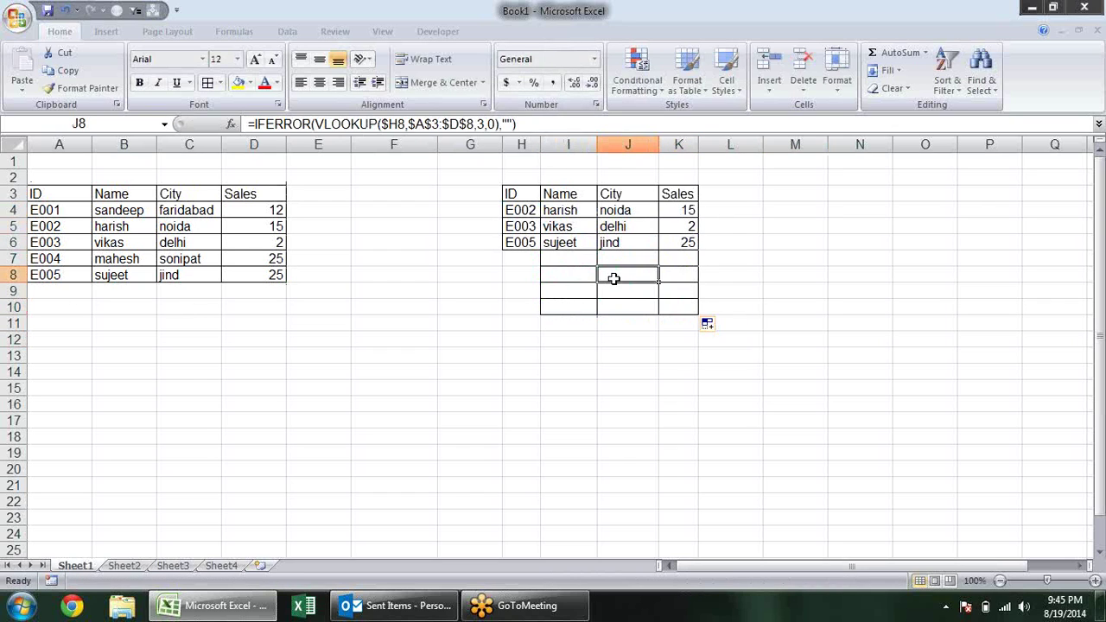
{"action": "left_click", "coordinate": [531, 259]}
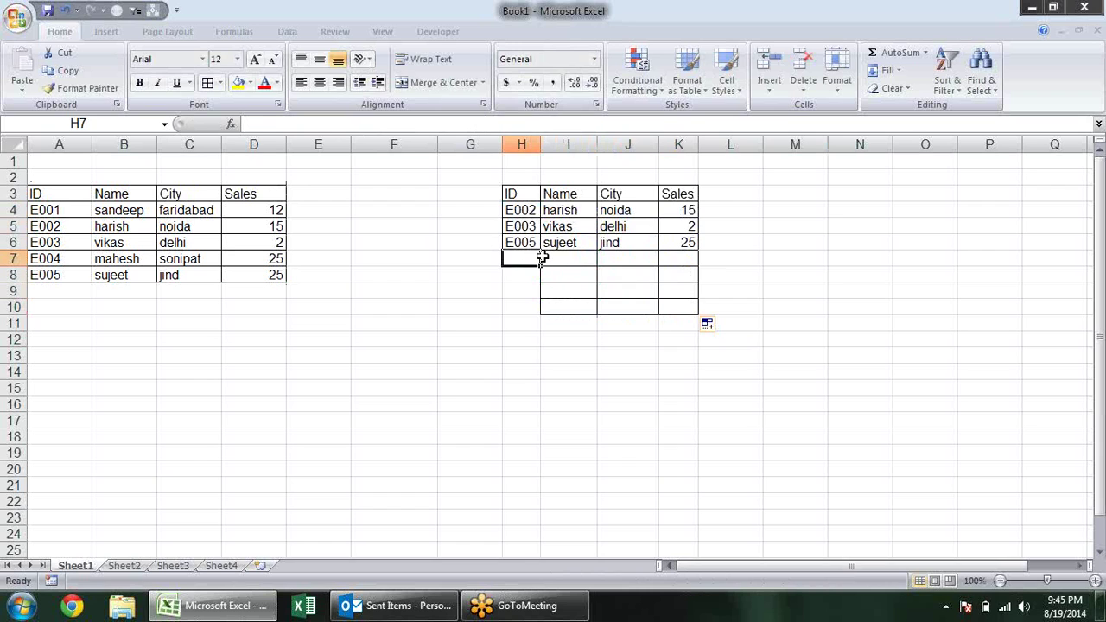
{"action": "type", "text": "E001"}
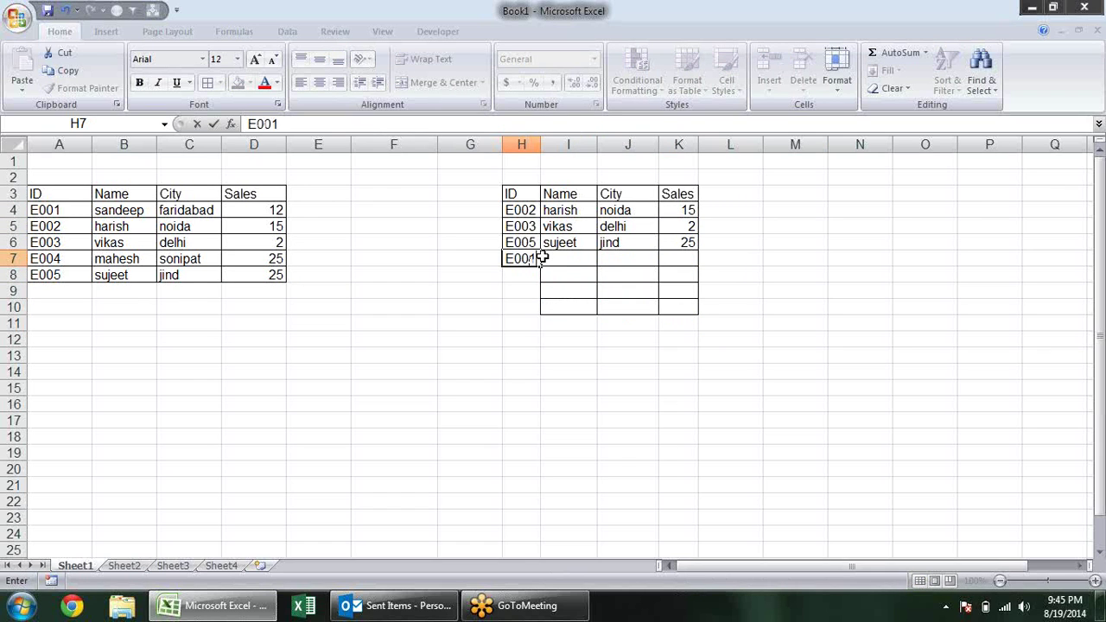
{"action": "key", "text": "Return"}
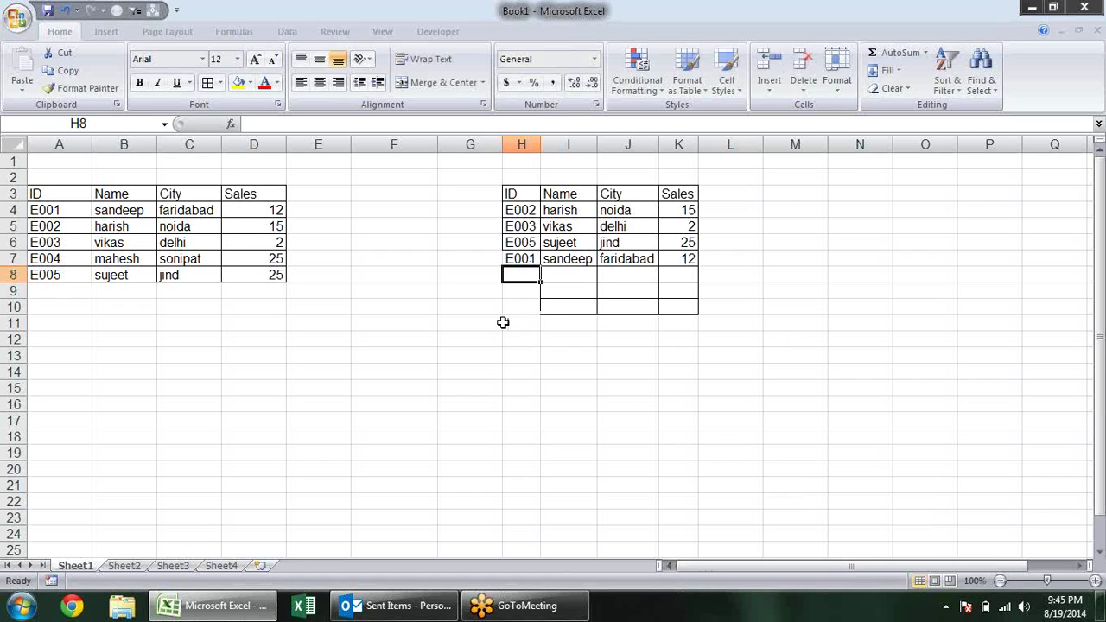
{"action": "type", "text": "R"}
{"action": "key", "text": "BackSpace"}
{"action": "type", "text": "E001"}
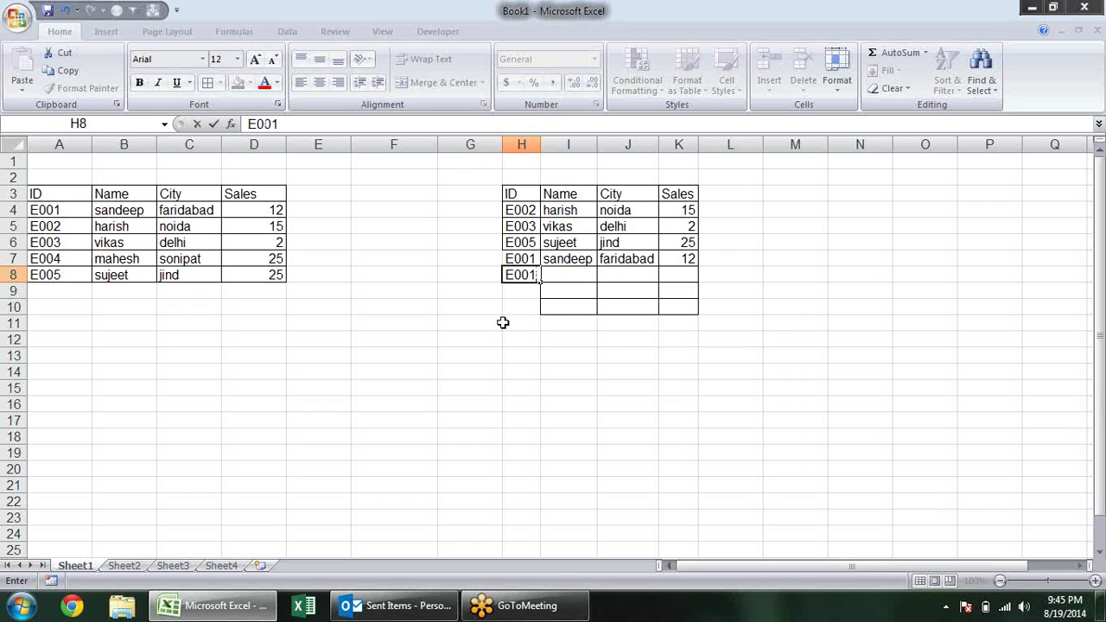
{"action": "key", "text": "Return"}
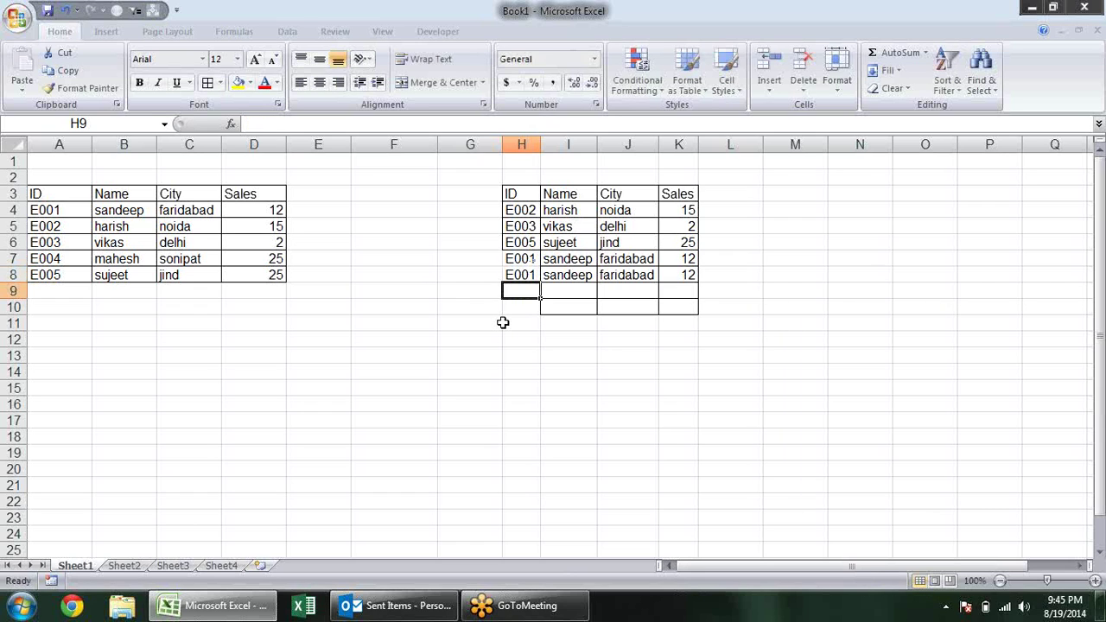
Step: Select the source table IDs in A4:A8
{"action": "left_click_drag", "start_coordinate": [83, 210], "coordinate": [68, 271]}
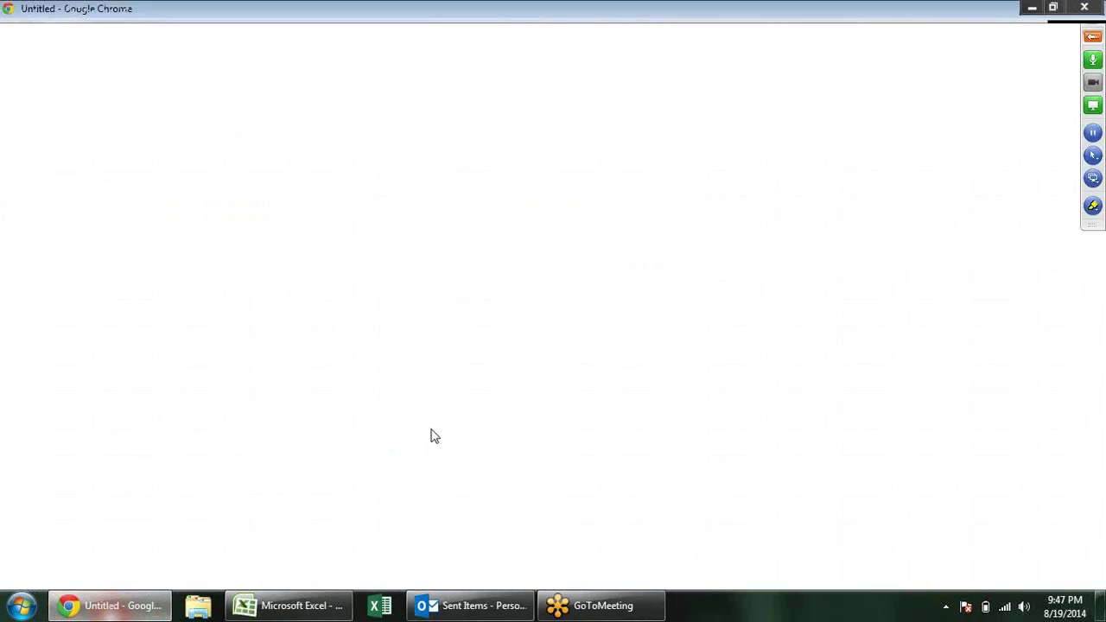
Step: Go to YouTube and search for '26 vlookup'
{"action": "left_click", "coordinate": [368, 41]}
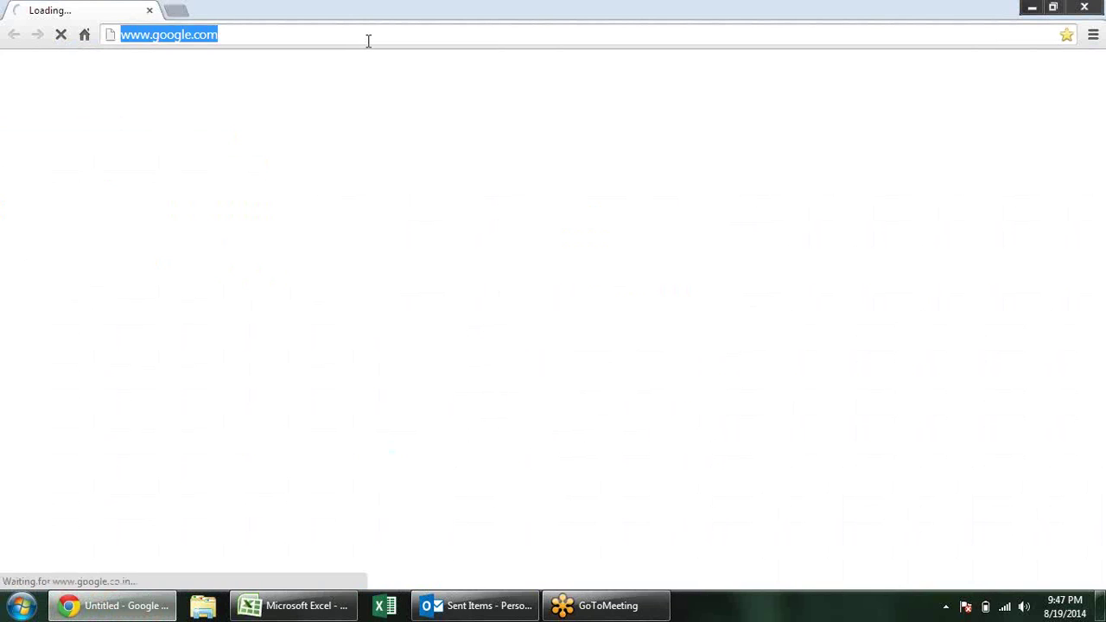
{"action": "type", "text": "youtube"}
{"action": "key", "text": "Return"}
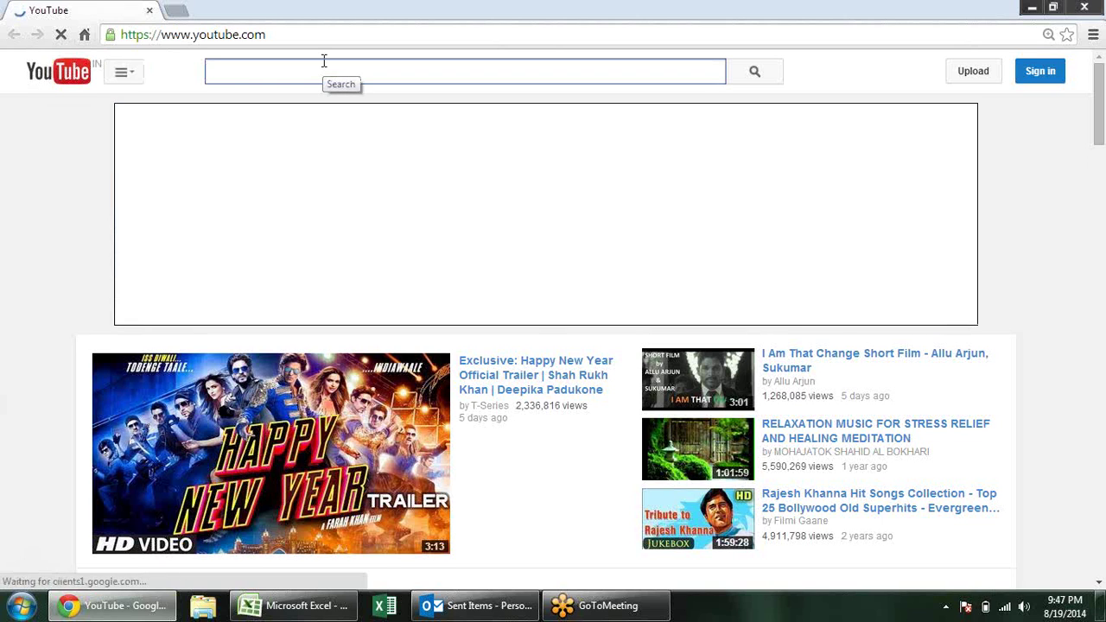
{"action": "type", "text": "26"}
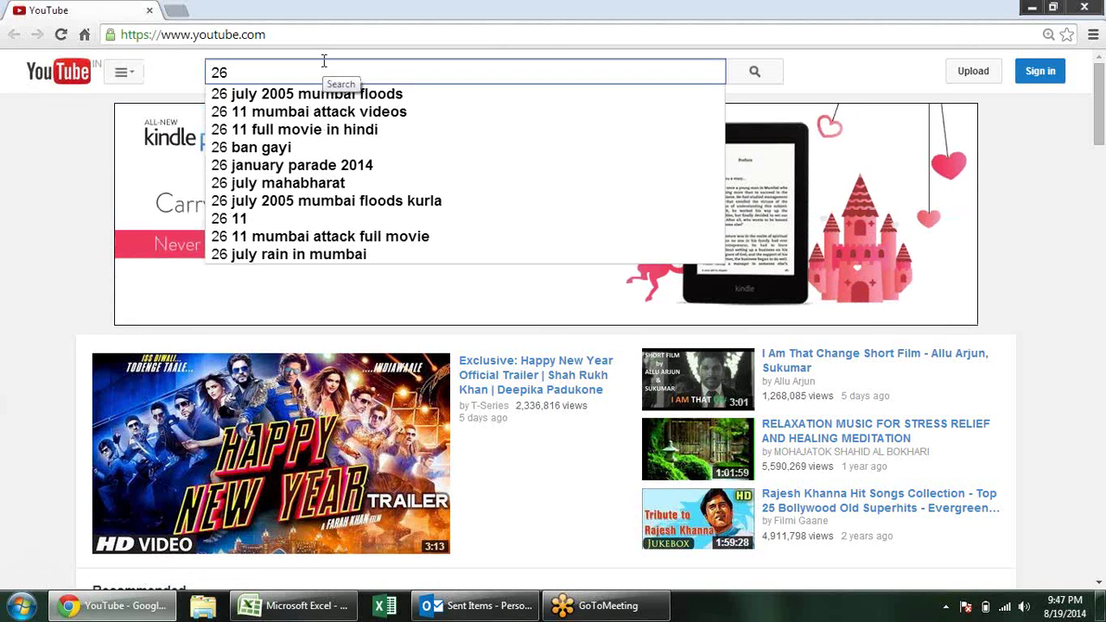
{"action": "type", "text": " vlo"}
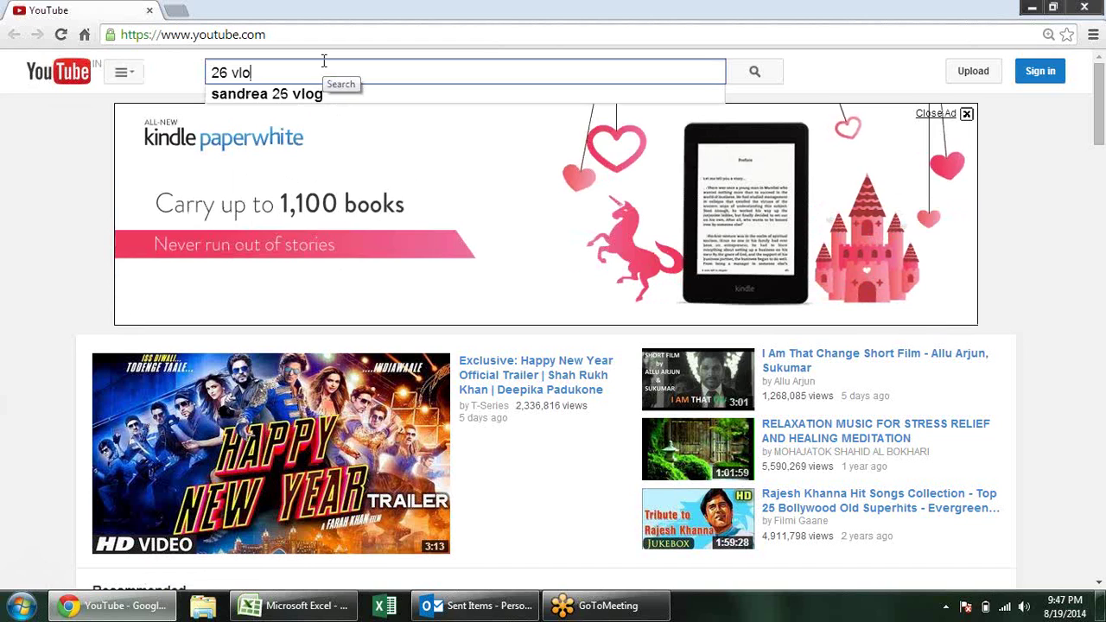
{"action": "type", "text": "ok"}
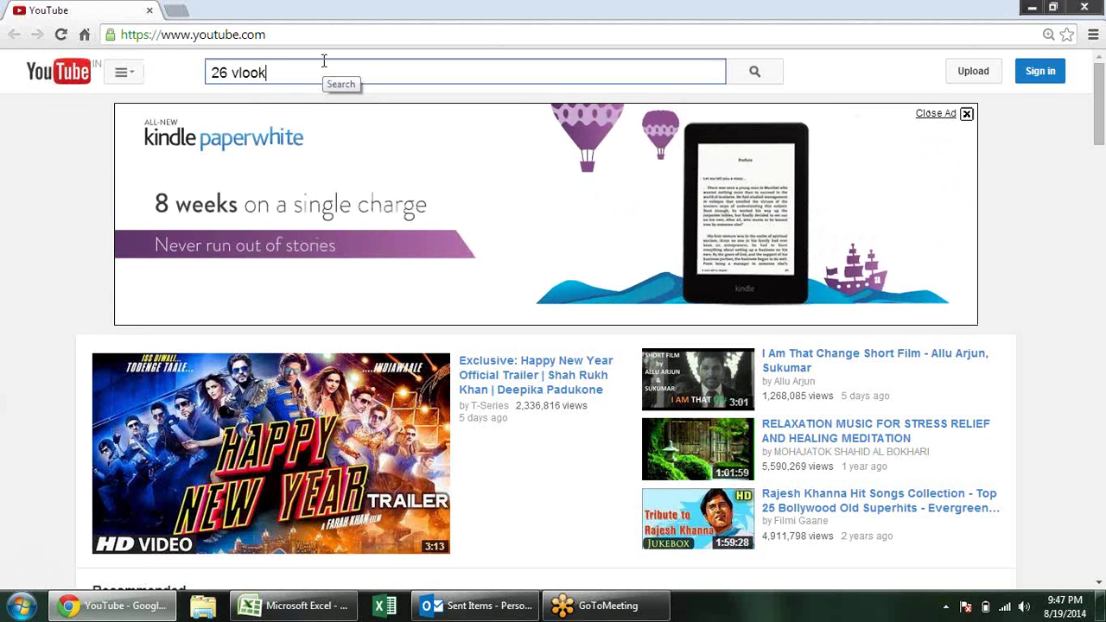
{"action": "type", "text": "up"}
{"action": "key", "text": "Return"}
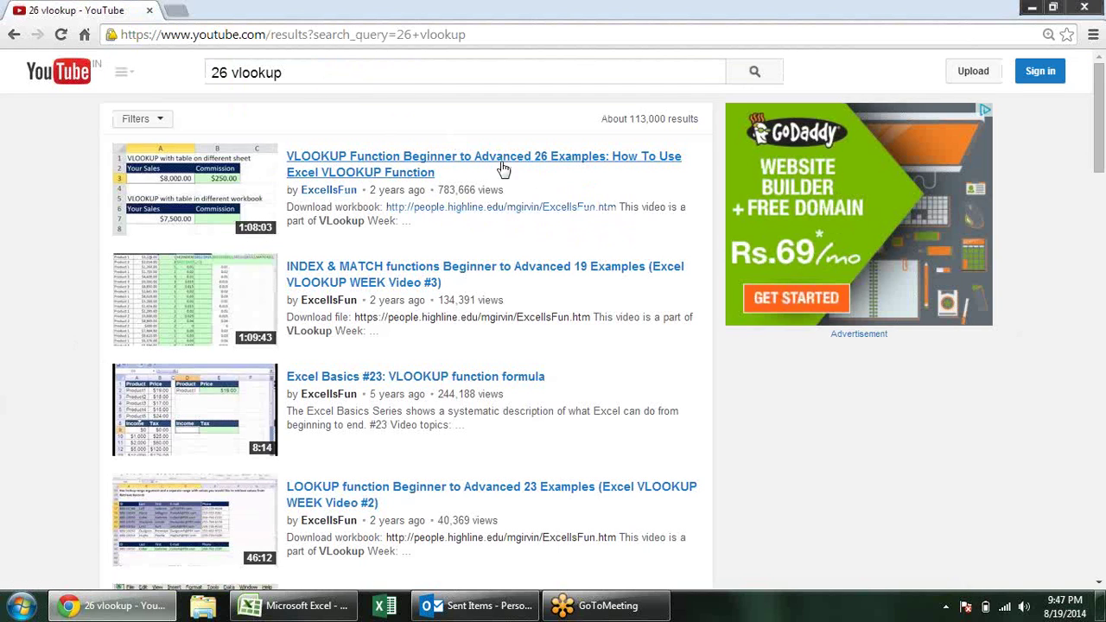
Step: Play the VLOOKUP 26 Examples video muted, skip the ad, seek to about 5:04, then close Chrome
{"action": "left_click", "coordinate": [328, 195]}
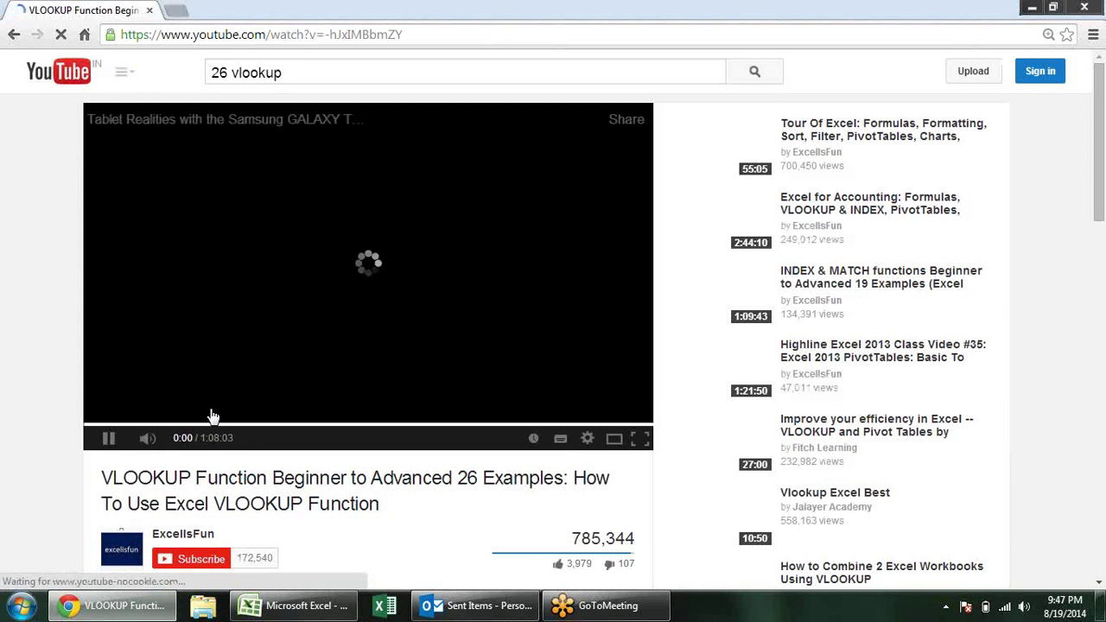
{"action": "left_click", "coordinate": [147, 439]}
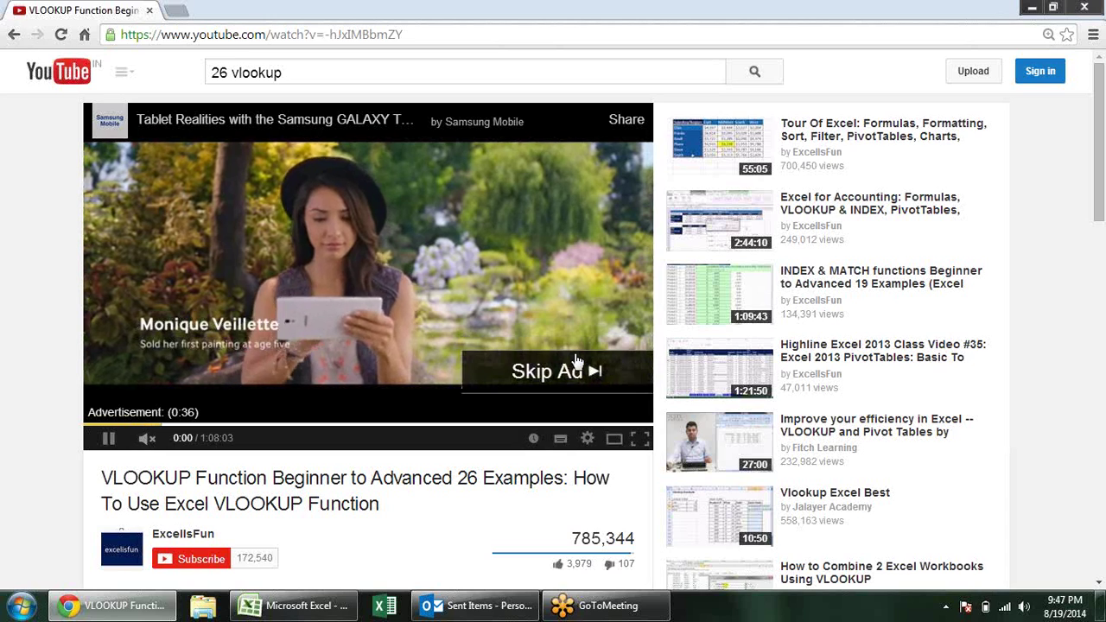
{"action": "left_click", "coordinate": [575, 361]}
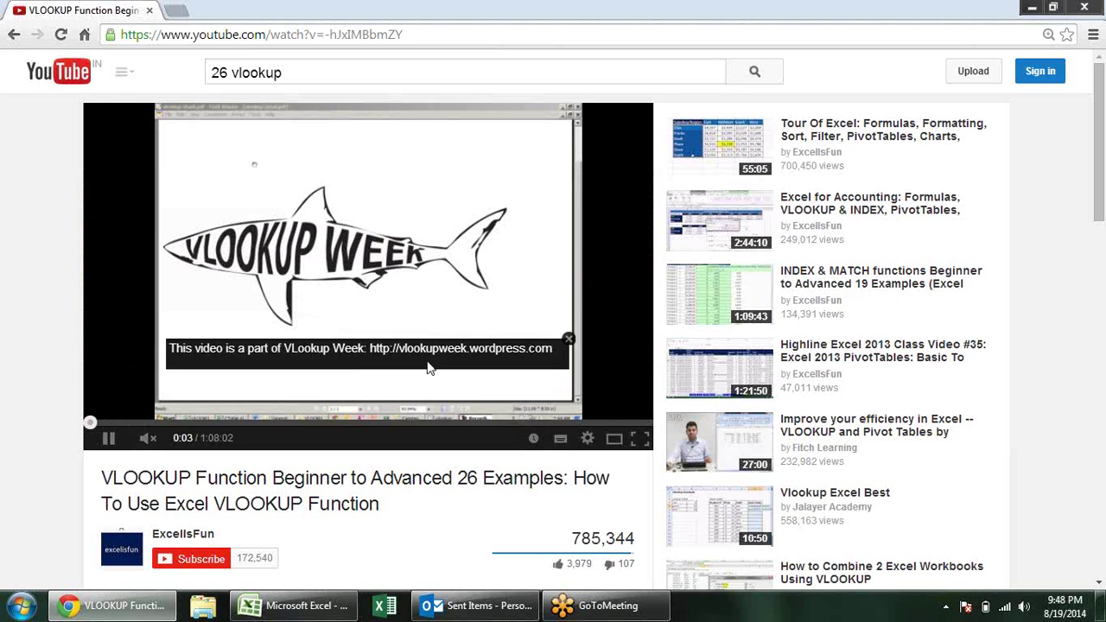
{"action": "left_click", "coordinate": [107, 421]}
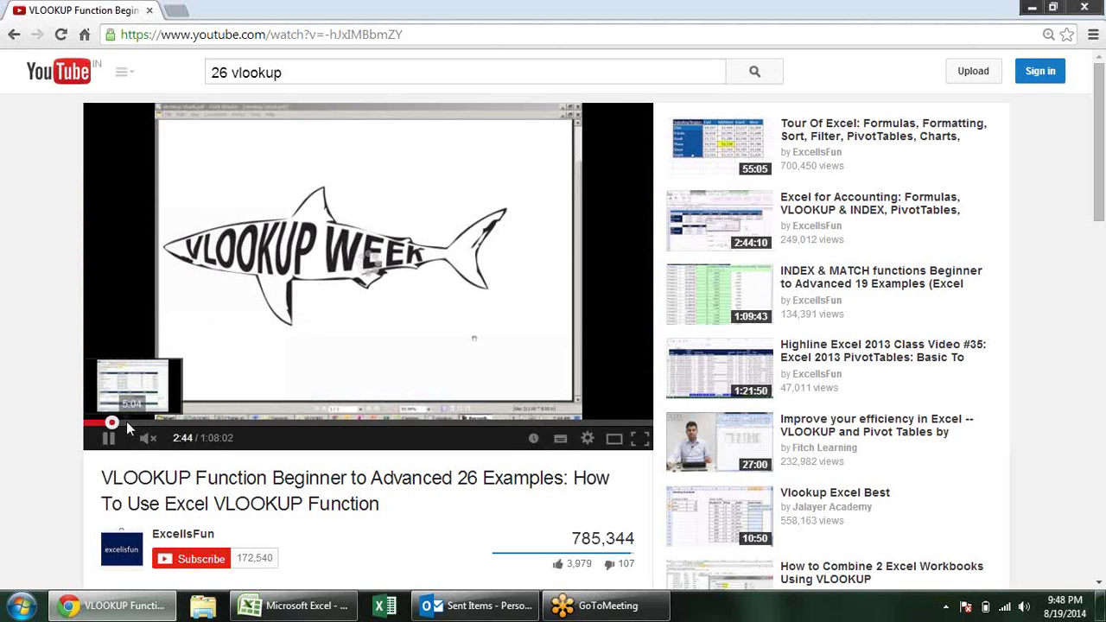
{"action": "left_click", "coordinate": [126, 422]}
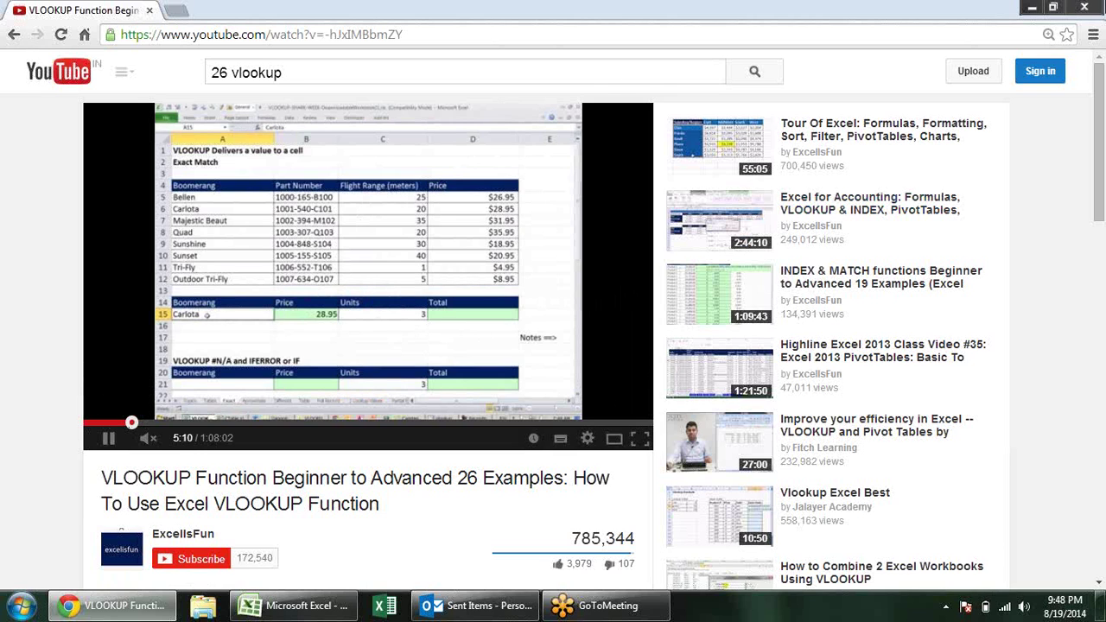
{"action": "left_click", "coordinate": [1099, 7]}
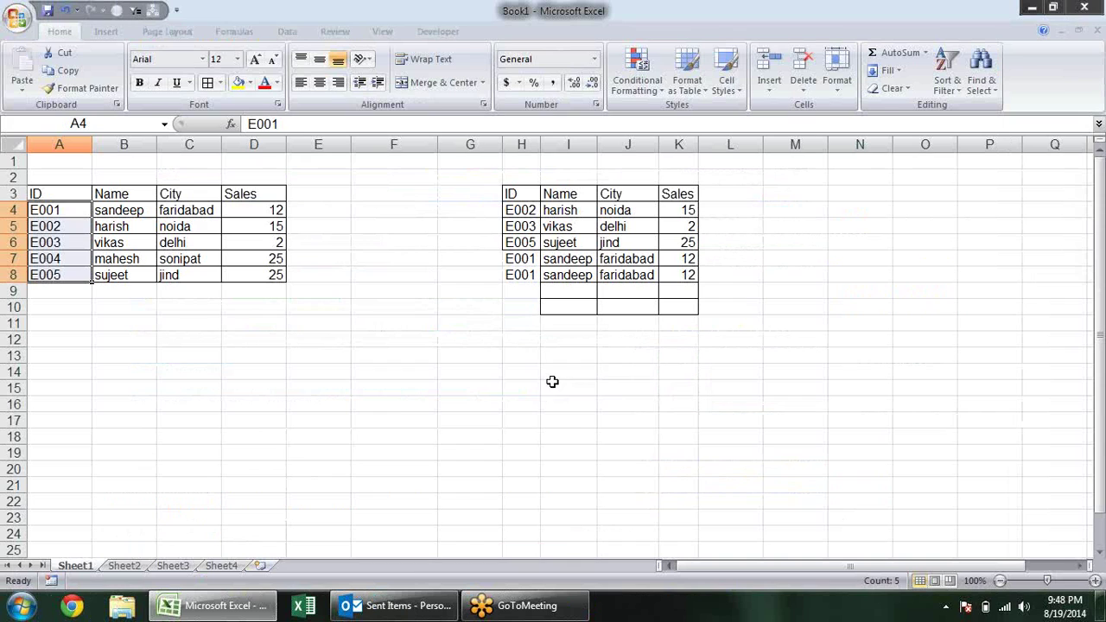
Step: Browse the Formulas tab's Lookup & Reference functions and inspect the IFERROR VLOOKUP formula in I4
{"action": "left_click", "coordinate": [459, 321]}
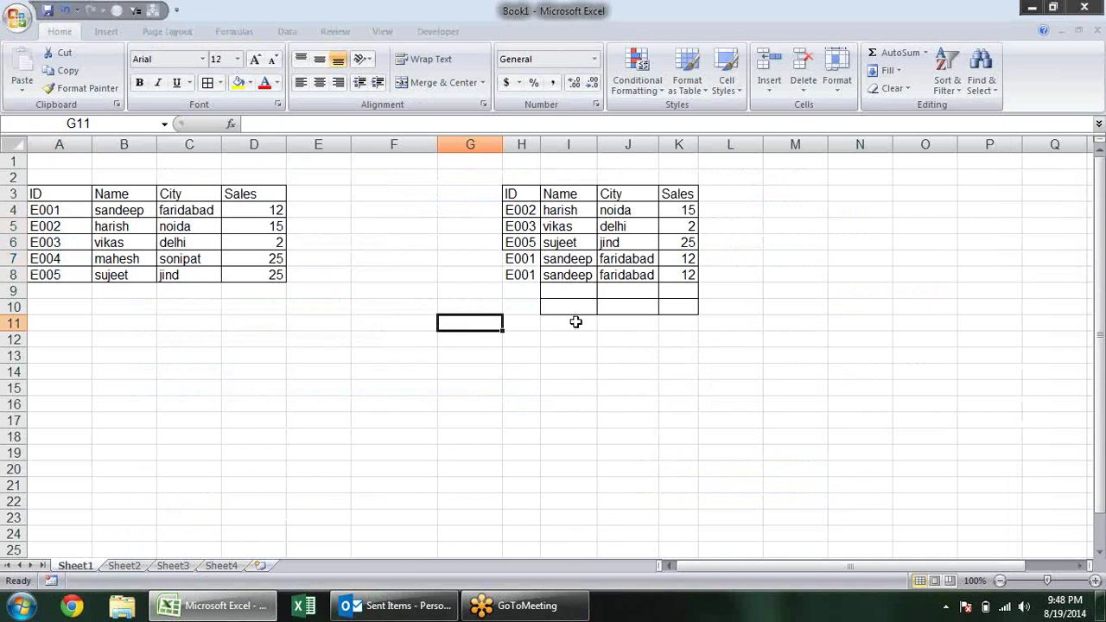
{"action": "left_click", "coordinate": [342, 338]}
{"action": "left_click", "coordinate": [287, 31]}
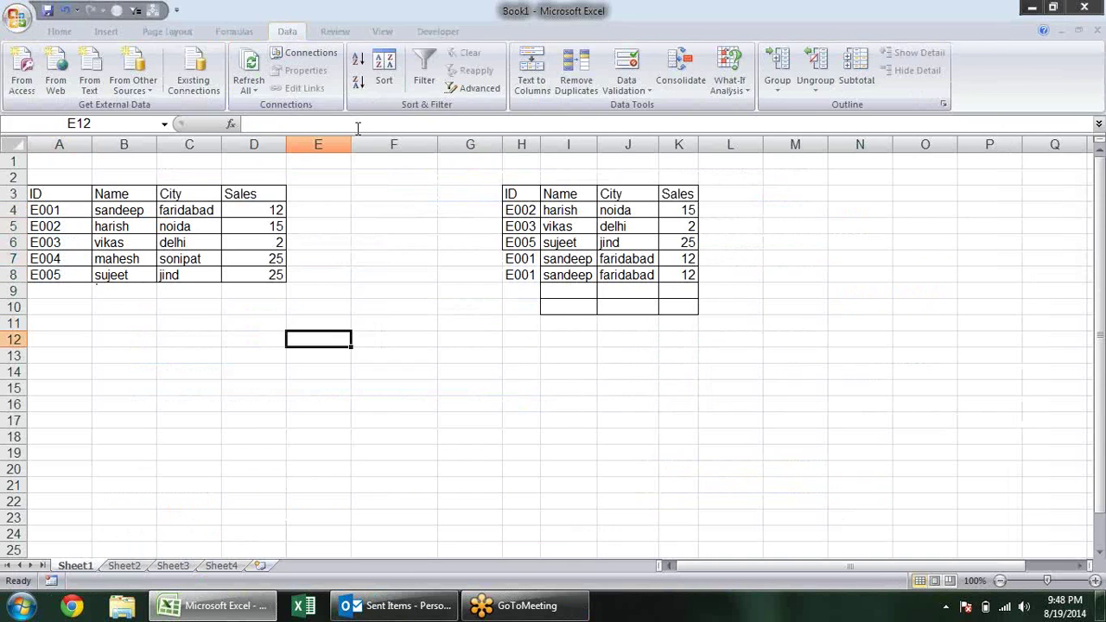
{"action": "left_click", "coordinate": [251, 31]}
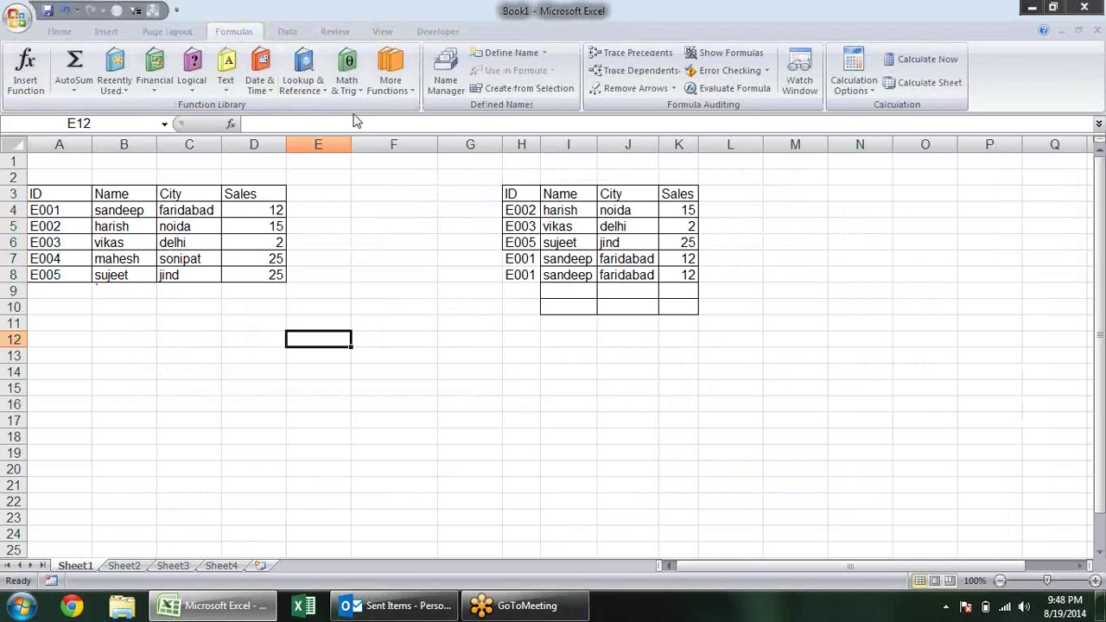
{"action": "left_click", "coordinate": [315, 95]}
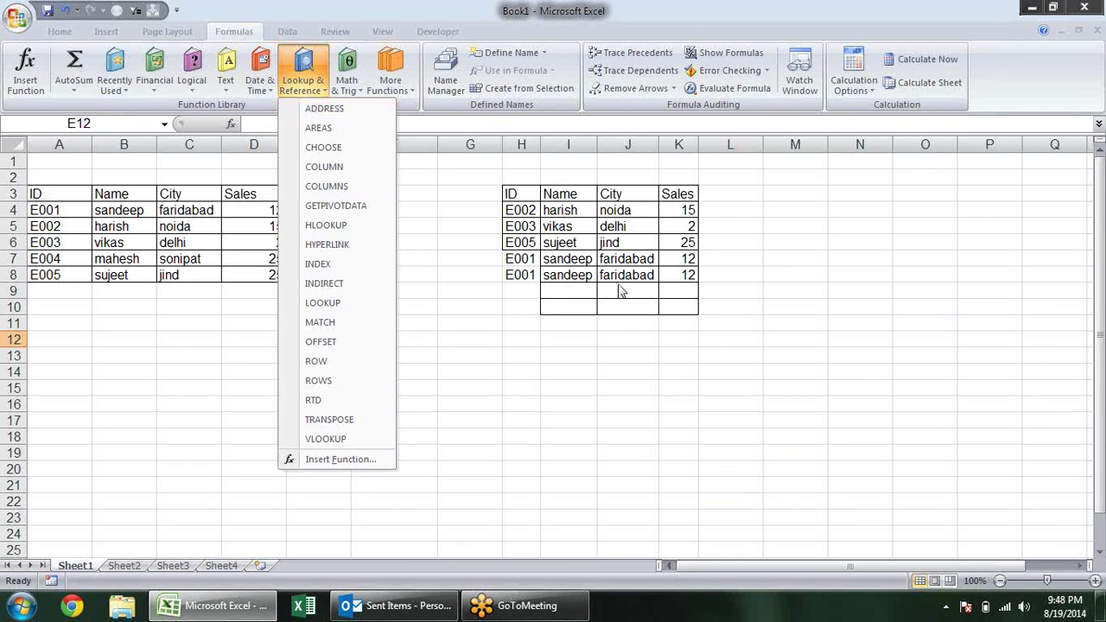
{"action": "left_click", "coordinate": [636, 336]}
{"action": "left_click", "coordinate": [573, 211]}
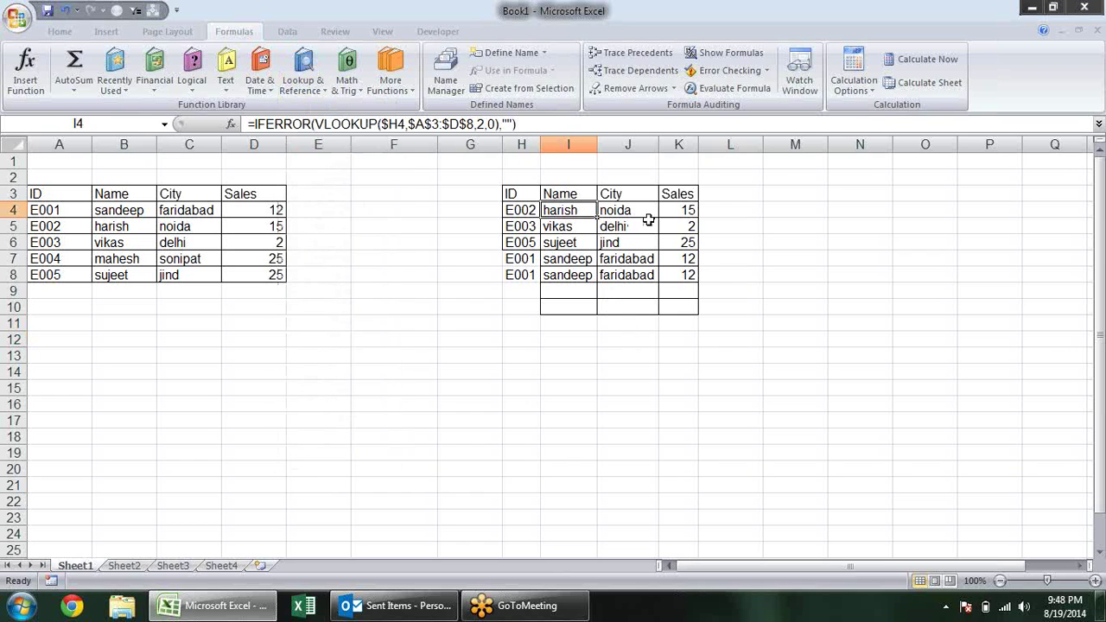
{"action": "left_click", "coordinate": [303, 85]}
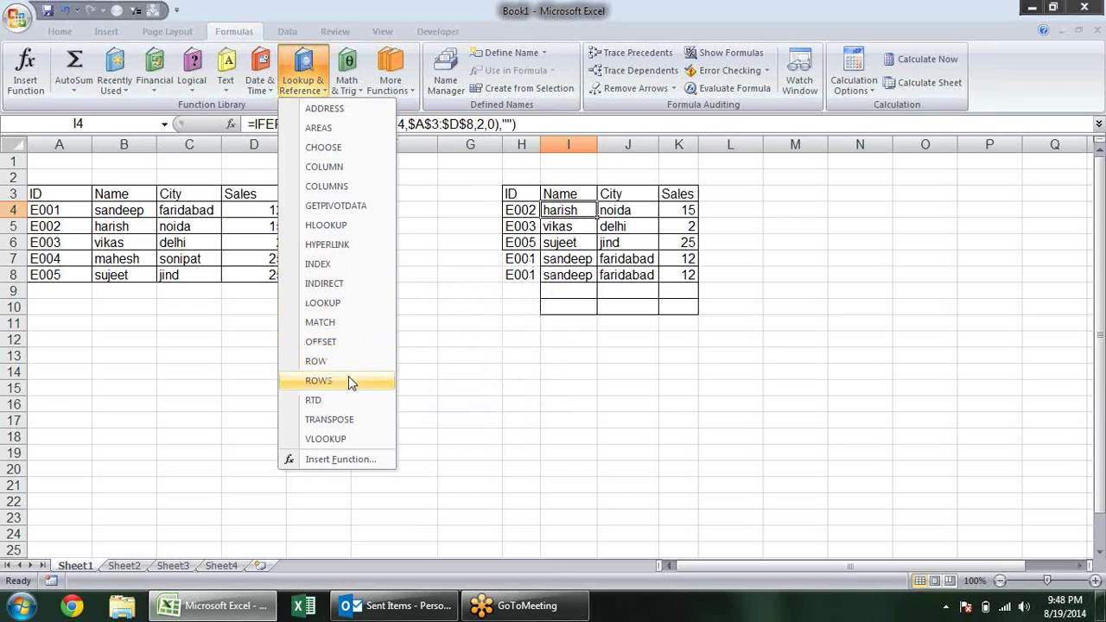
{"action": "mouse_move", "coordinate": [325, 438]}
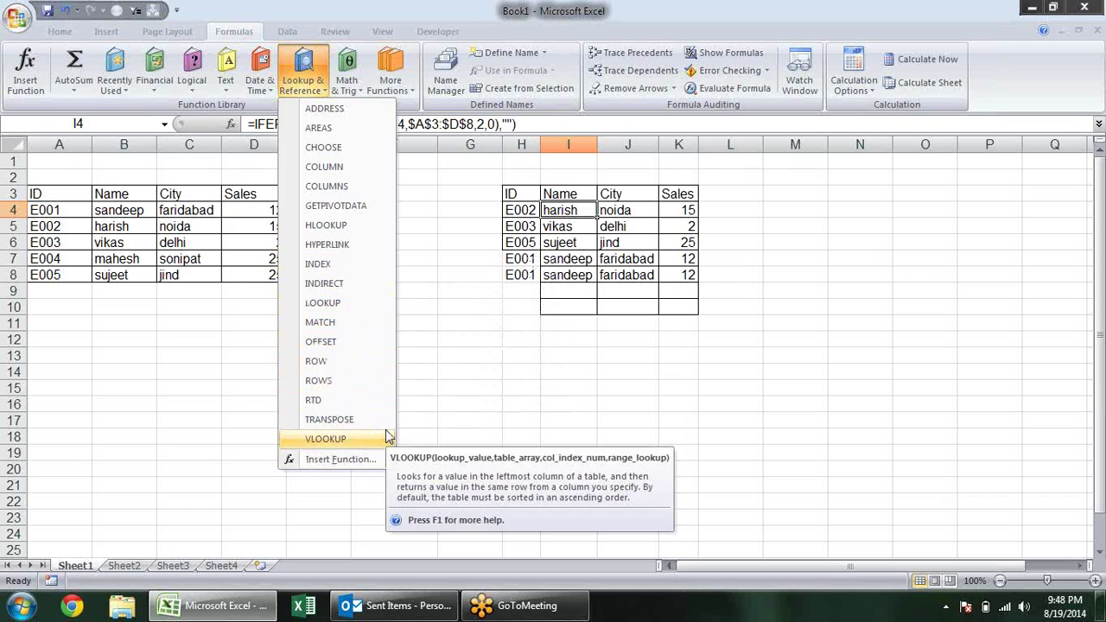
Step: Paste a values-only, transposed copy of A3:D8 starting at A12
{"action": "left_click", "coordinate": [605, 390]}
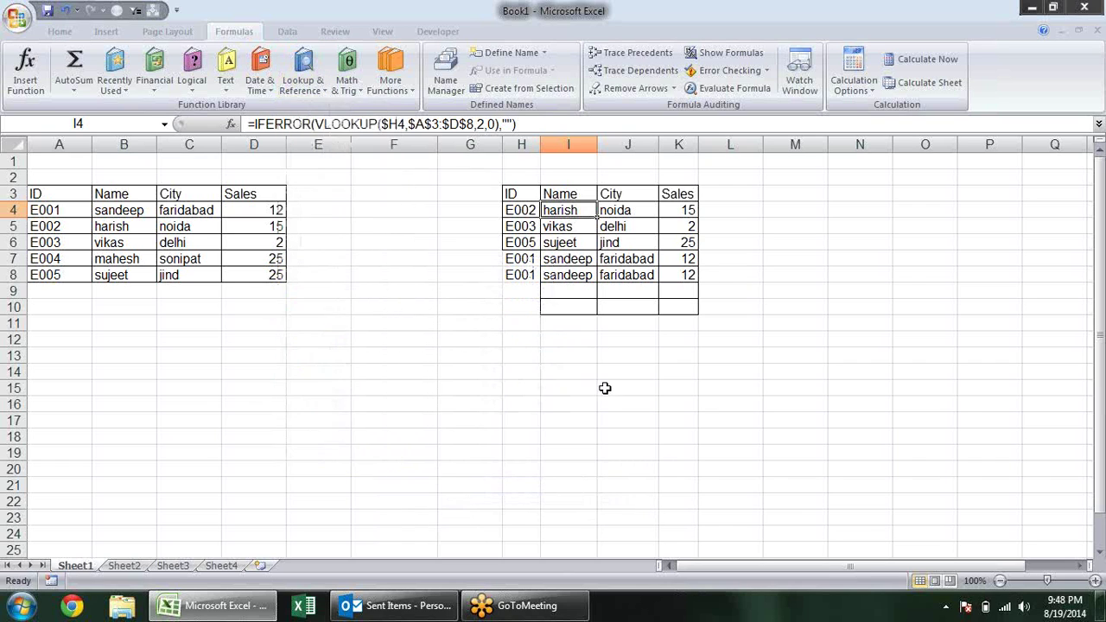
{"action": "left_click_drag", "start_coordinate": [67, 194], "coordinate": [253, 287]}
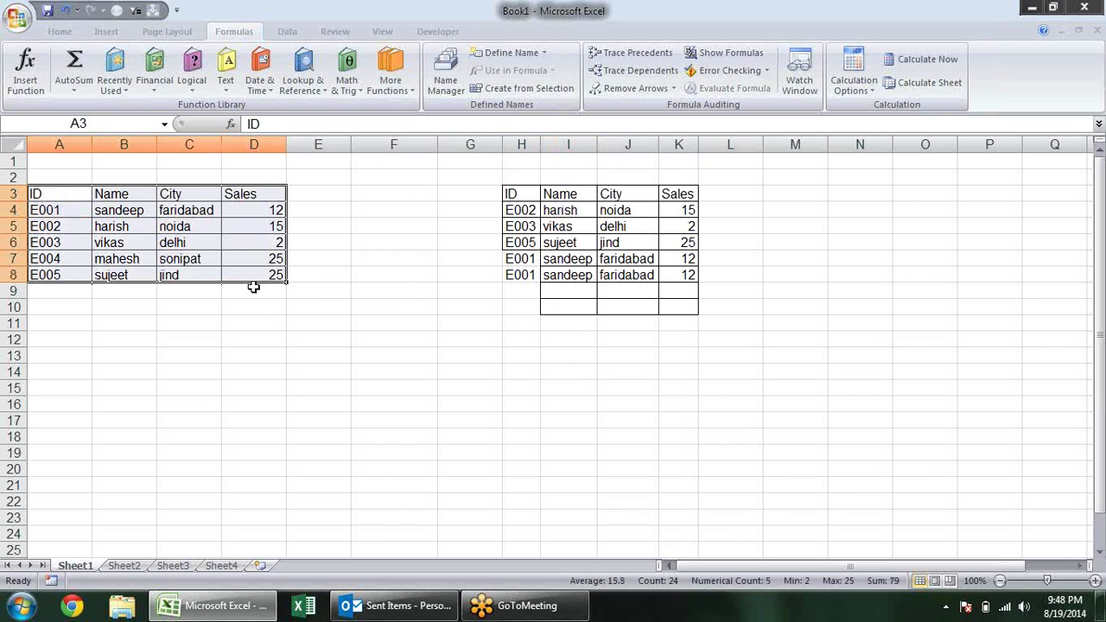
{"action": "key", "text": "ctrl+c"}
{"action": "left_click", "coordinate": [148, 322]}
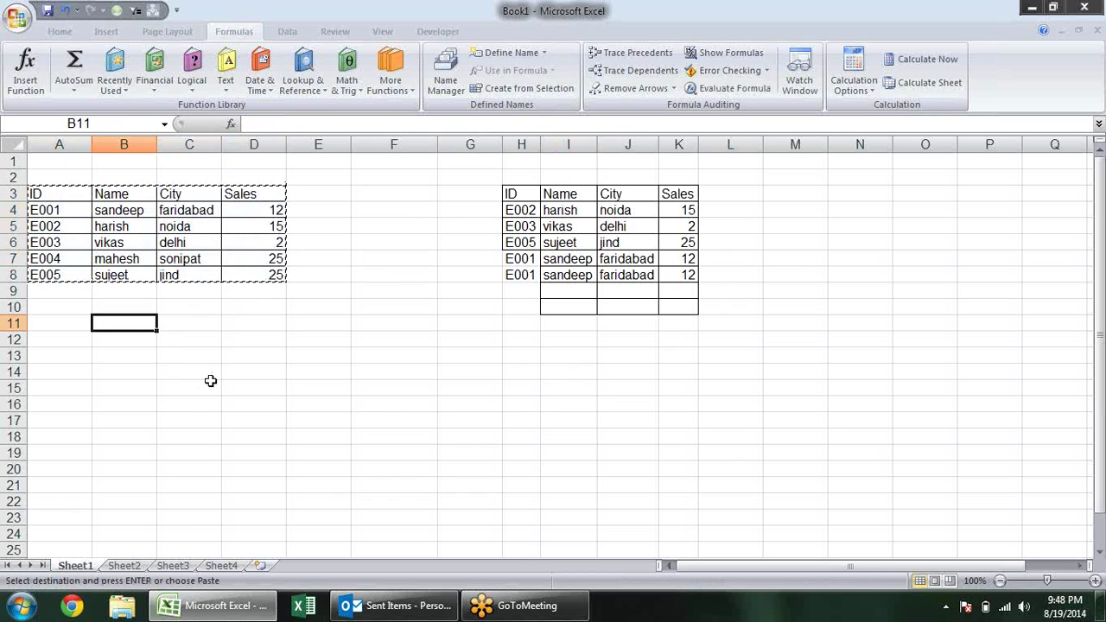
{"action": "key", "text": "alt"}
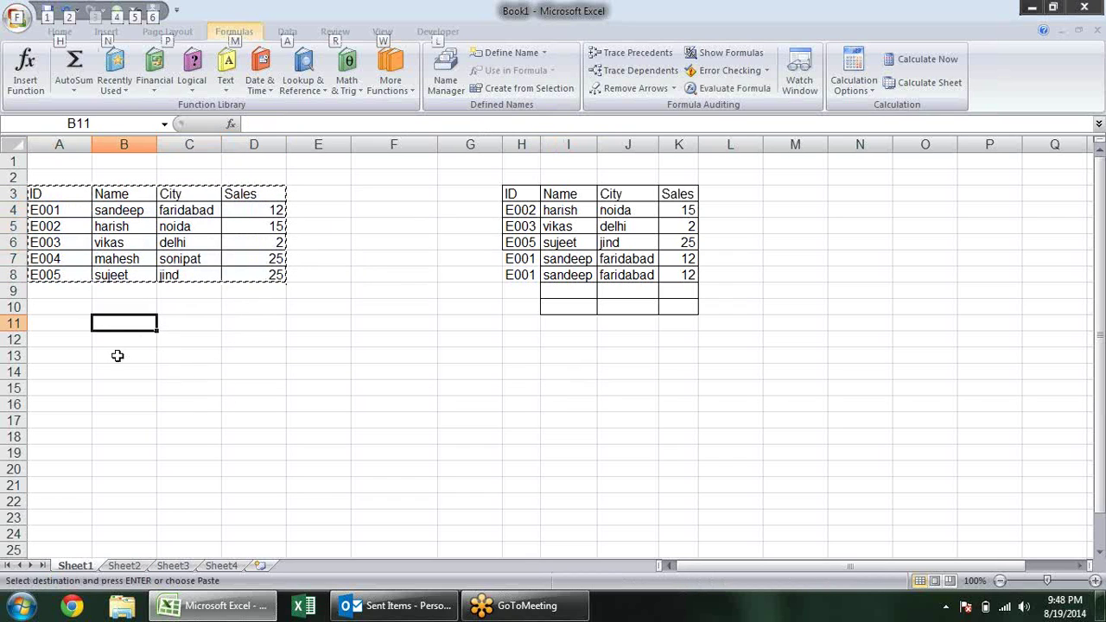
{"action": "left_click", "coordinate": [76, 342]}
{"action": "key", "text": "ctrl+alt+v"}
{"action": "key", "text": "v"}
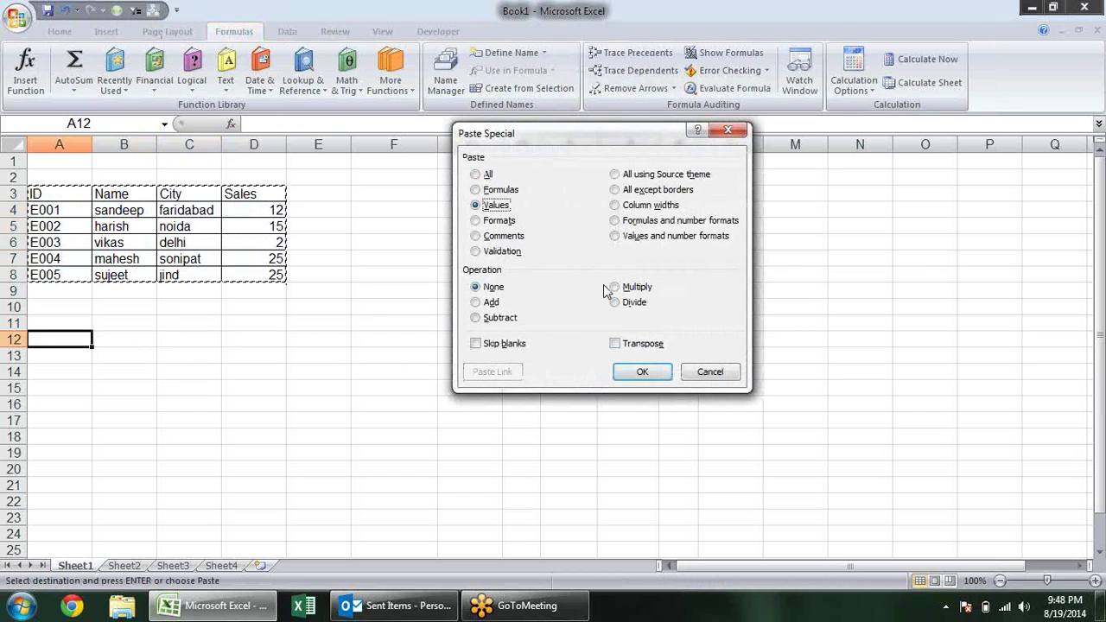
{"action": "left_click", "coordinate": [630, 347]}
{"action": "left_click", "coordinate": [641, 371]}
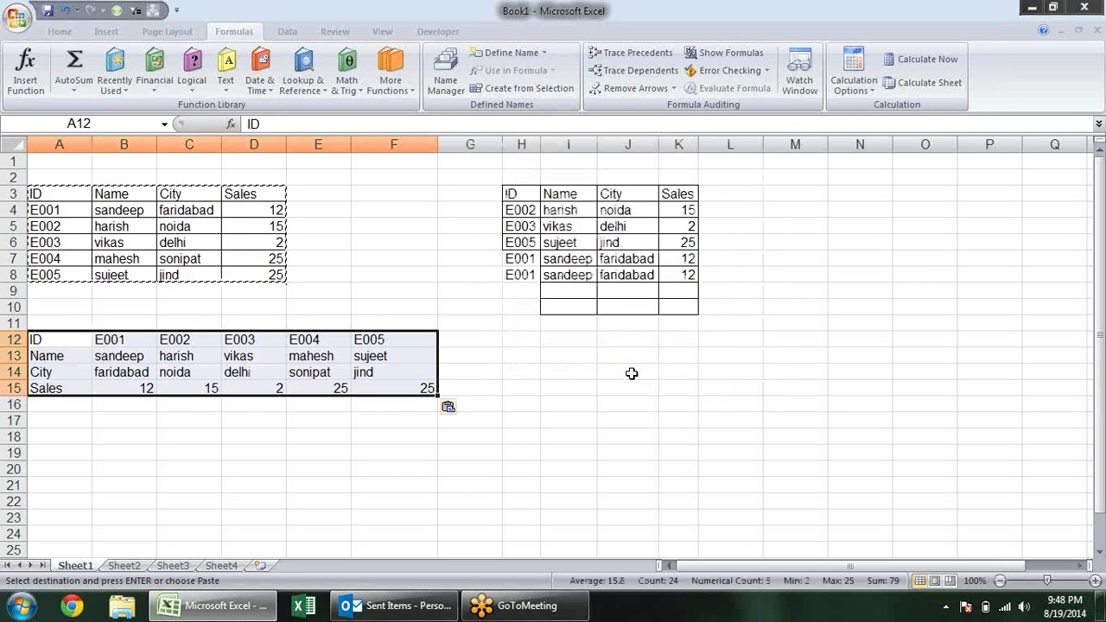
Step: Bold the row labels ID, Name, City and Sales in A12:A15
{"action": "left_click", "coordinate": [549, 425]}
{"action": "left_click_drag", "start_coordinate": [82, 341], "coordinate": [79, 387]}
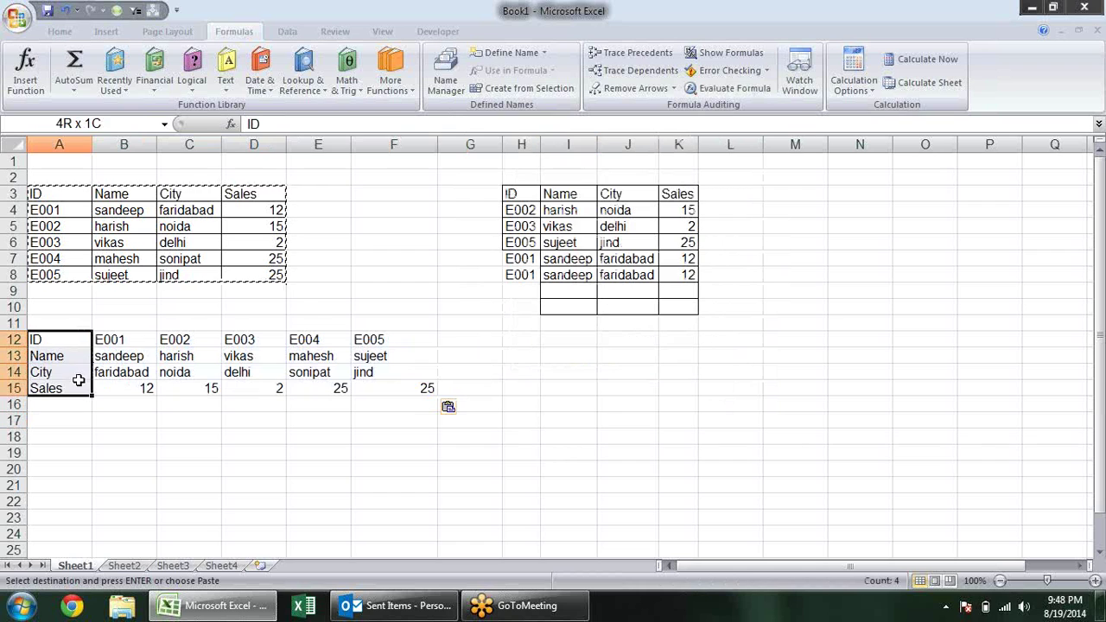
{"action": "key", "text": "ctrl+b"}
{"action": "mouse_move", "coordinate": [508, 195]}
{"action": "left_mouse_down"}
{"action": "mouse_move", "coordinate": [693, 205]}
{"action": "mouse_move", "coordinate": [510, 195]}
{"action": "mouse_move", "coordinate": [672, 195]}
{"action": "left_mouse_up"}
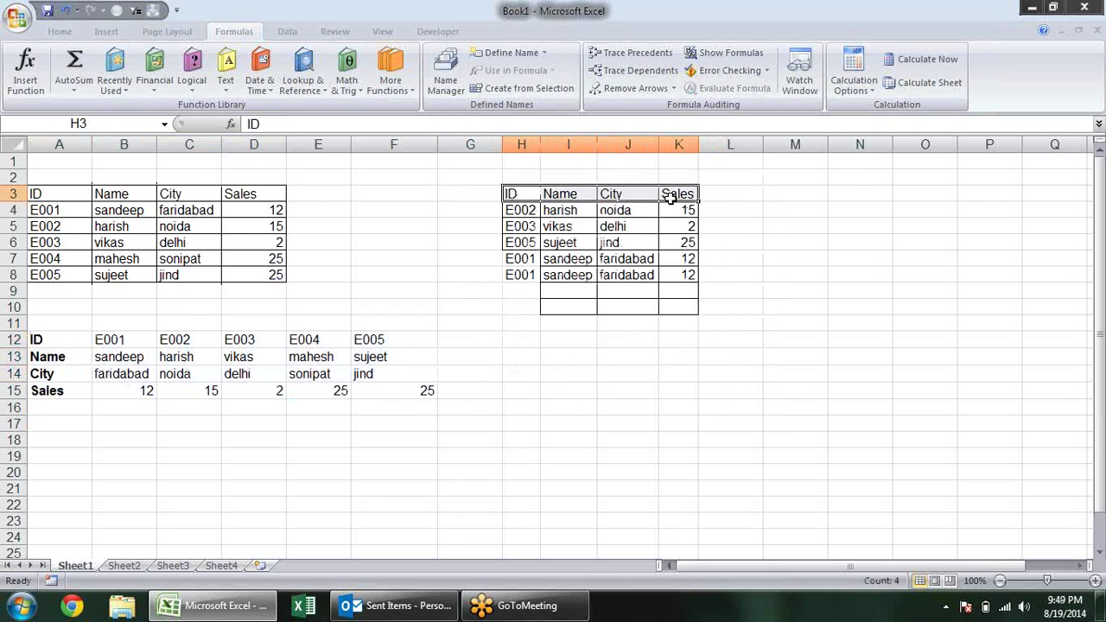
Step: Copy the ID, Name, City, Sales headers to A18:D18 and the IDs from H4:H8 into A19:A23
{"action": "key", "text": "ctrl+c"}
{"action": "left_click", "coordinate": [57, 442]}
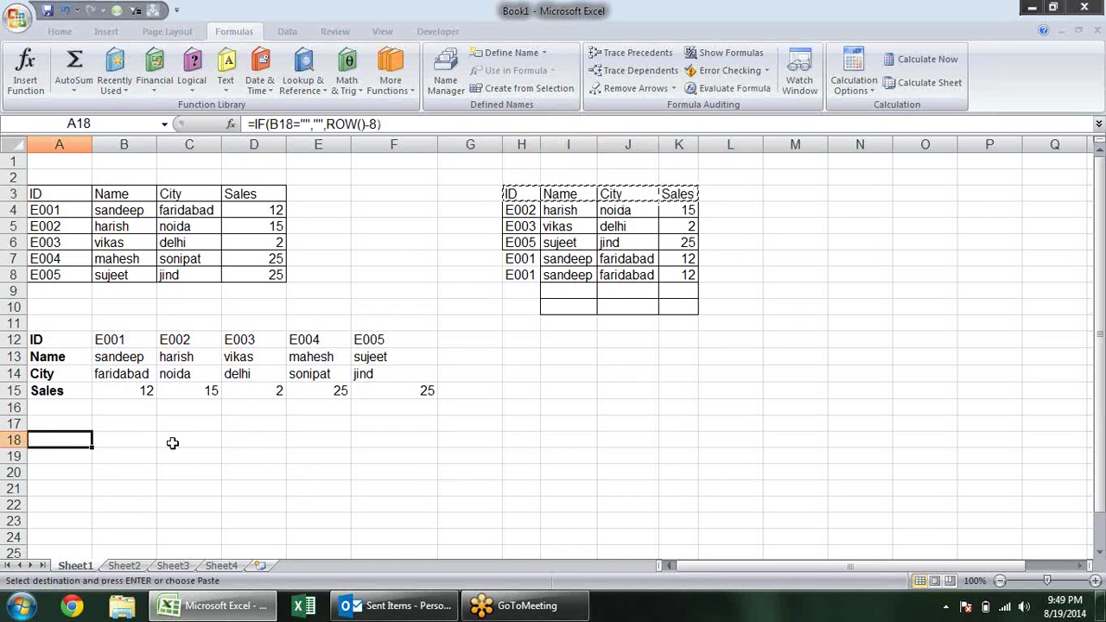
{"action": "key", "text": "ctrl+v"}
{"action": "left_click", "coordinate": [55, 457]}
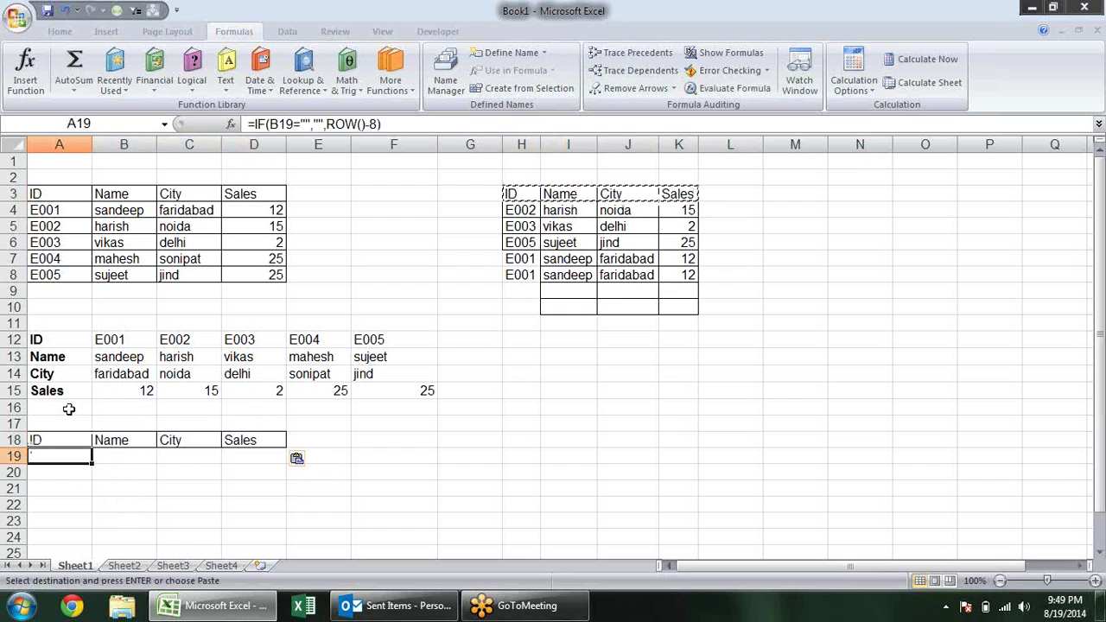
{"action": "type", "text": "=IF(B19=\"\",\"\",ROW()-8)"}
{"action": "key", "text": "ctrl+Return"}
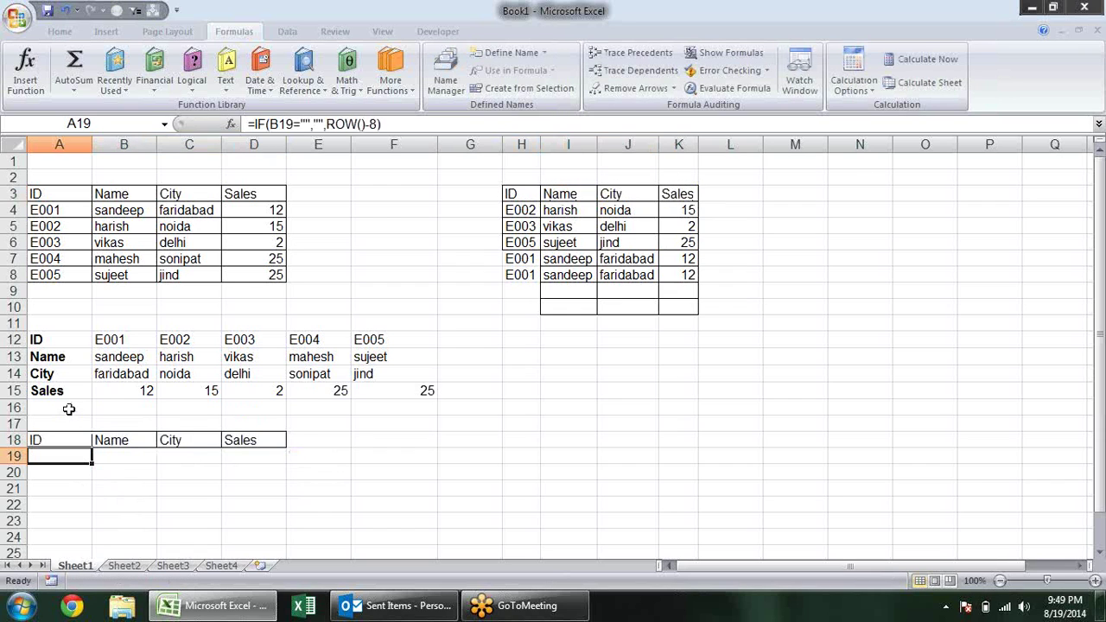
{"action": "mouse_move", "coordinate": [500, 214]}
{"action": "left_mouse_down"}
{"action": "mouse_move", "coordinate": [524, 274]}
{"action": "mouse_move", "coordinate": [521, 210]}
{"action": "left_mouse_up"}
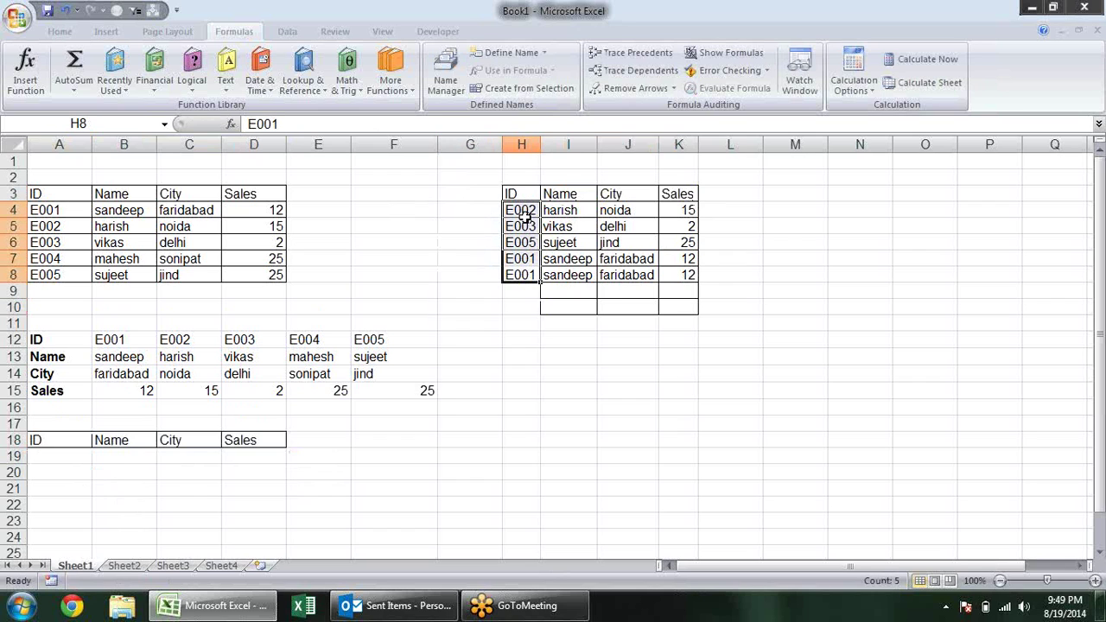
{"action": "key", "text": "ctrl+c"}
{"action": "left_click", "coordinate": [77, 452]}
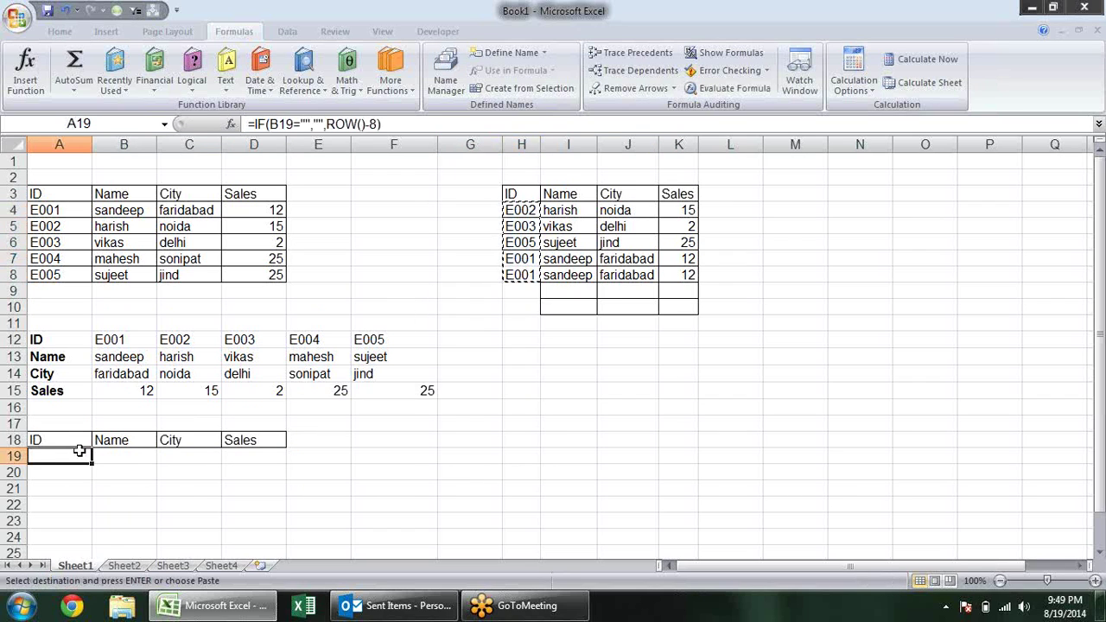
{"action": "key", "text": "ctrl+v"}
Step: Start an HLOOKUP formula in B19 with A19 as the lookup value
{"action": "left_click", "coordinate": [123, 455]}
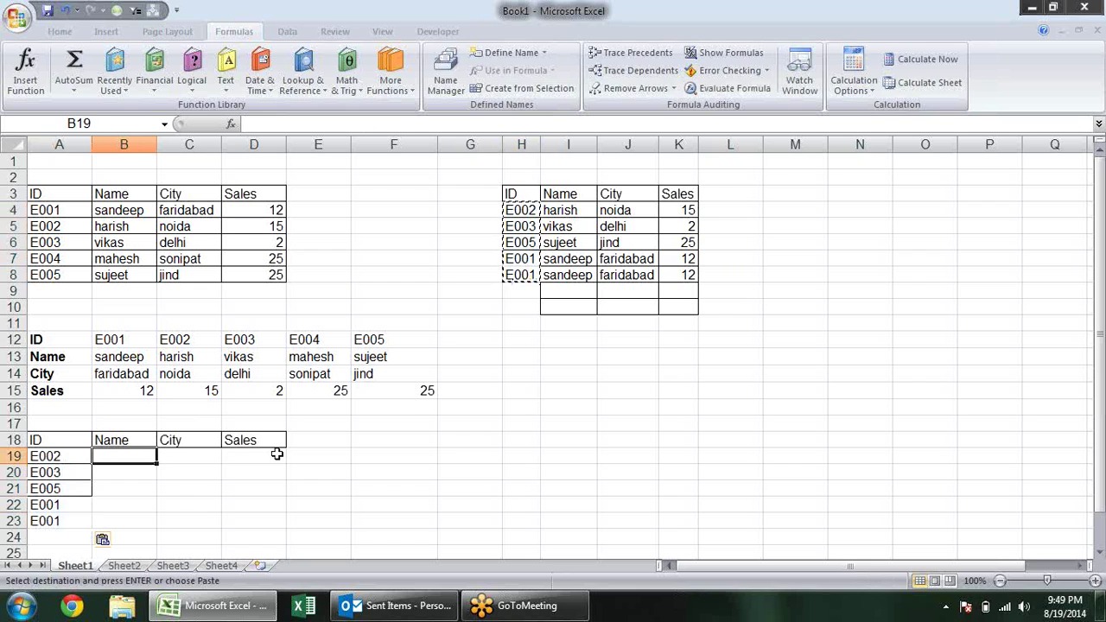
{"action": "type", "text": "=vl"}
{"action": "key", "text": "Tab"}
{"action": "key", "text": "BackSpace"}
{"action": "key", "text": "BackSpace"}
{"action": "key", "text": "BackSpace"}
{"action": "key", "text": "BackSpace"}
{"action": "type", "text": "hl"}
{"action": "key", "text": "Tab"}
{"action": "left_click", "coordinate": [68, 456]}
Step: Complete B19 as =HLOOKUP($A19,$A$12:$F$15,2,0) to return the Name
{"action": "type", "text": ","}
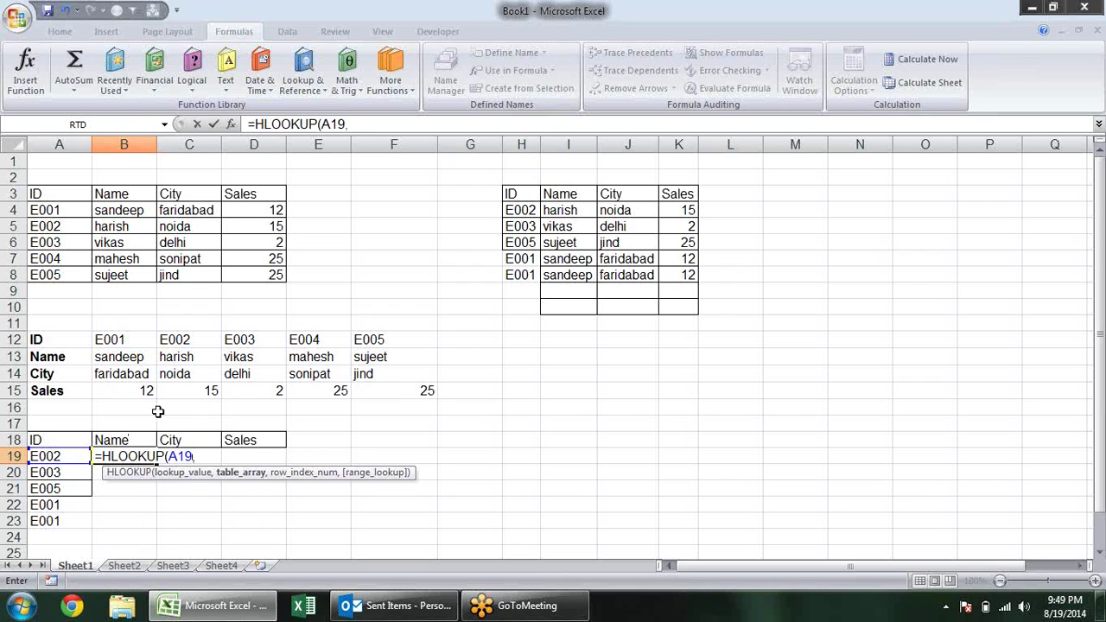
{"action": "mouse_move", "coordinate": [56, 340]}
{"action": "left_mouse_down"}
{"action": "mouse_move", "coordinate": [367, 371]}
{"action": "mouse_move", "coordinate": [375, 385]}
{"action": "left_mouse_up"}
{"action": "type", "text": ","}
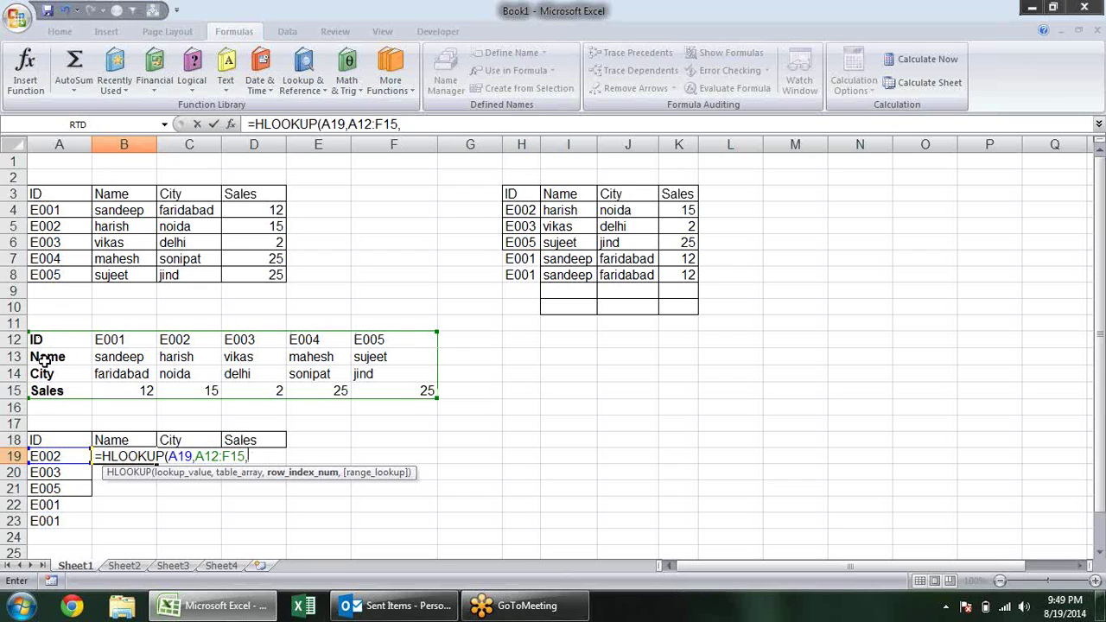
{"action": "type", "text": "02,"}
{"action": "key", "text": "Tab"}
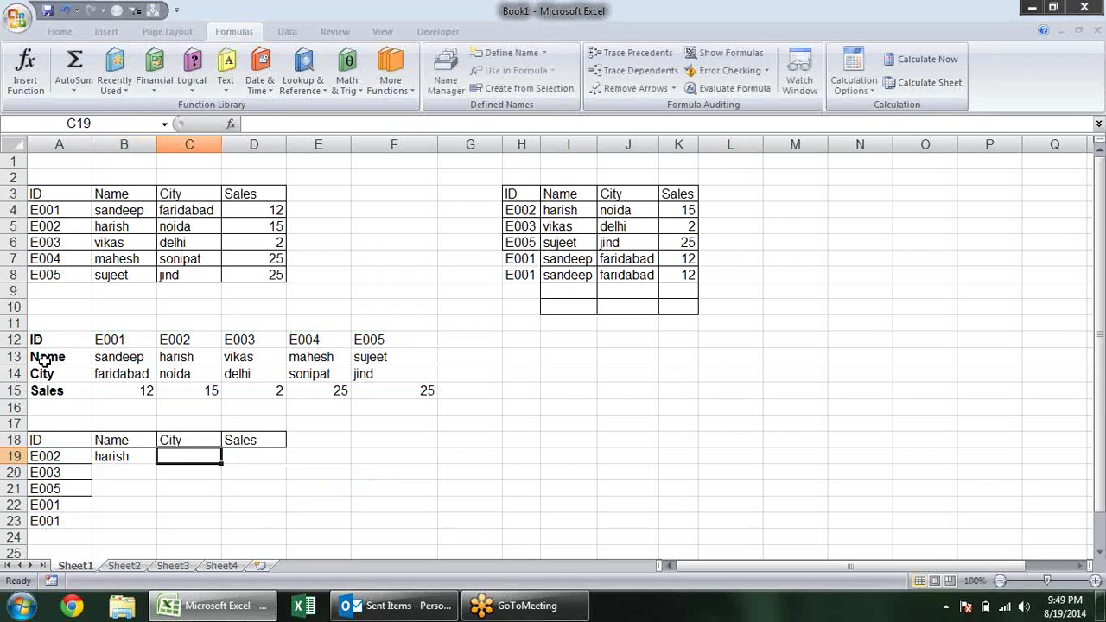
{"action": "left_click", "coordinate": [146, 461]}
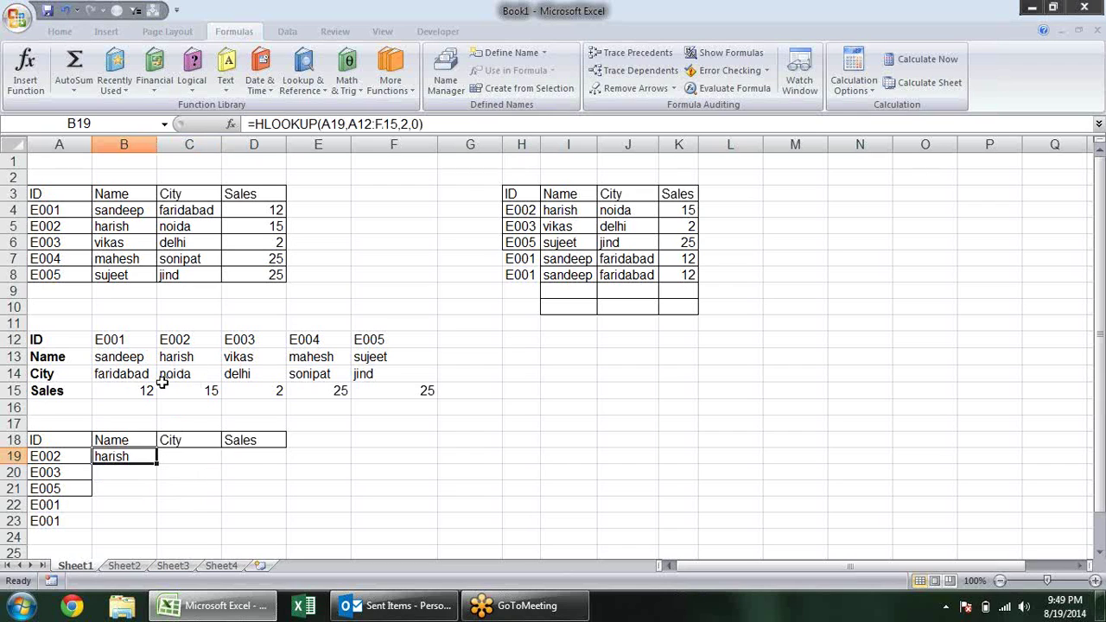
{"action": "key", "text": "F2"}
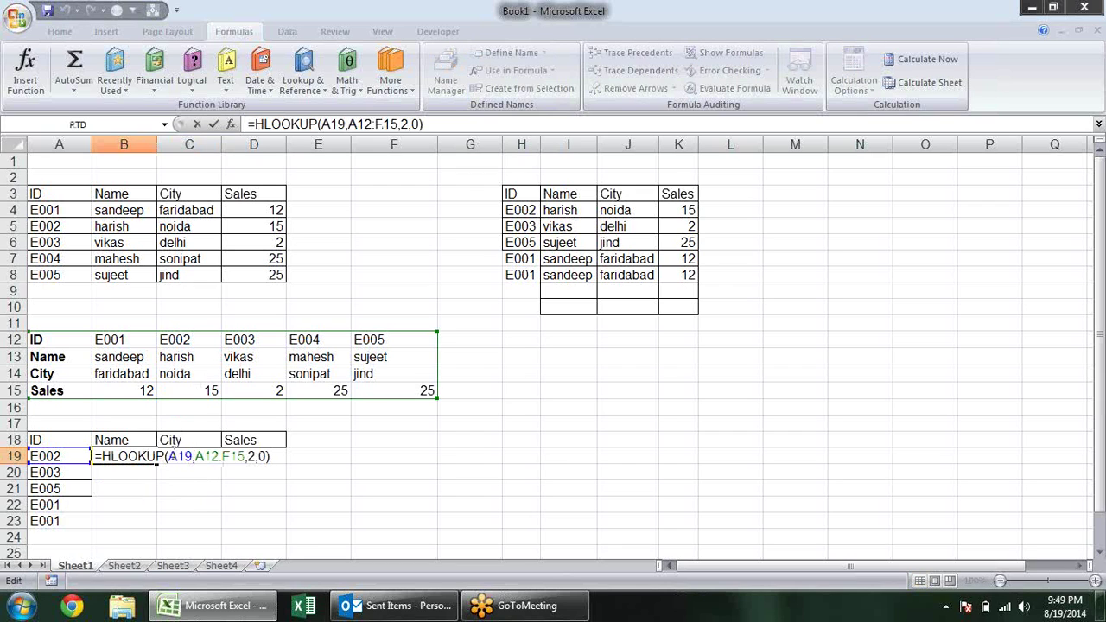
{"action": "left_click", "coordinate": [169, 456]}
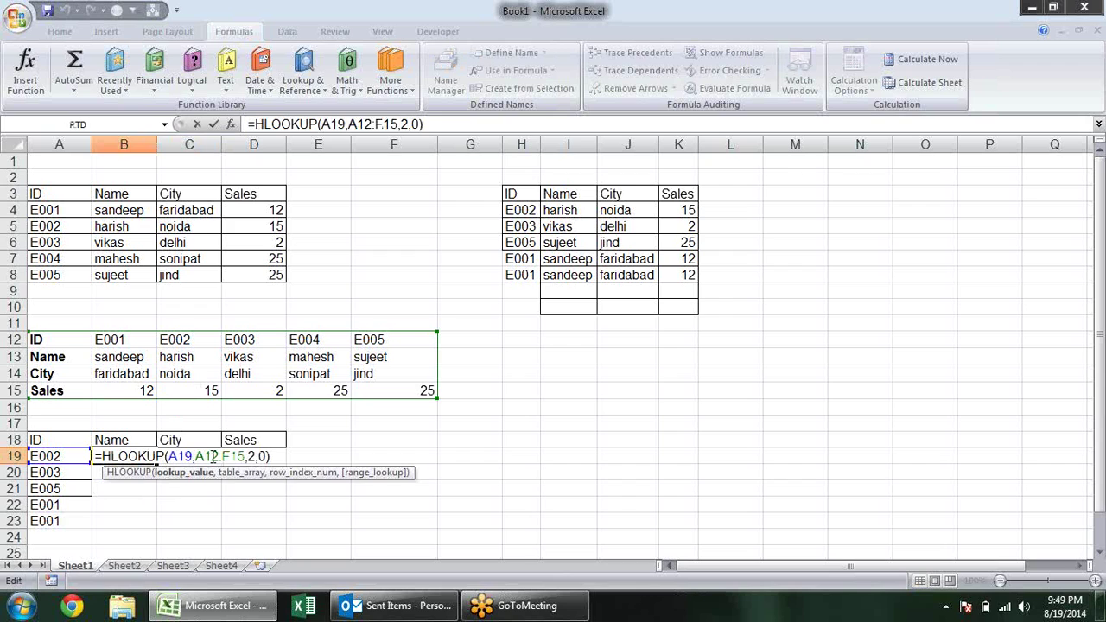
{"action": "type", "text": "$"}
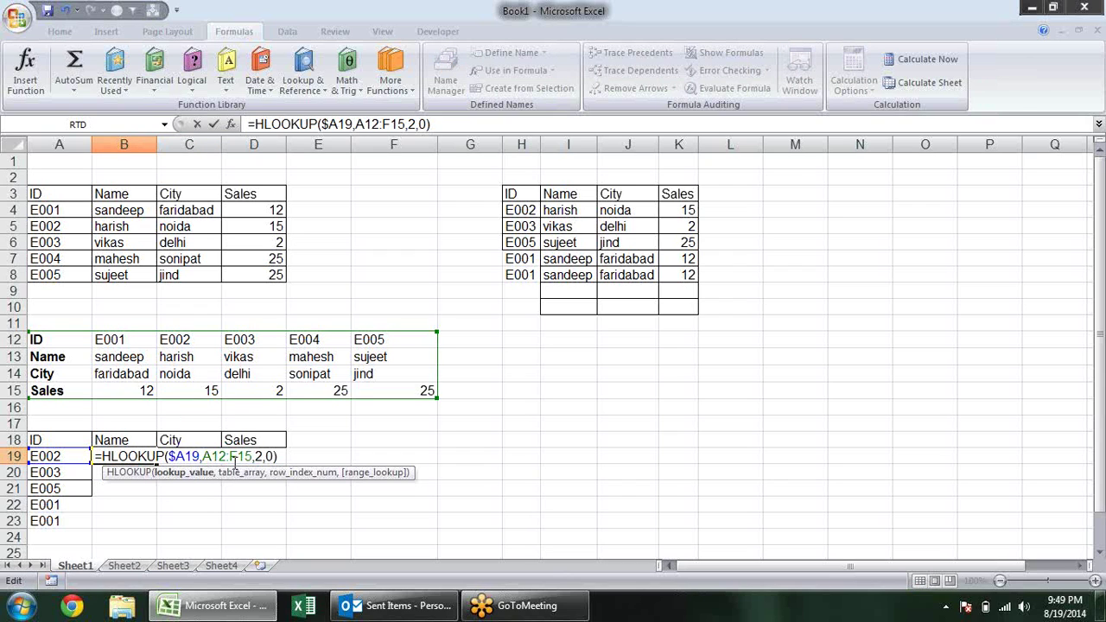
{"action": "left_click_drag", "start_coordinate": [203, 456], "coordinate": [248, 458]}
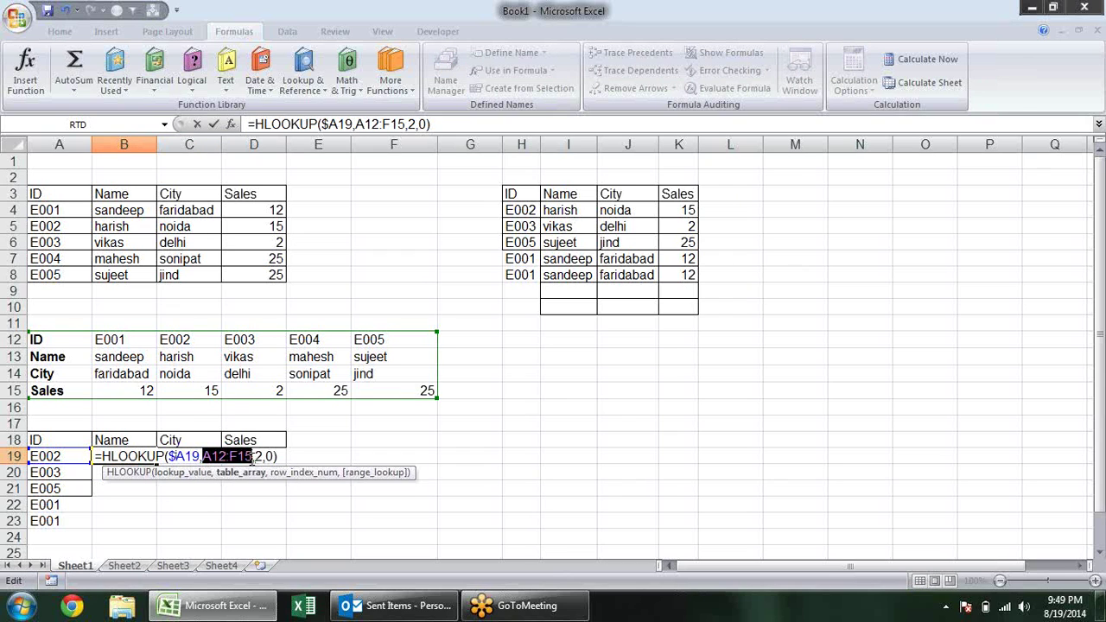
{"action": "key", "text": "F4"}
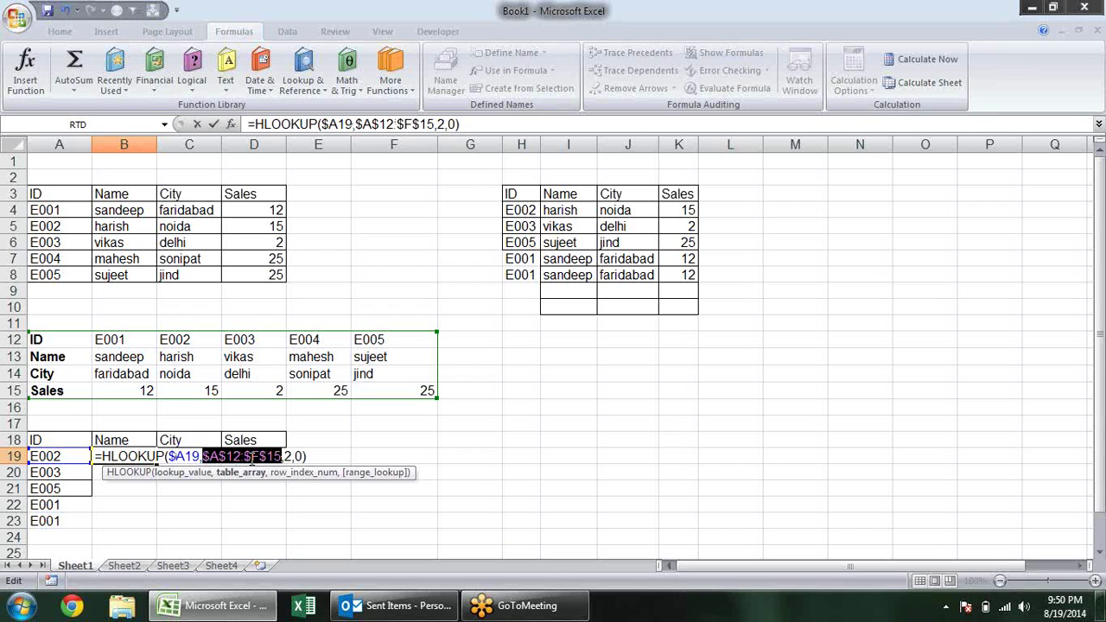
{"action": "key", "text": "Return"}
Step: Copy B19 across with row index 3 in C19 and 4 in D19, then fill B19:D19 down to row 23
{"action": "left_click", "coordinate": [151, 454]}
{"action": "left_click_drag", "start_coordinate": [159, 464], "coordinate": [268, 458]}
{"action": "left_click", "coordinate": [214, 456]}
{"action": "double_click", "coordinate": [214, 457]}
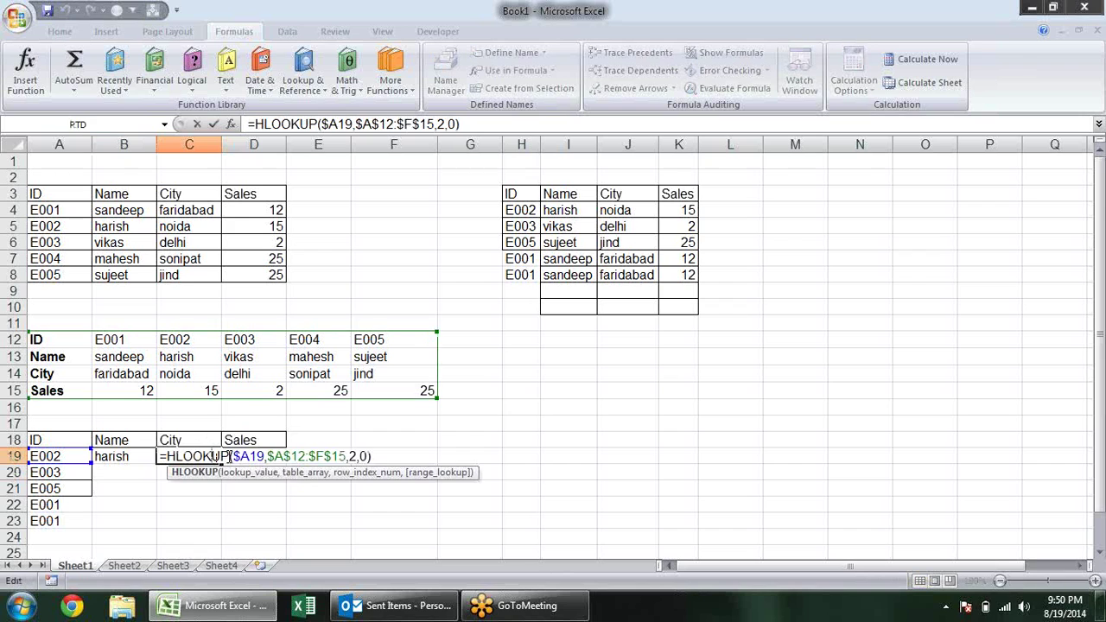
{"action": "left_click", "coordinate": [351, 456]}
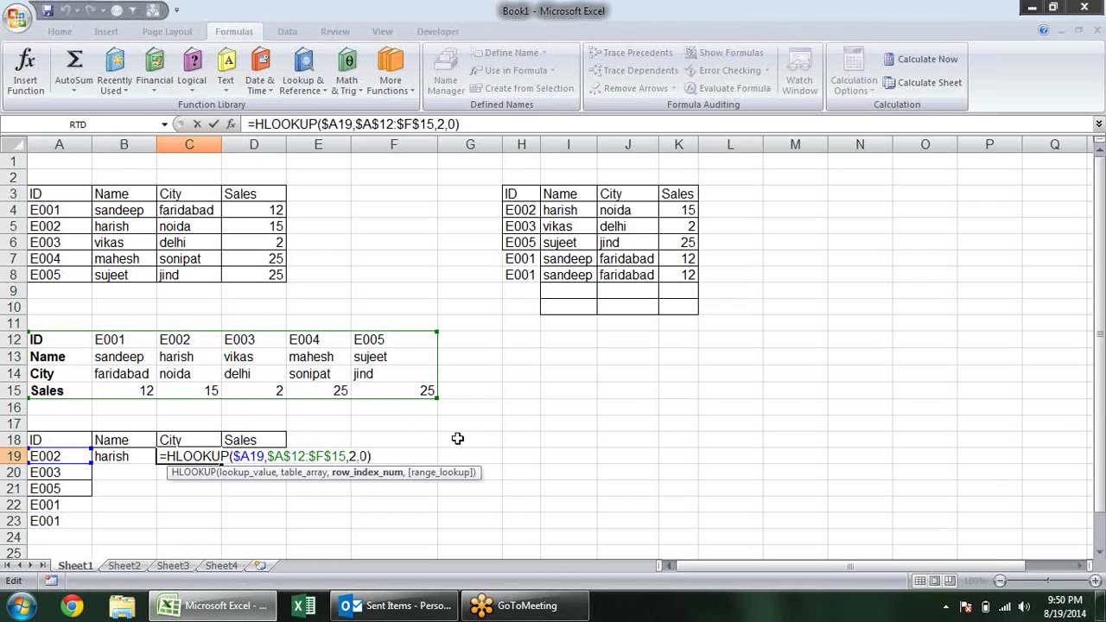
{"action": "key", "text": "BackSpace"}
{"action": "type", "text": "3"}
{"action": "key", "text": "Return"}
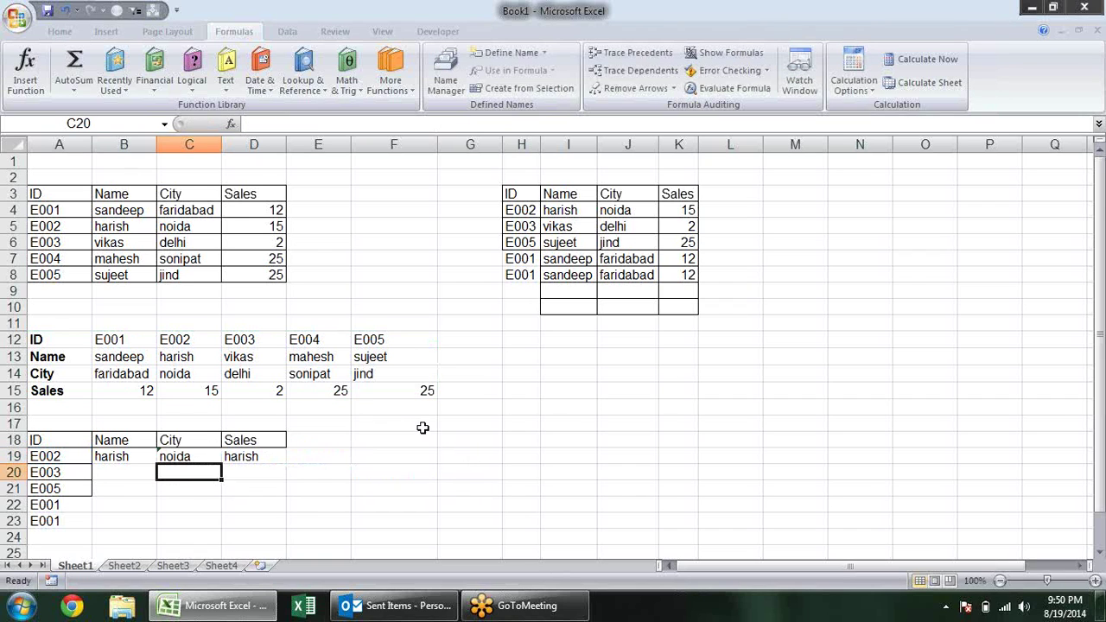
{"action": "double_click", "coordinate": [243, 458]}
{"action": "left_click", "coordinate": [421, 455]}
{"action": "type", "text": "4,0)"}
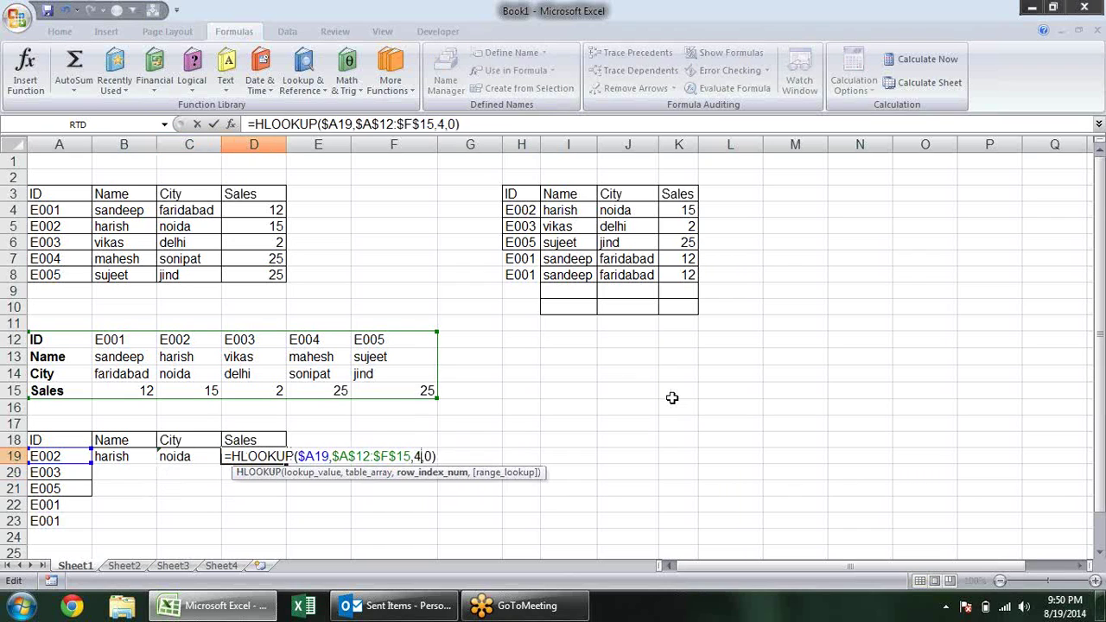
{"action": "key", "text": "Return"}
{"action": "mouse_move", "coordinate": [102, 456]}
{"action": "left_mouse_down"}
{"action": "mouse_move", "coordinate": [275, 456]}
{"action": "mouse_move", "coordinate": [289, 522]}
{"action": "left_mouse_up"}
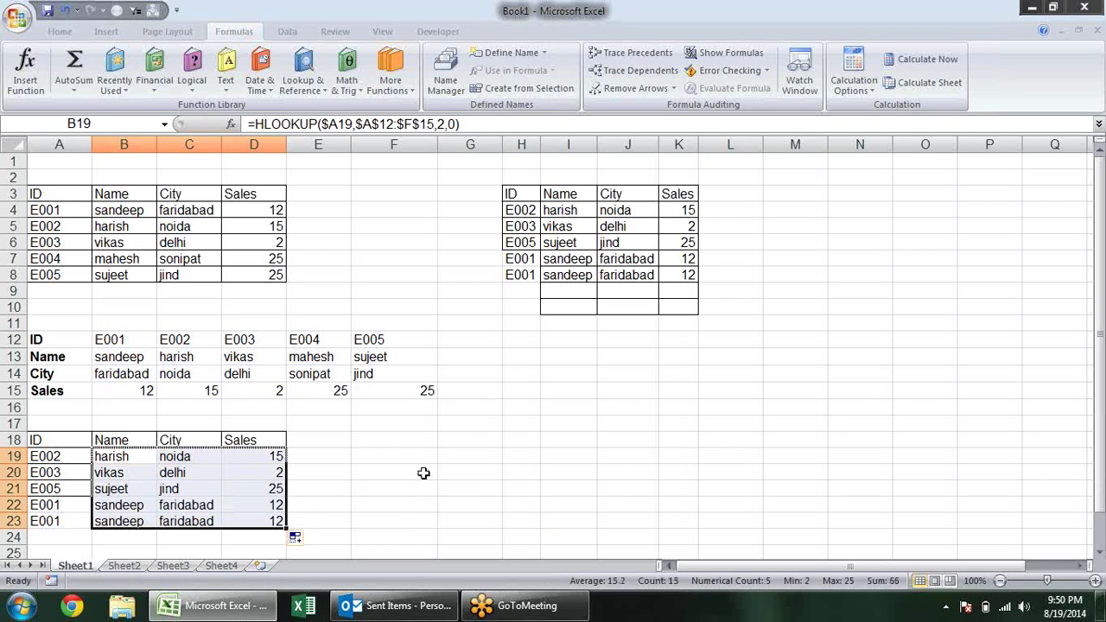
{"action": "left_click", "coordinate": [424, 472]}
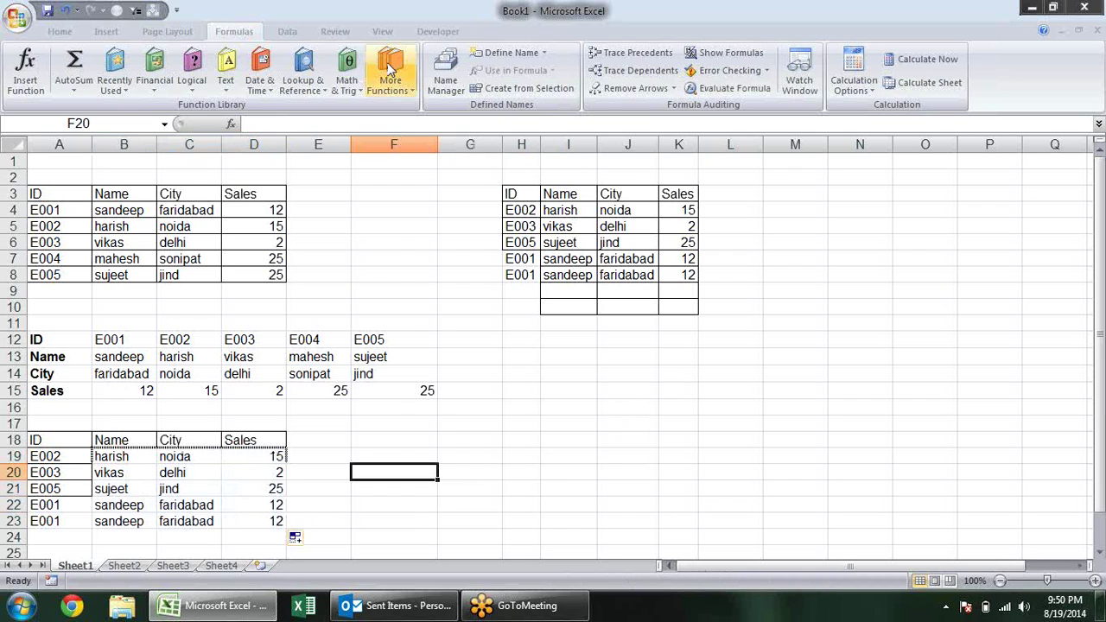
{"action": "left_click", "coordinate": [303, 74]}
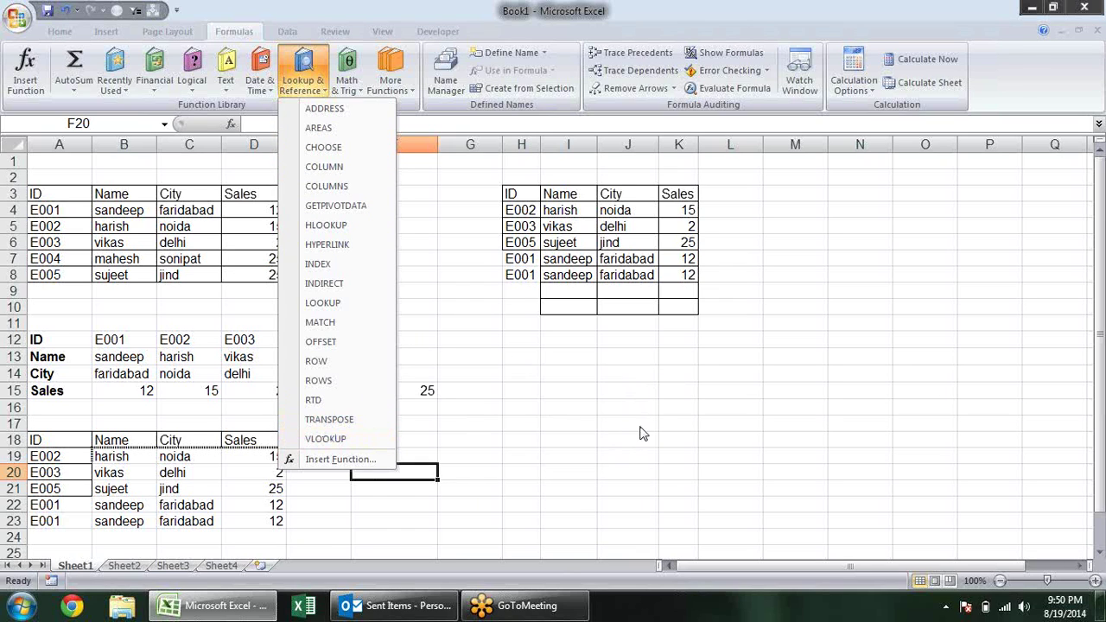
{"action": "left_click", "coordinate": [641, 433]}
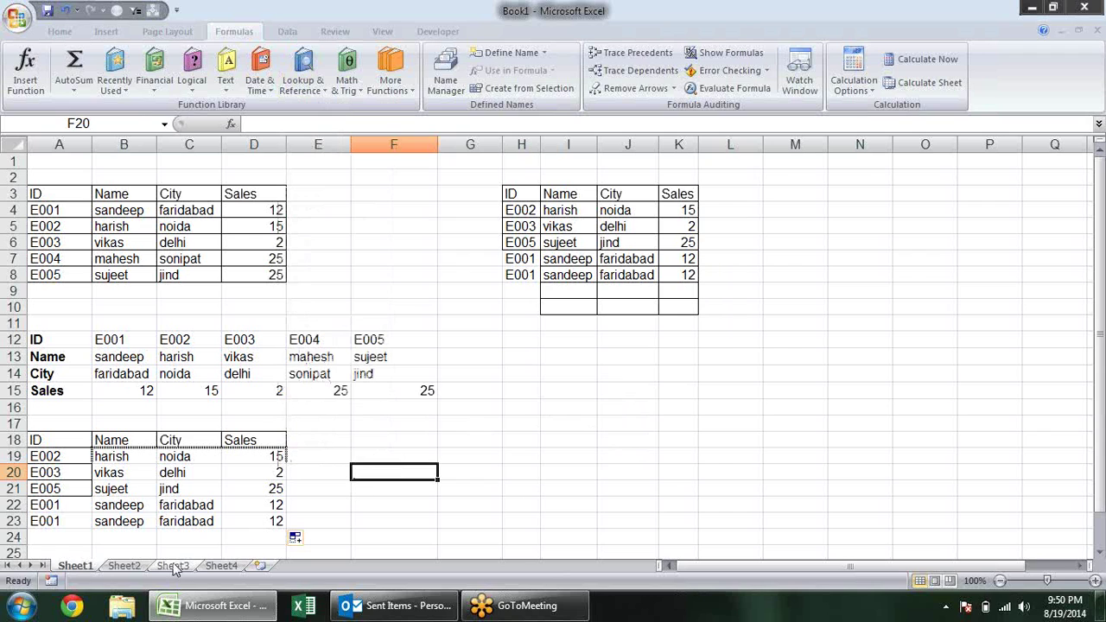
{"action": "left_click", "coordinate": [124, 566]}
{"action": "left_click", "coordinate": [52, 581]}
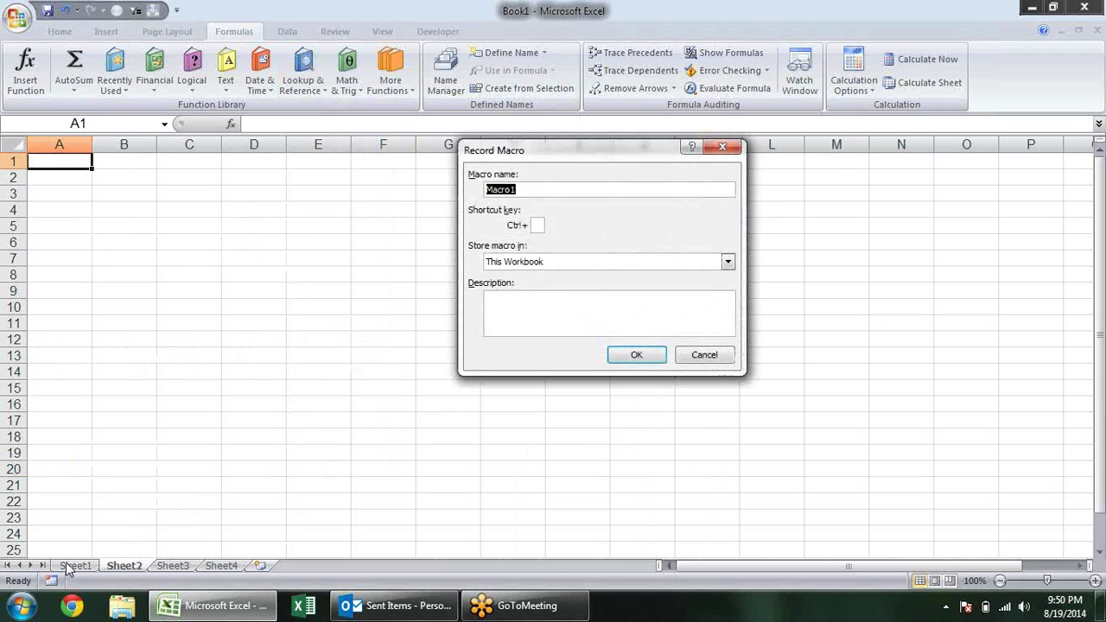
{"action": "left_click", "coordinate": [705, 355]}
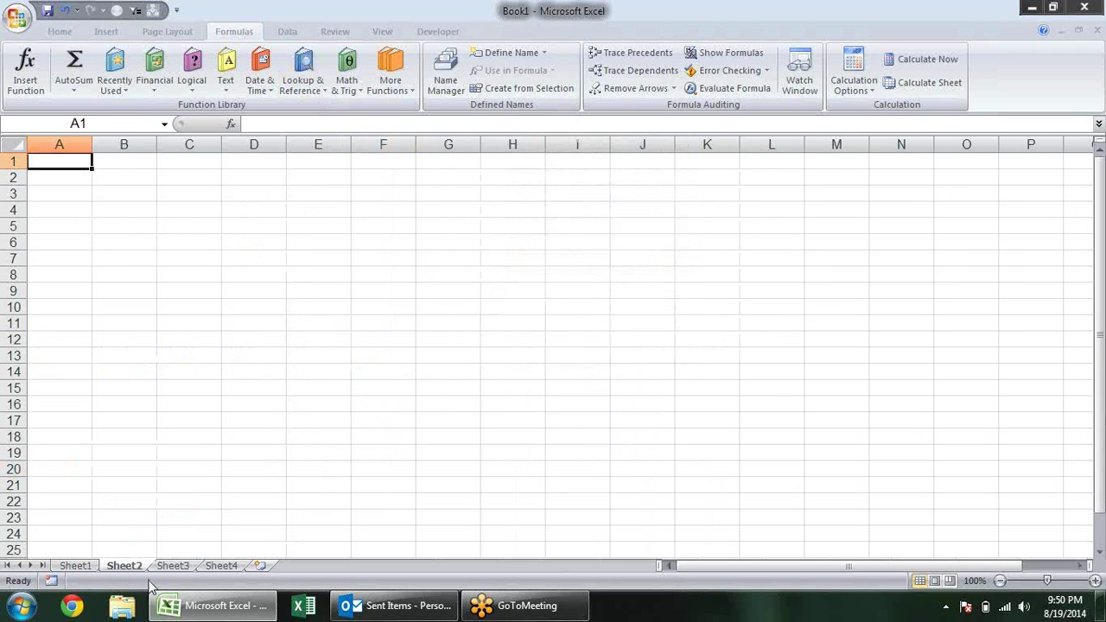
{"action": "left_click", "coordinate": [75, 567]}
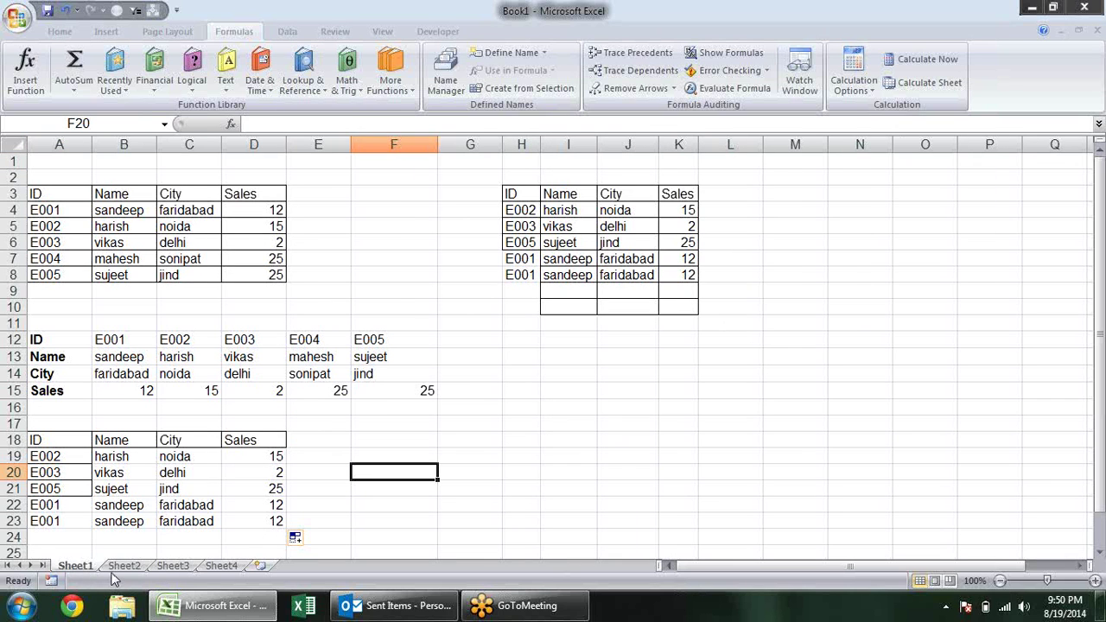
{"action": "left_click", "coordinate": [765, 373]}
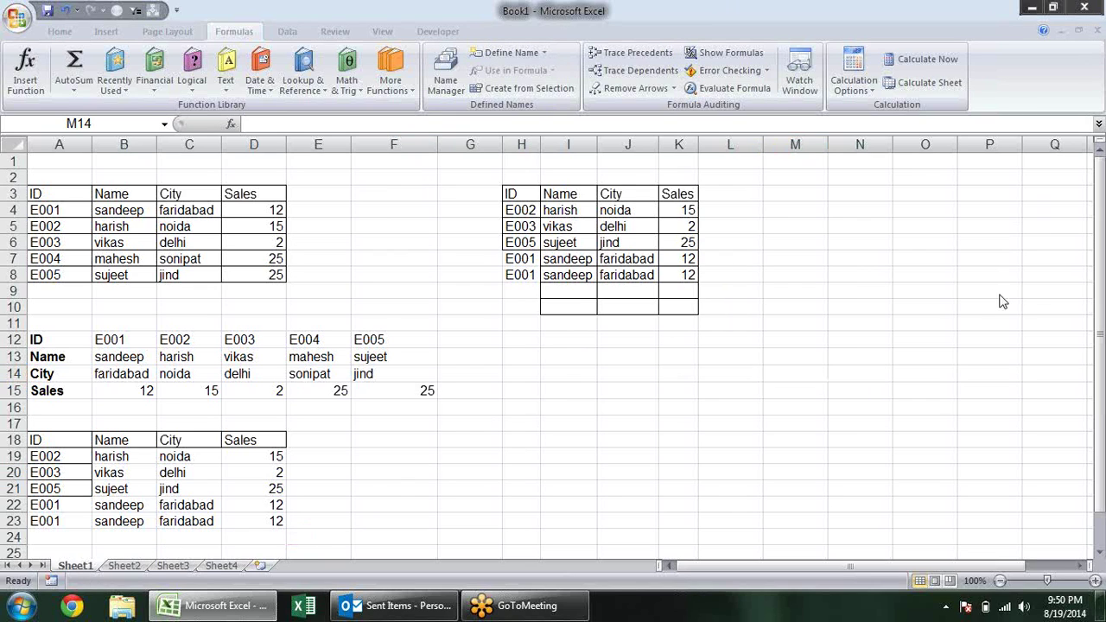
{"action": "left_click", "coordinate": [523, 406]}
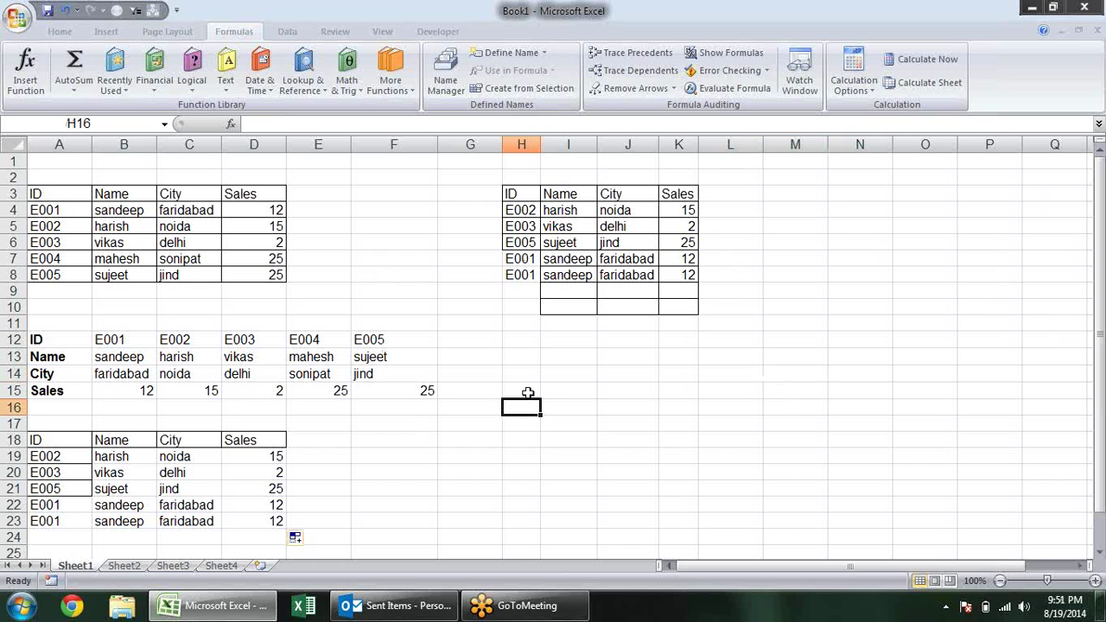
{"action": "left_click", "coordinate": [533, 375]}
{"action": "left_click", "coordinate": [531, 354]}
{"action": "left_click", "coordinate": [455, 343]}
{"action": "left_click", "coordinate": [419, 394]}
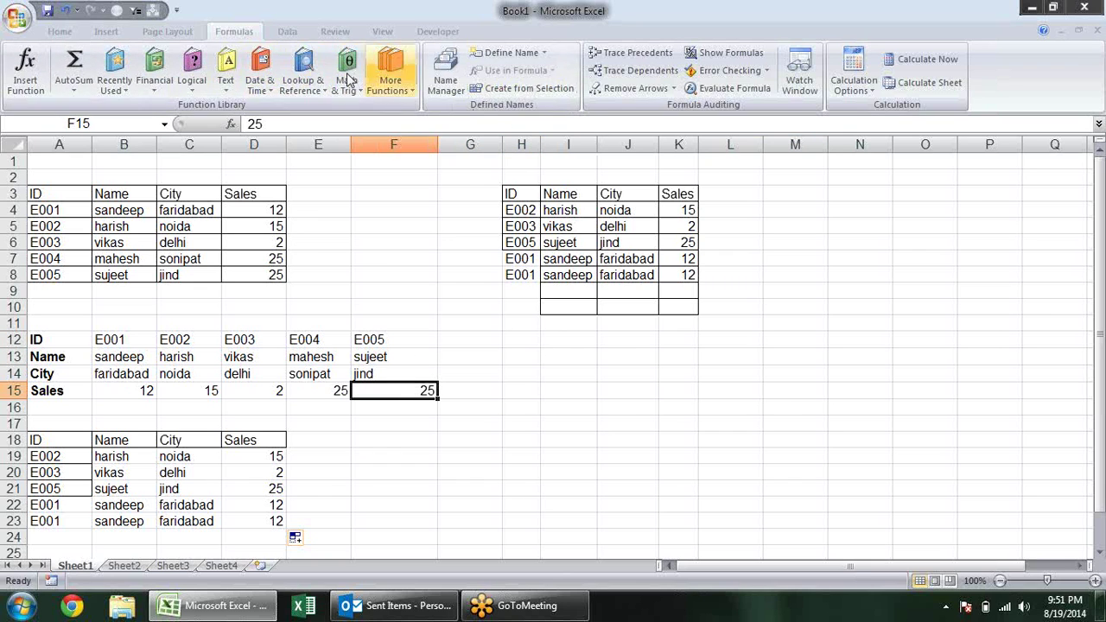
{"action": "scroll", "coordinate": [332, 81], "scroll_direction": "up", "scroll_amount": 3}
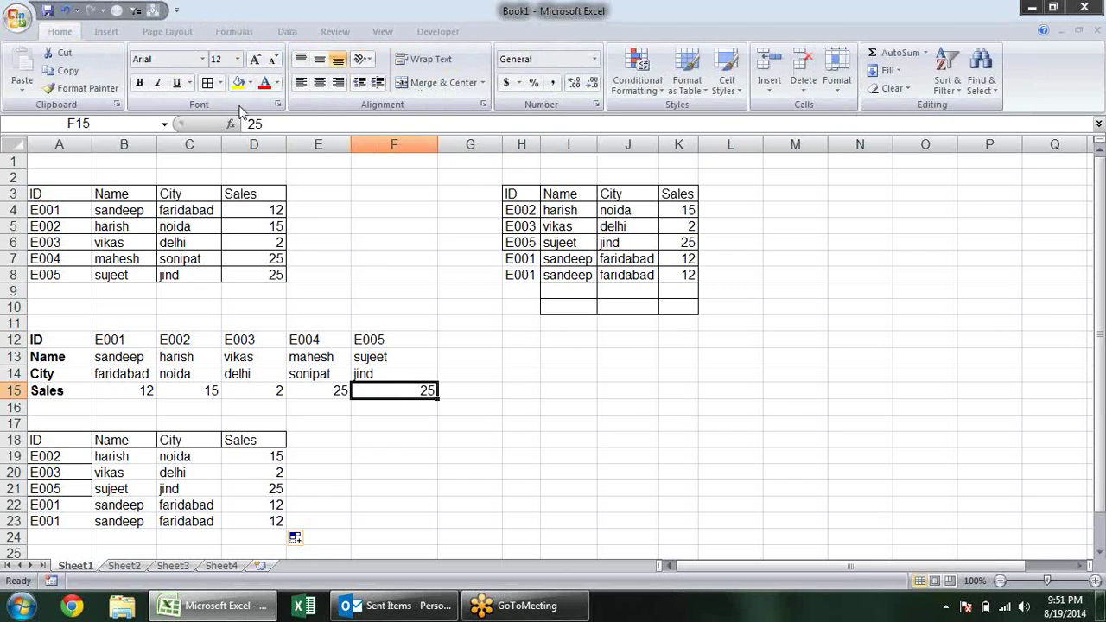
Step: Left-align the Sales value 25 in F15 and review the E005 column F12:F15
{"action": "left_click", "coordinate": [301, 82]}
{"action": "left_click", "coordinate": [561, 387]}
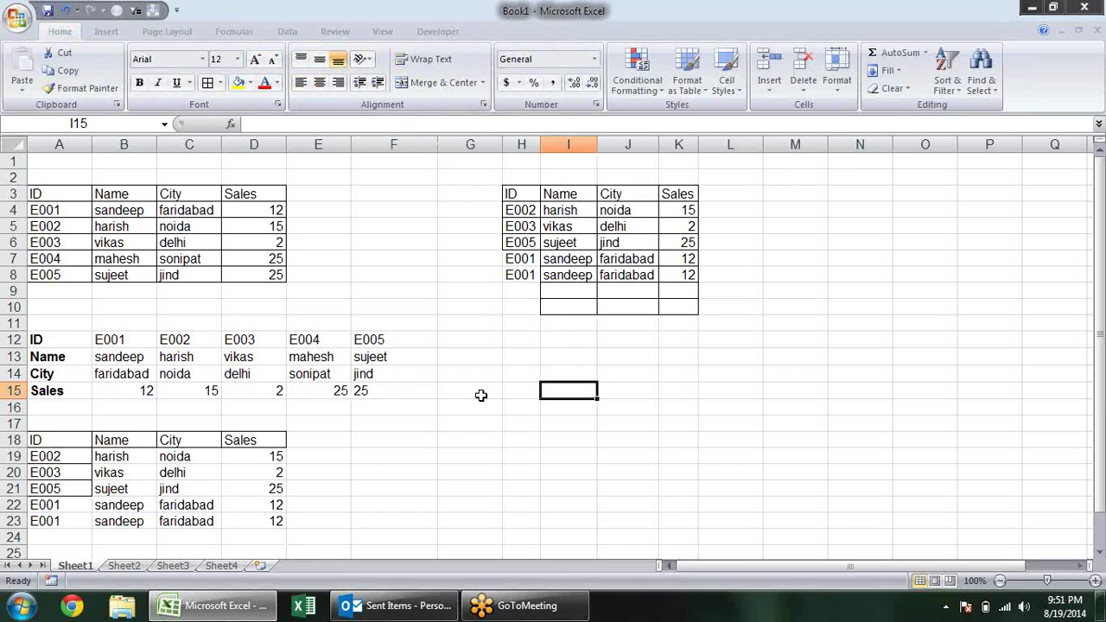
{"action": "left_click", "coordinate": [321, 395]}
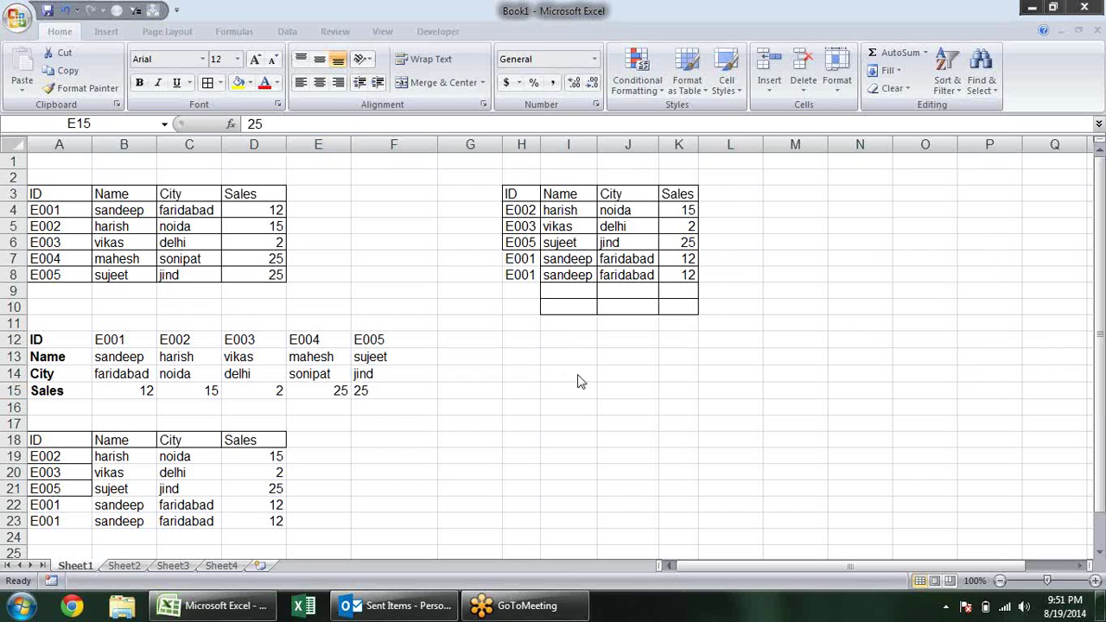
{"action": "left_click", "coordinate": [411, 356]}
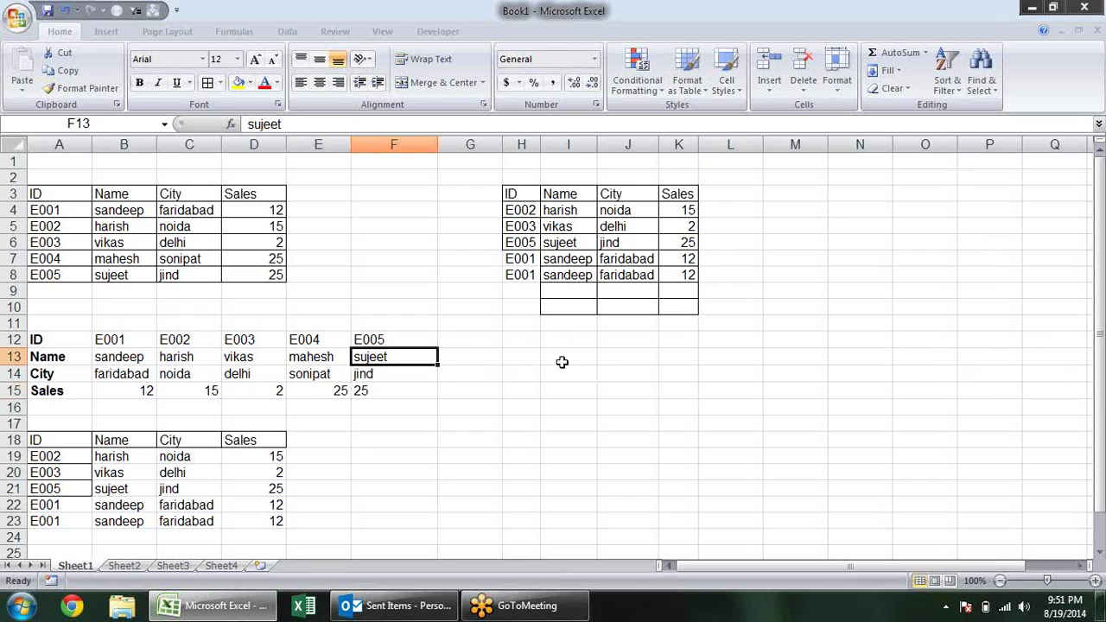
{"action": "mouse_move", "coordinate": [413, 340]}
{"action": "left_mouse_down"}
{"action": "mouse_move", "coordinate": [427, 398]}
{"action": "mouse_move", "coordinate": [491, 353]}
{"action": "mouse_move", "coordinate": [492, 324]}
{"action": "left_mouse_up"}
{"action": "left_click", "coordinate": [556, 357]}
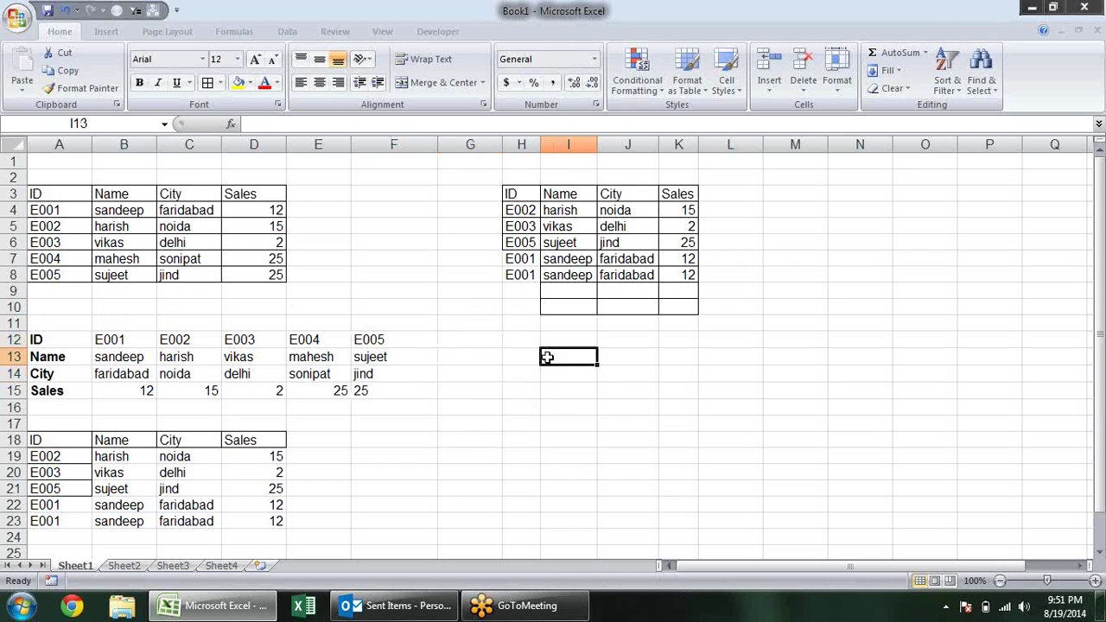